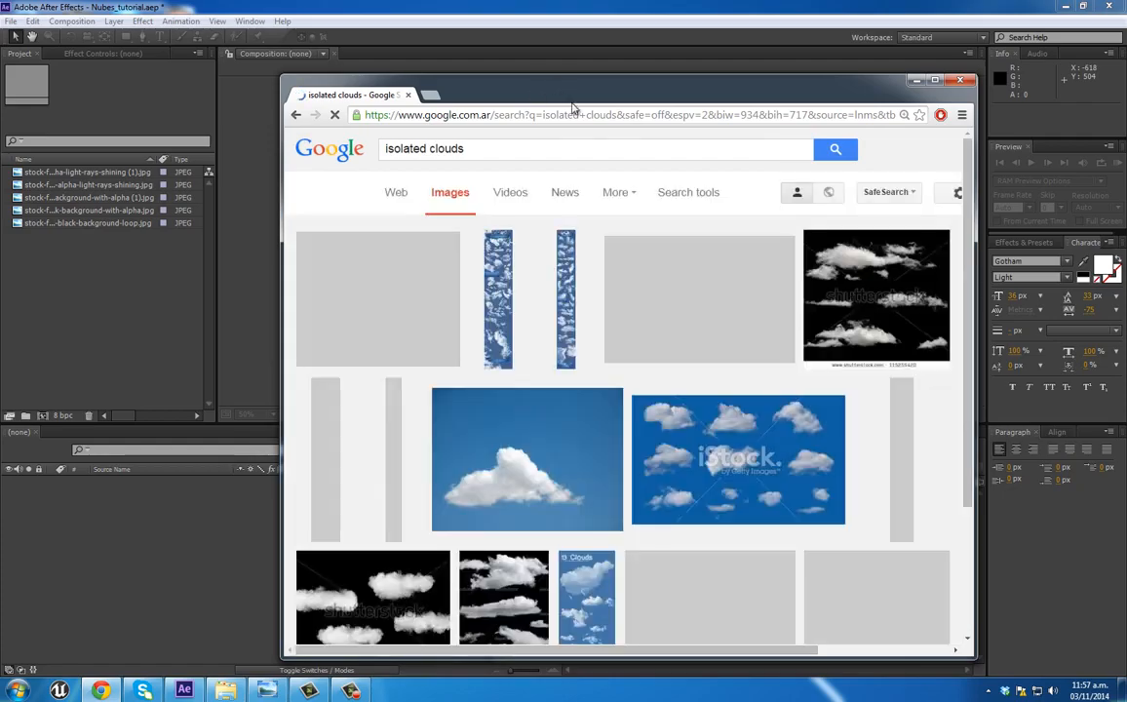
Step: Look through the isolated clouds image results, switch back to After Effects and inspect the imported cloud JPEGs in the project
scroll(615, 270, down, 3)
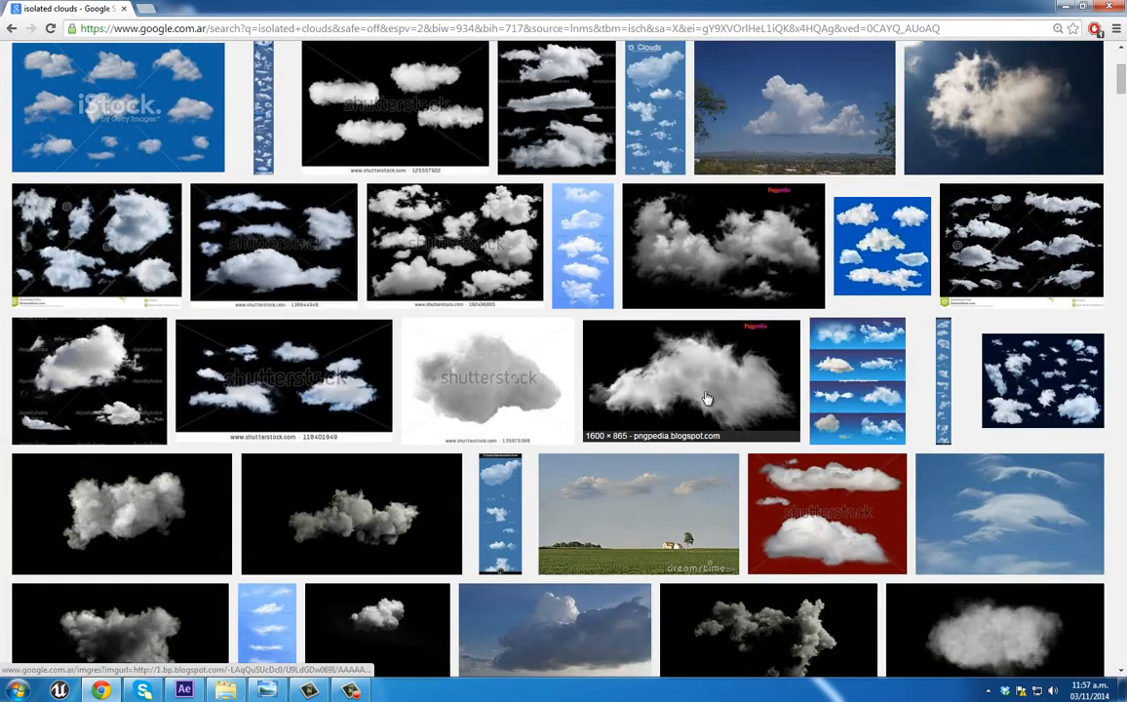
scroll(312, 381, down, 2)
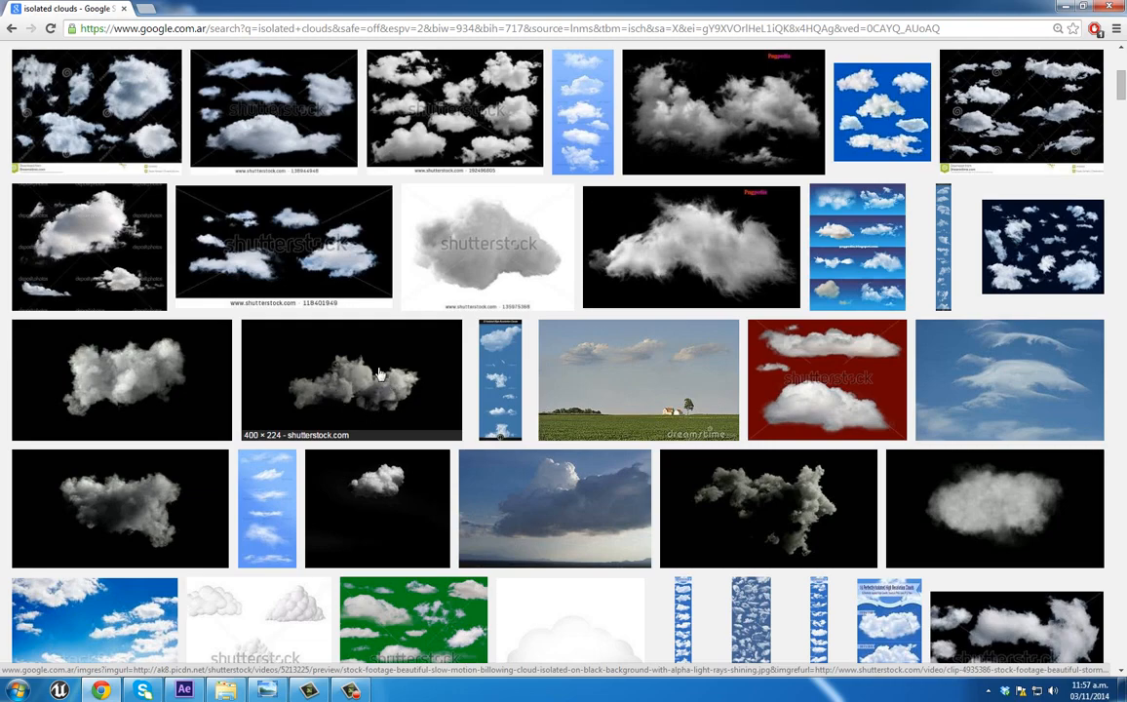
scroll(410, 387, down, 2)
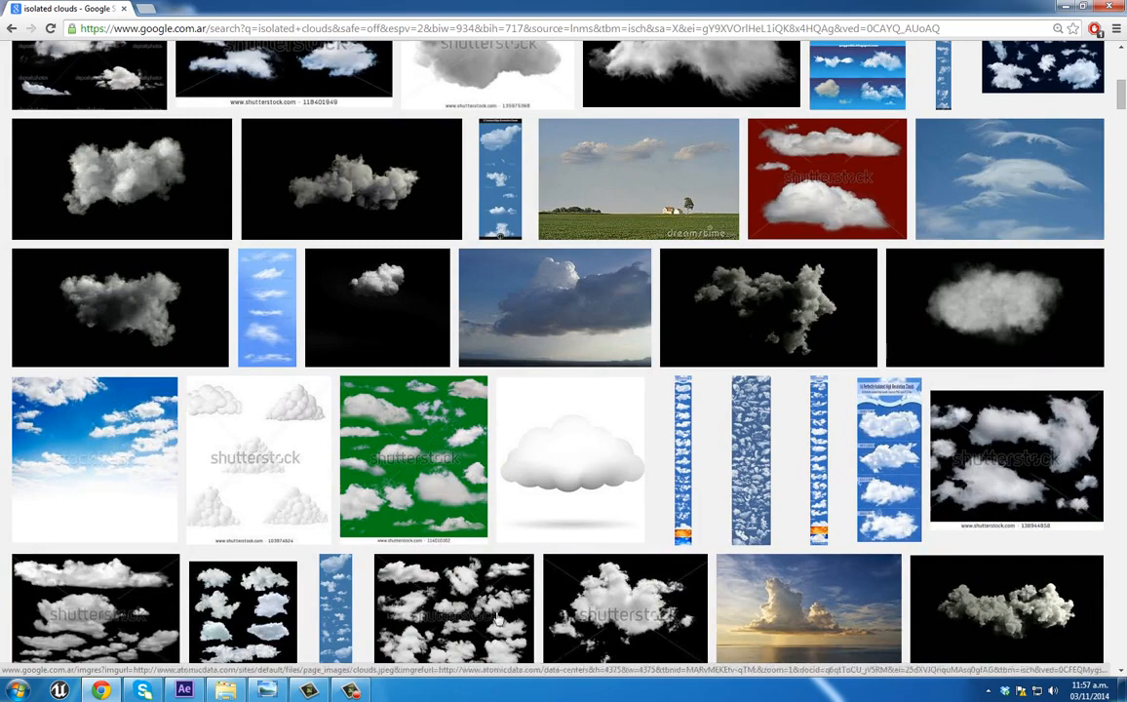
click(1065, 10)
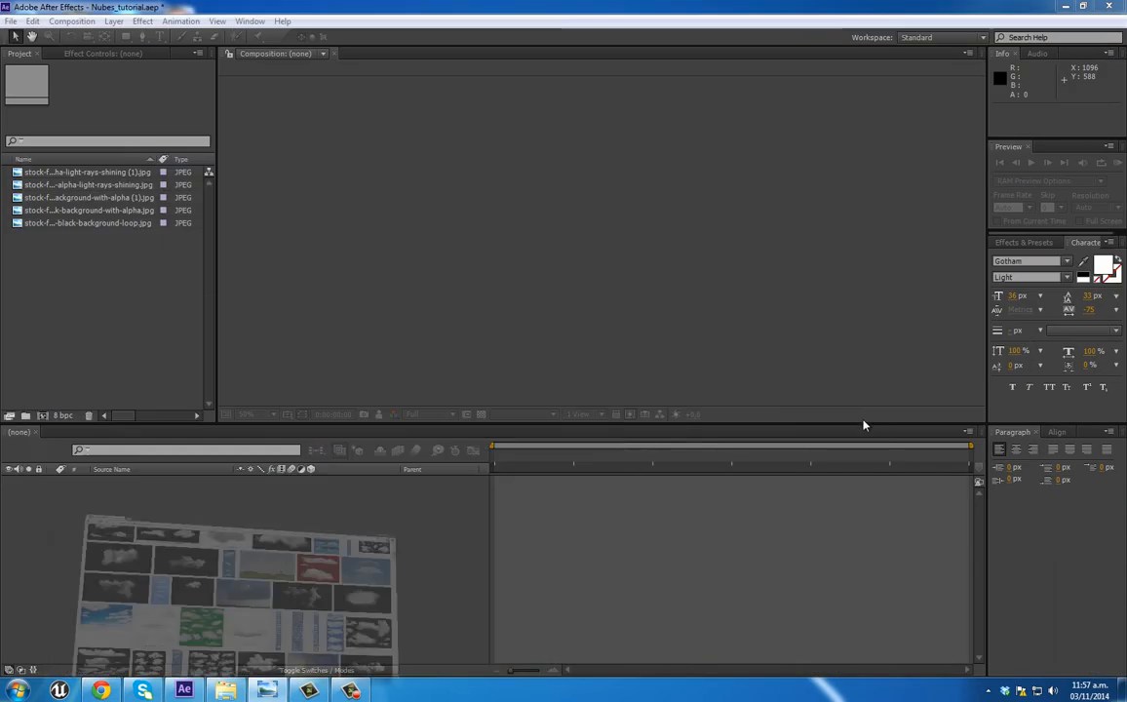
click(88, 210)
click(94, 224)
click(96, 198)
click(95, 173)
Step: Start a new composition and name it "Particle cloud"
right_click(94, 255)
click(134, 264)
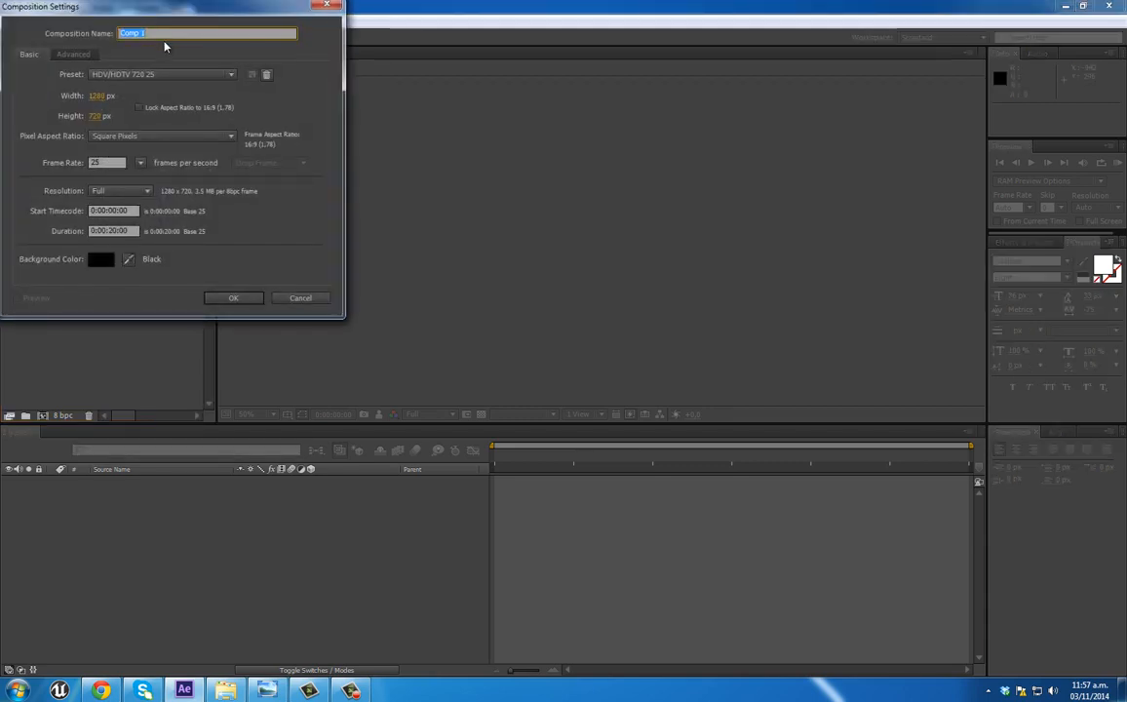
text(Particle cl)
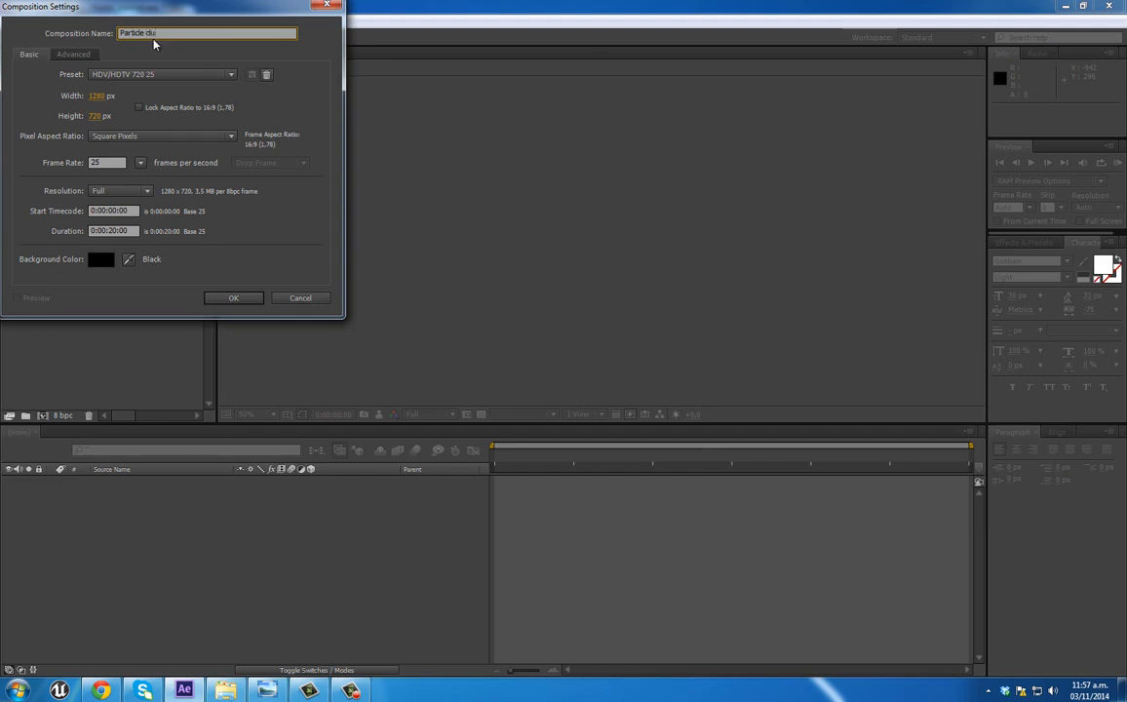
text(oud)
Step: Set the composition to 500 × 250 px with a duration of 0:00:00:10 and create it
click(98, 95)
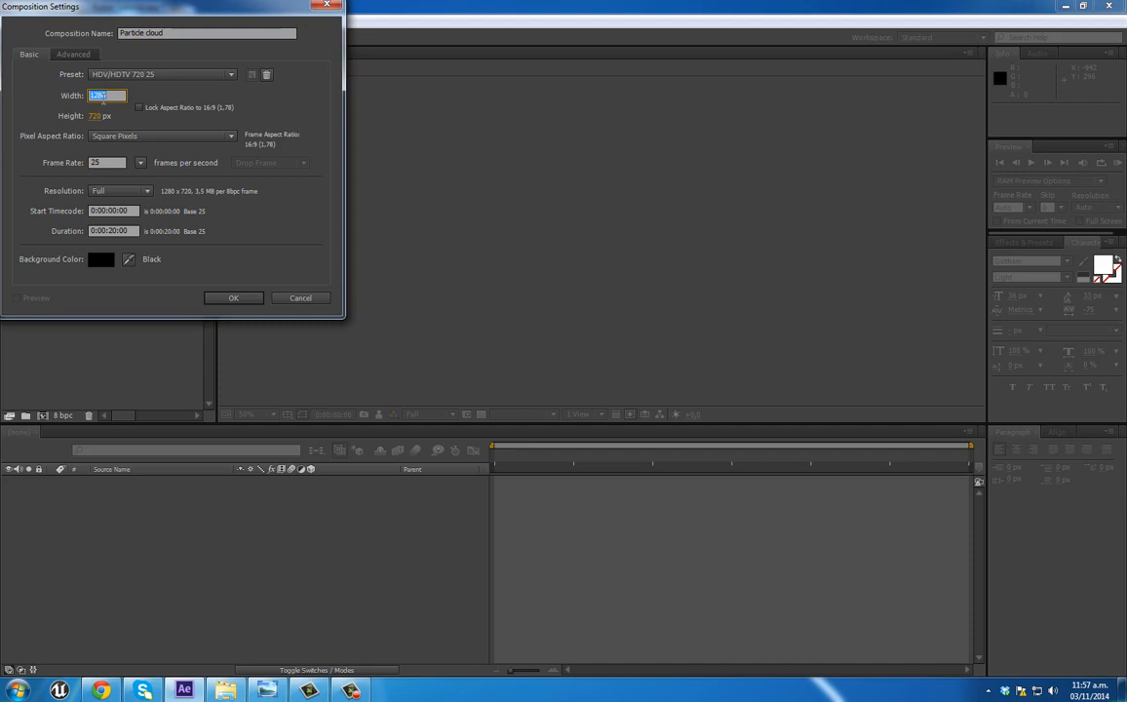
text(500)
click(101, 117)
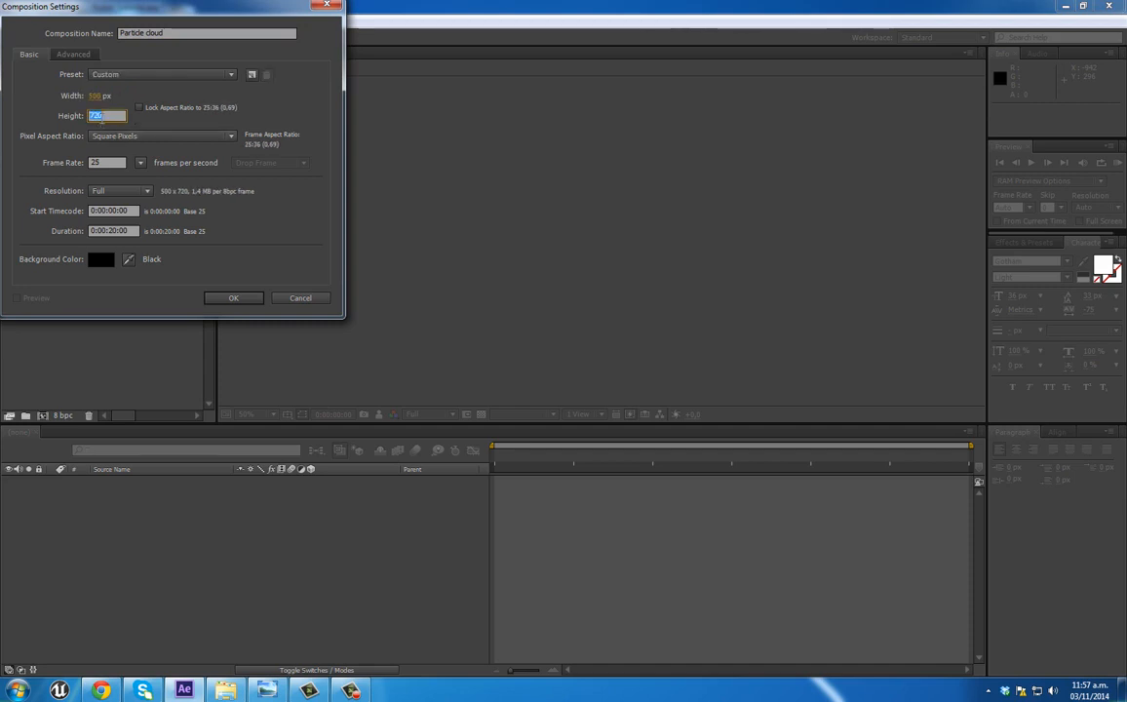
text(256)
key(BackSpace)
text(0)
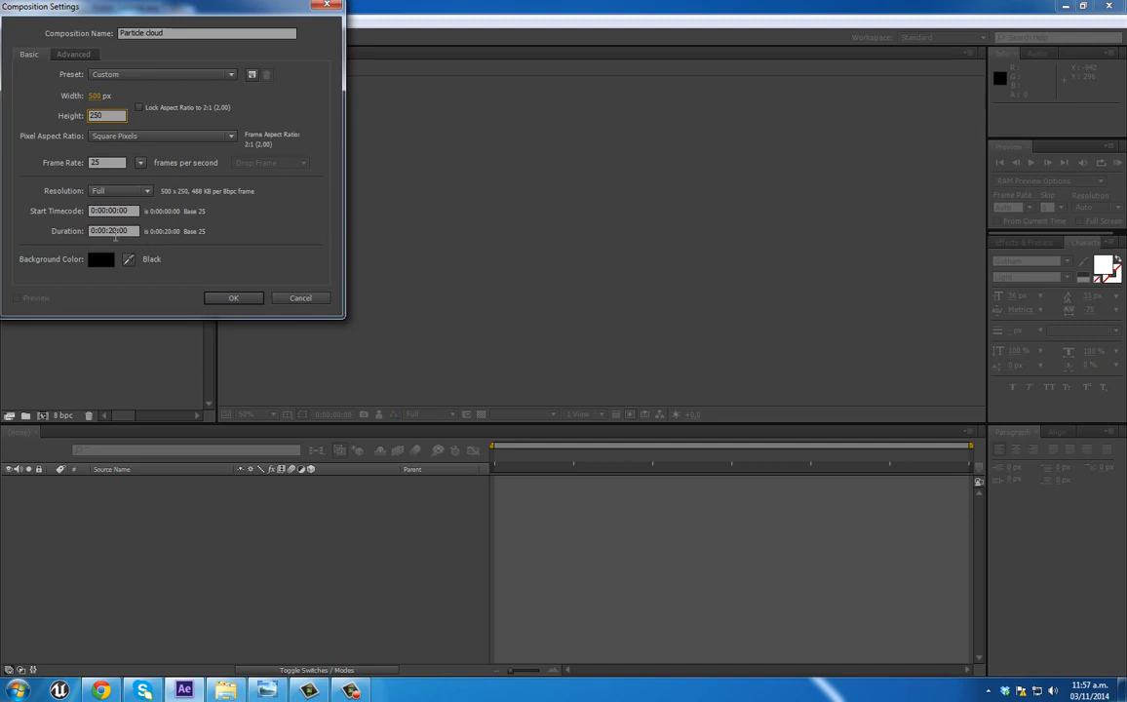
click(110, 230)
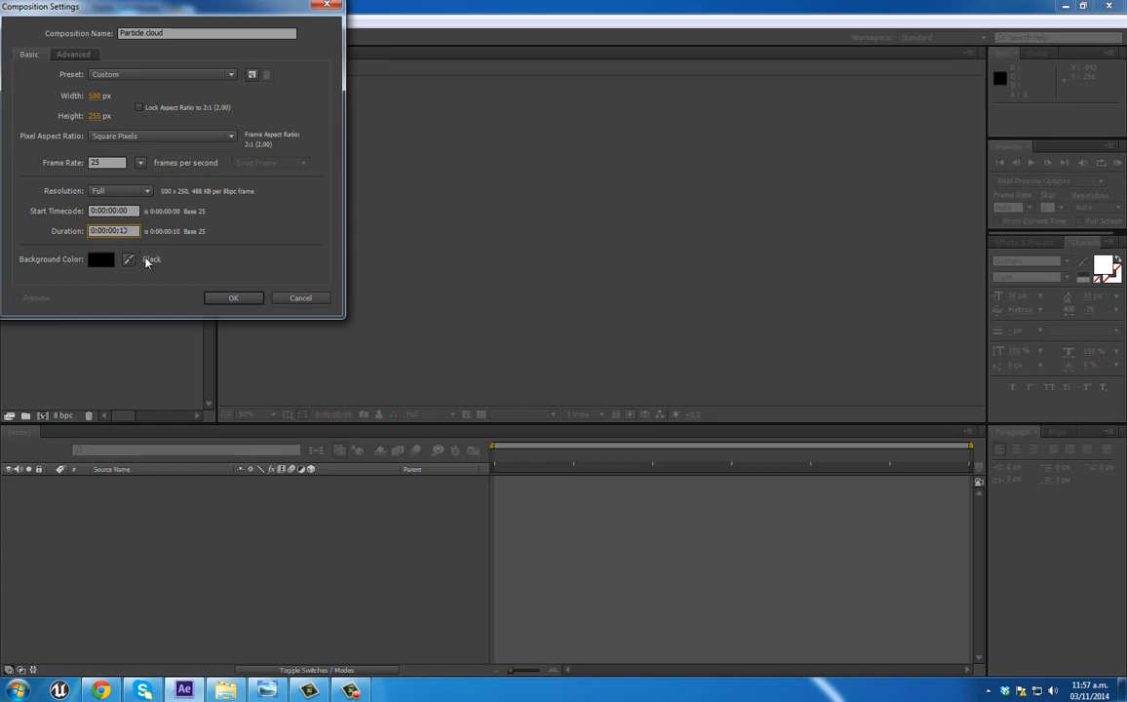
click(234, 301)
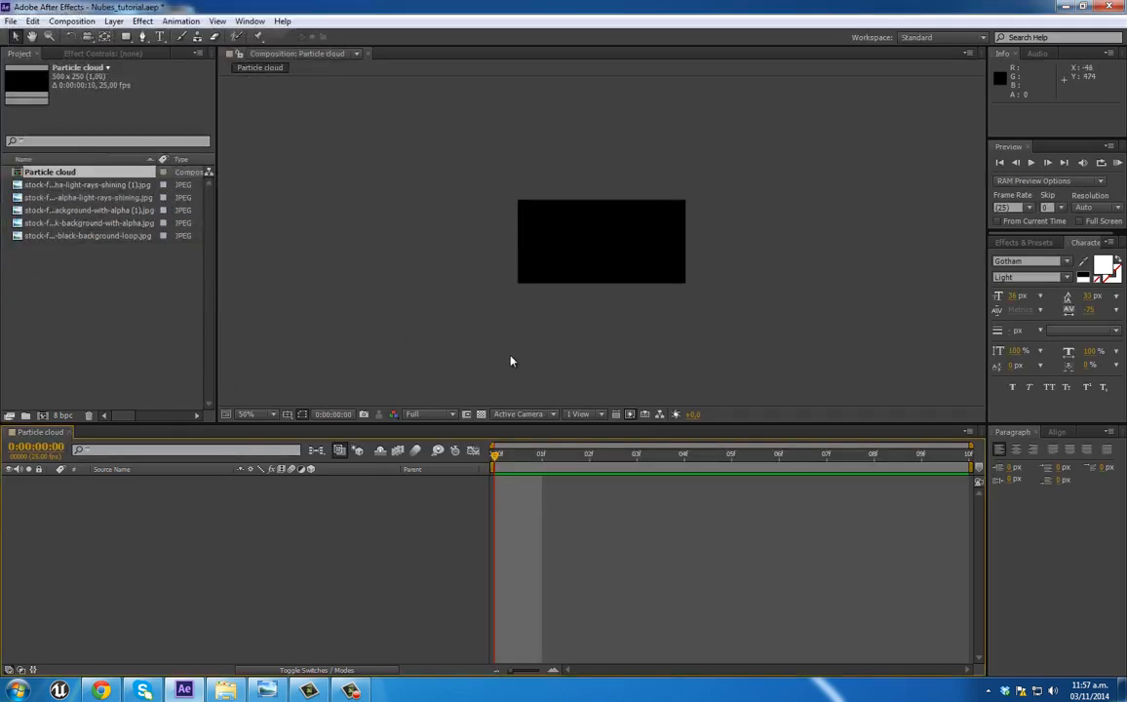
Step: Add the five cloud JPEGs to the Particle cloud composition and trim all their layers to one frame
scroll(513, 354, up, 1)
click(88, 236)
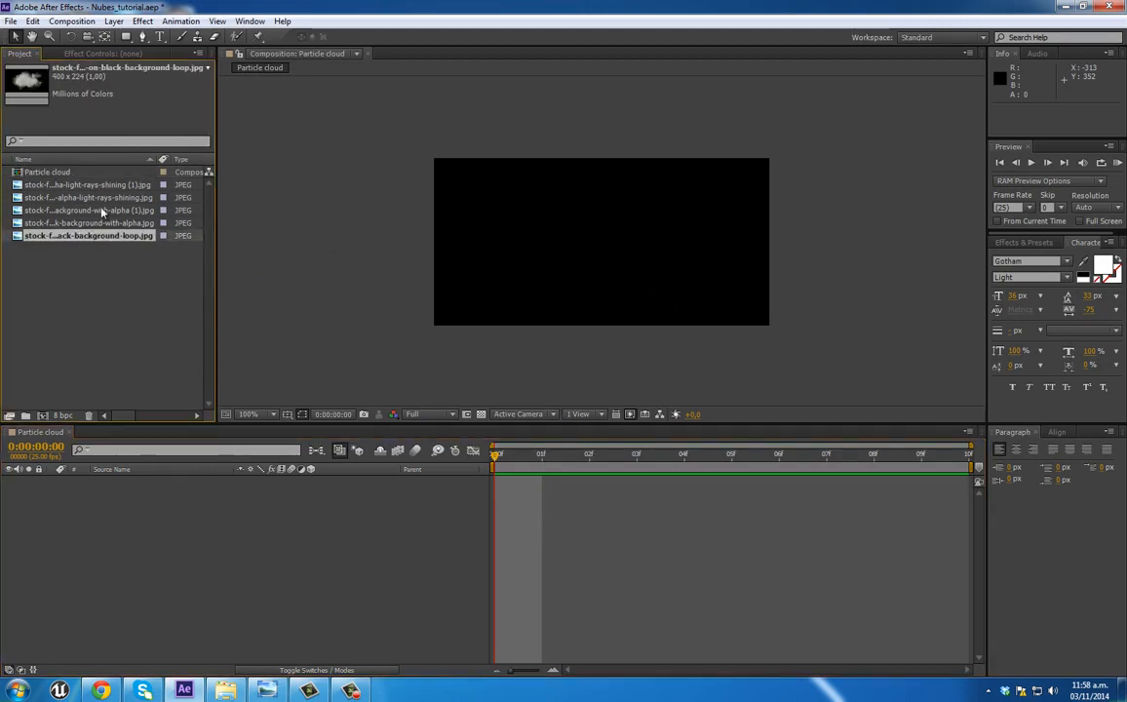
shift+click(88, 185)
drag(88, 222, 205, 583)
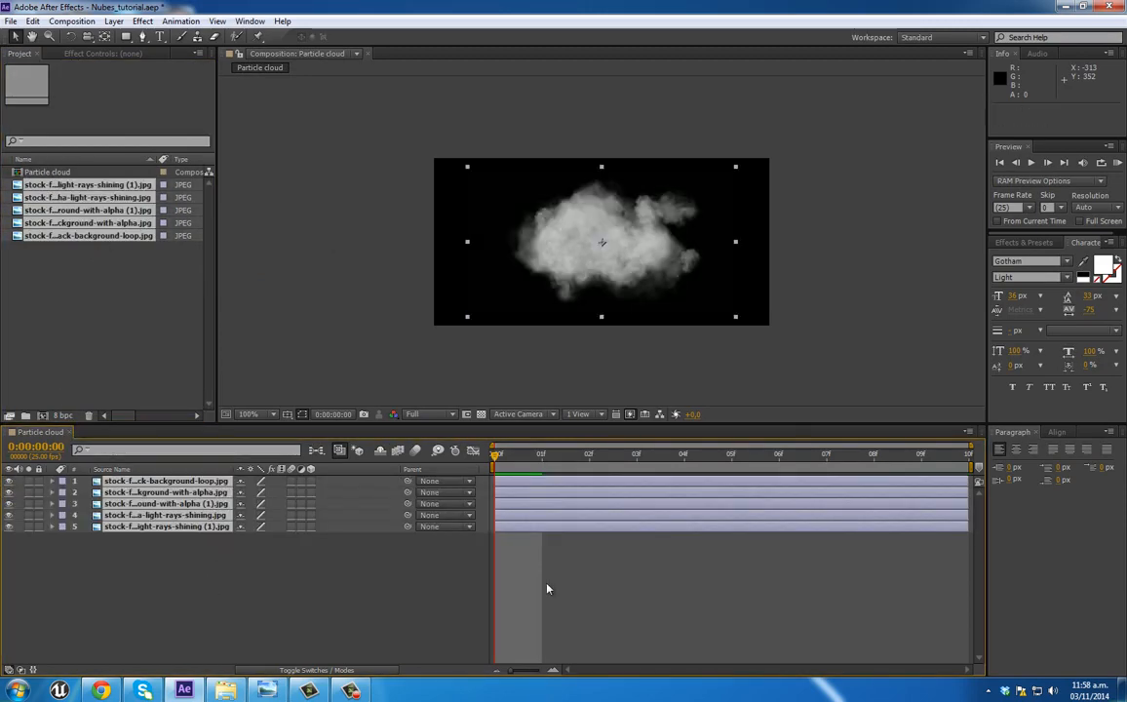
drag(635, 527, 553, 527)
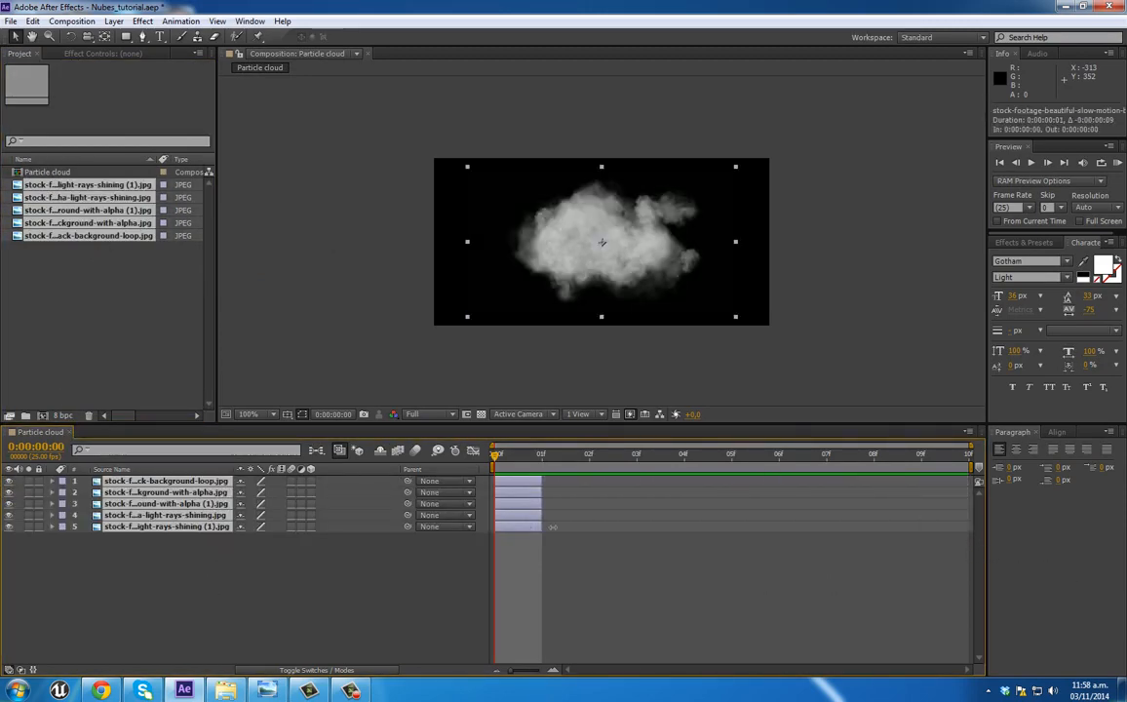
Step: Stagger the five cloud layers one frame apart, from the bottom layer at frame 0 to the top layer at frame 4
drag(524, 553, 524, 490)
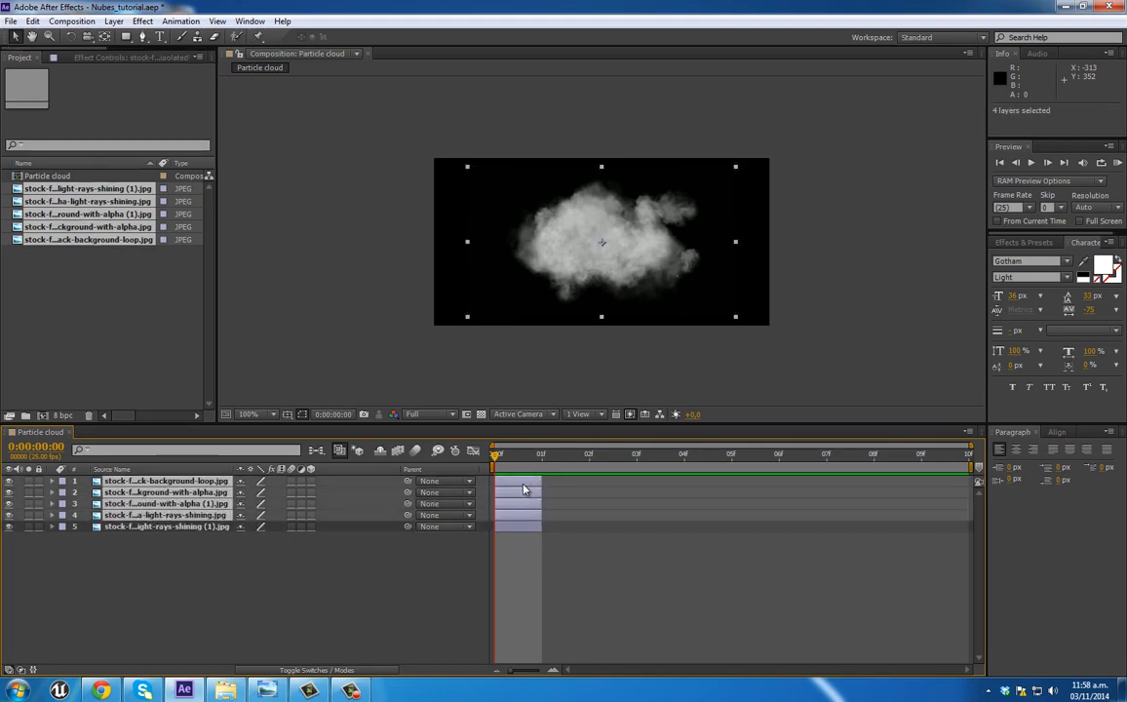
double_click(523, 490)
drag(896, 77, 568, 100)
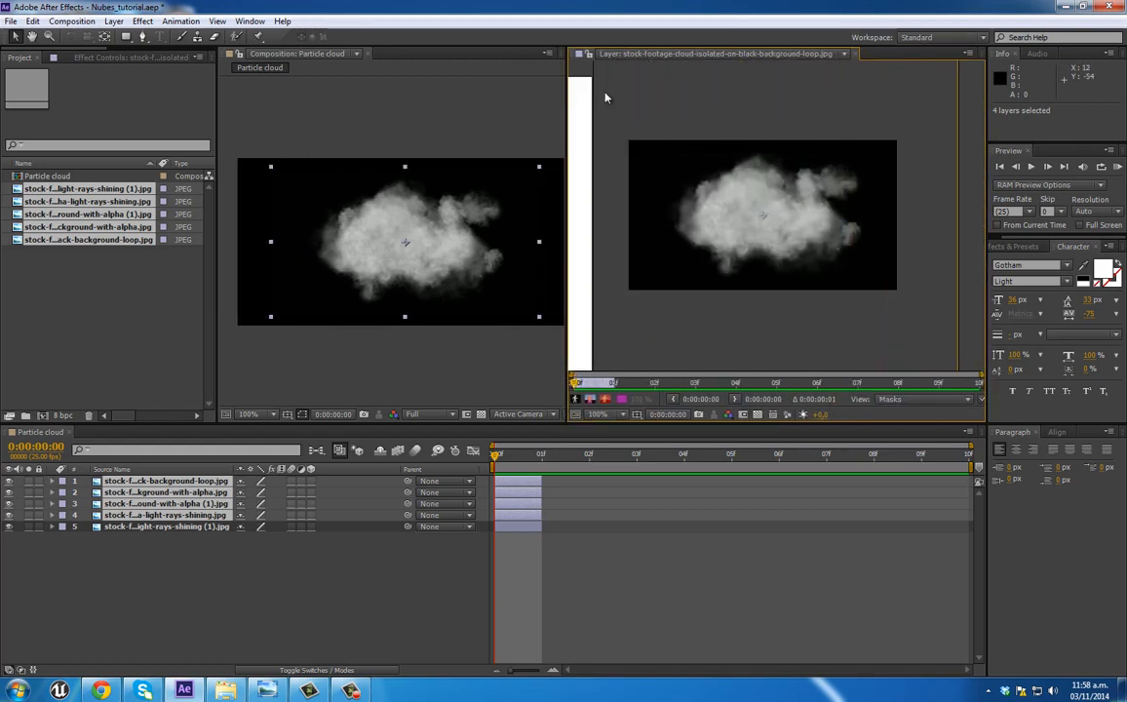
click(858, 54)
drag(524, 517, 712, 483)
ctrl+click(603, 505)
ctrl+click(657, 494)
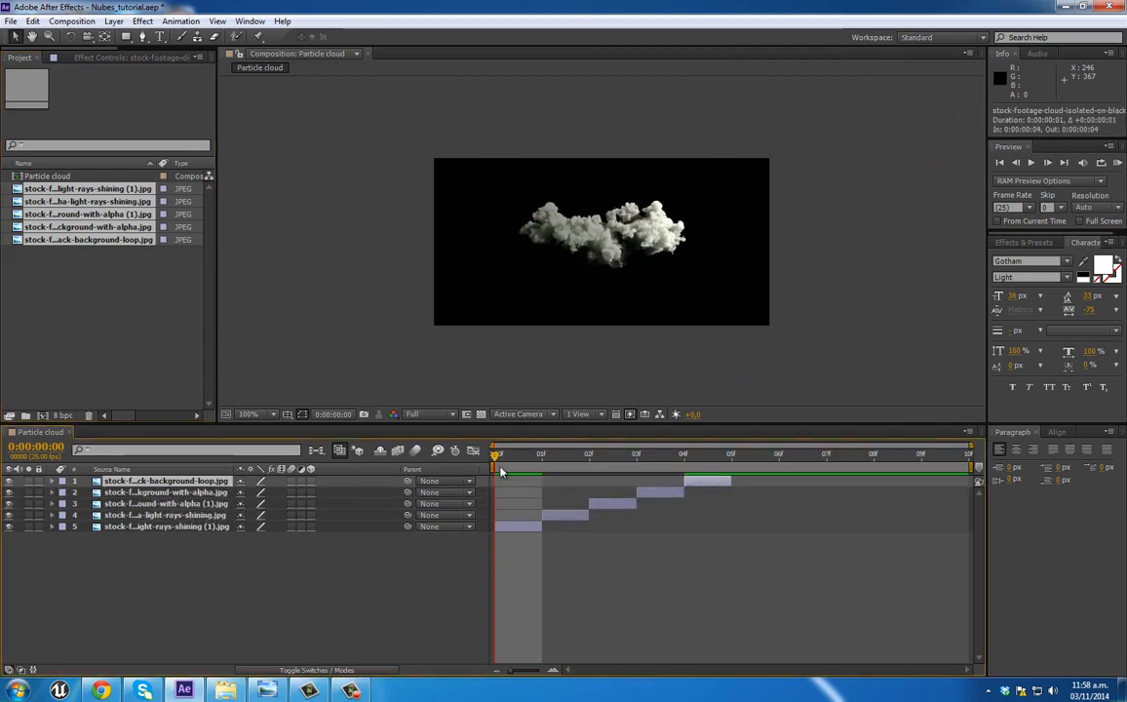
Step: Enlarge the cloud layer on frame 1 and move it to about position 251, 107
drag(496, 457, 520, 458)
click(506, 528)
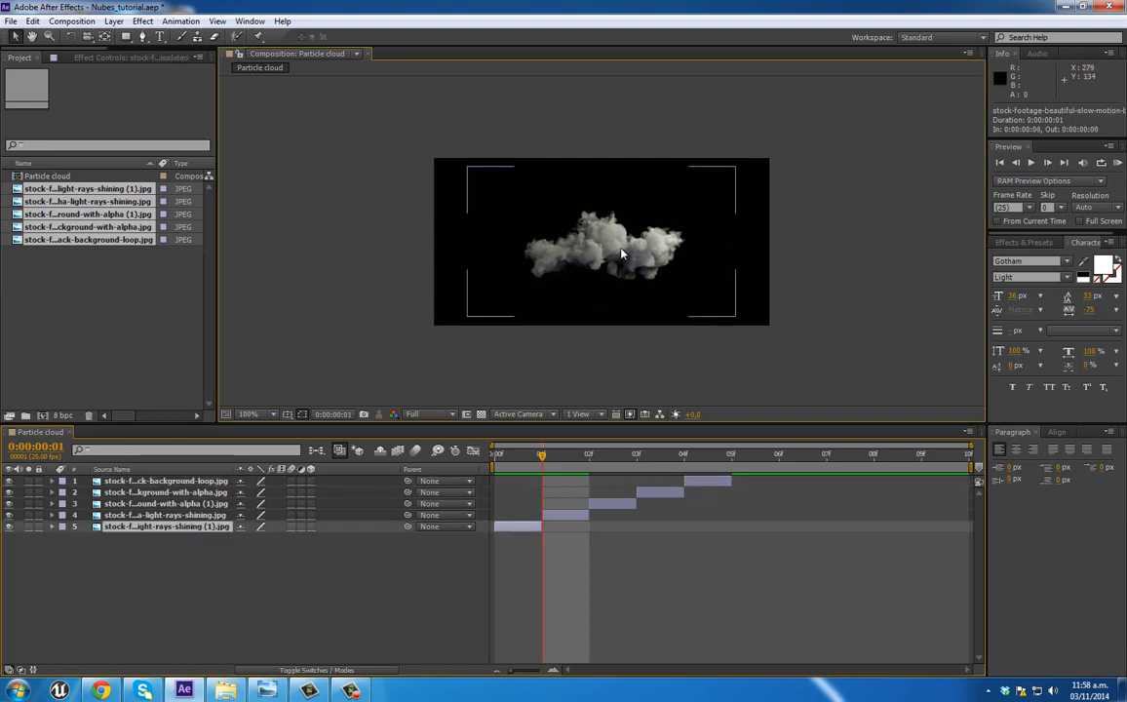
click(559, 223)
drag(752, 325, 815, 354)
drag(672, 269, 673, 256)
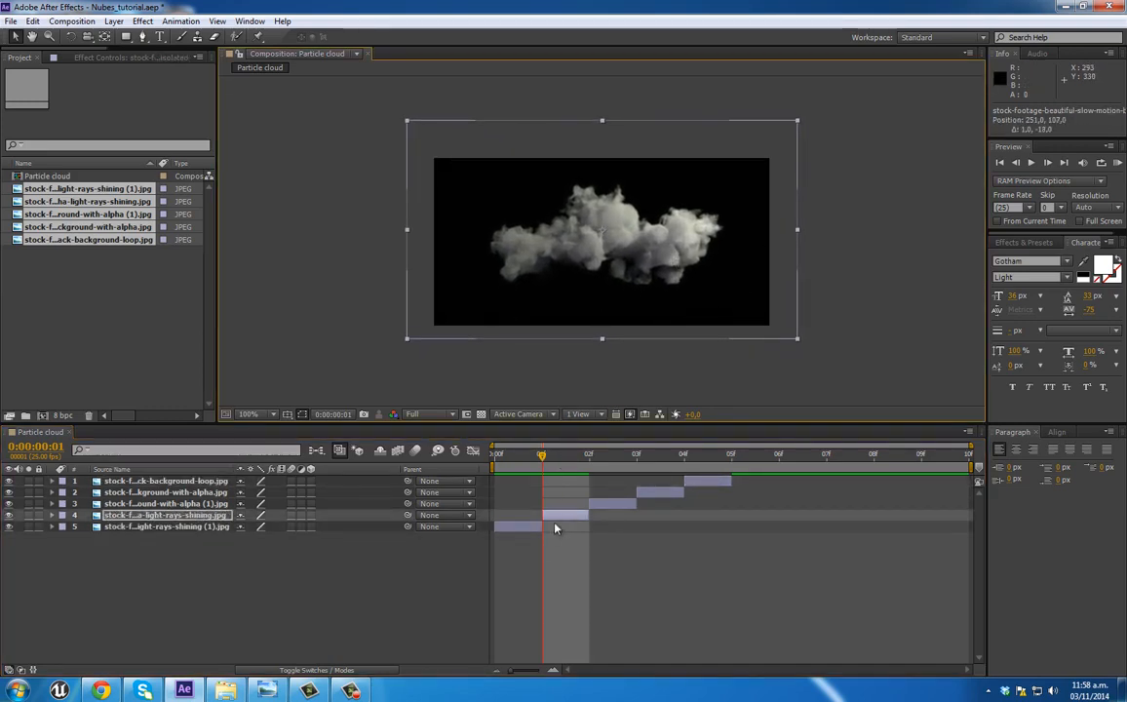
Step: Enlarge the cloud layer on frame 0 so the cloud fills more of the composition
drag(533, 461, 495, 458)
click(517, 527)
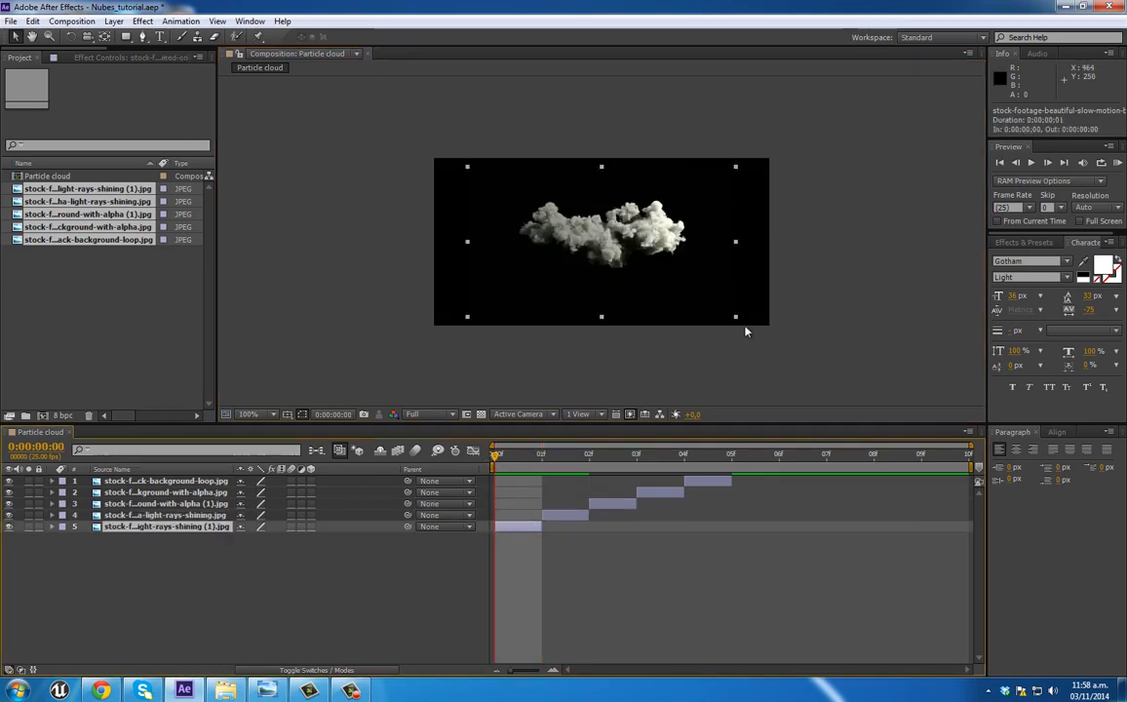
drag(737, 322, 804, 366)
Step: Enlarge the cloud layers on frames 2, 3 and 4, scaling the one on frame 4 to about 119%
click(600, 467)
click(604, 504)
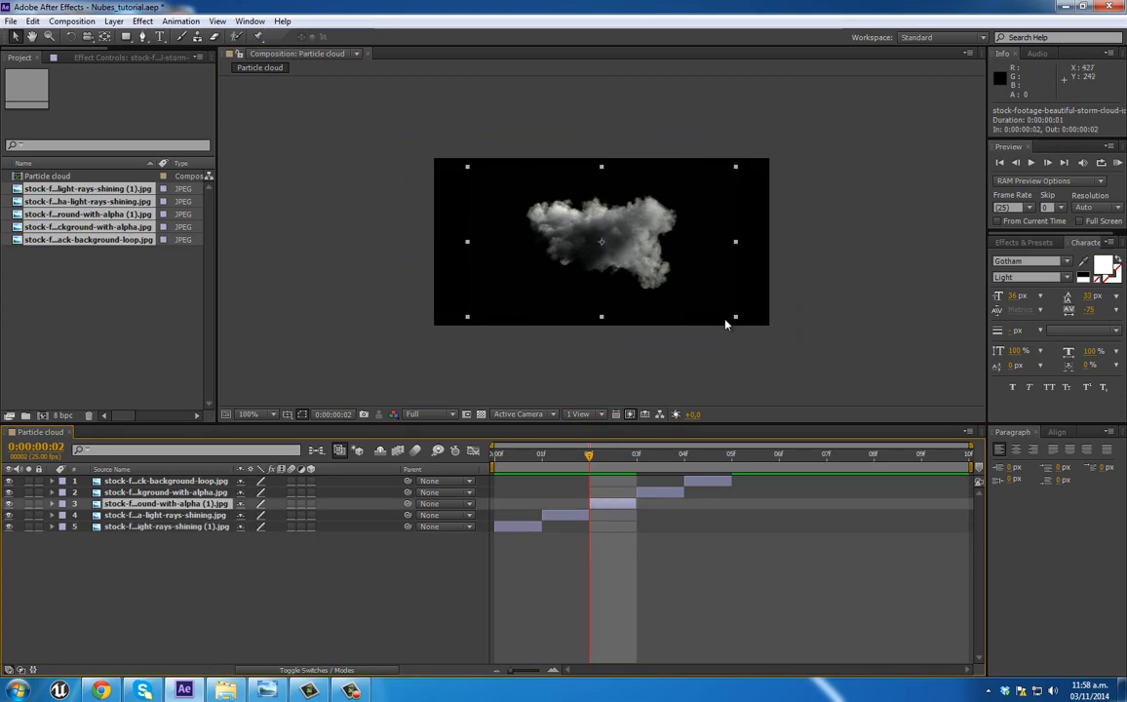
drag(738, 325, 804, 357)
click(631, 462)
click(652, 493)
drag(735, 320, 795, 357)
drag(680, 315, 761, 331)
click(688, 470)
click(692, 482)
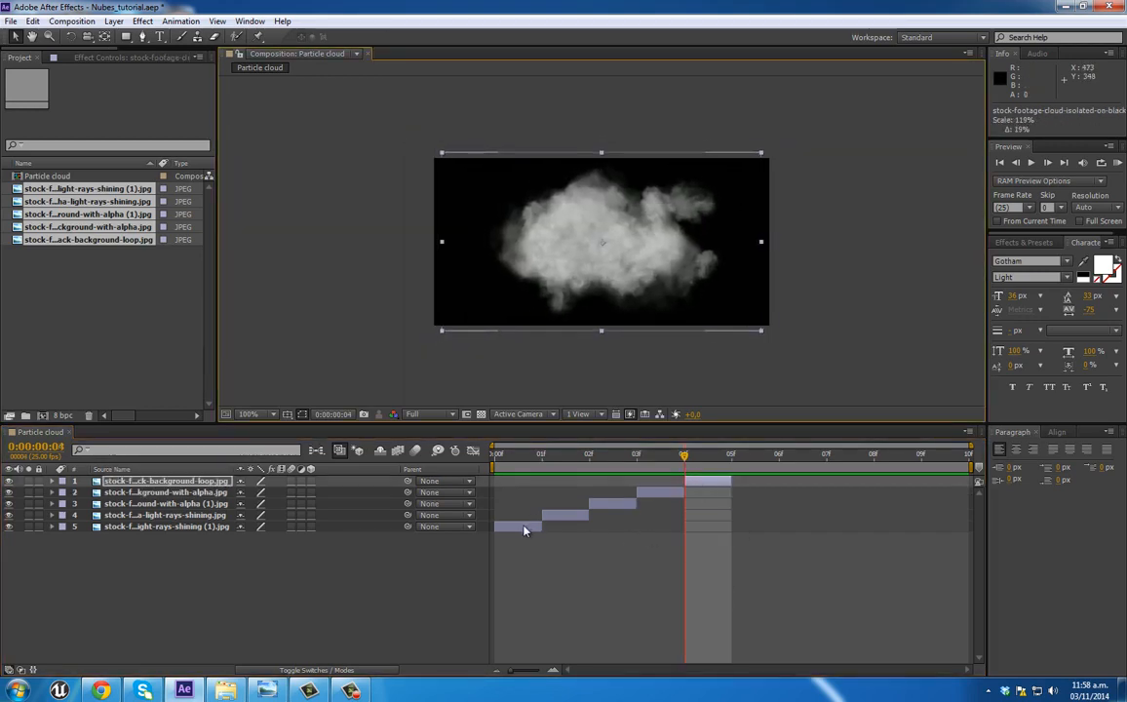
Step: Duplicate all five cloud layers, bring the copies to the front and shift them to start at frame 5
key(ctrl+a)
key(ctrl+d)
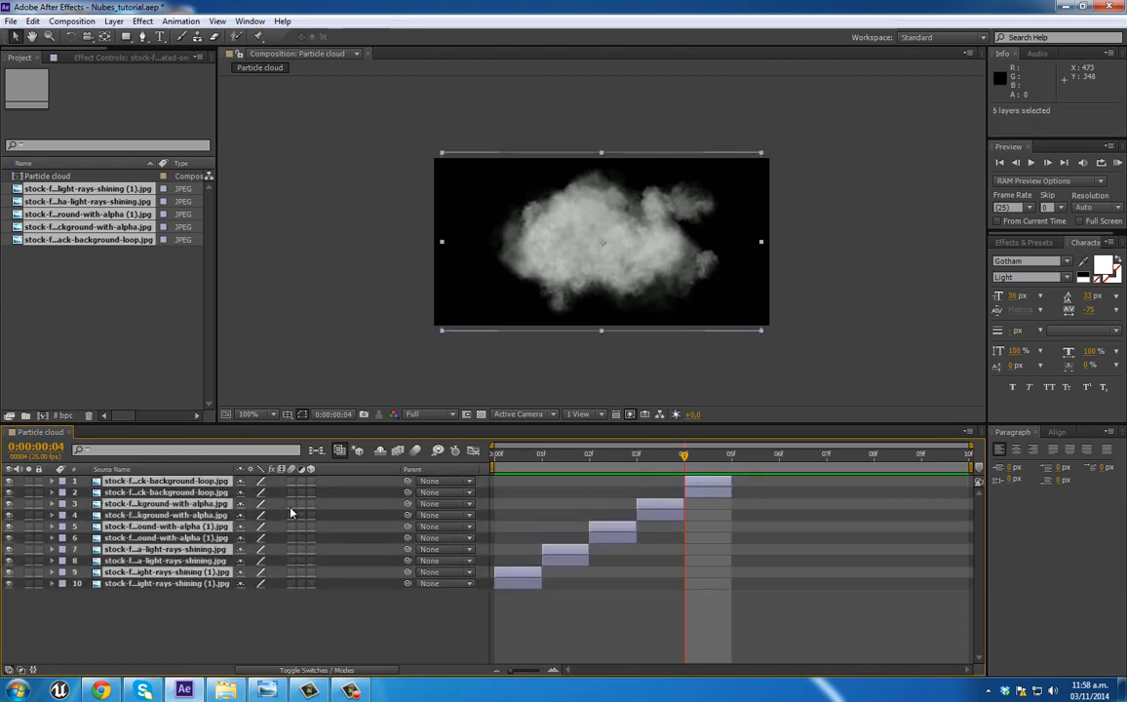
key(ctrl+shift+bracketright)
drag(523, 533, 753, 530)
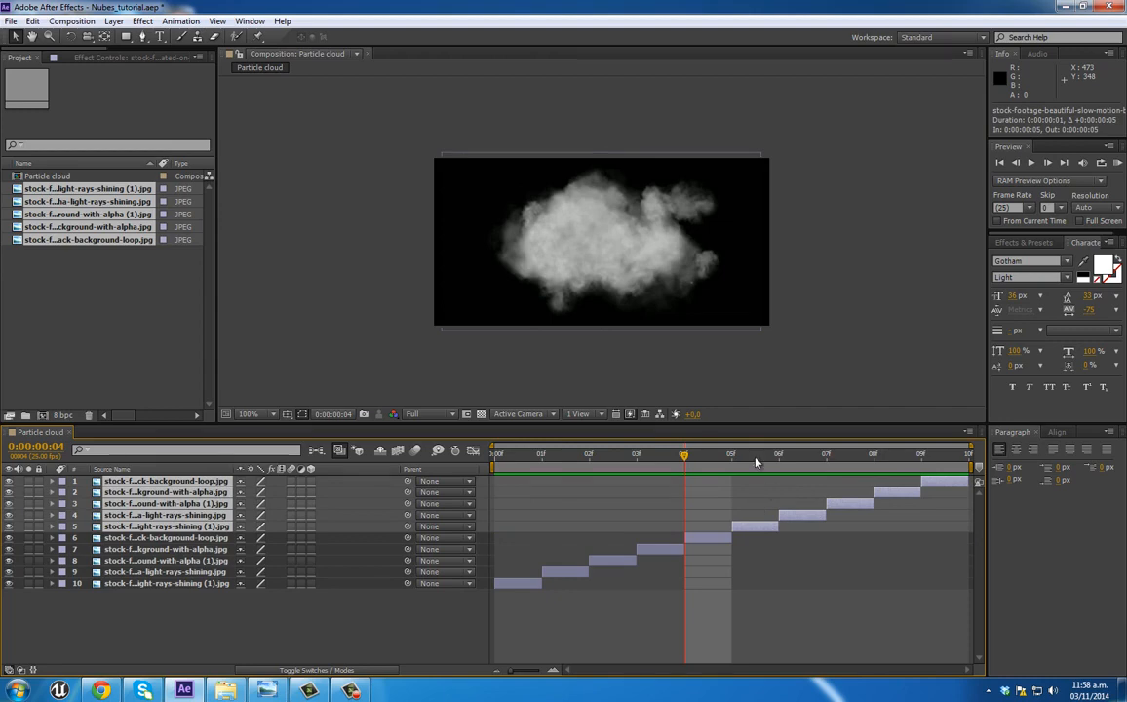
Step: Rotate the five duplicated cloud layers by 180°
key(Page_Down)
click(73, 37)
drag(902, 71, 409, 272)
click(15, 37)
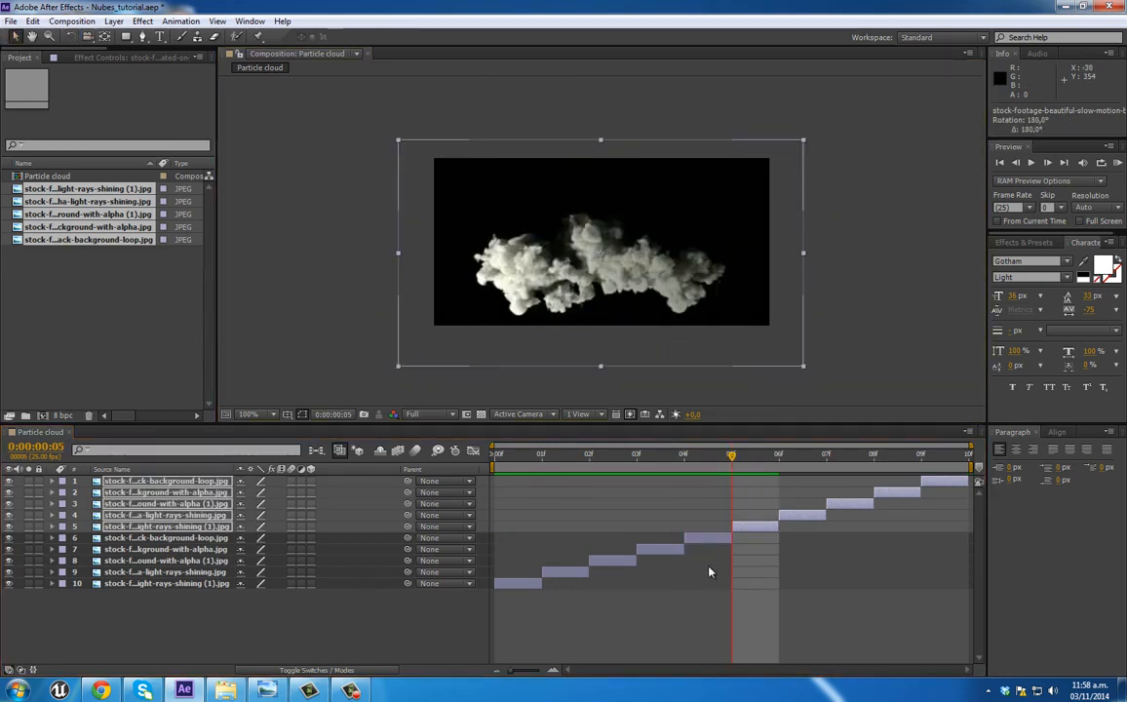
Step: Scale down the rotated cloud on frame 5 and move it to about position 254, 112
click(762, 465)
click(744, 527)
drag(804, 367, 782, 354)
drag(603, 305, 606, 287)
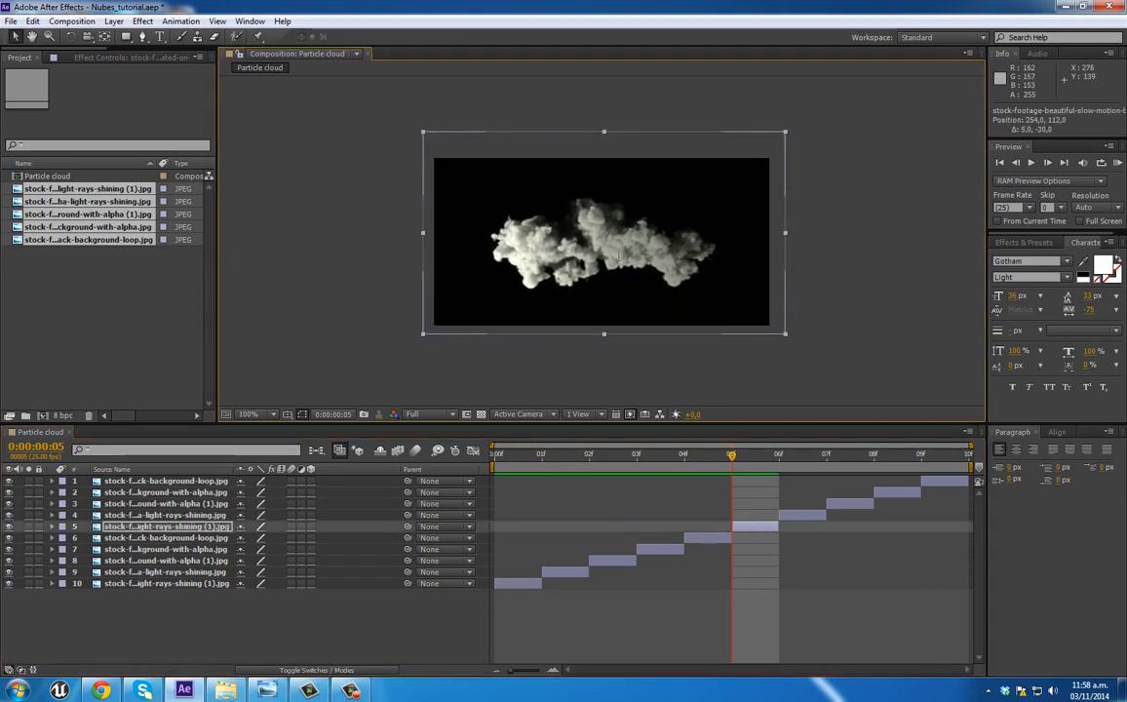
Step: Move the rotated cloud on frame 6 lower and scale the one on frame 7 to about 135%
key(Page_Down)
click(795, 520)
drag(646, 219, 651, 257)
drag(803, 364, 785, 347)
key(Page_Down)
click(850, 504)
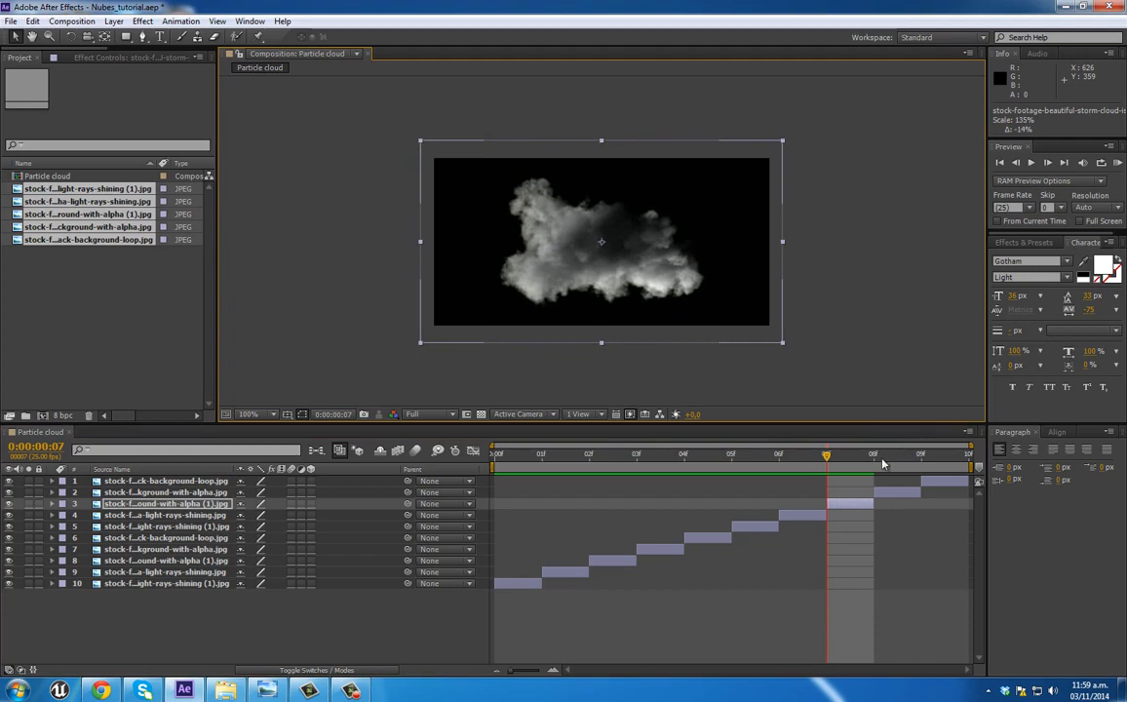
Step: Scale down the rotated cloud on frame 8 and move it to about position 250, 118
key(Page_Down)
click(898, 492)
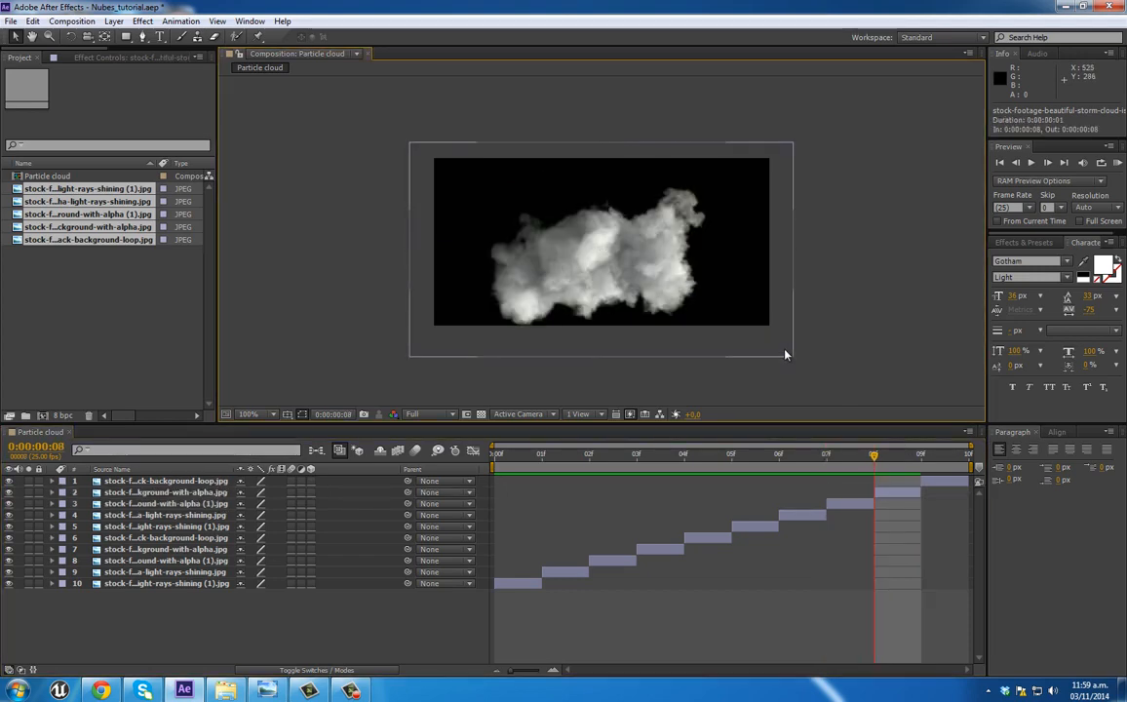
drag(794, 358, 781, 350)
drag(670, 278, 670, 265)
Step: Scale the rotated cloud on frame 9 to about 114% and move it to about position 252, 130
key(Page_Down)
click(929, 481)
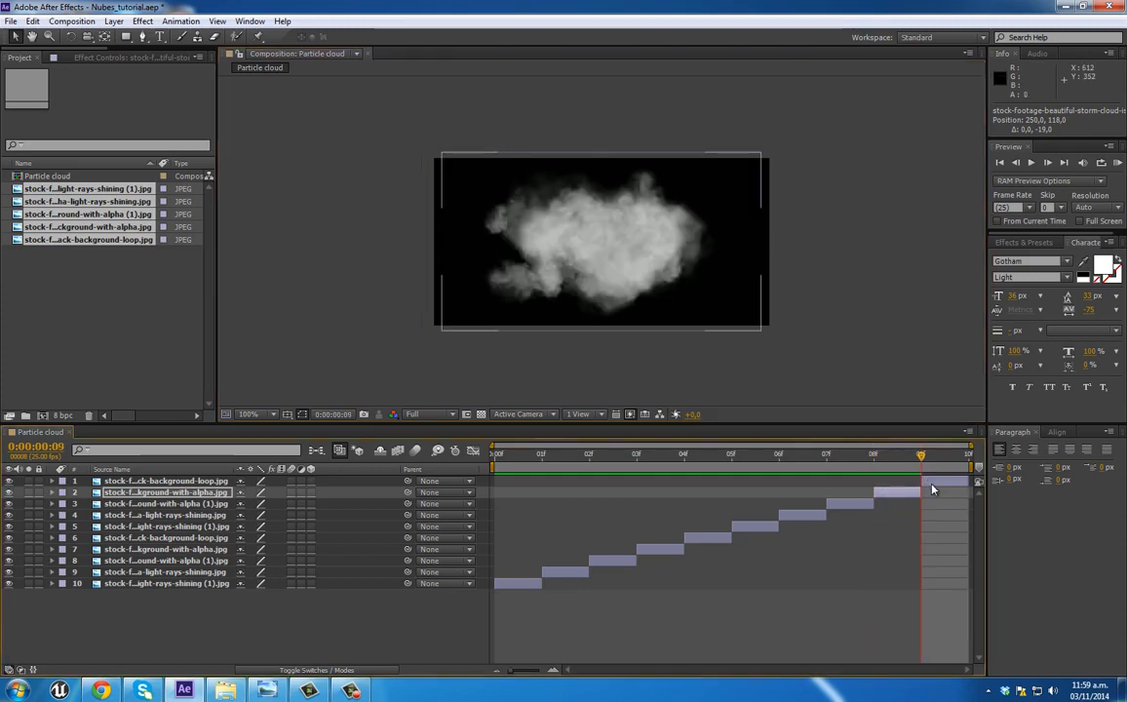
drag(762, 337, 754, 329)
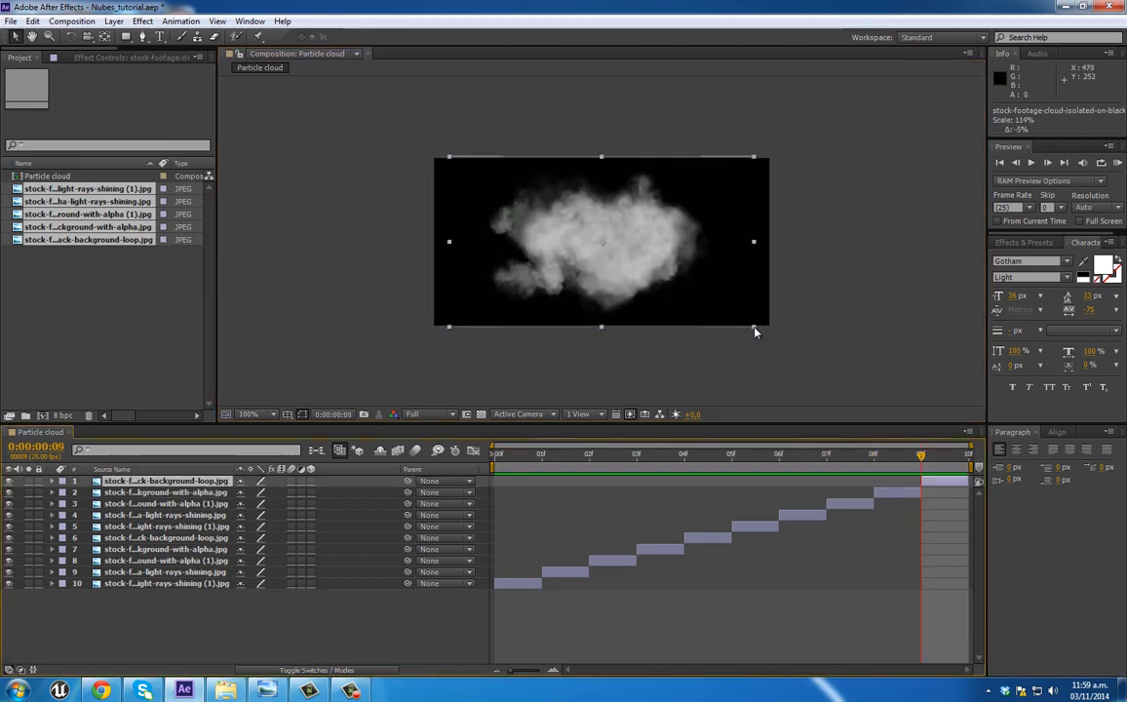
drag(675, 269, 676, 275)
Step: Return to frame 0 and duplicate all ten cloud layers
drag(921, 455, 514, 455)
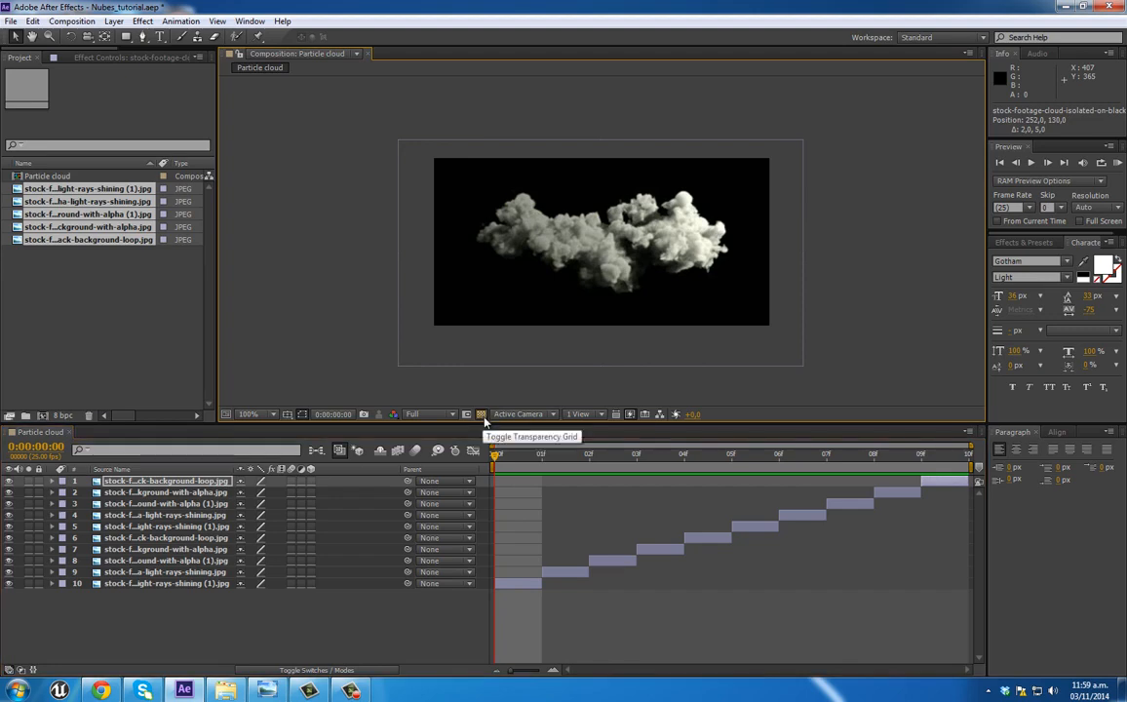
click(511, 585)
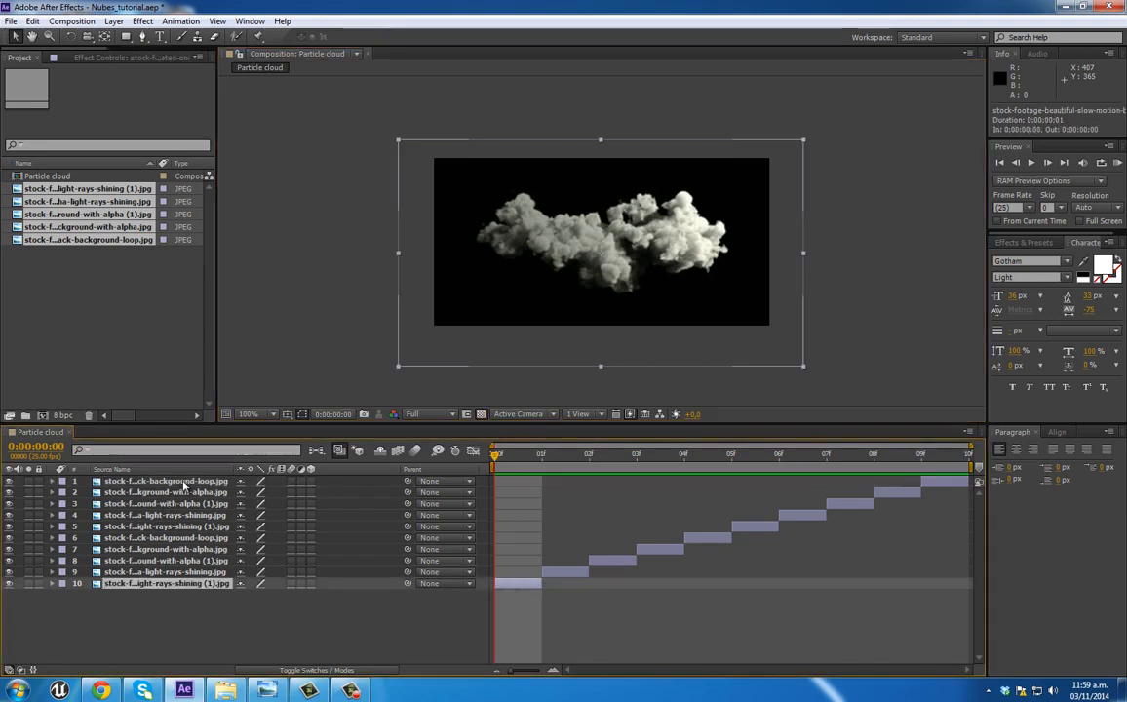
shift+click(184, 485)
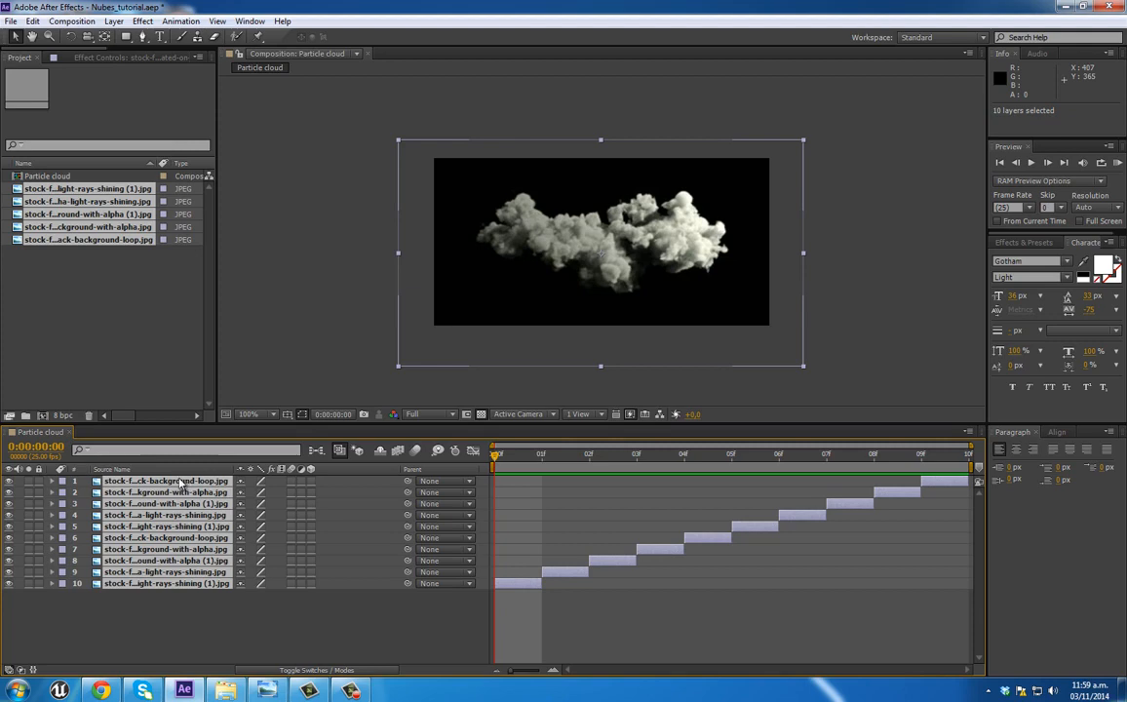
key(ctrl+d)
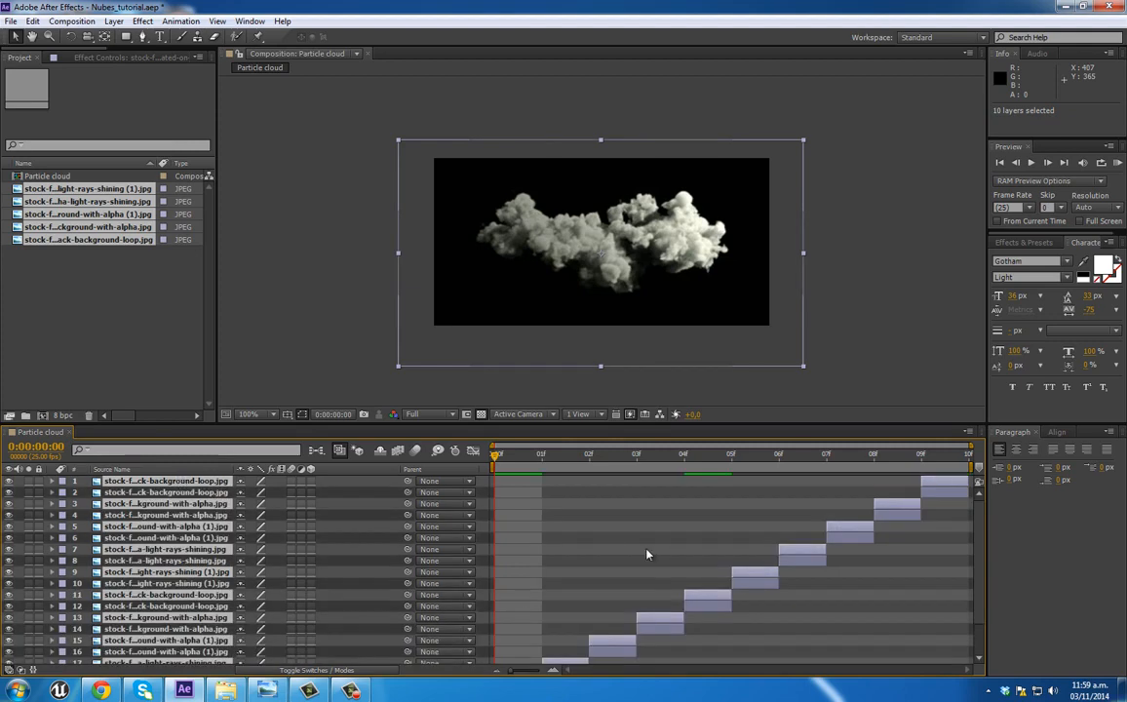
scroll(479, 613, down, 1)
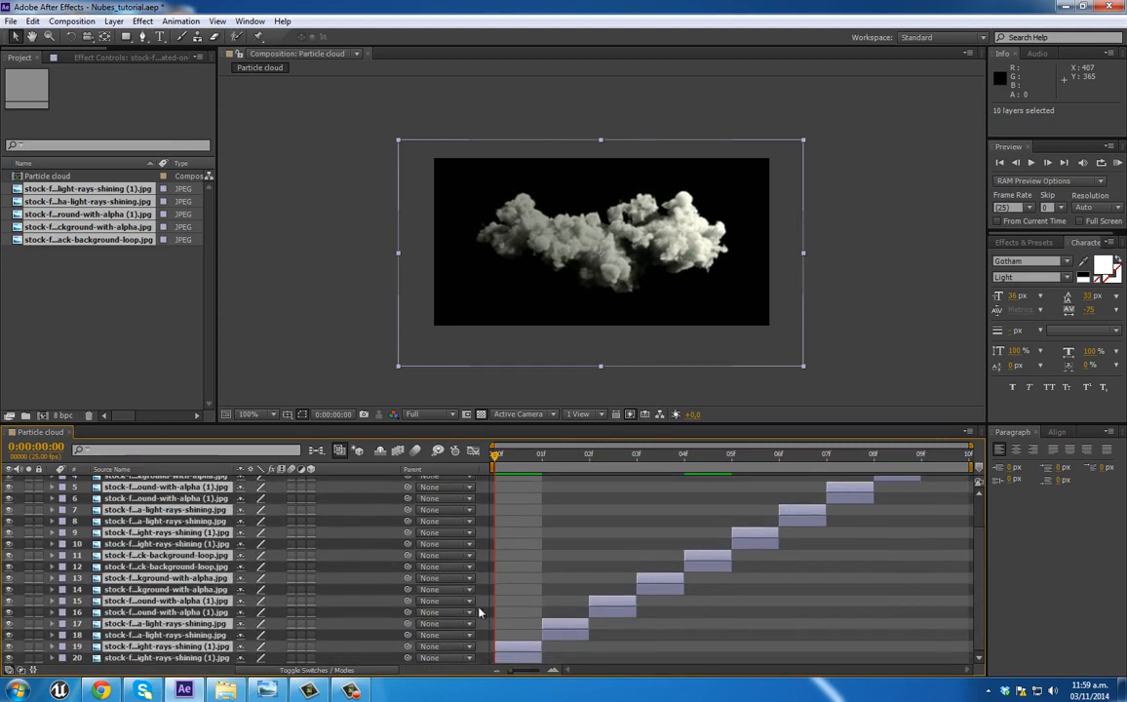
Step: Set the lower layer of each of the ten duplicated cloud pairs to use the copy above it as a Luma Matte
click(194, 659)
ctrl+click(201, 636)
ctrl+click(205, 614)
ctrl+click(205, 592)
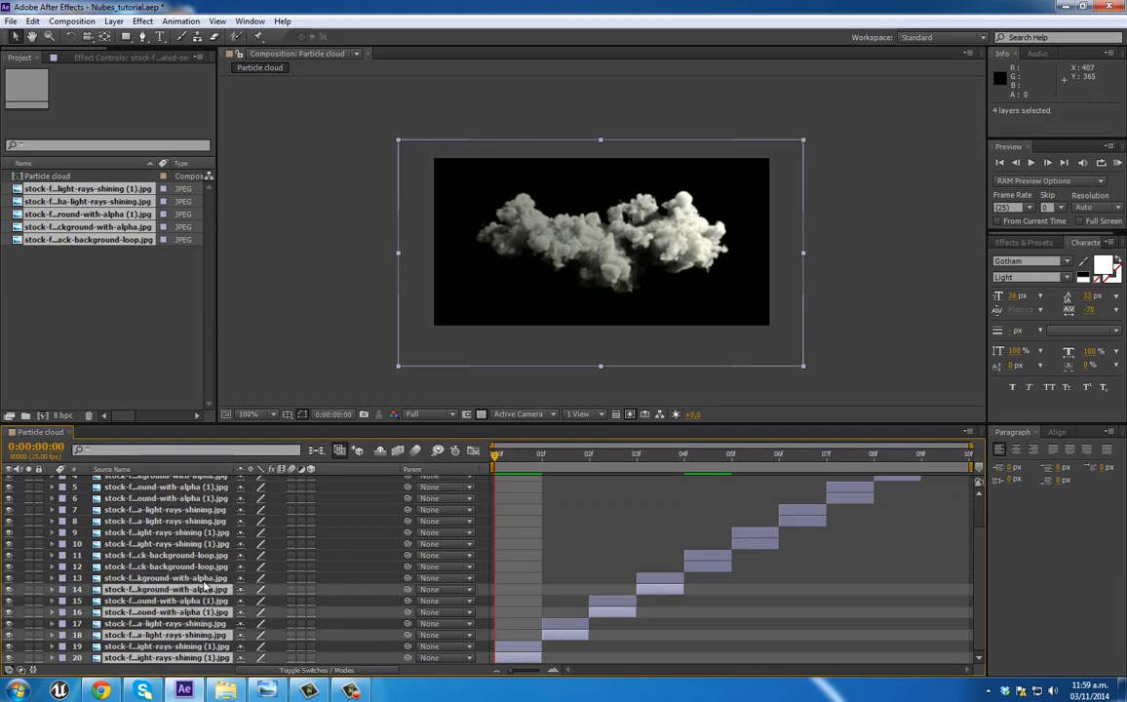
ctrl+click(205, 568)
ctrl+click(206, 545)
ctrl+click(211, 523)
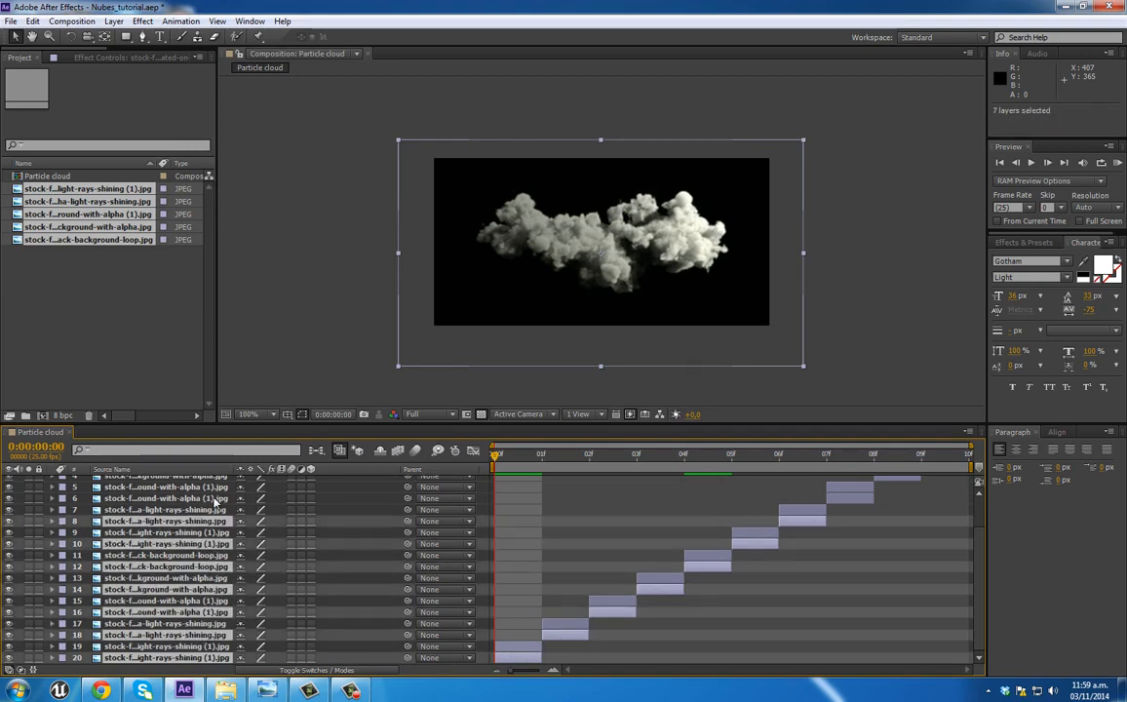
ctrl+click(216, 500)
scroll(232, 559, up, 2)
ctrl+click(203, 515)
ctrl+click(210, 492)
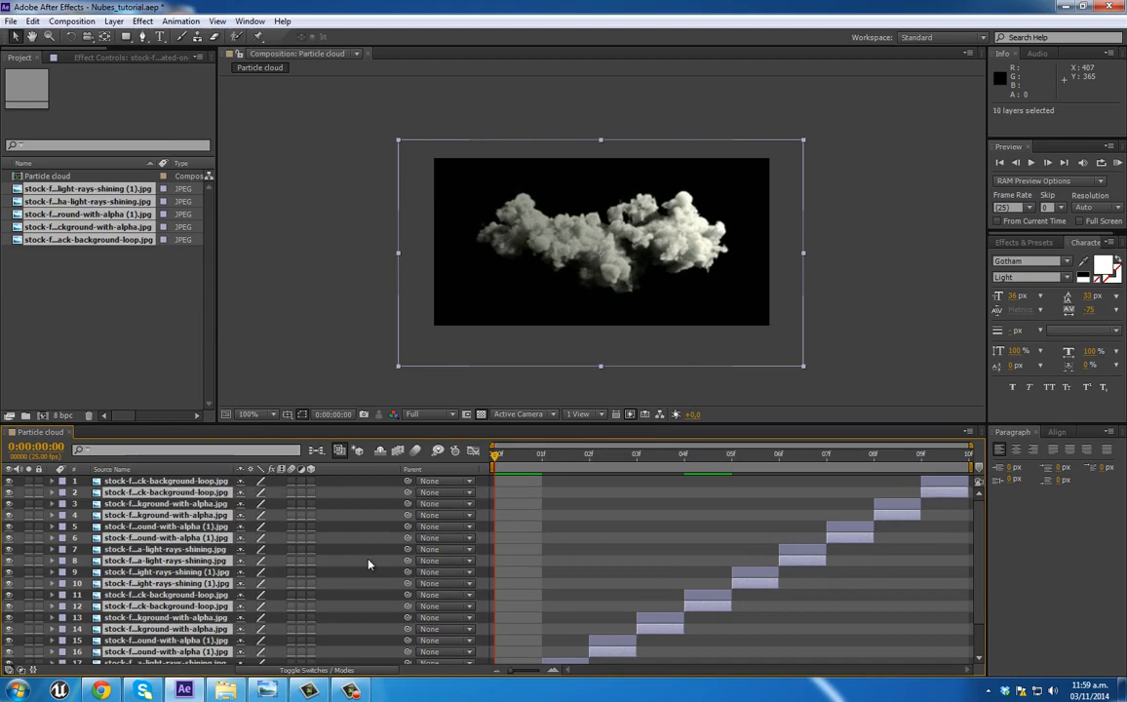
scroll(369, 566, down, 2)
key(F4)
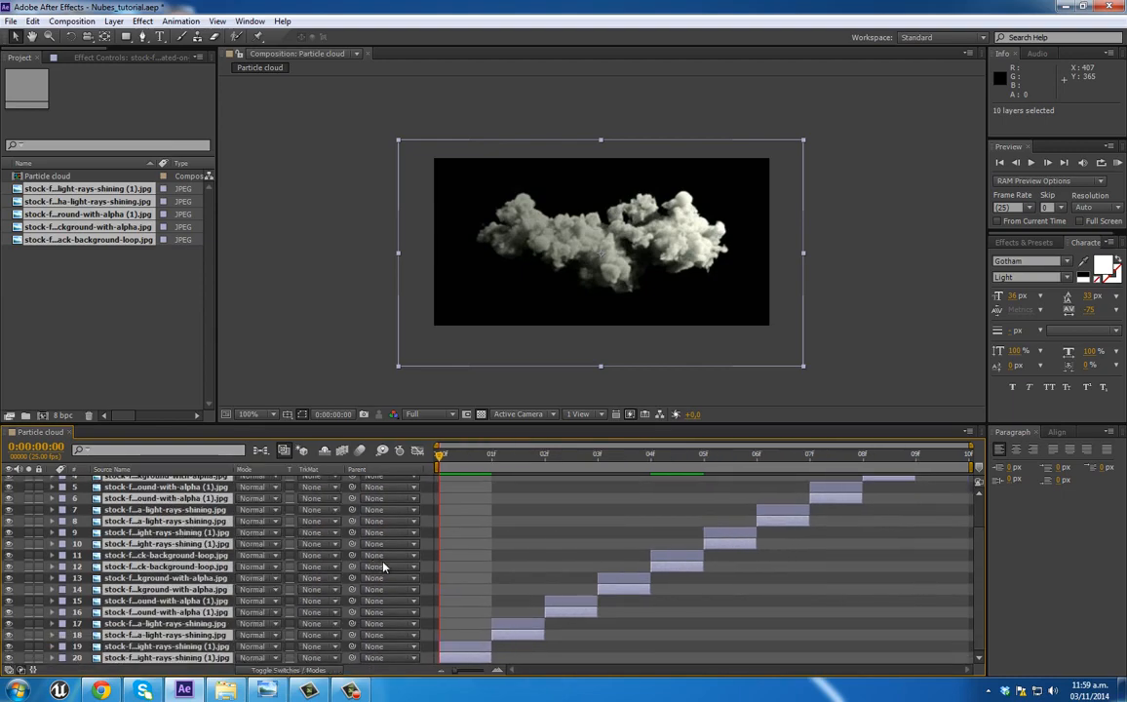
click(336, 658)
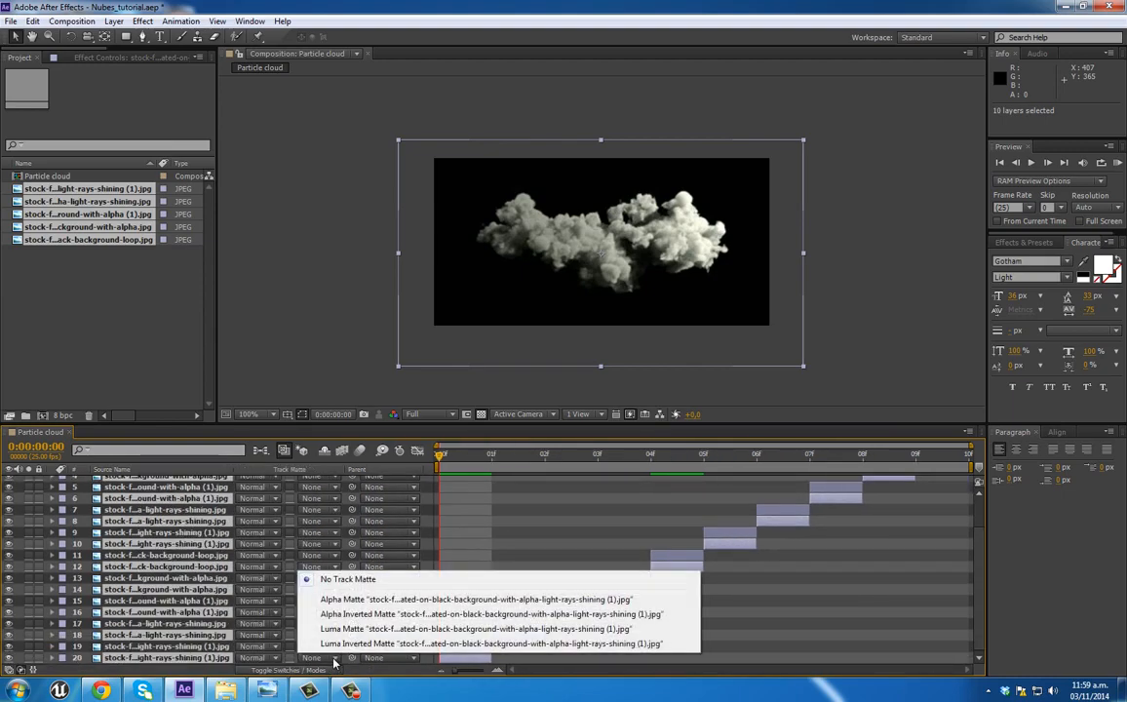
click(349, 629)
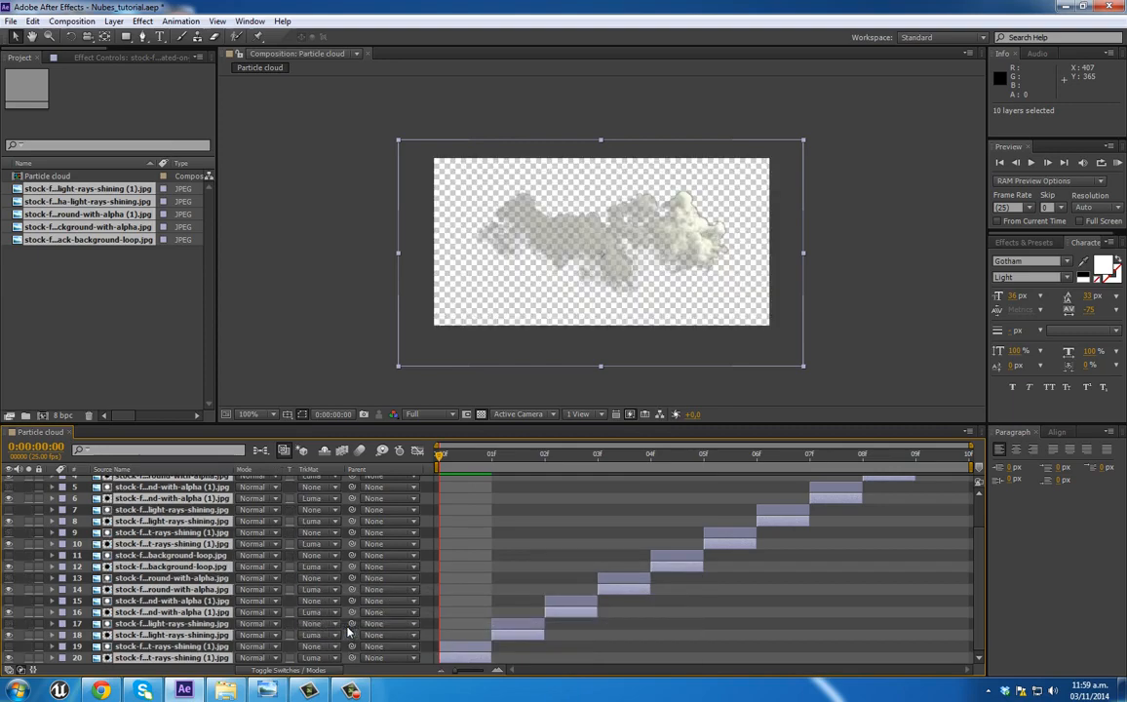
Step: Check the matted clouds across the frames with and without the transparency grid, then return to frame 0
drag(464, 455, 536, 449)
click(482, 416)
click(482, 416)
click(482, 417)
click(442, 454)
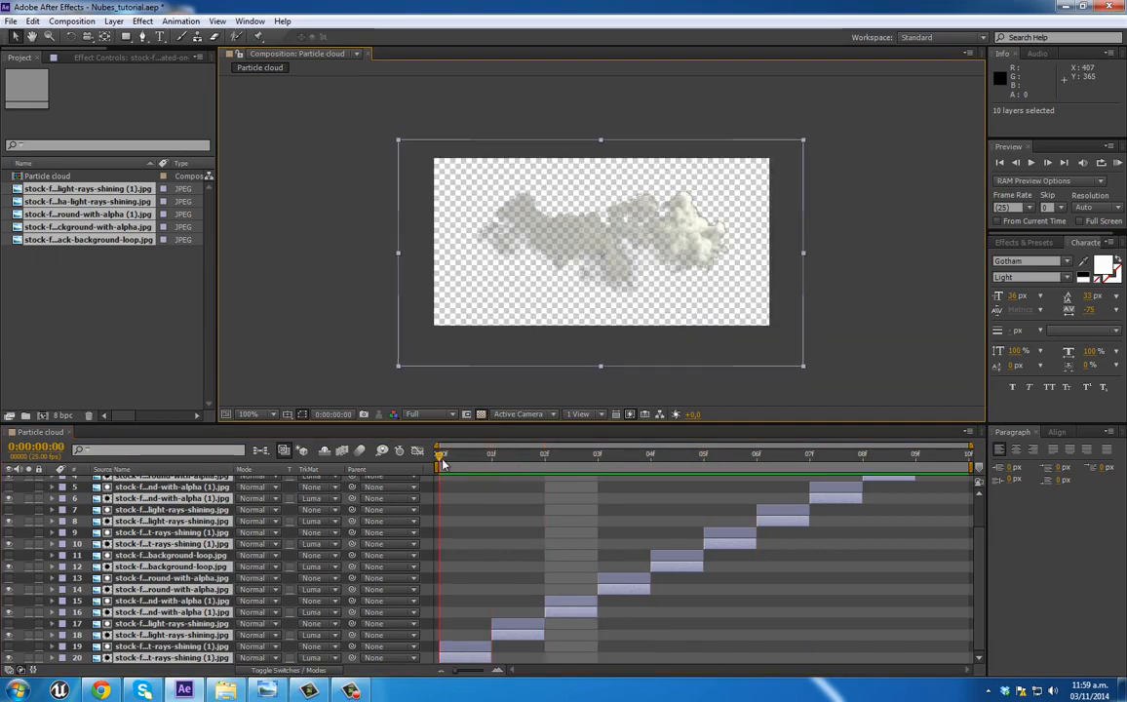
Step: Duplicate all twenty matte and cloud layers of the Particle cloud composition, then clear the selection
click(171, 623)
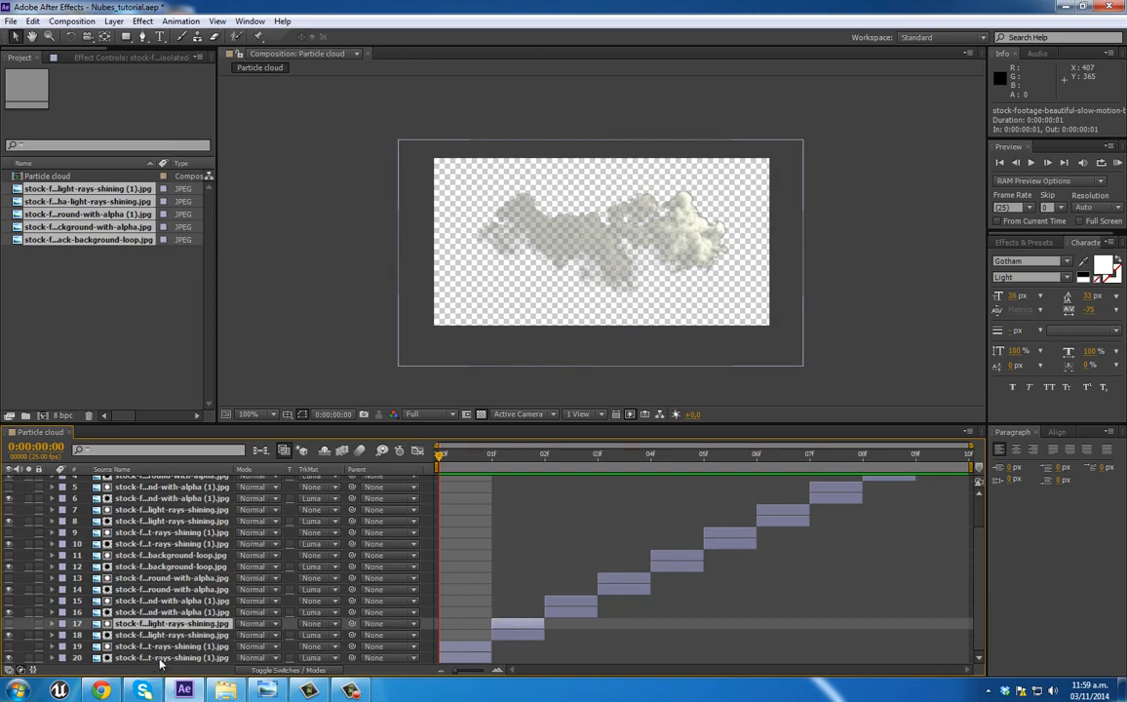
scroll(166, 605, up, 3)
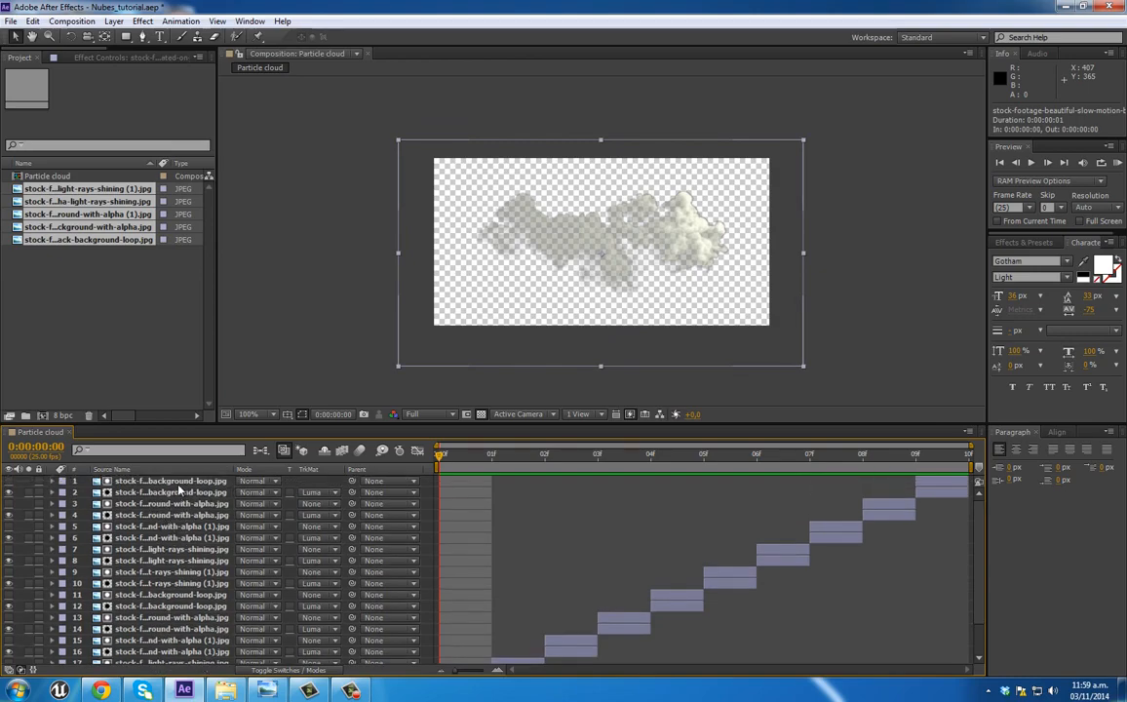
key(ctrl+a)
key(ctrl+d)
scroll(491, 529, down, 5)
click(504, 505)
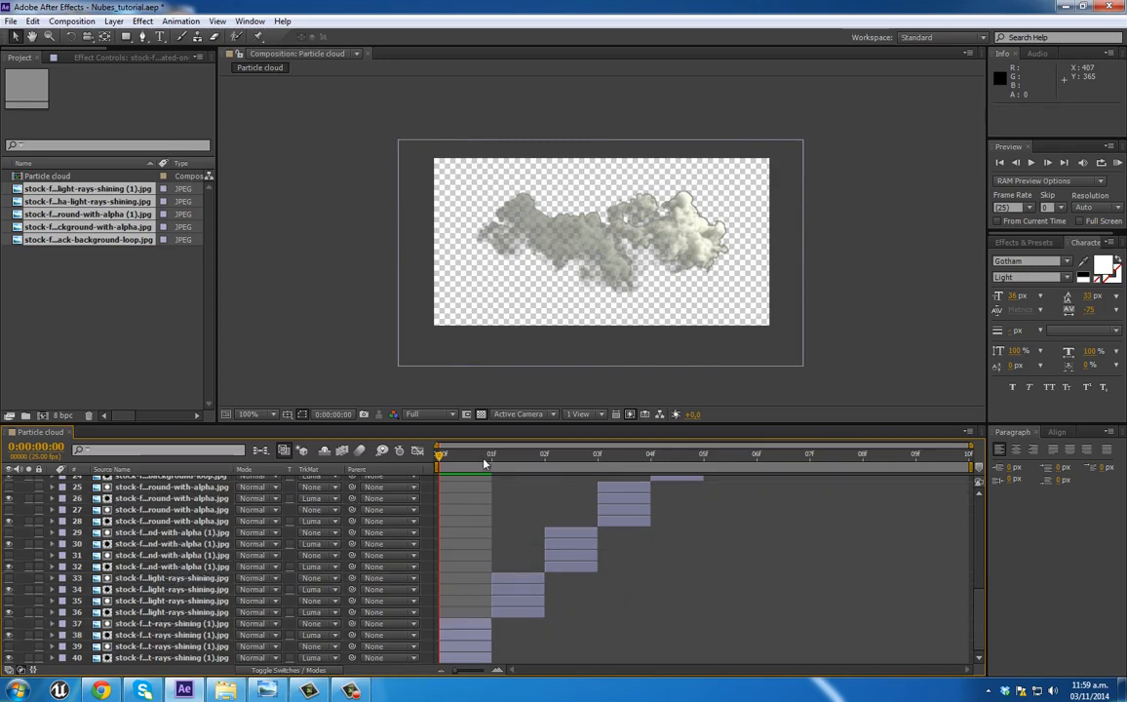
Step: Preview the doubled clouds through the frames and against black without the transparency grid, stopping at frame 1
key(space)
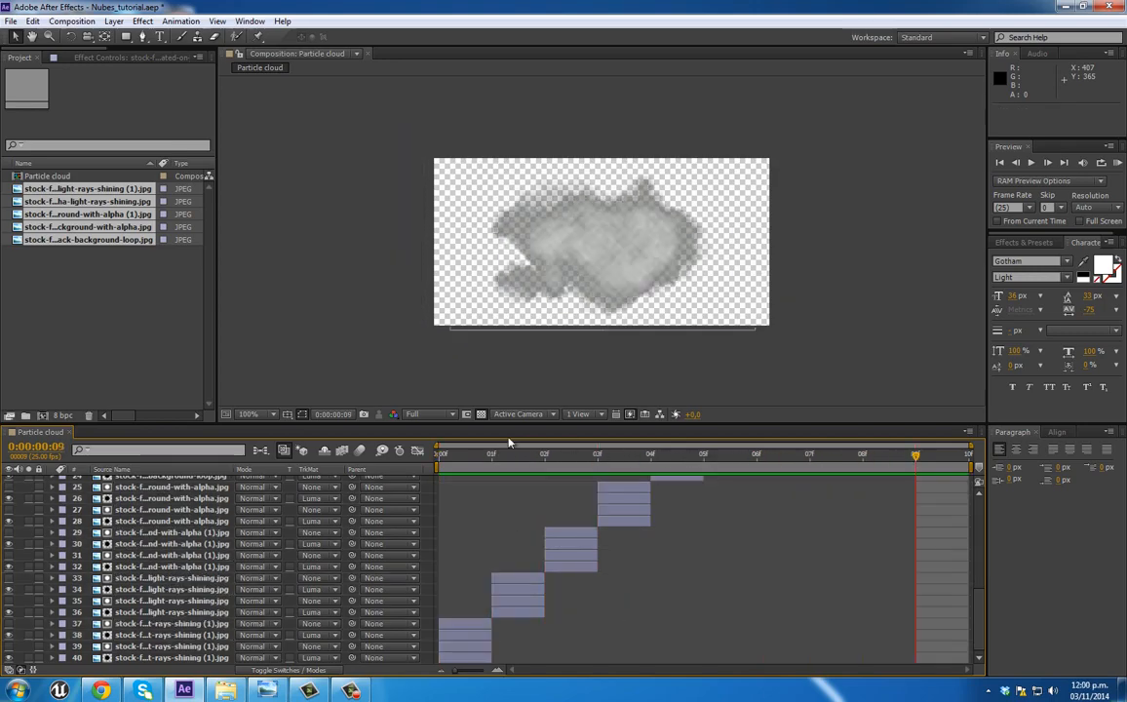
click(481, 413)
drag(844, 464, 483, 461)
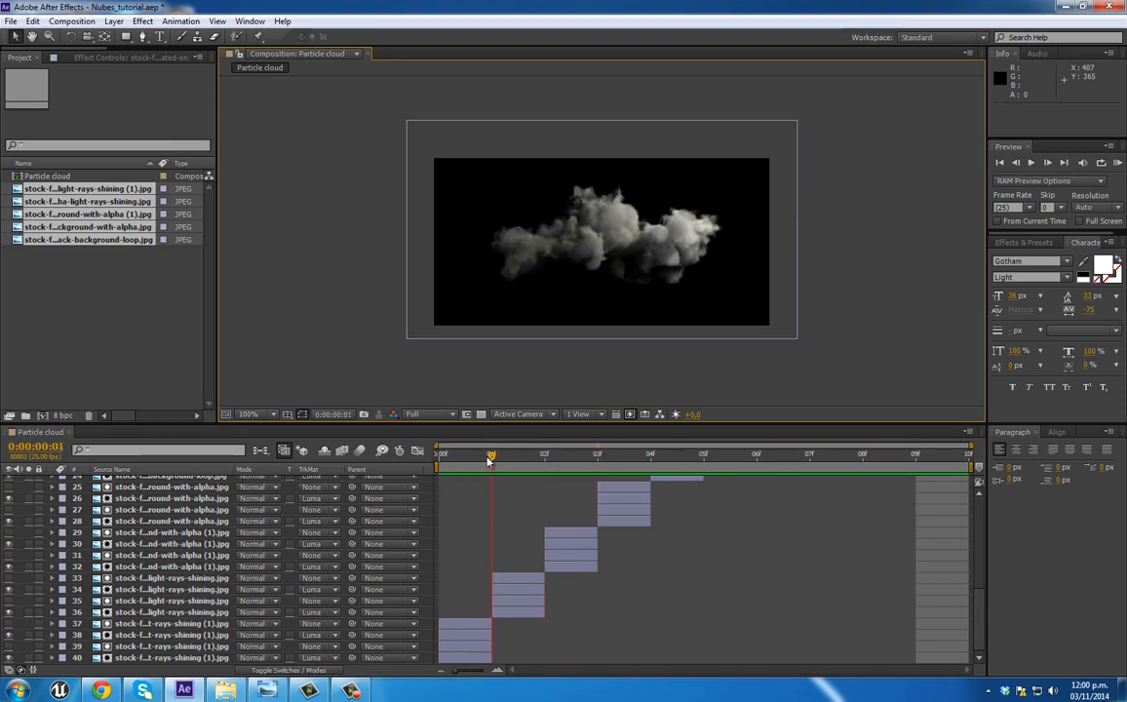
Step: Add an adjustment layer above all the cloud layers
scroll(519, 515, up, 8)
right_click(20, 482)
mouse_move(178, 488)
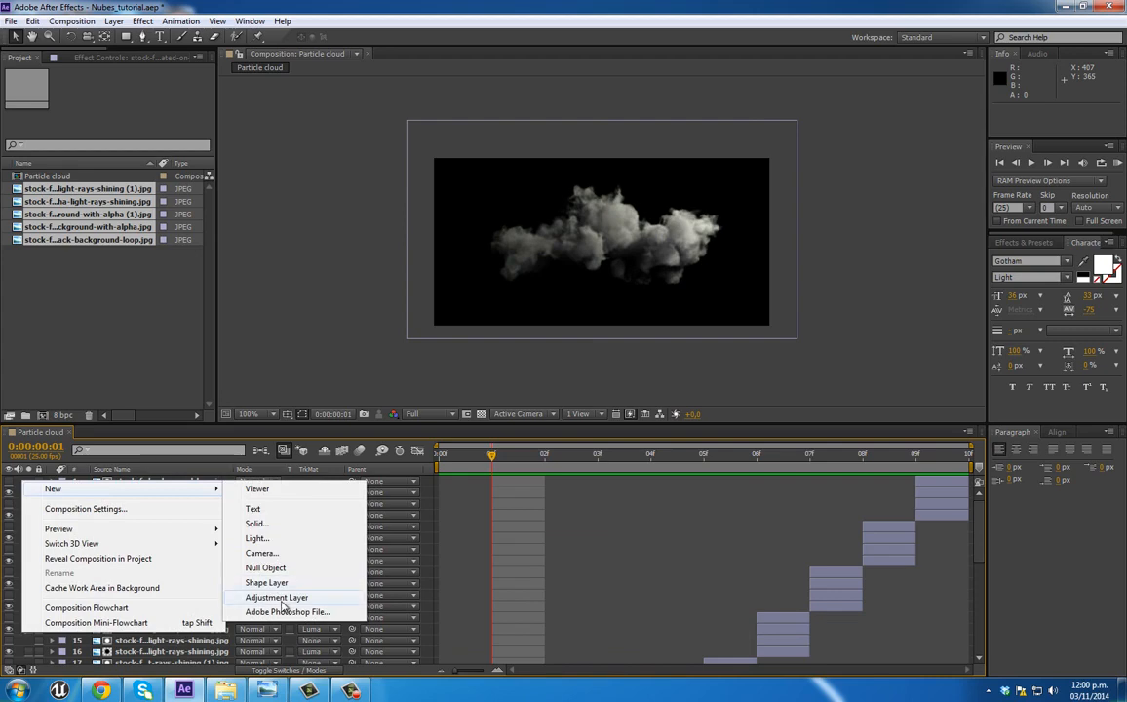
click(277, 598)
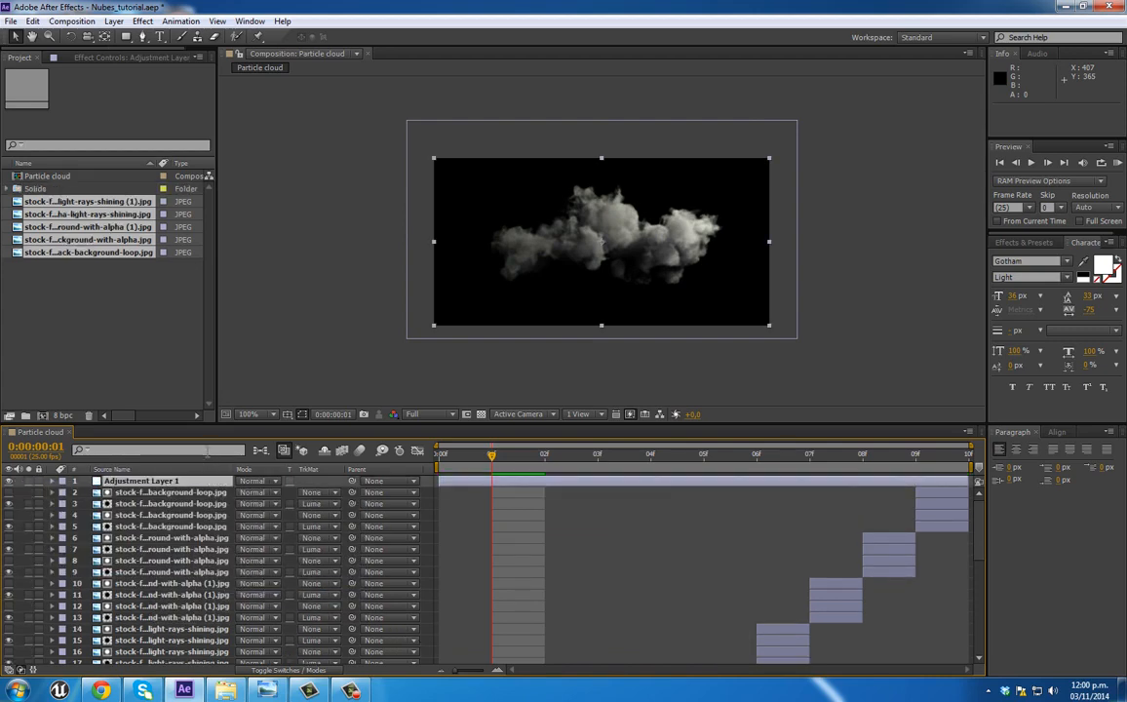
Step: Apply the Turbulent Displace effect to the adjustment layer
right_click(89, 151)
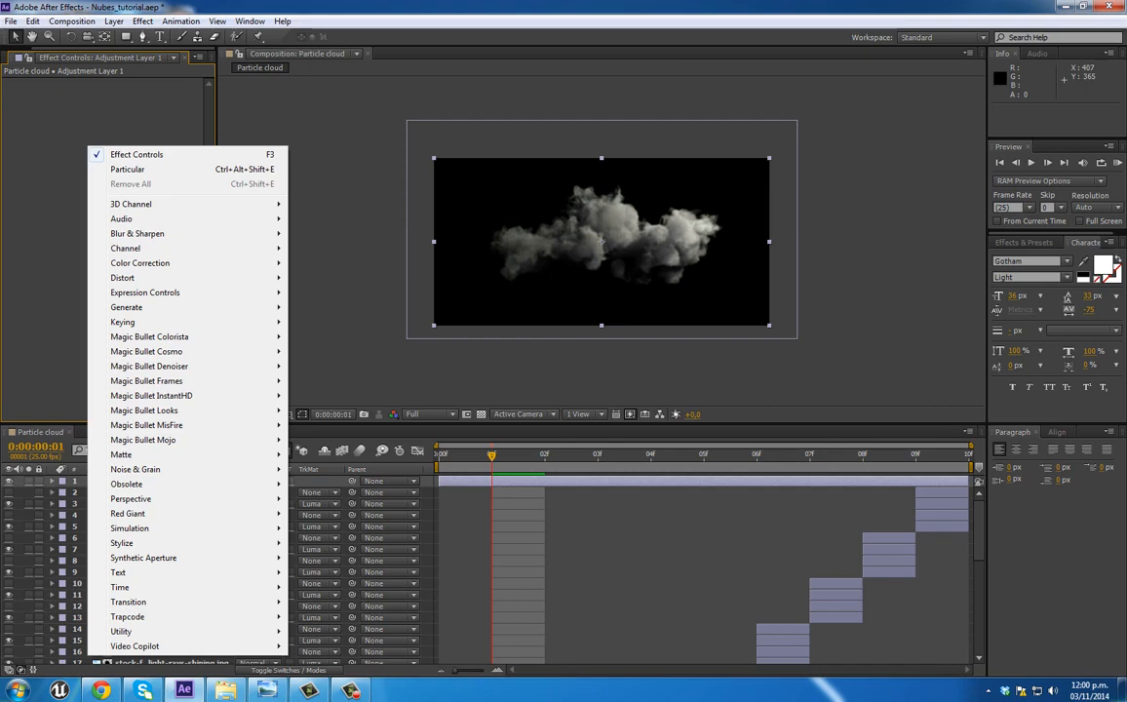
key(F9)
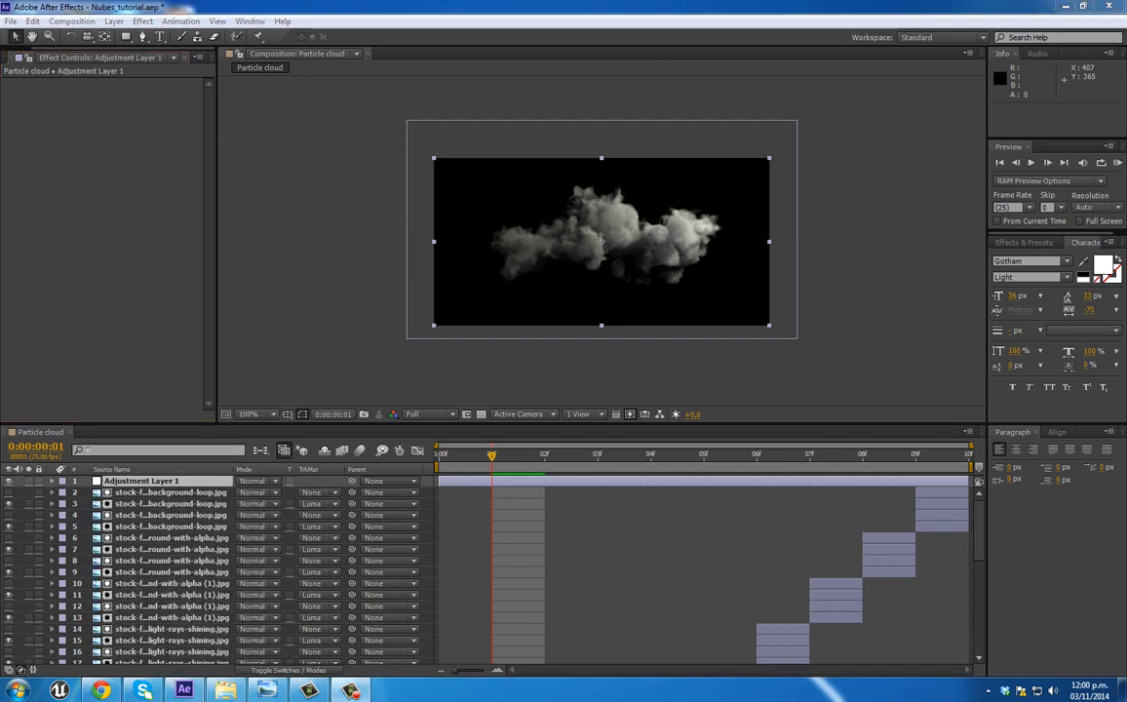
right_click(27, 118)
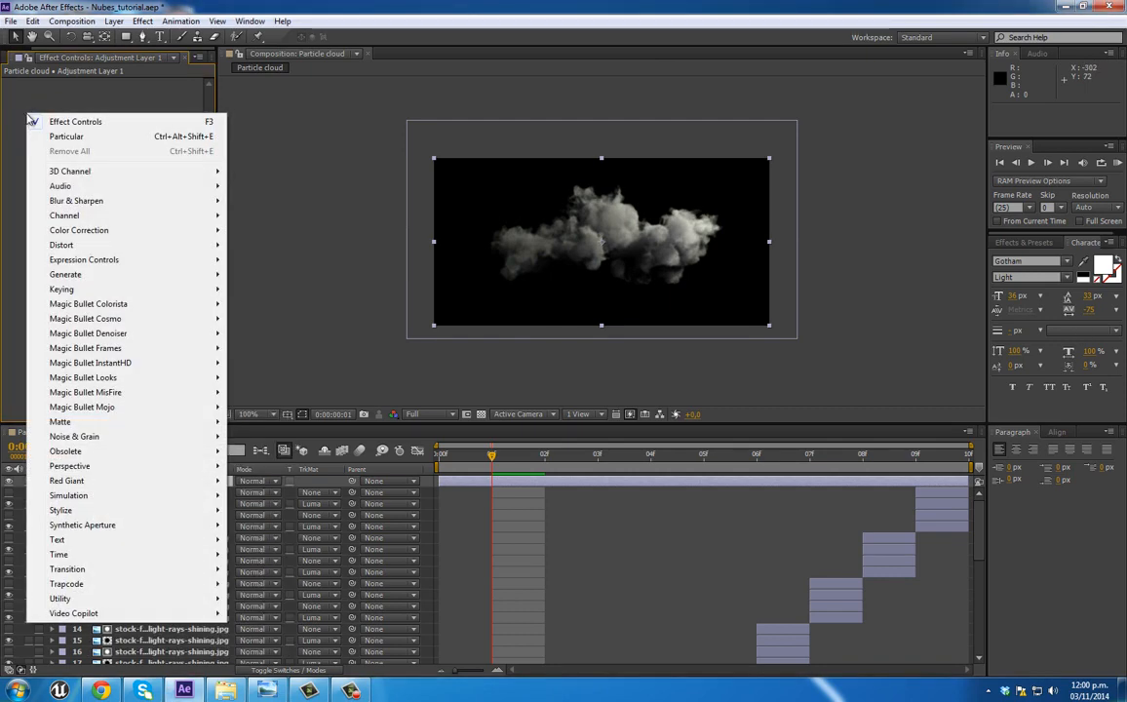
mouse_move(147, 248)
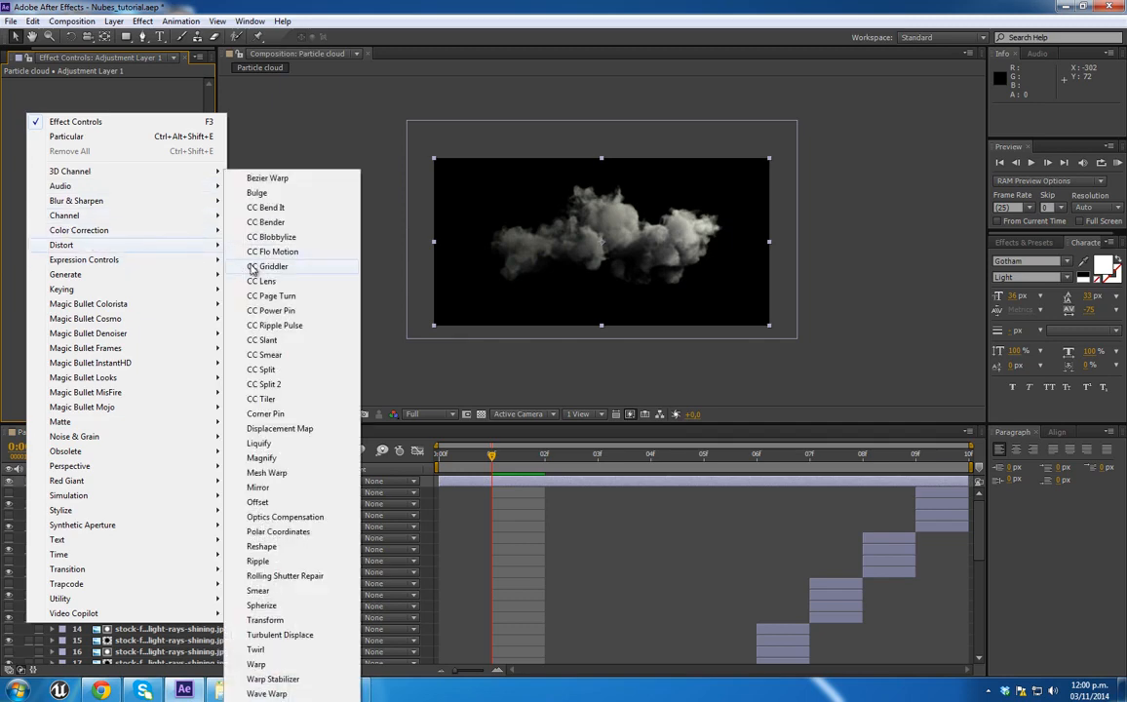
click(297, 636)
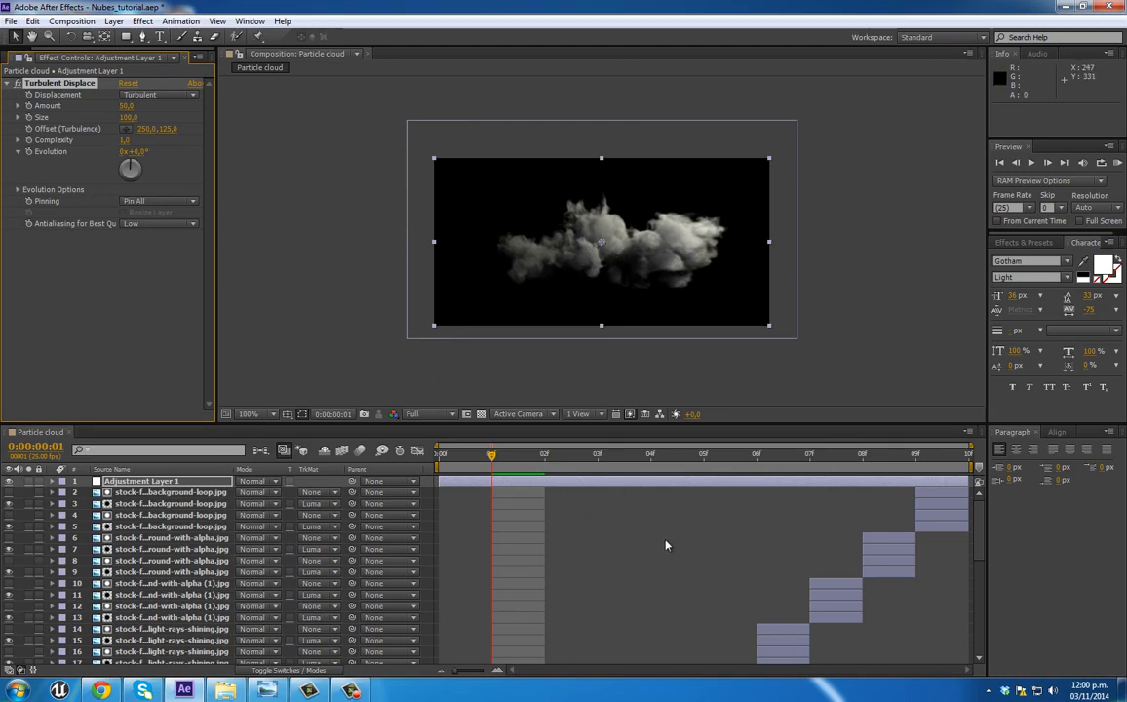
Step: Set the Turbulent Displace displacement type to Turbulent Smoother and its amount to 20
click(166, 98)
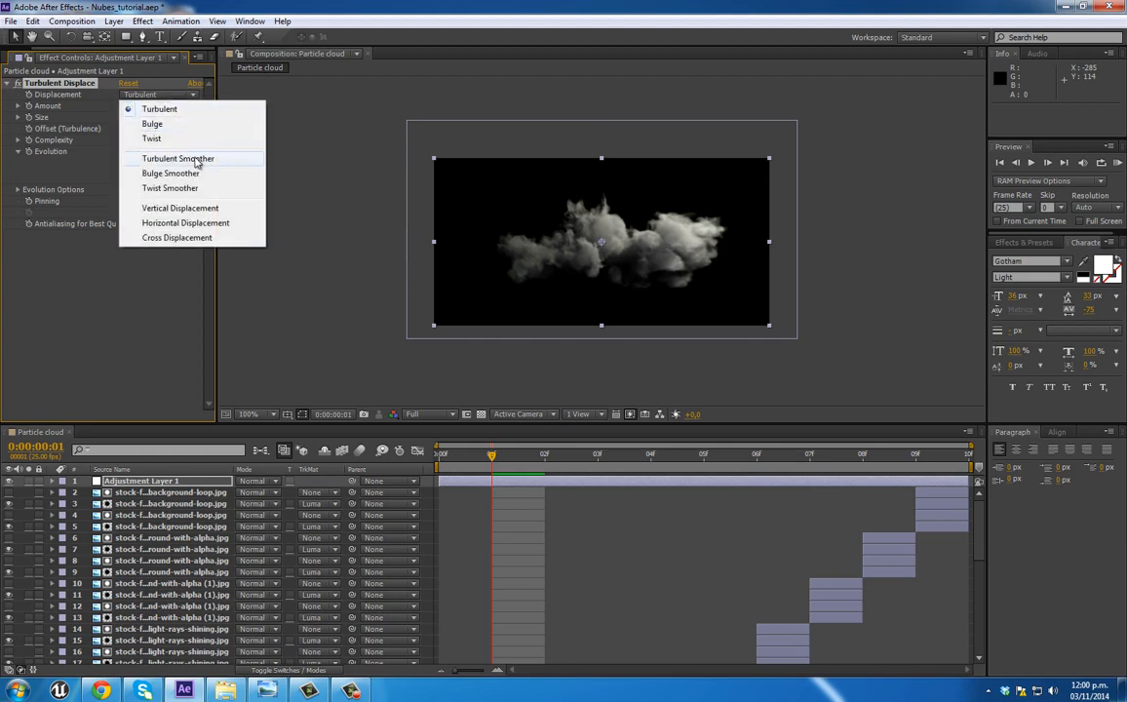
click(190, 156)
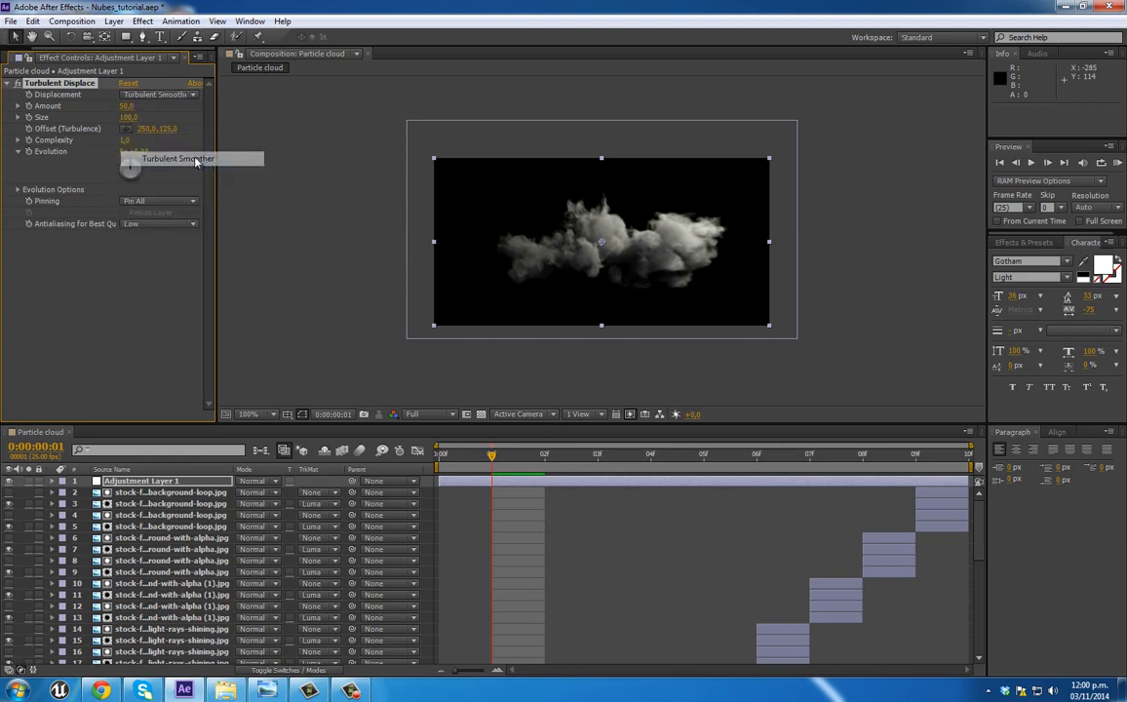
click(128, 105)
text(20)
key(Tab)
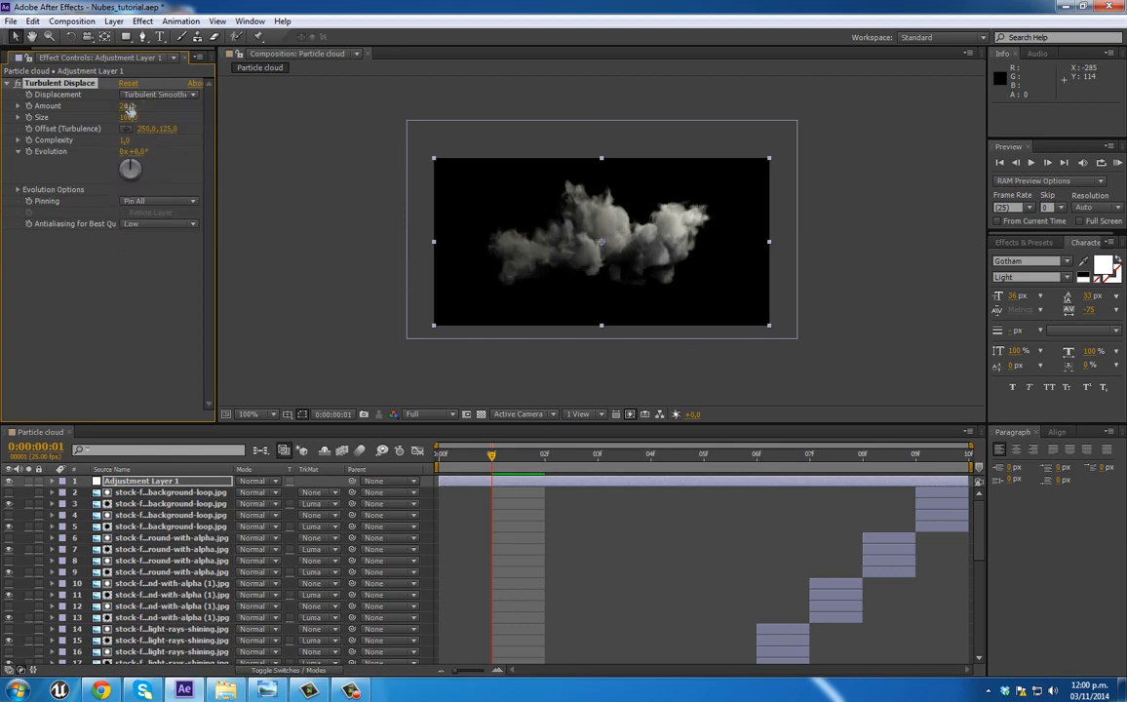
Step: Set the Turbulent Displace size to 38 and its complexity to 3.2
text(33)
key(Return)
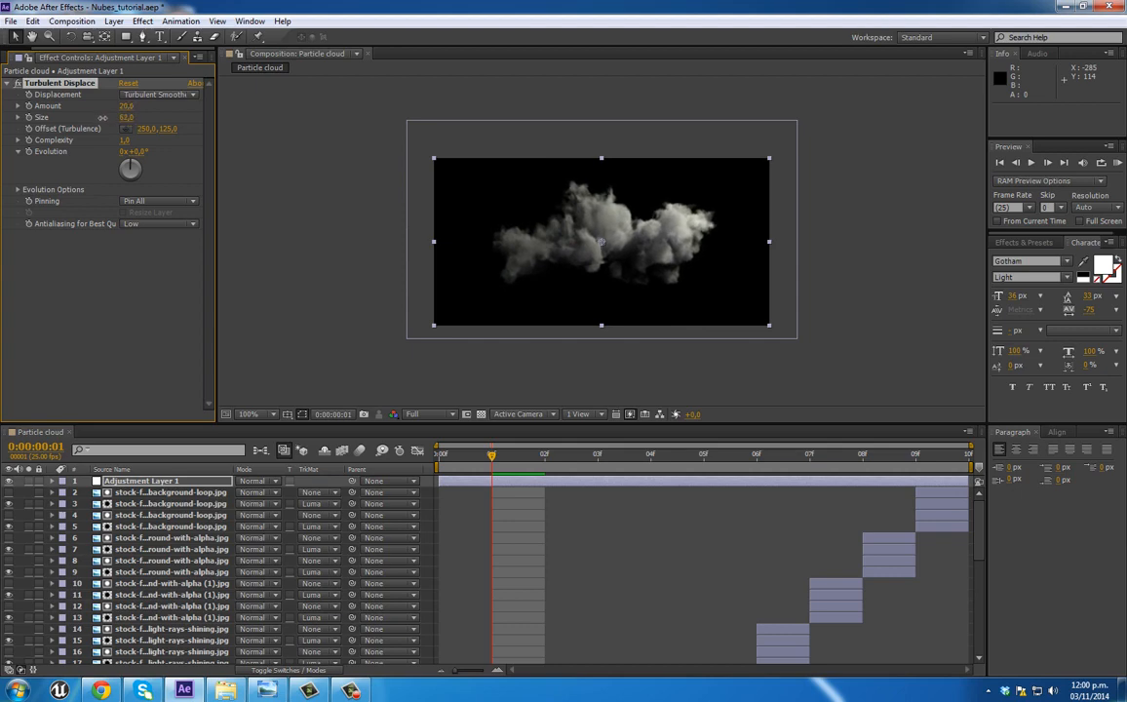
drag(86, 117, 88, 118)
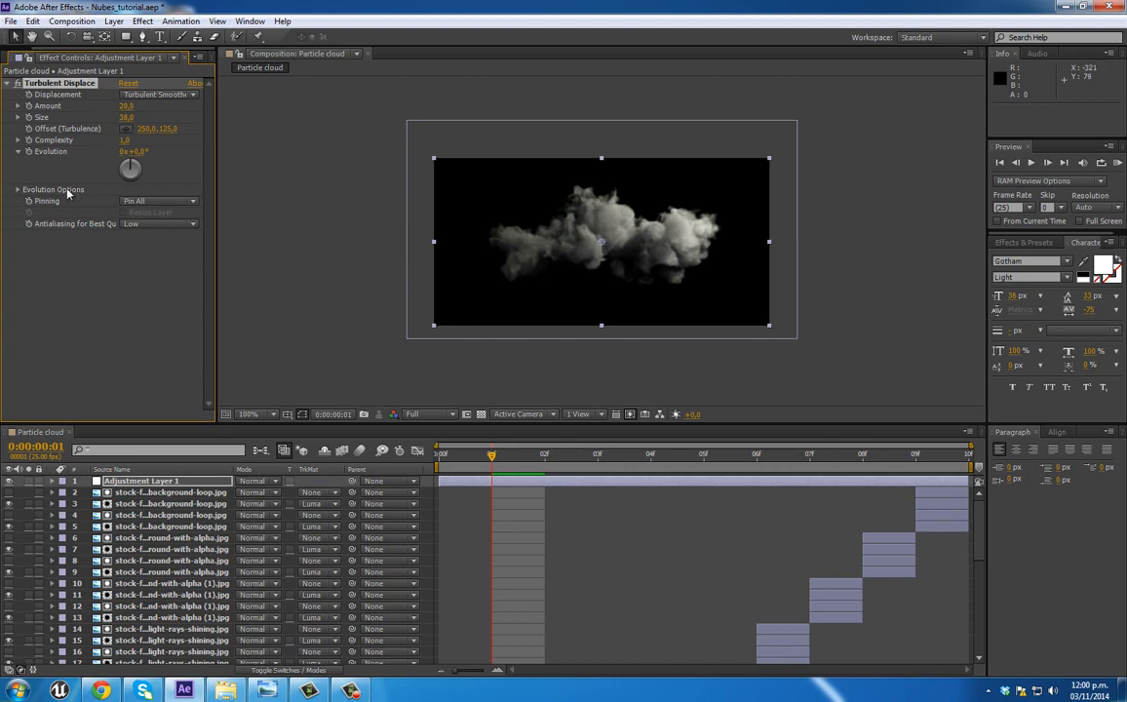
drag(123, 139, 284, 140)
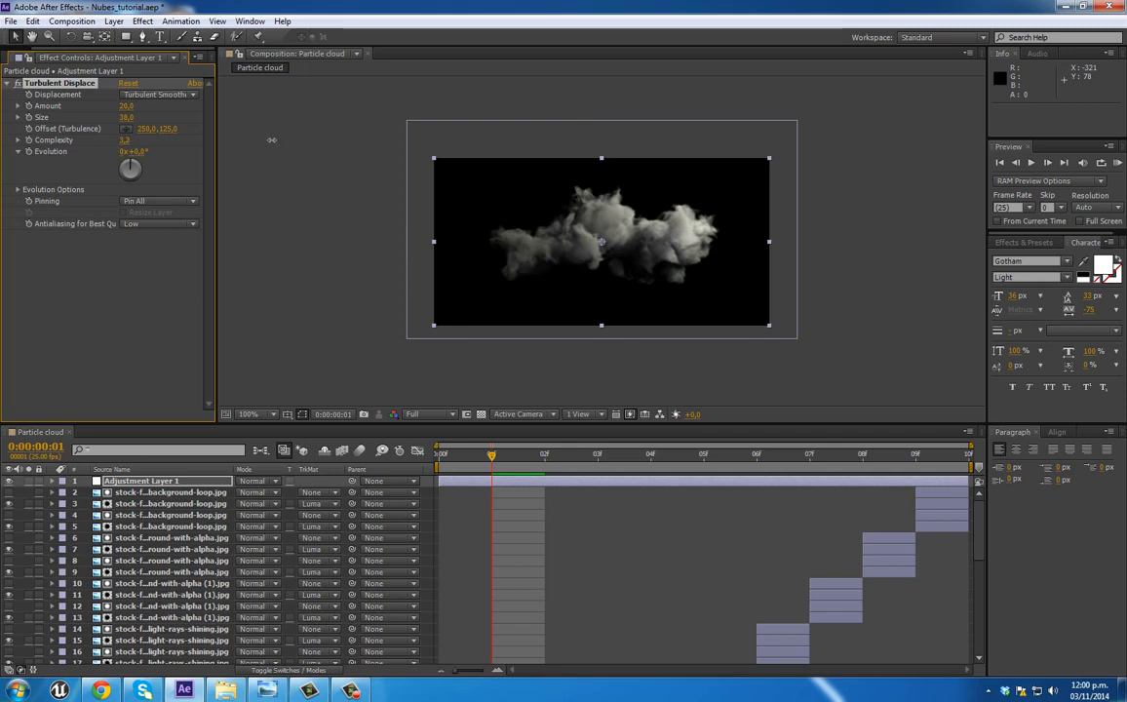
Step: Animate the Turbulent Displace evolution from 0 at frame 0 to 5 full revolutions at frame 9
click(462, 470)
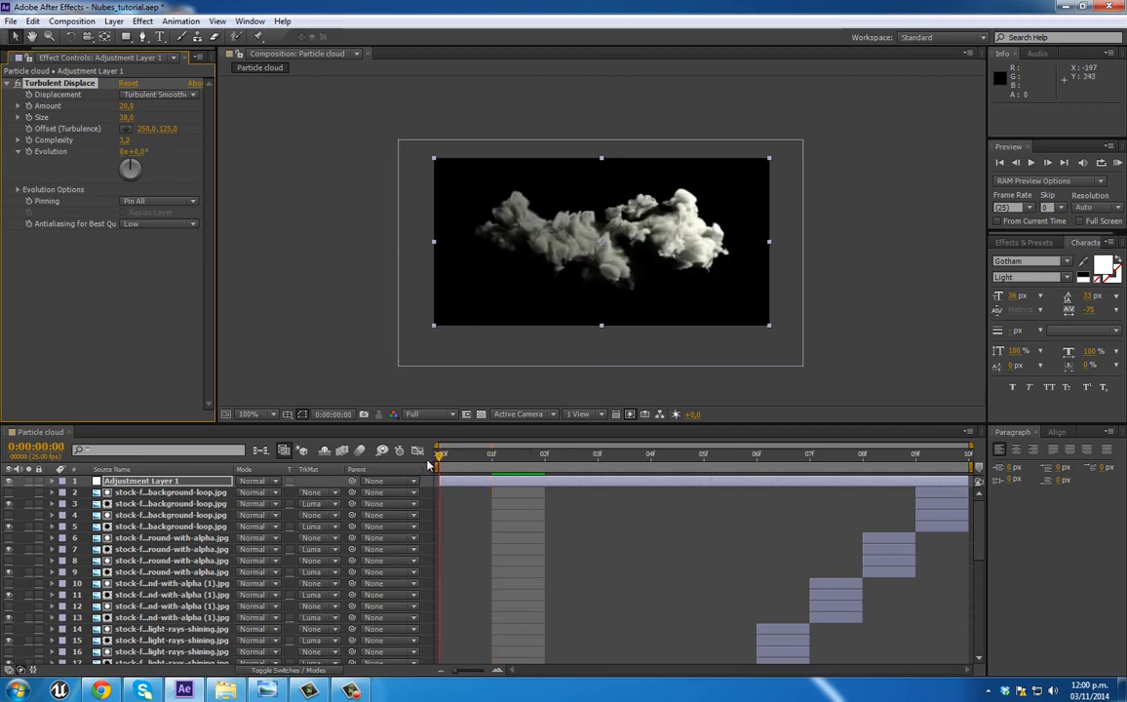
click(29, 152)
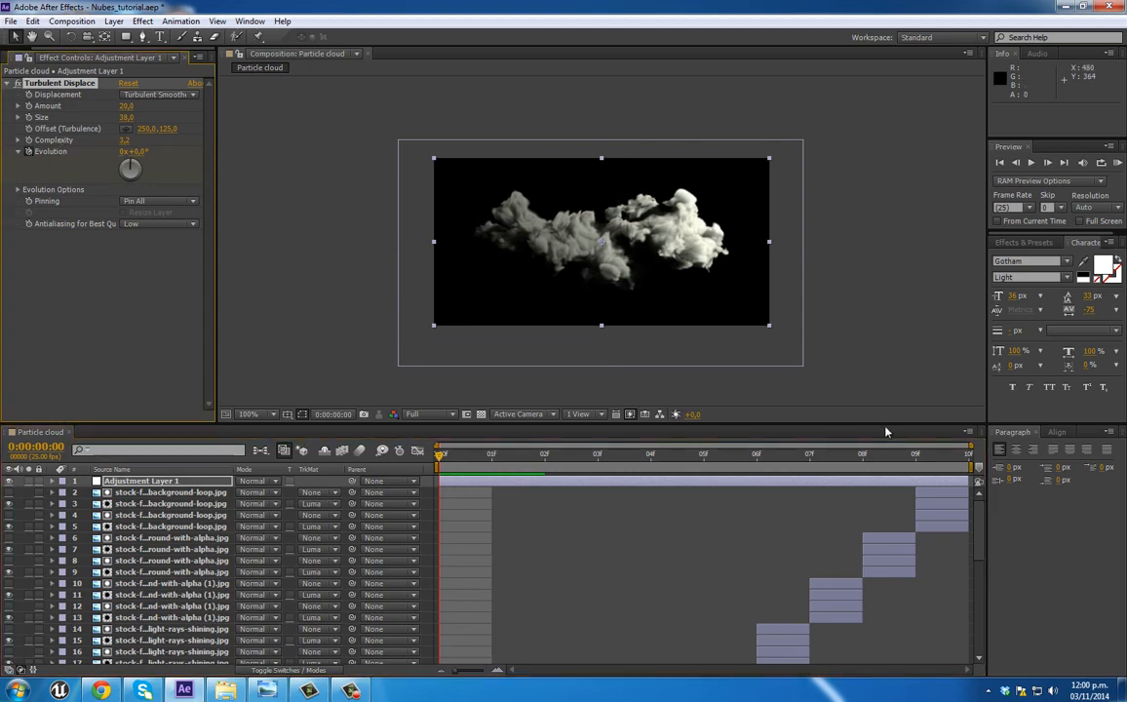
click(969, 465)
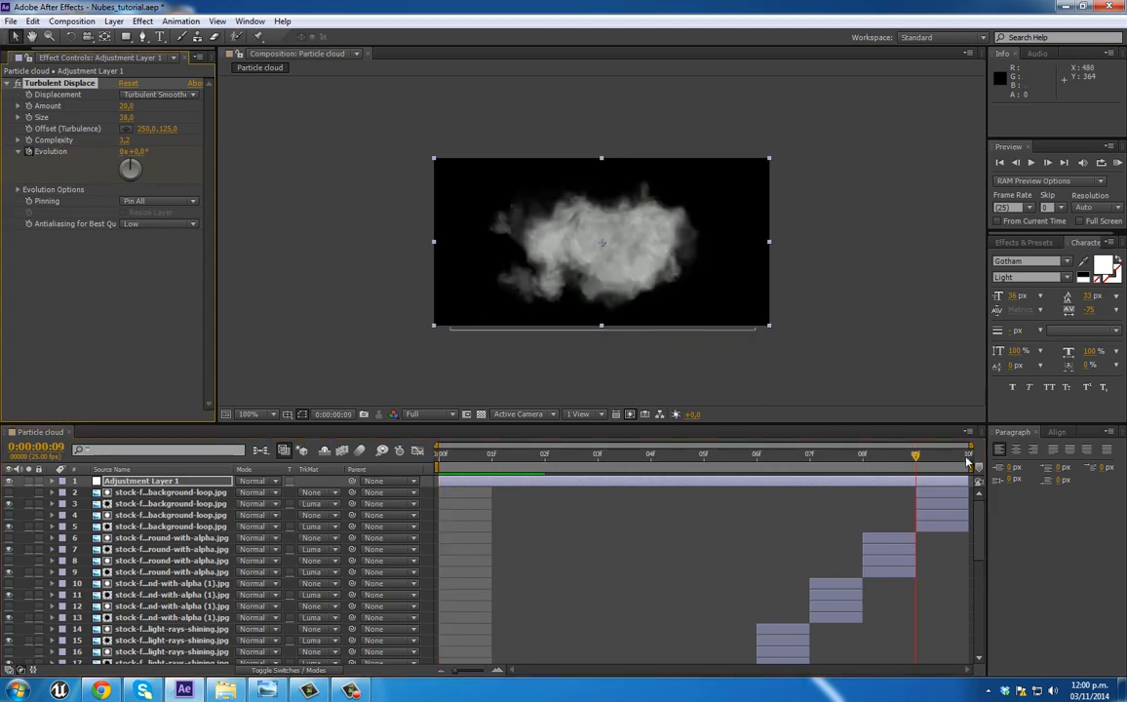
click(125, 152)
text(5)
key(Return)
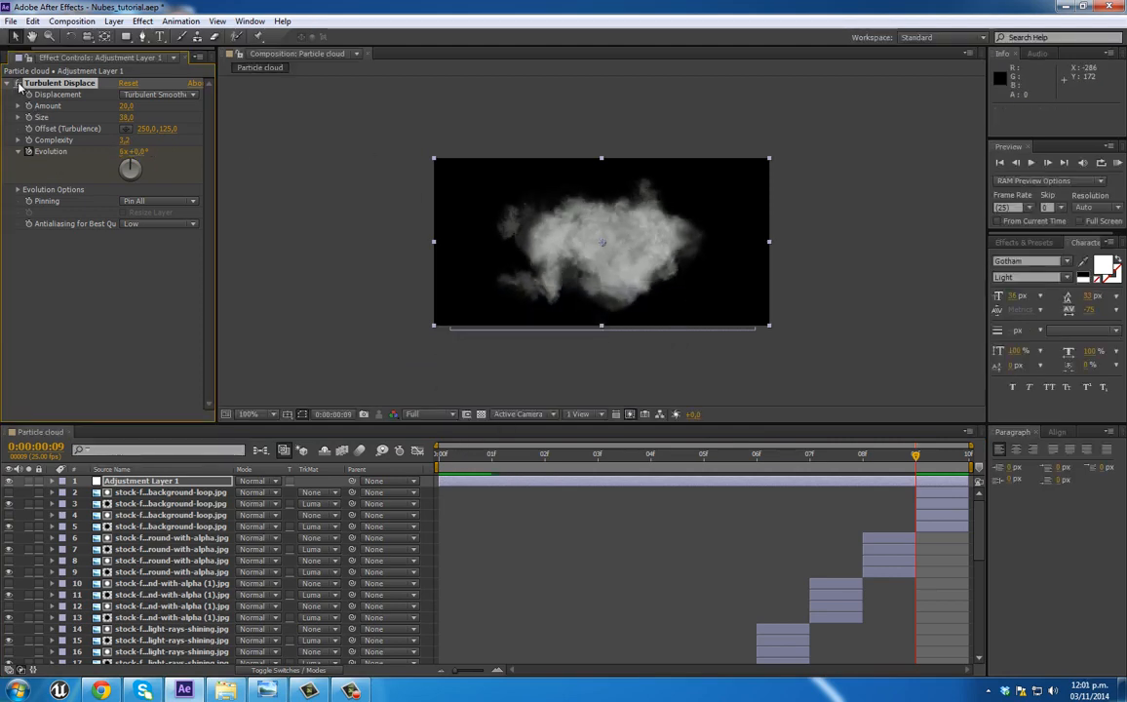
Step: Review the displaced clouds on several frames, including frame 4, stopping at frame 2
drag(696, 459, 651, 456)
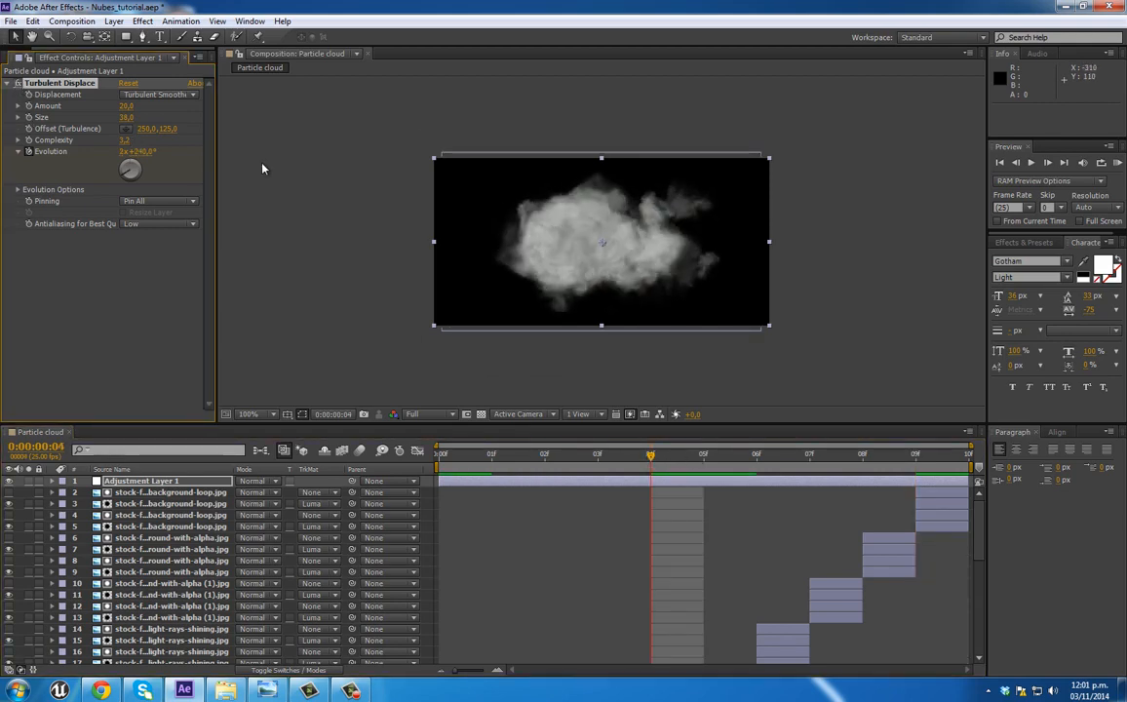
drag(516, 454, 543, 462)
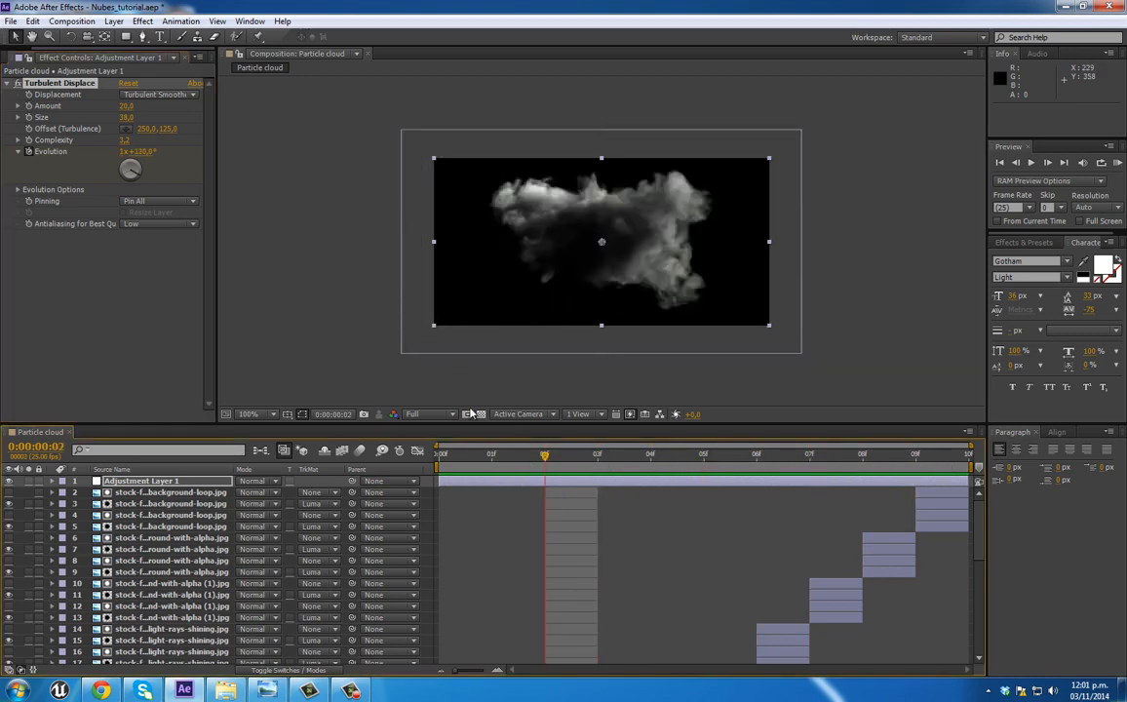
click(124, 304)
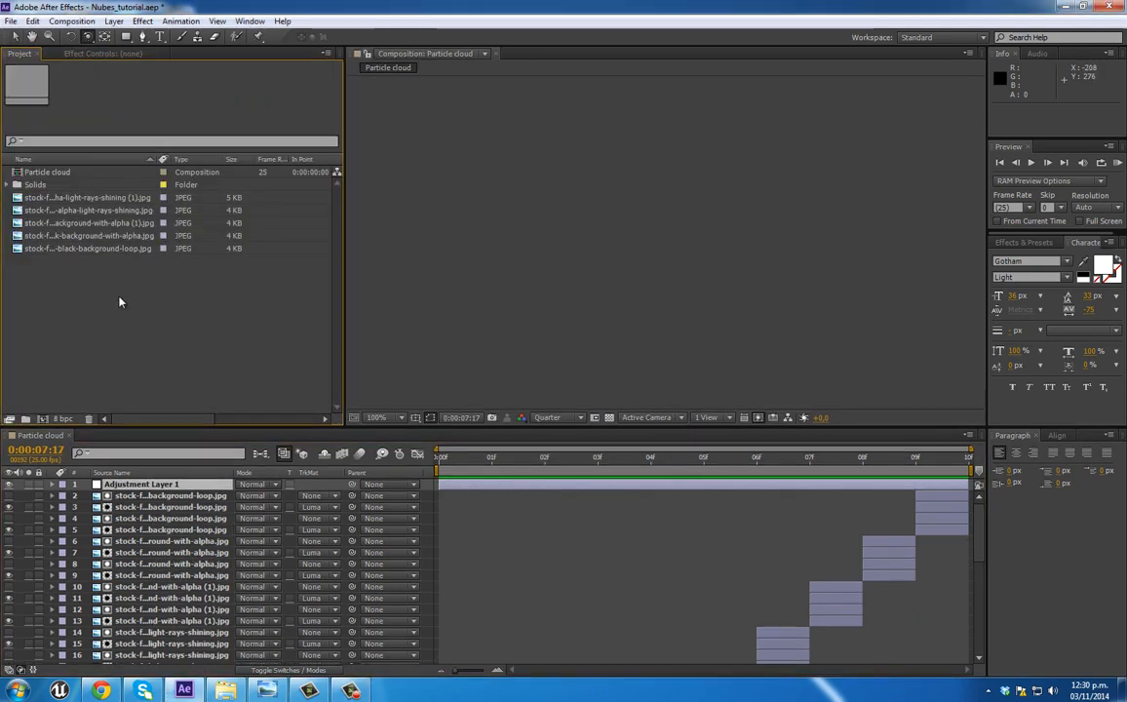
Step: Create a new composition named "STORM EFFECT" at 1280 x 720 px, 25 fps and 20 seconds long
right_click(119, 299)
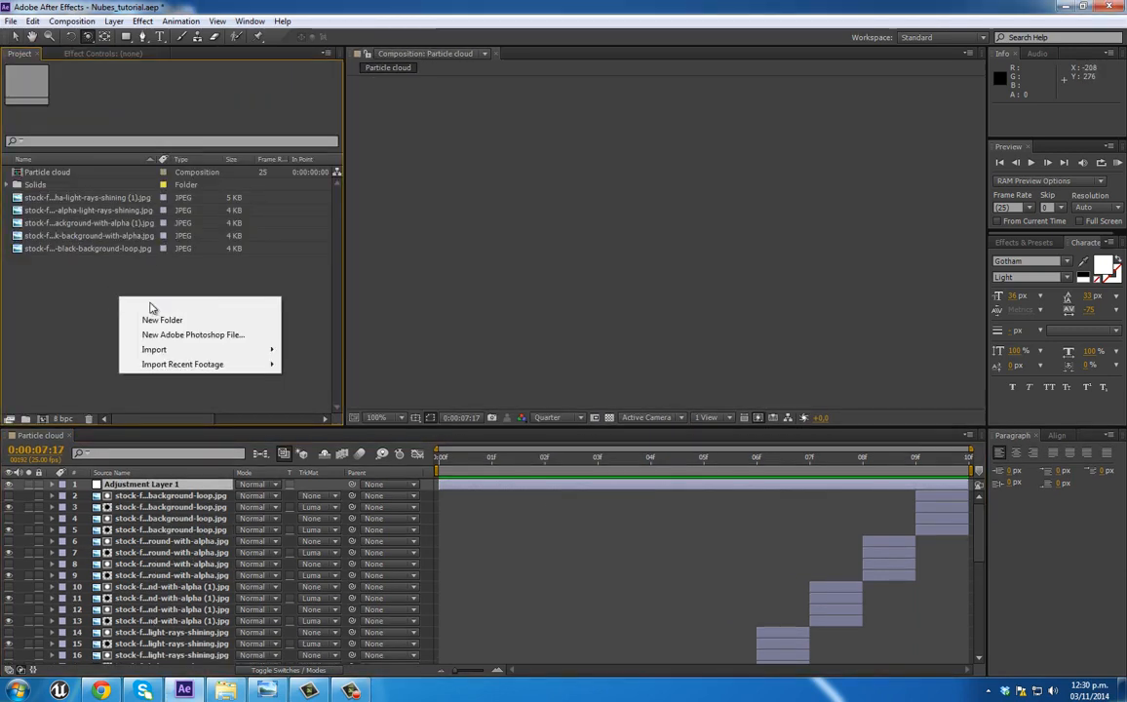
click(161, 306)
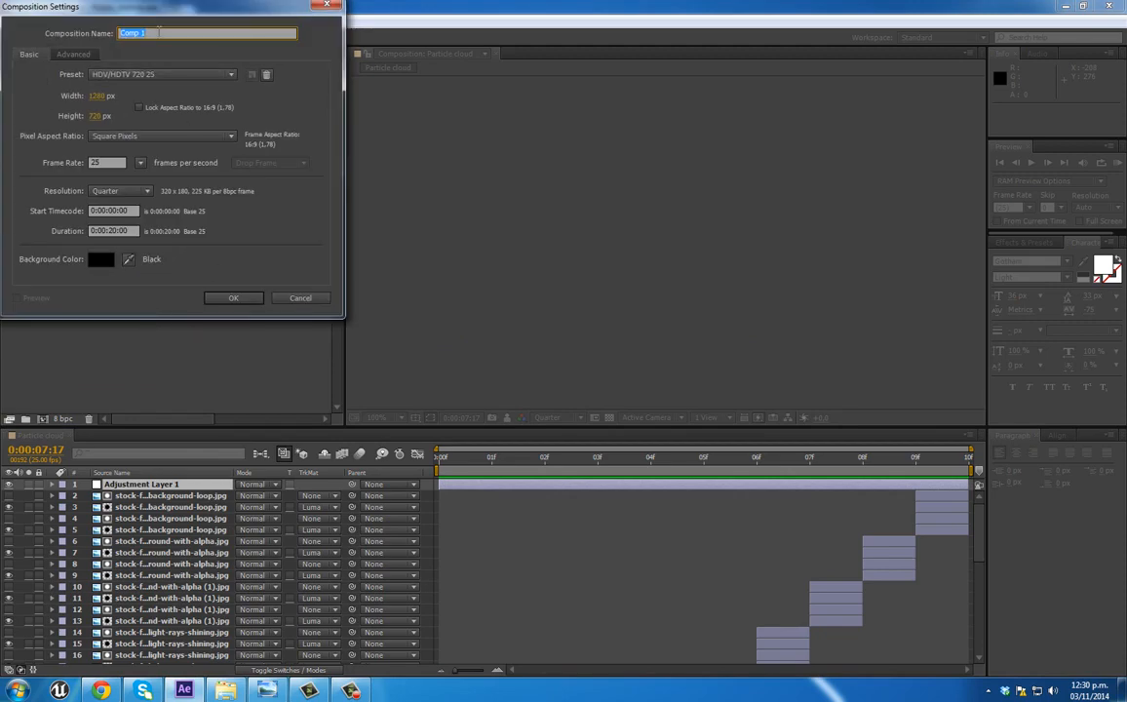
text(STORM EFFECTS)
key(BackSpace)
click(232, 300)
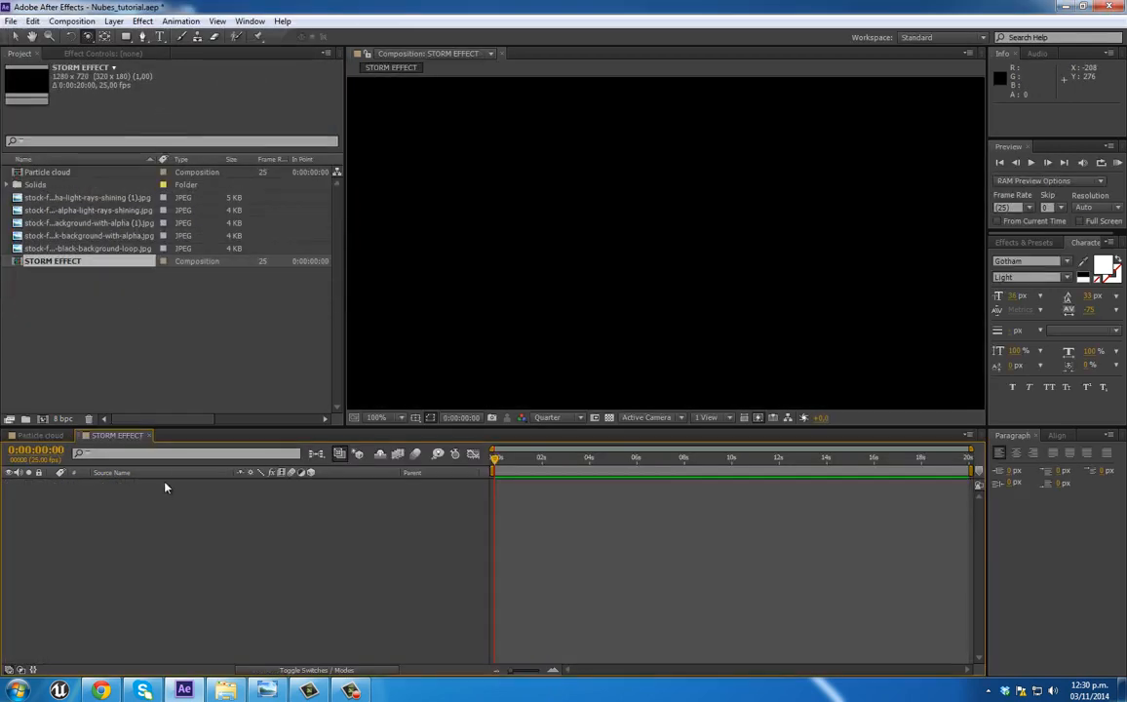
Step: Add a white 1280 x 720 px solid layer to the STORM EFFECT composition
right_click(256, 570)
mouse_move(282, 451)
click(441, 558)
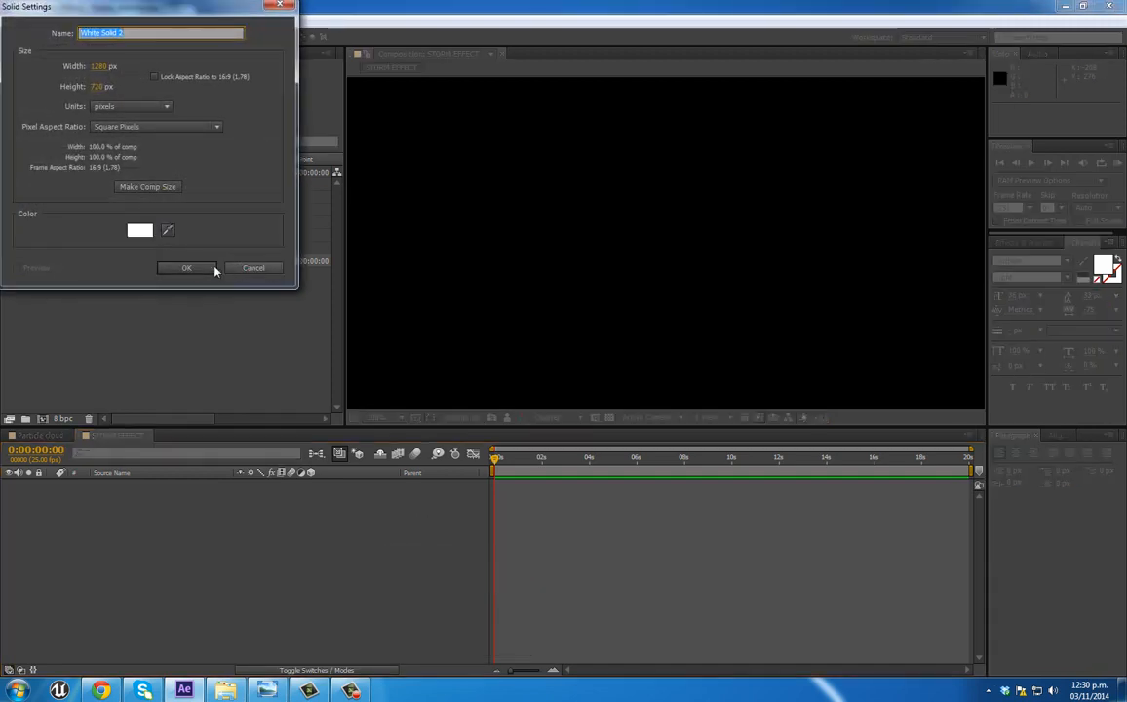
click(190, 269)
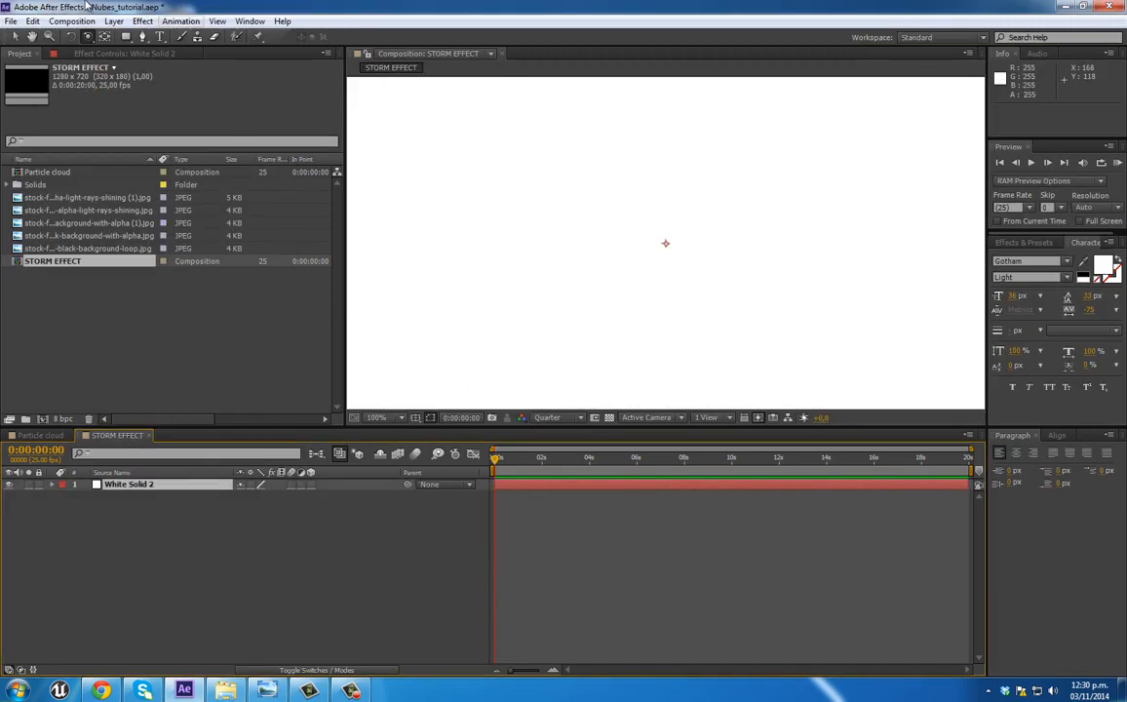
Step: Apply the Particular effect to the white solid and go to 0:00:02:09
click(17, 36)
right_click(495, 213)
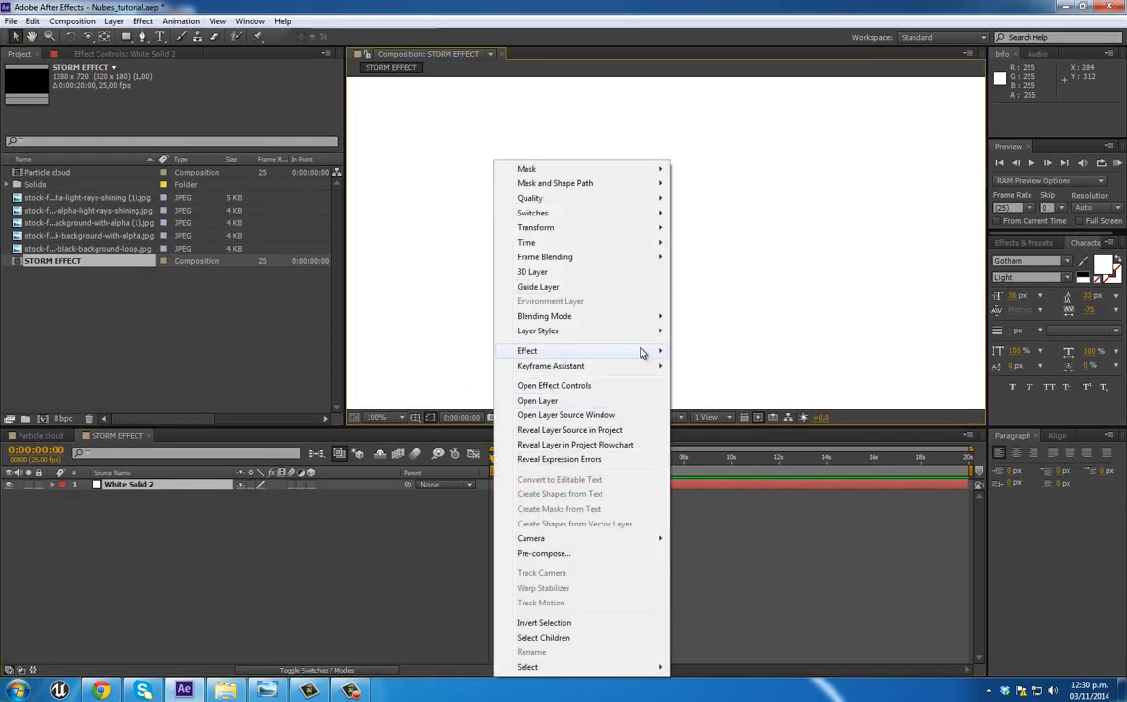
mouse_move(643, 351)
click(708, 216)
drag(496, 458, 552, 458)
Step: Add a two-node camera with the 35mm preset to the STORM EFFECT composition
right_click(204, 513)
mouse_move(390, 519)
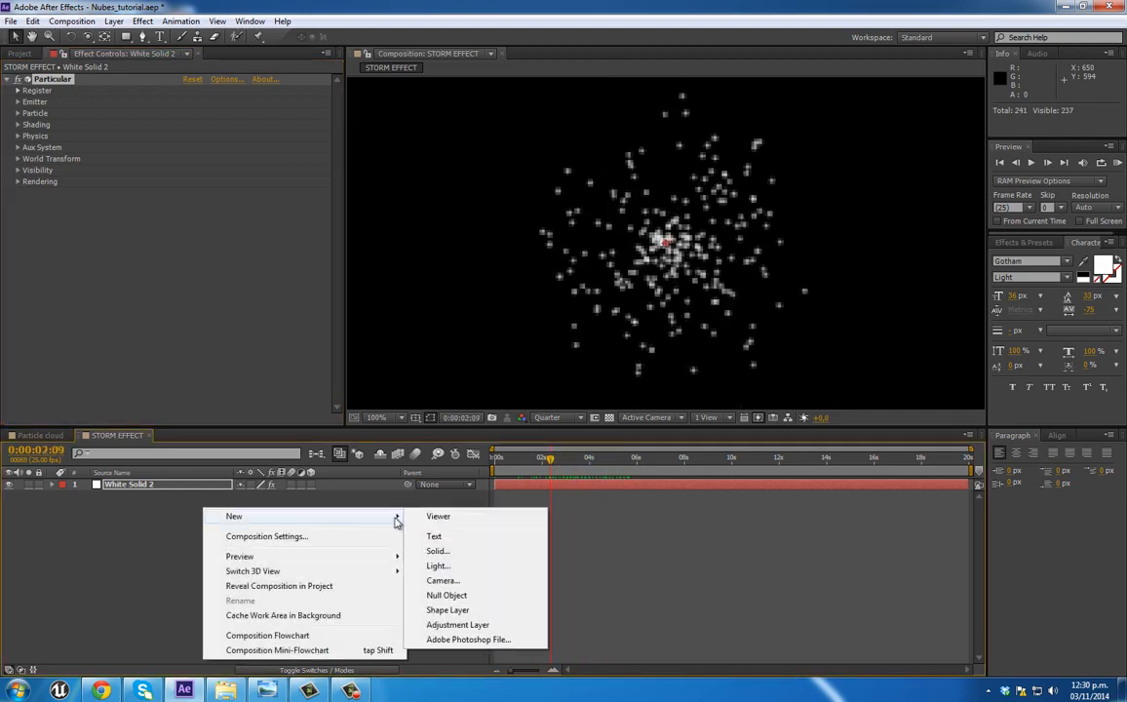
click(443, 581)
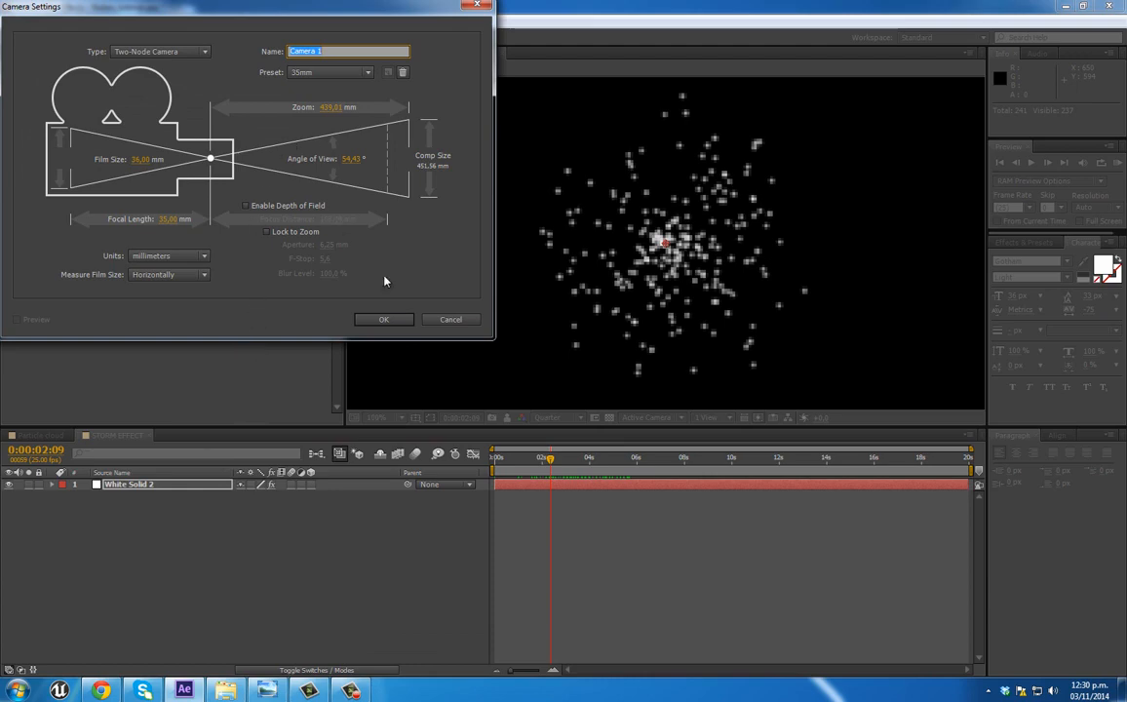
click(385, 321)
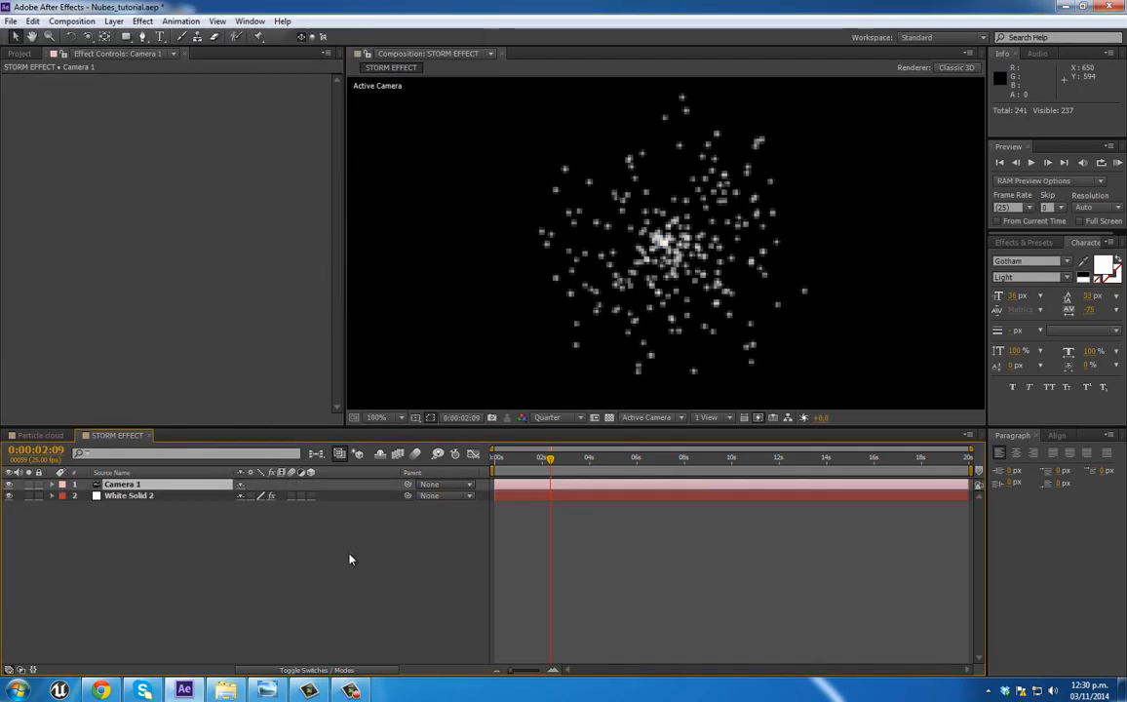
Step: Rename the white solid layer as "STORM"
click(118, 498)
key(Return)
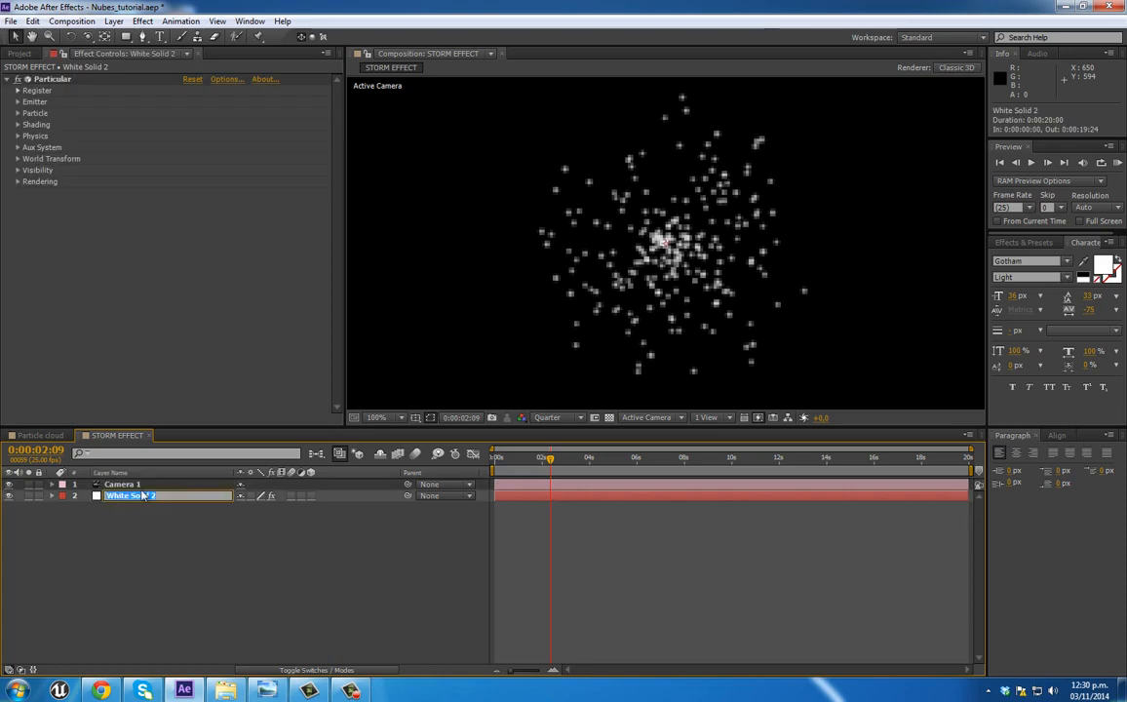
key(Return)
Step: Place the Particle cloud composition beneath the STORM layer as a hidden 3D layer
click(19, 53)
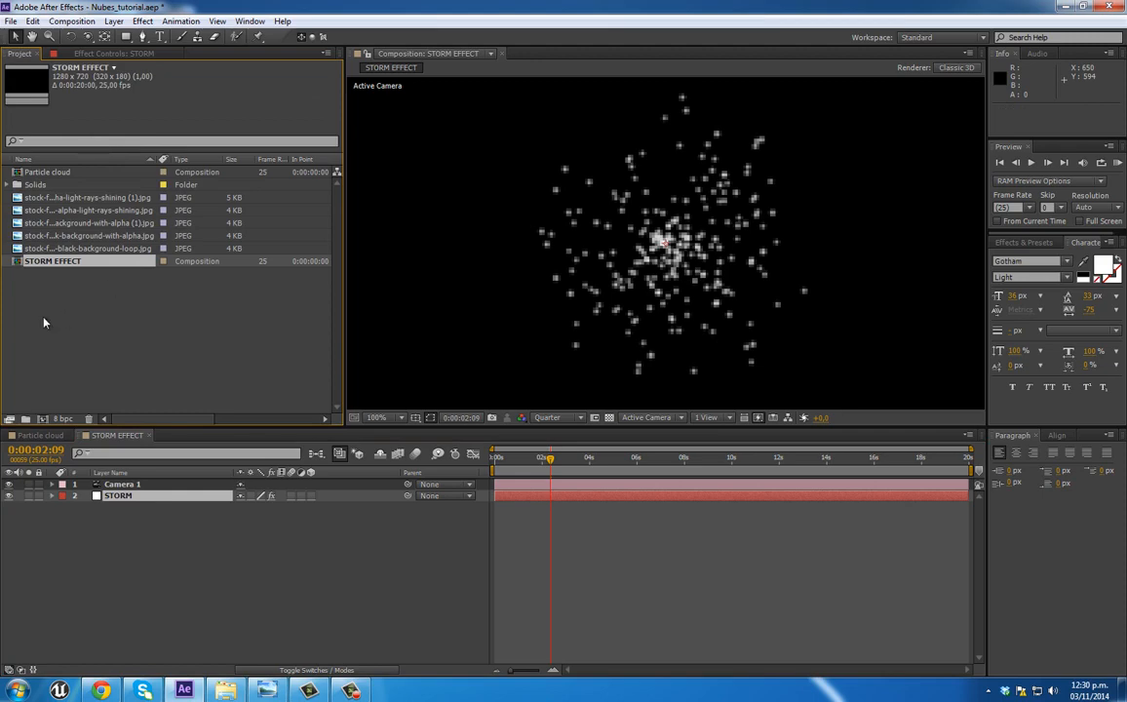
drag(29, 172, 96, 486)
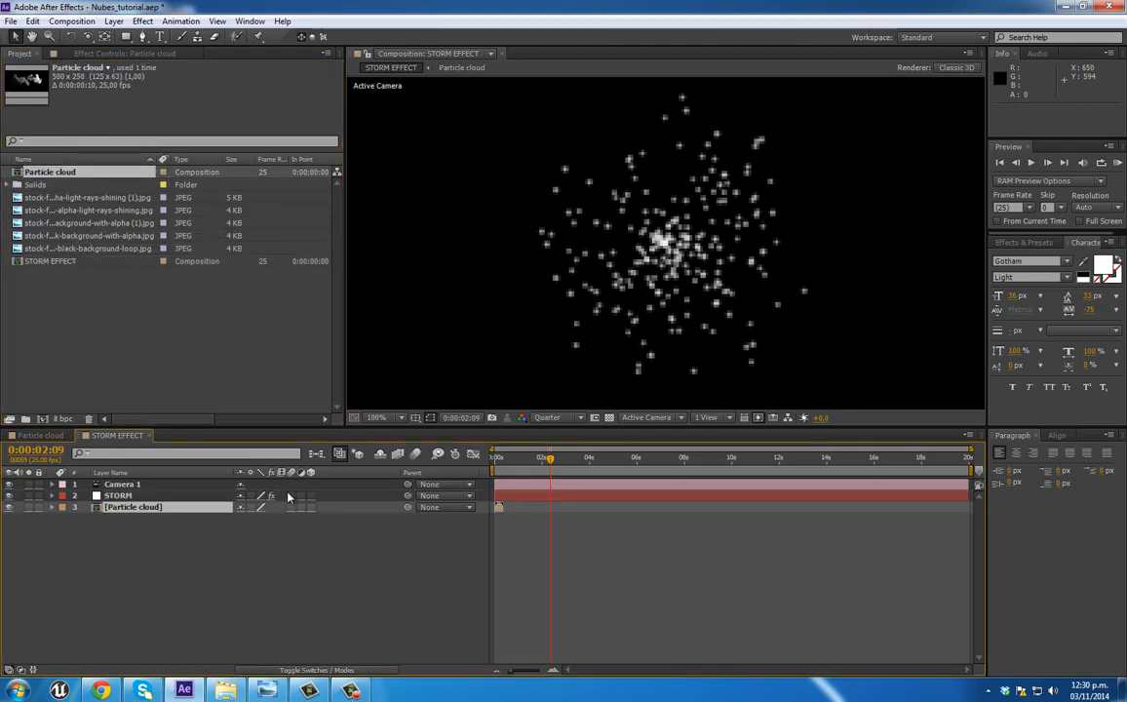
click(310, 508)
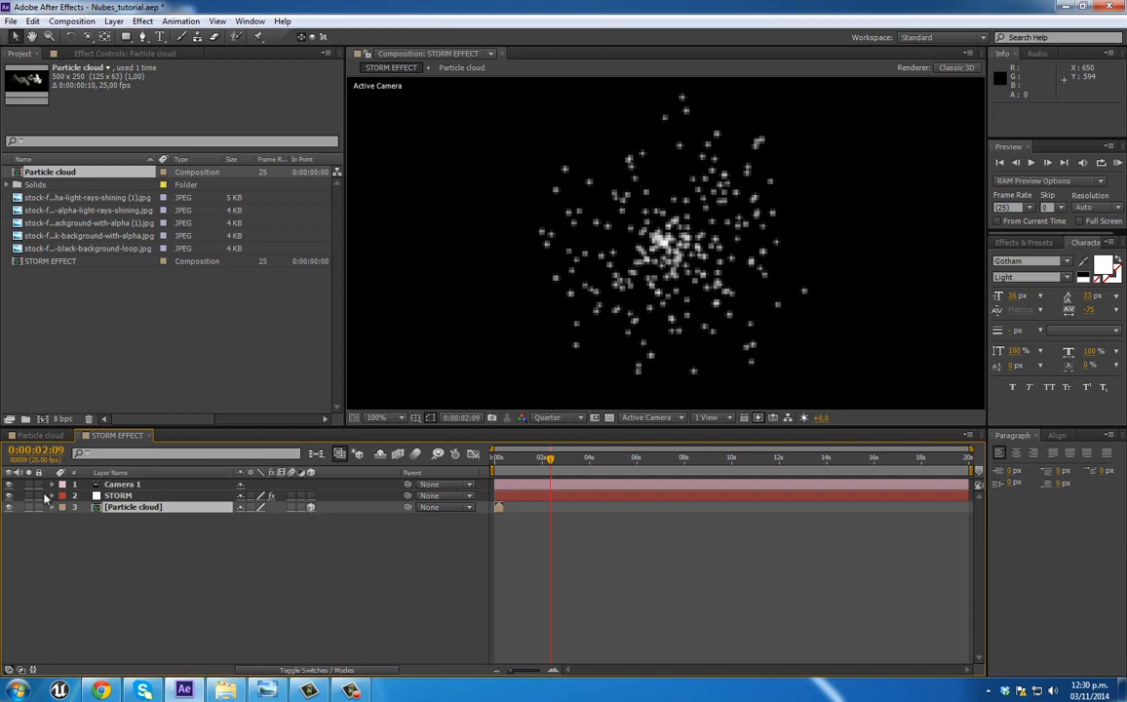
click(119, 495)
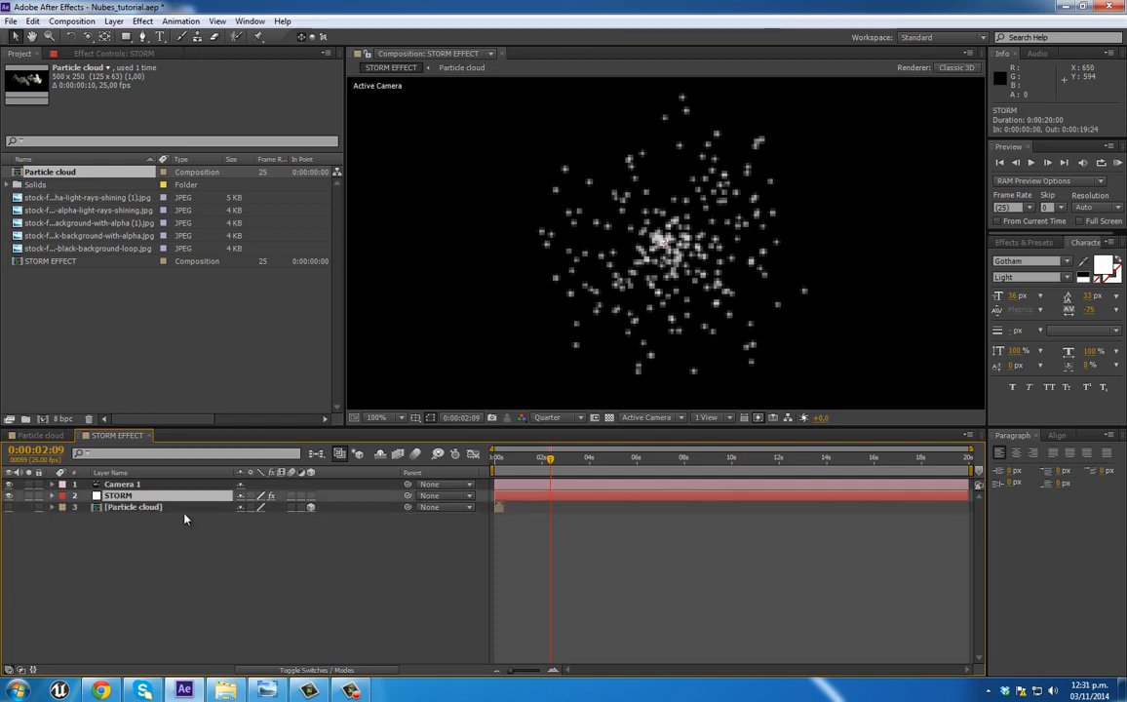
Step: Set the emitter type of the STORM layer's Particular effect to Grid
scroll(647, 337, down, 2)
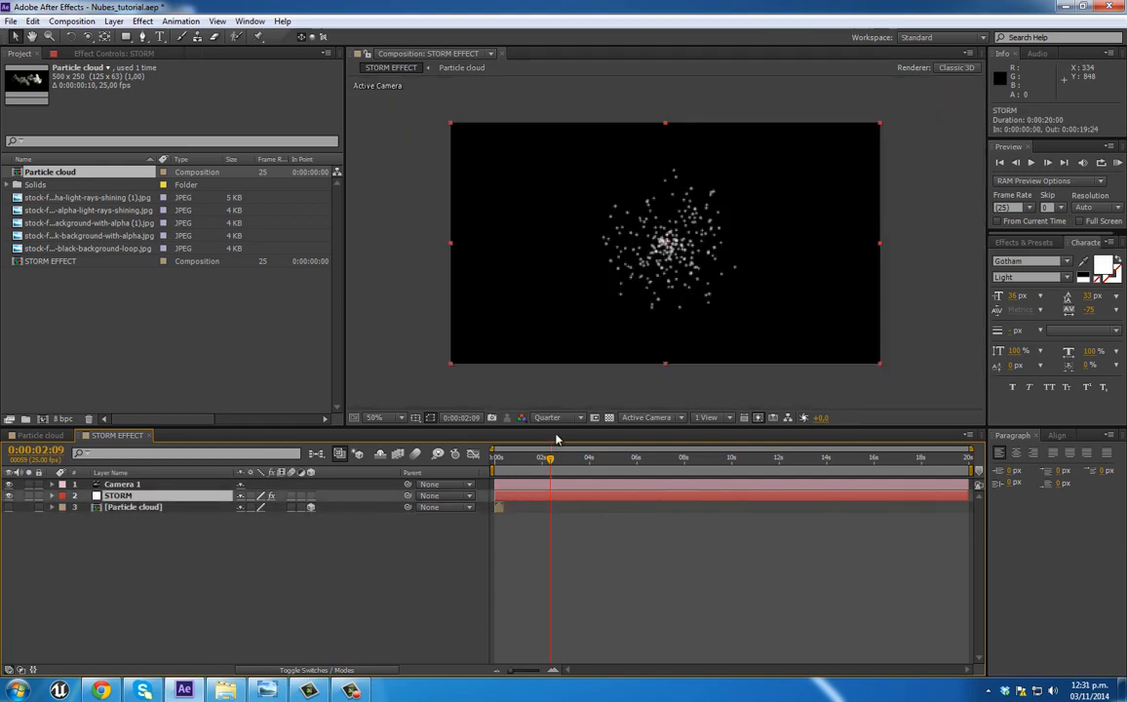
drag(557, 431, 557, 499)
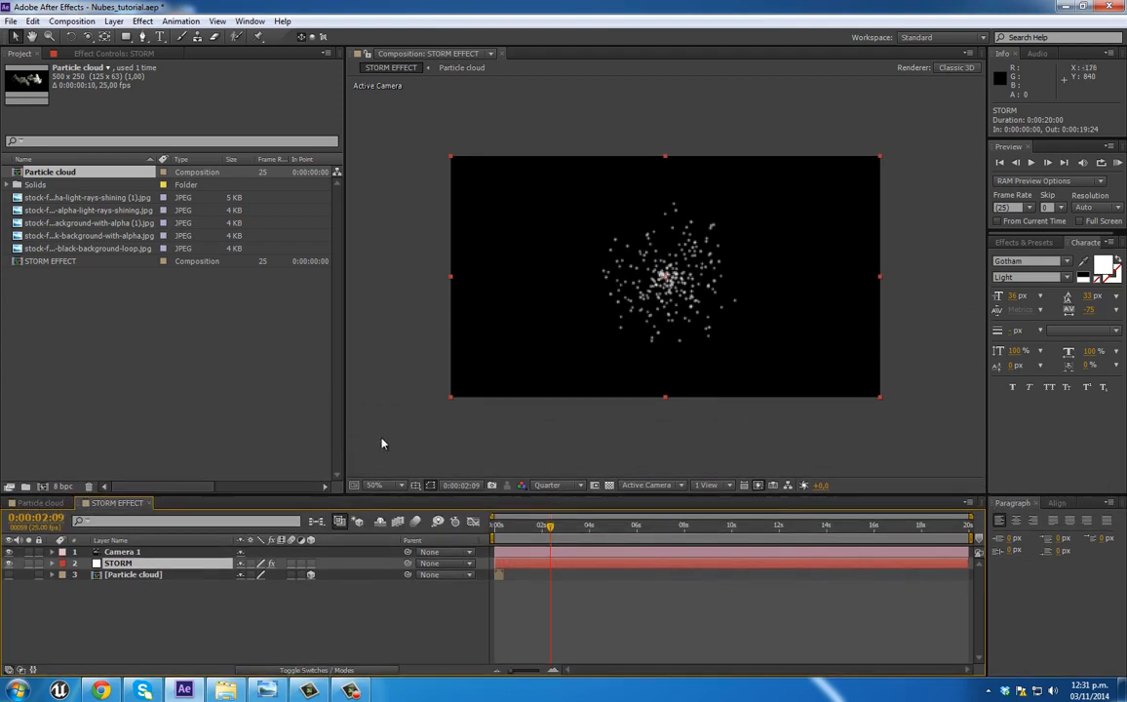
drag(346, 394, 460, 432)
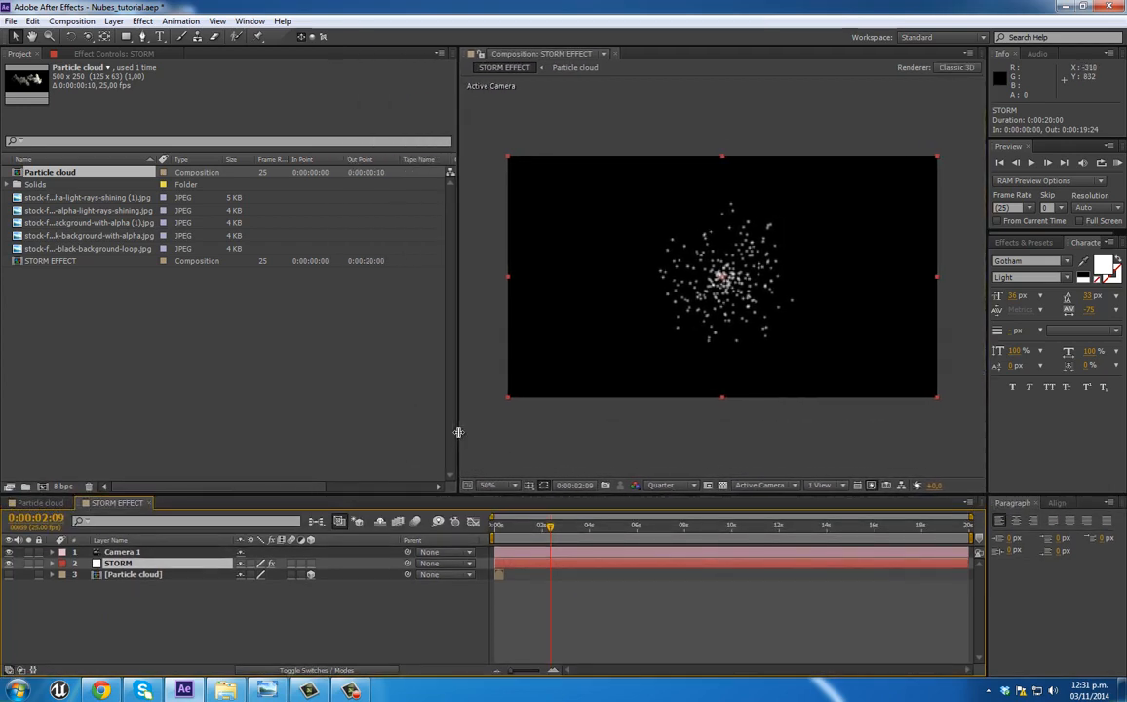
click(110, 564)
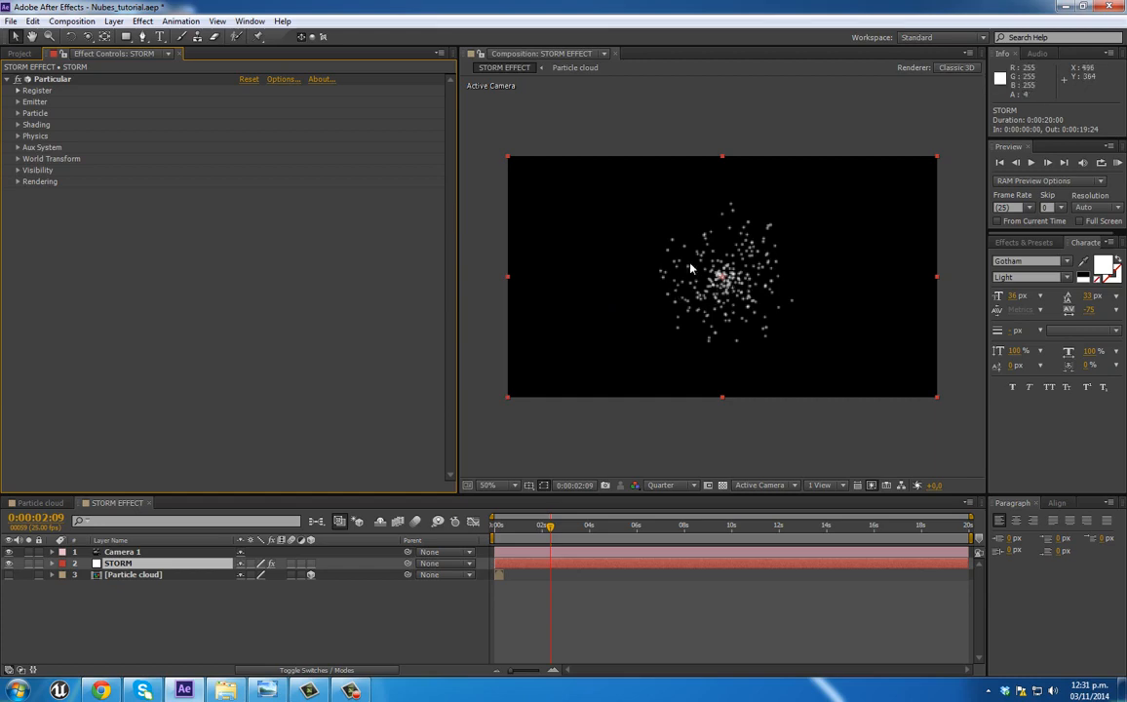
click(17, 101)
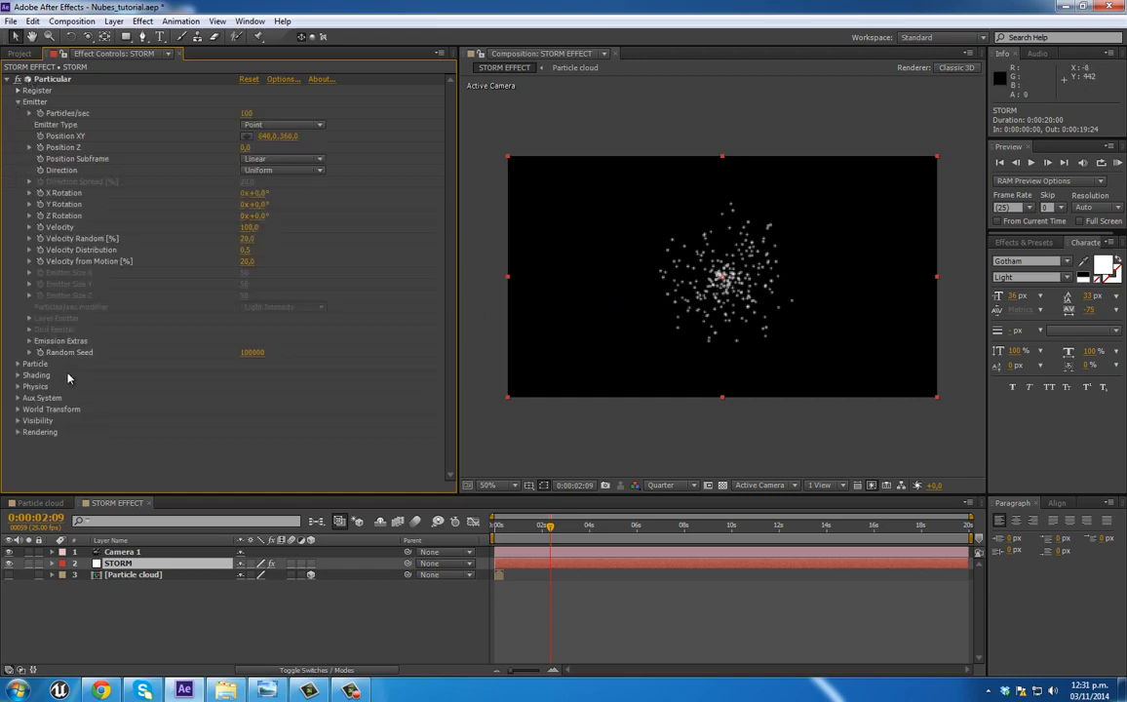
click(278, 125)
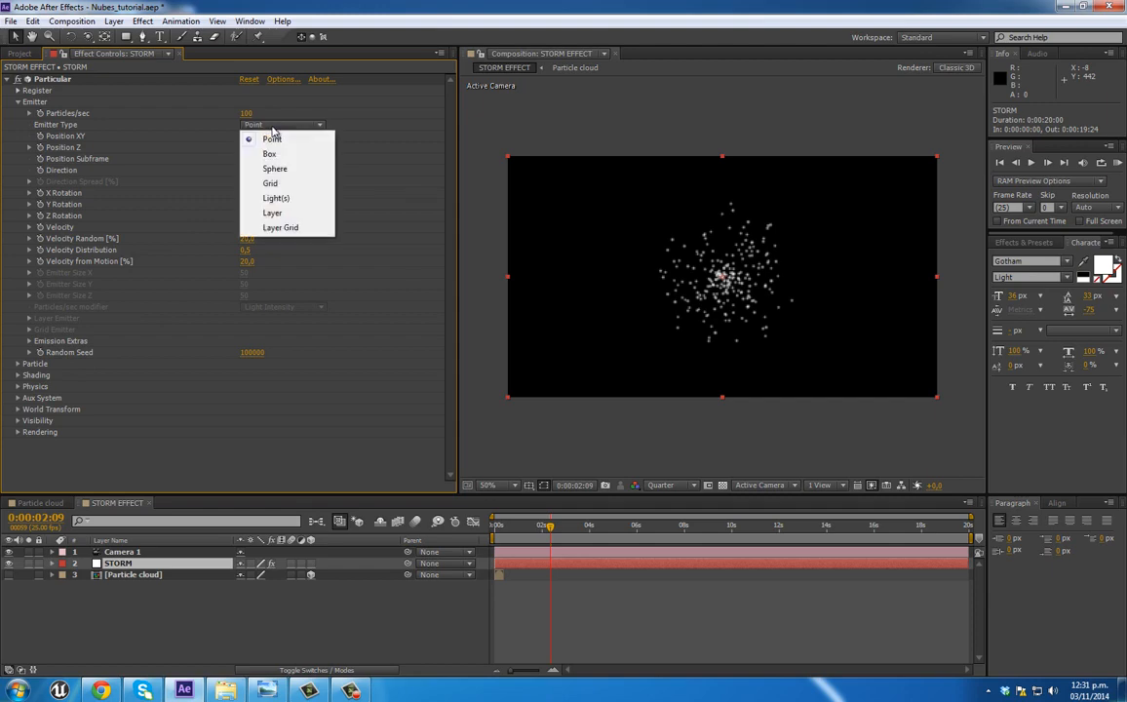
click(270, 185)
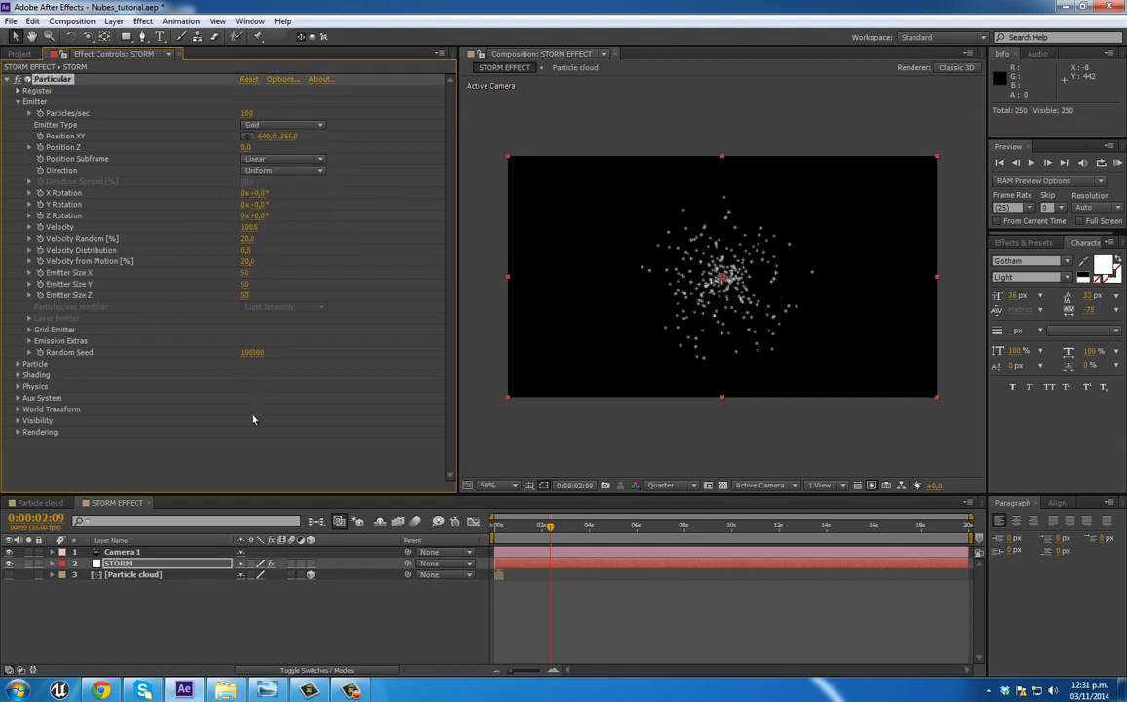
Step: Set the emitter's Velocity, Velocity Random and Velocity from Motion to 0
click(250, 228)
text(0)
key(Return)
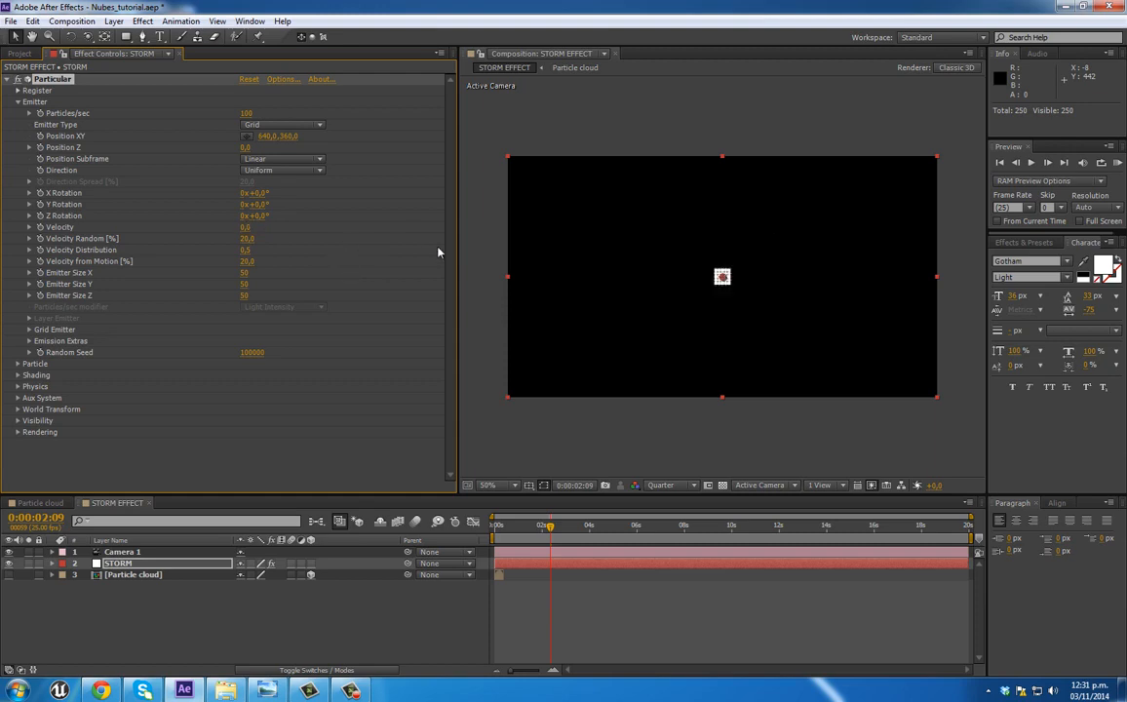
click(245, 240)
key(Return)
click(250, 261)
text(0)
Step: Set the emitter size to 2000 in X, 200 in Y and 2000 in Z
drag(245, 273, 925, 264)
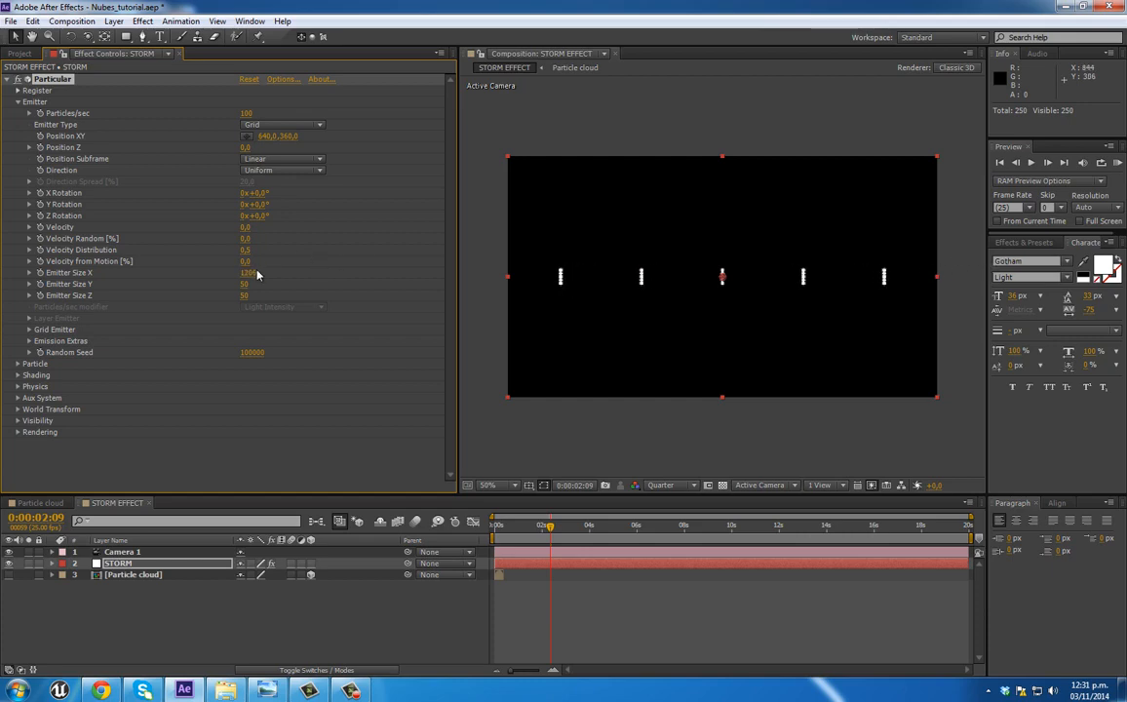
click(251, 273)
key(Return)
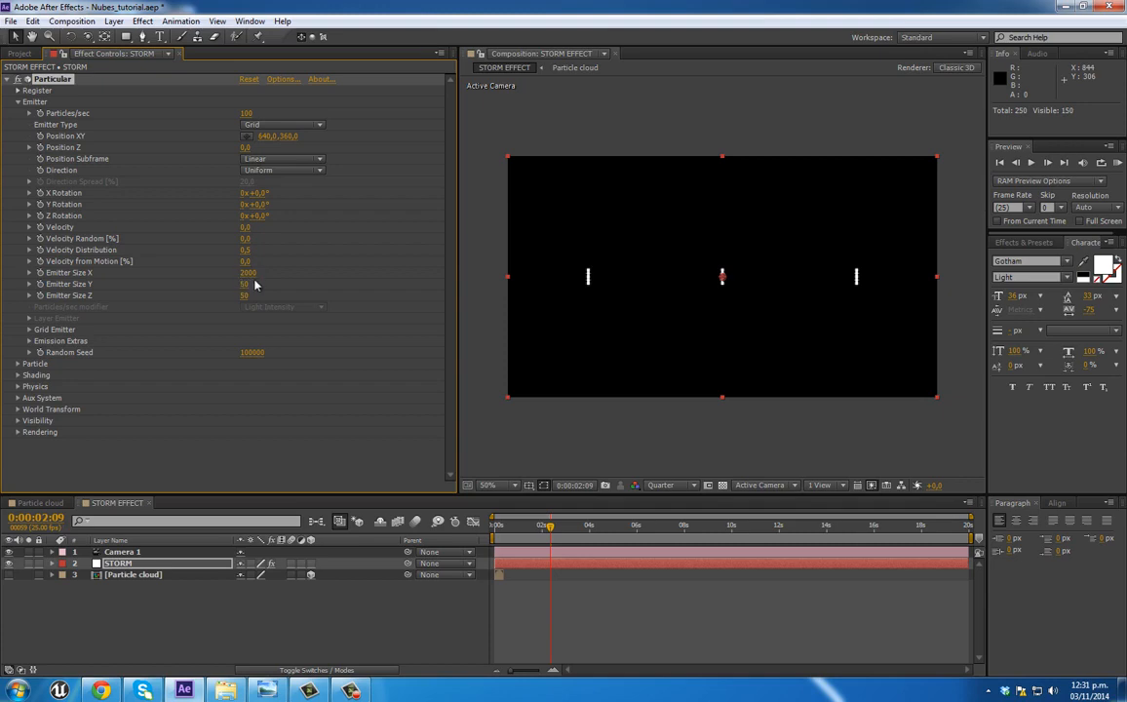
drag(246, 284, 283, 283)
click(251, 284)
text(200)
key(Return)
drag(245, 296, 394, 295)
click(248, 296)
Step: Set the grid emitter to 40 particles in X, 8 in Y and 40 in Z
click(29, 331)
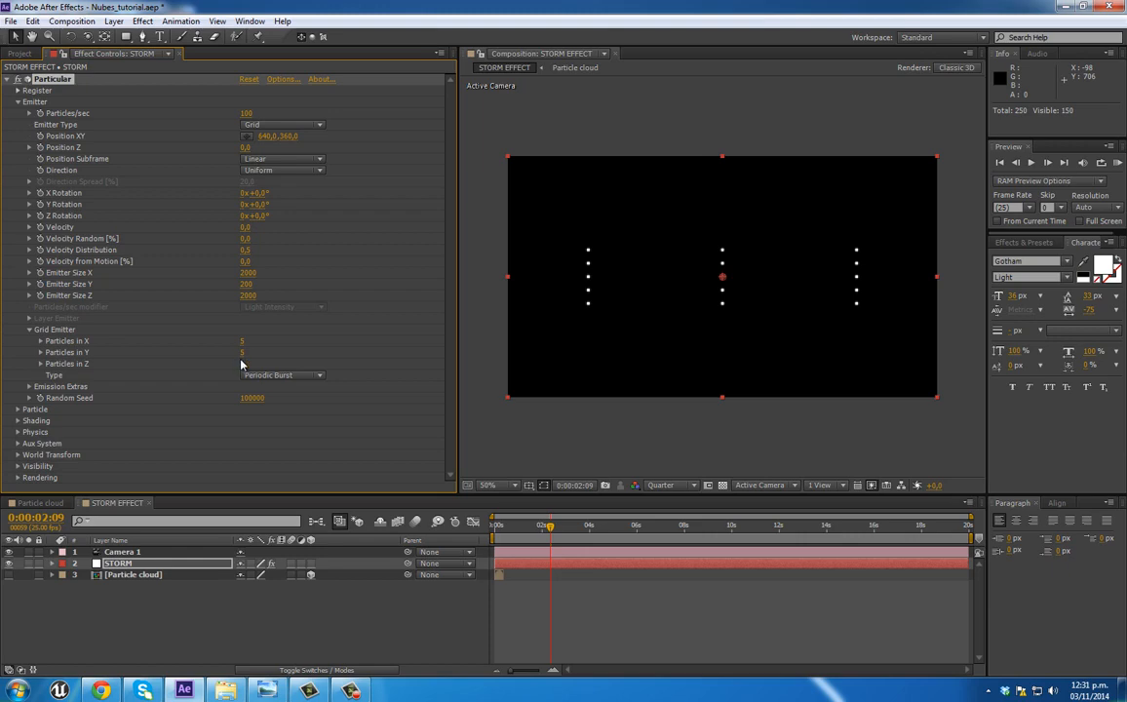
drag(244, 365, 283, 365)
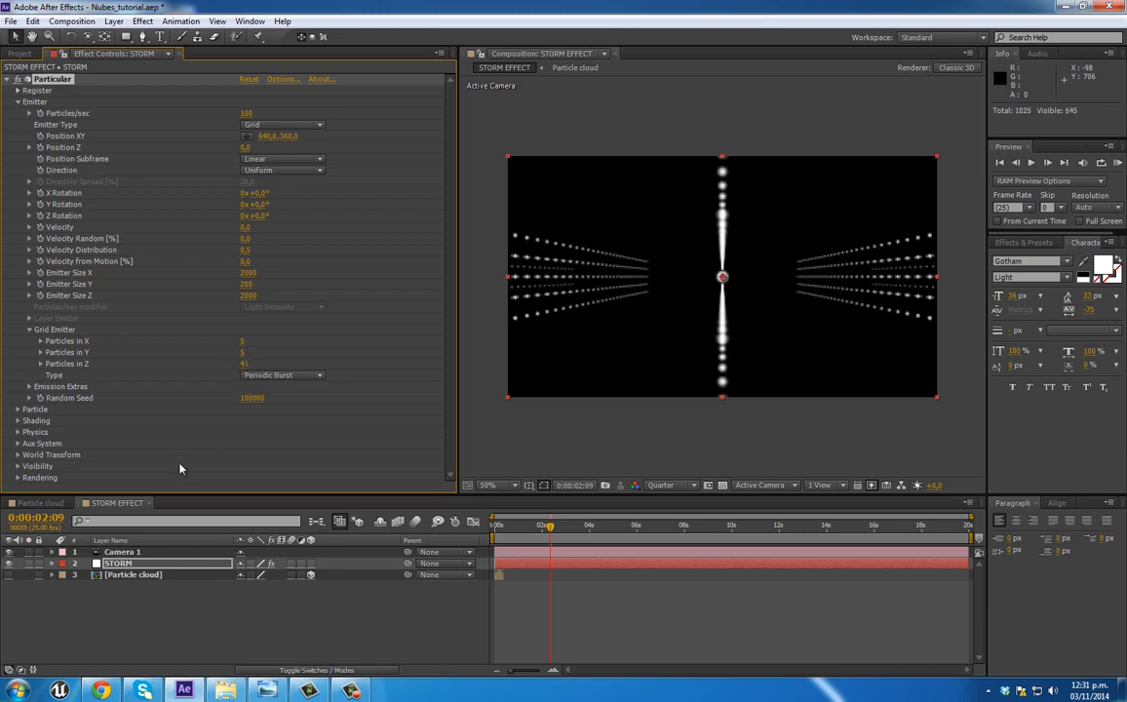
click(244, 365)
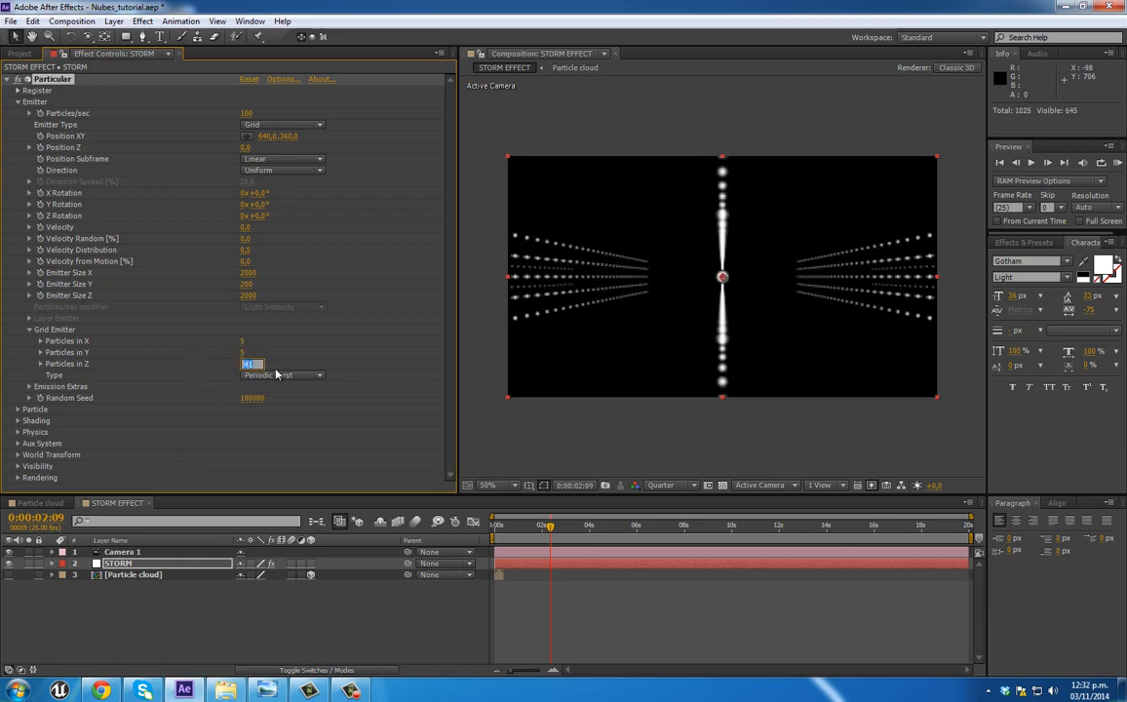
drag(245, 341, 283, 341)
click(247, 341)
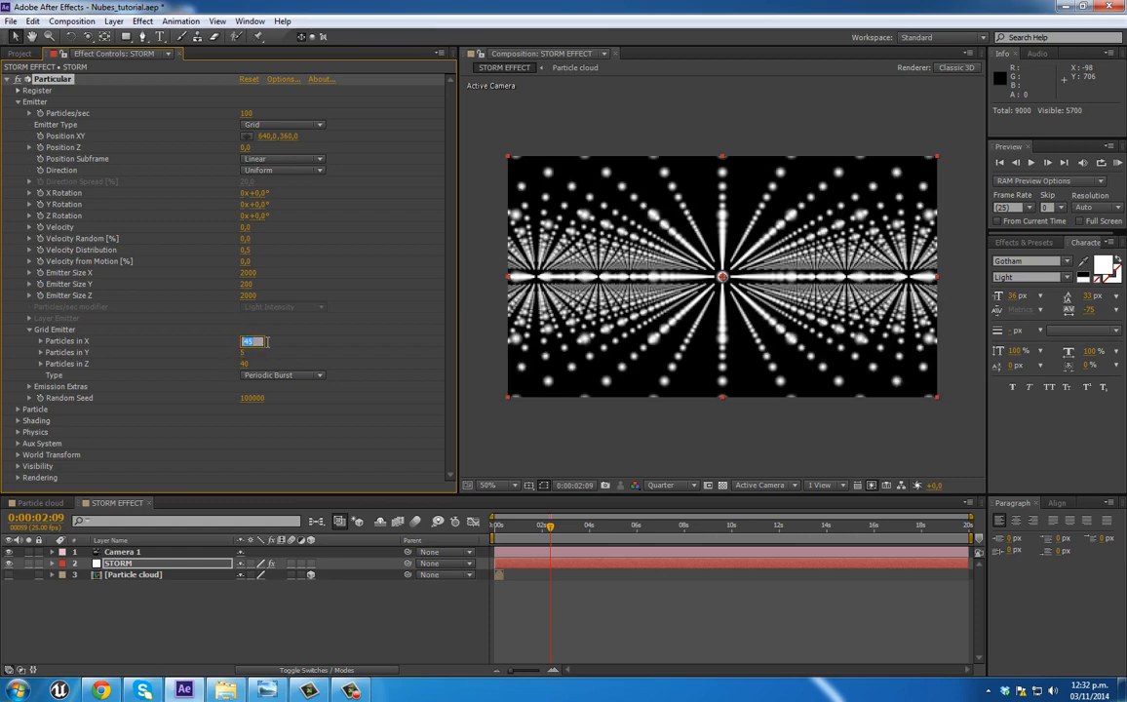
text(40)
key(Tab)
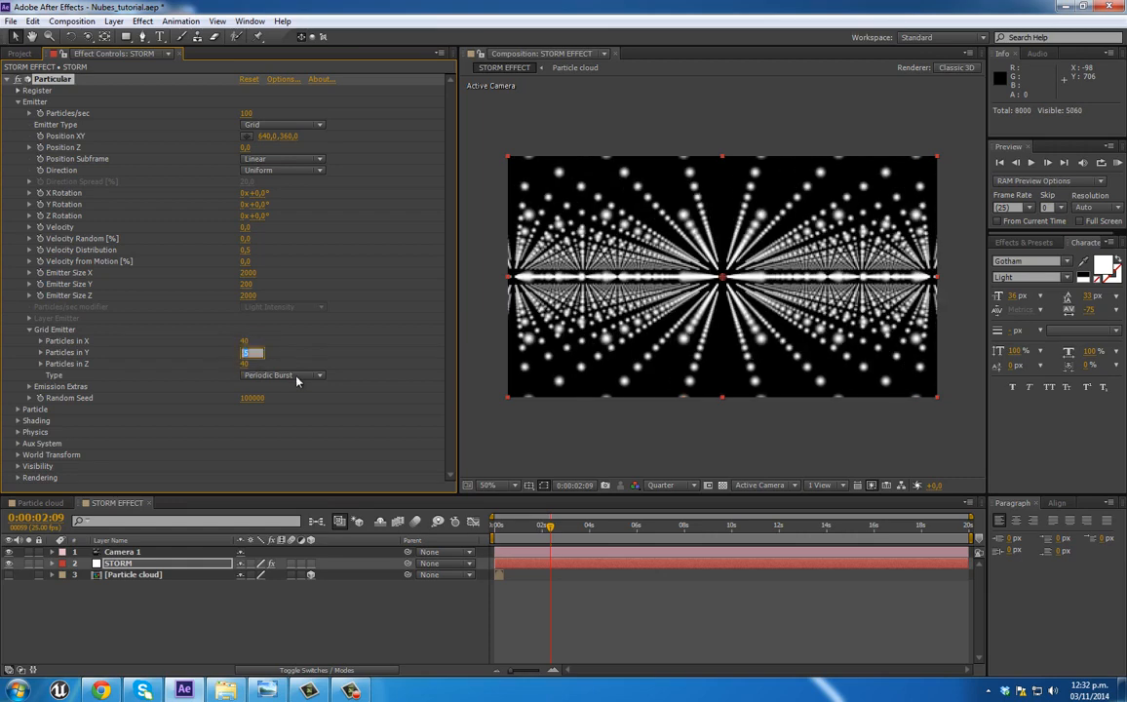
text(8)
key(Return)
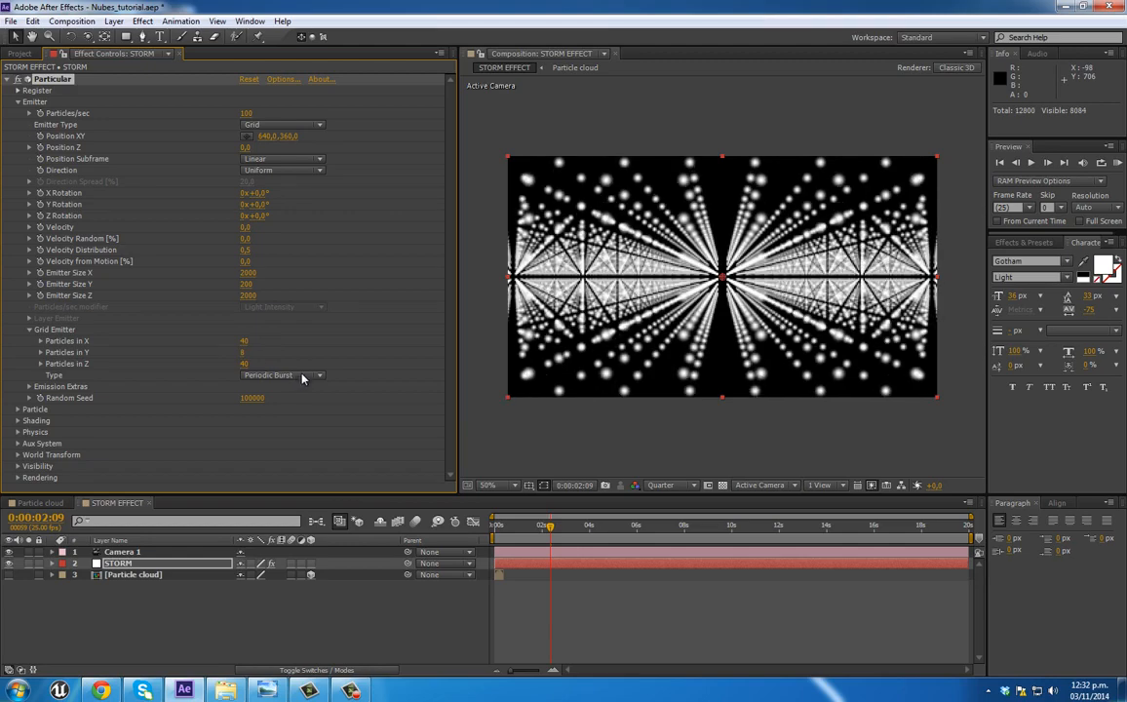
Step: Set the STORM layer's particle life to 100 seconds and go back to 0:00:00:15
click(121, 553)
drag(507, 530, 577, 529)
click(586, 564)
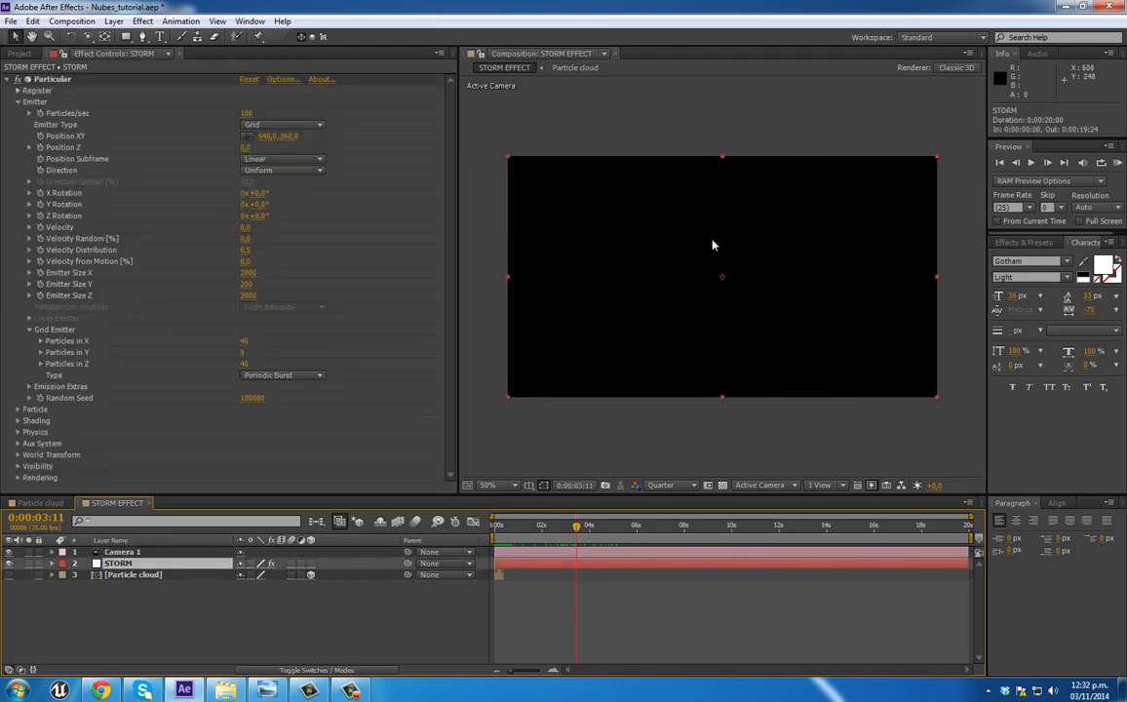
click(17, 411)
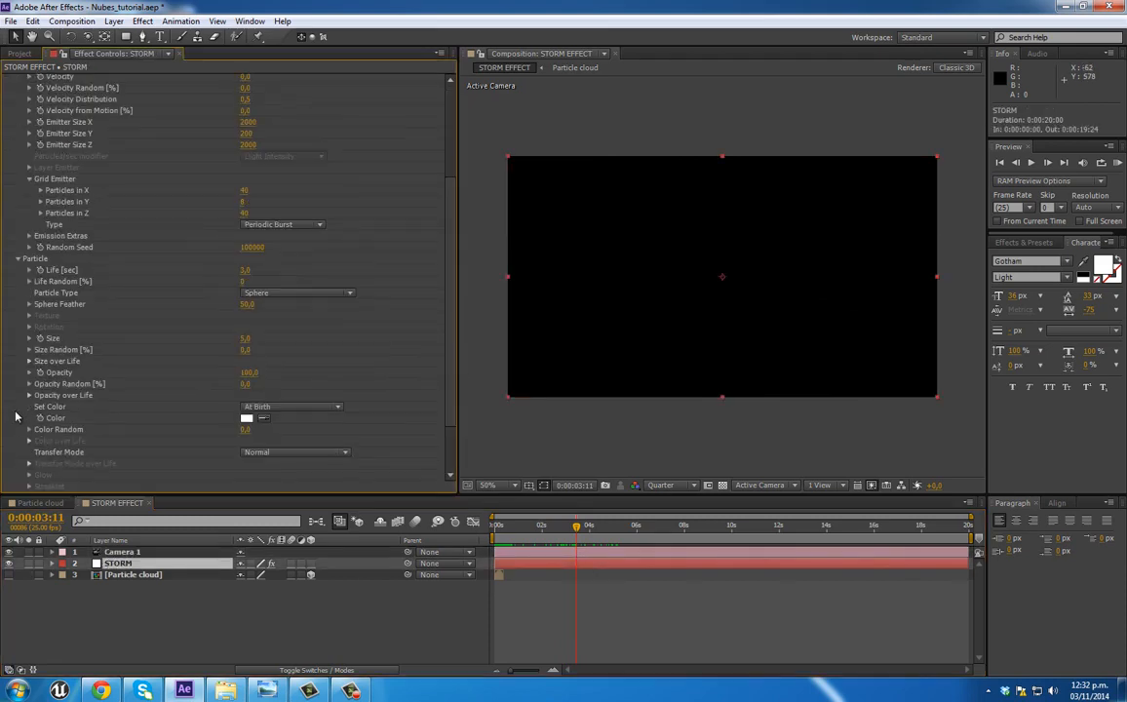
click(247, 272)
text(5)
key(Return)
click(246, 272)
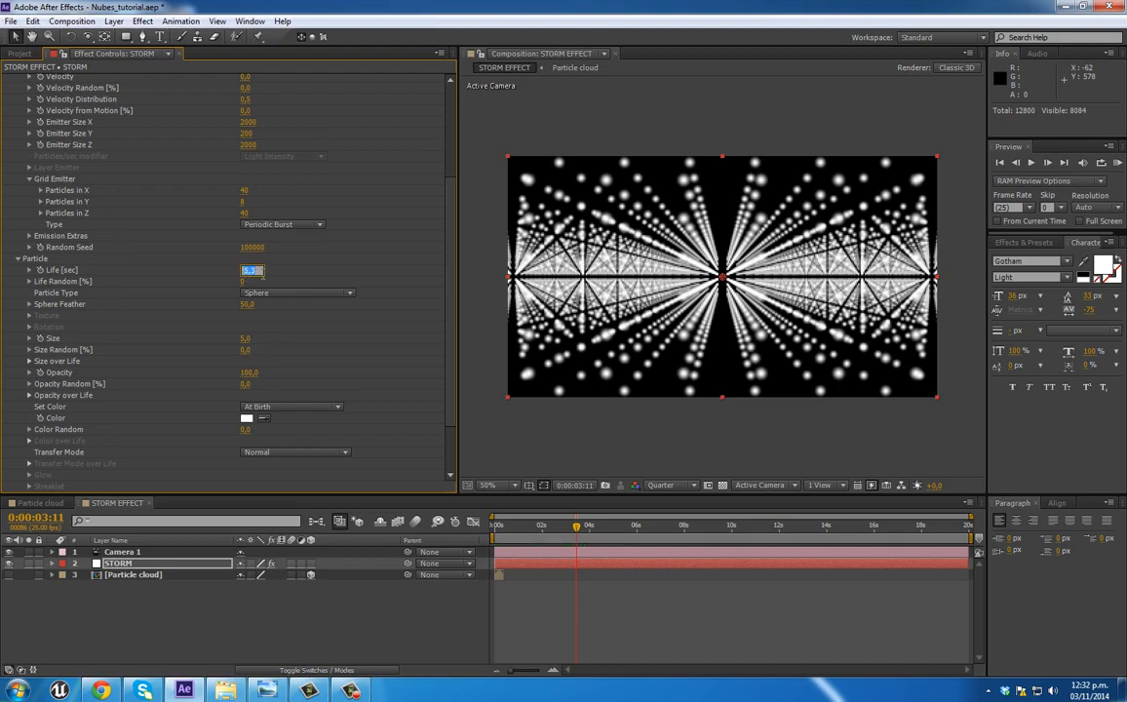
key(Return)
drag(577, 528, 509, 532)
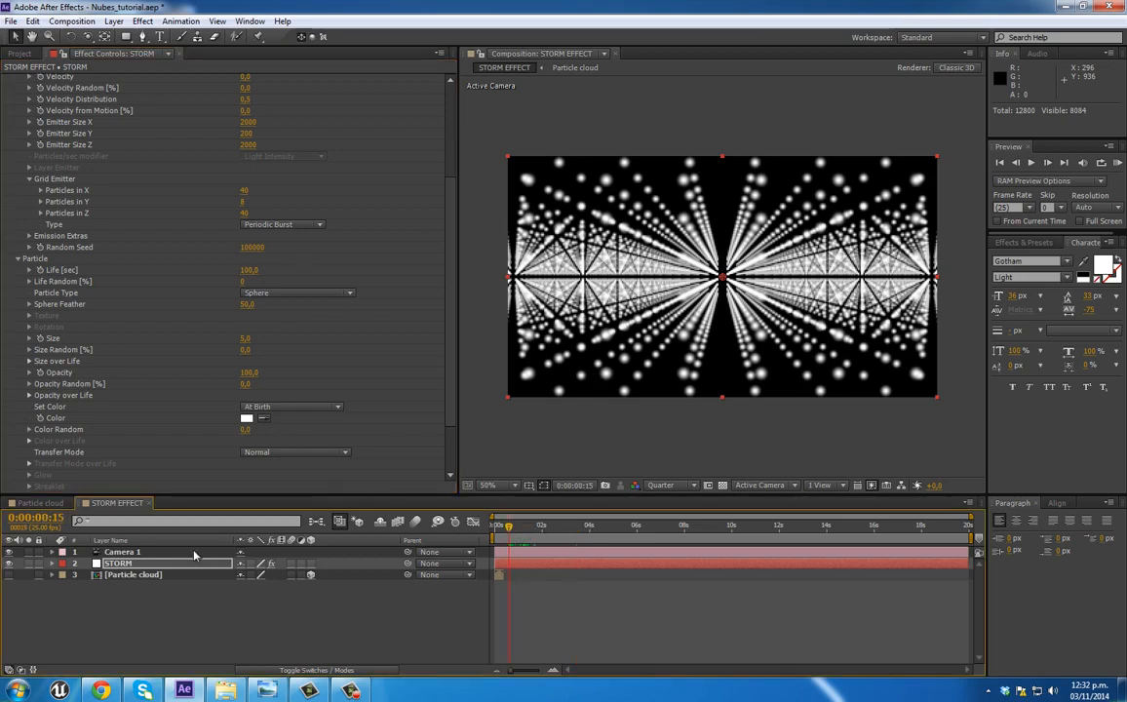
Step: Set the STORM layer's particle type to Sprite Colorize
click(124, 553)
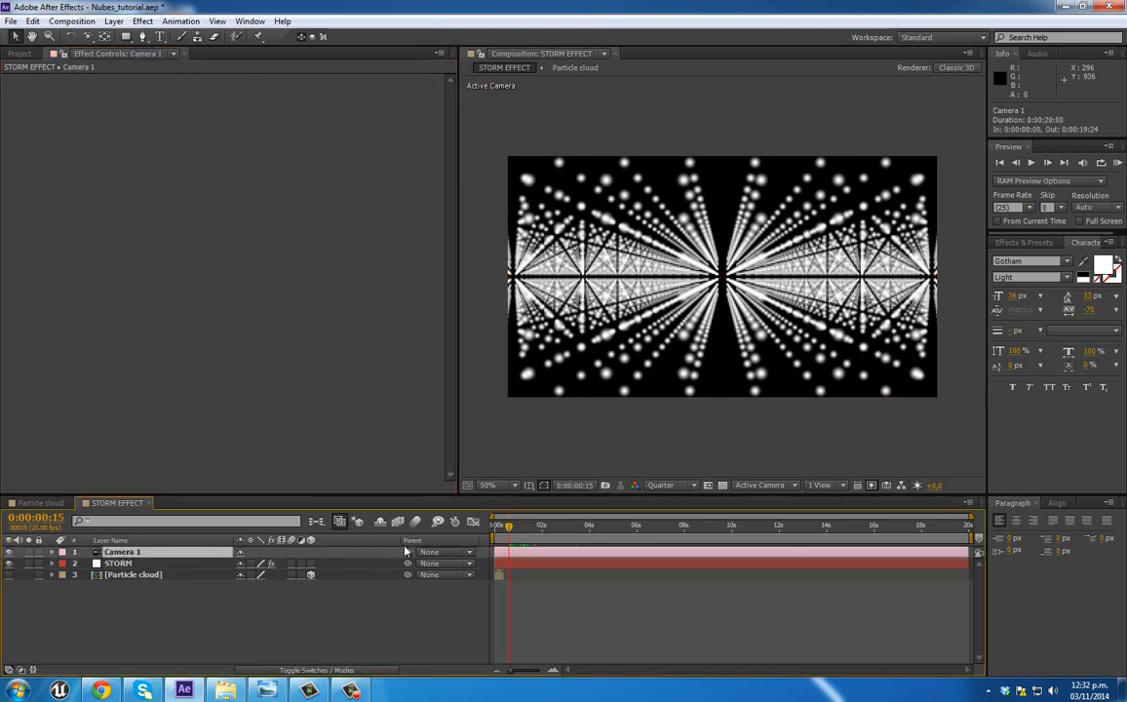
click(135, 564)
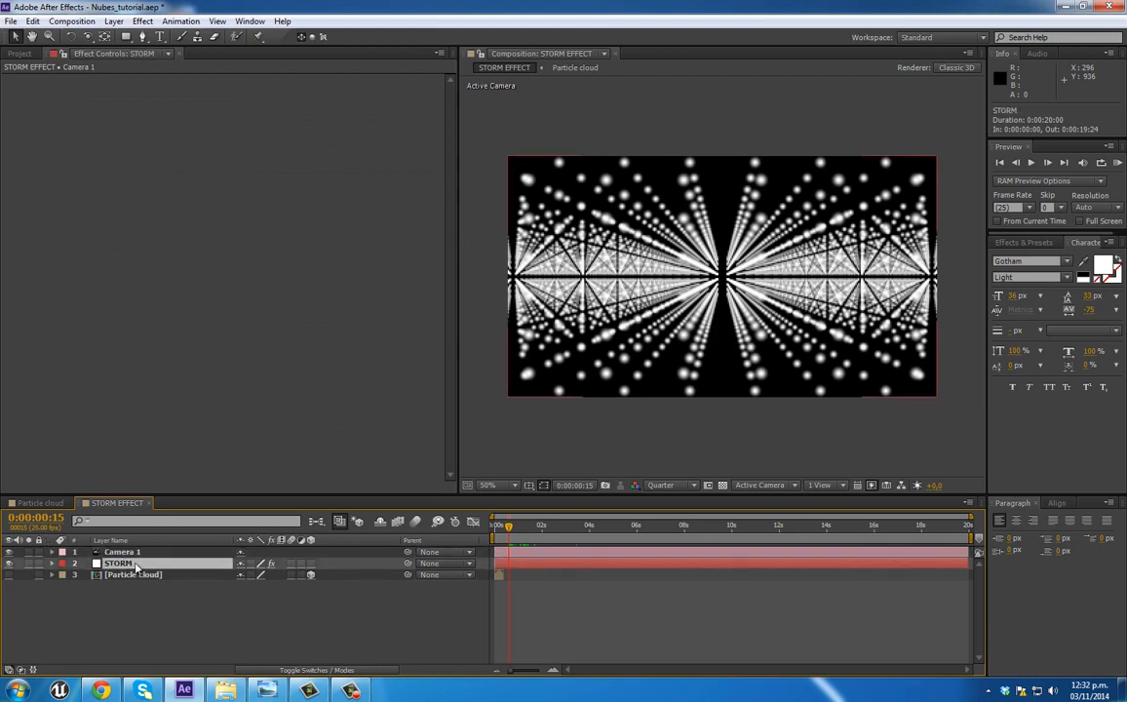
scroll(312, 359, down, 3)
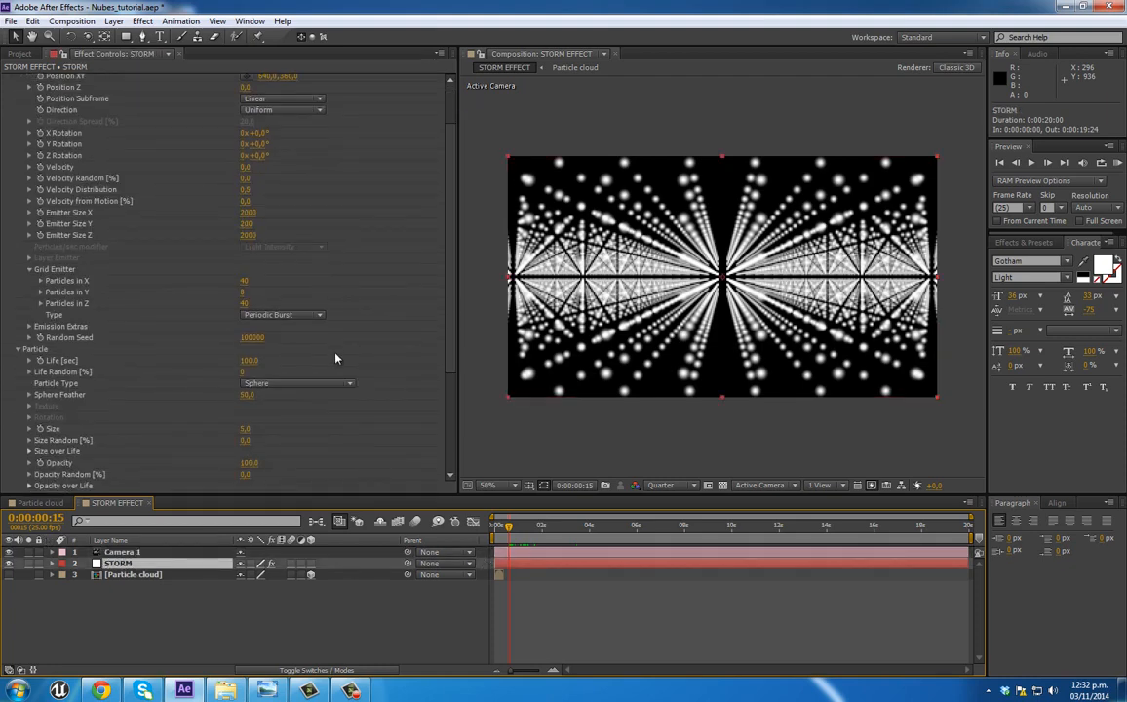
scroll(335, 359, down, 3)
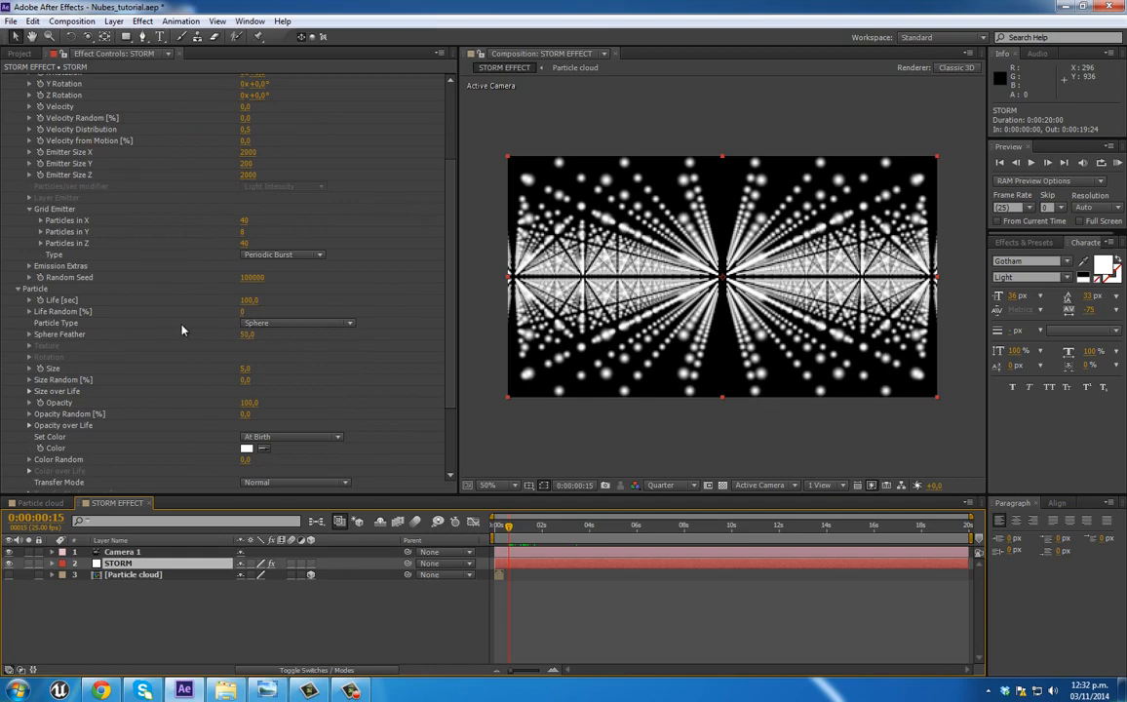
click(259, 322)
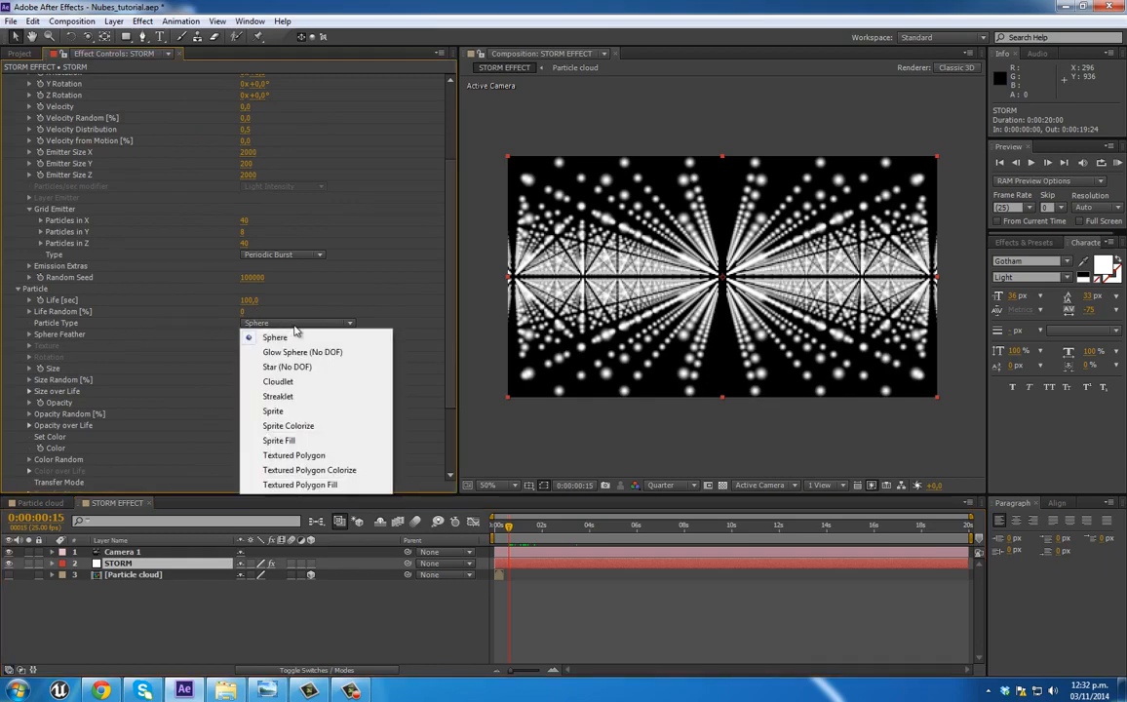
click(299, 441)
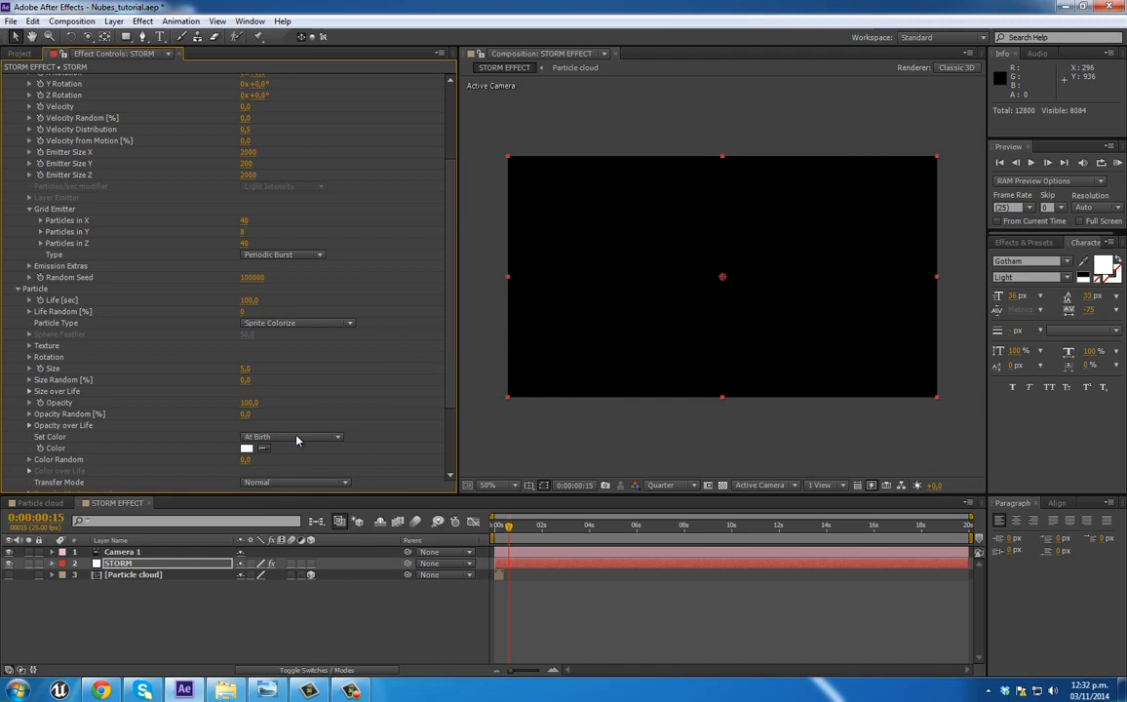
Step: Use the Particle cloud layer as the particle texture and set its time sampling to Random - Still Frame at 0:00:01:15
click(29, 346)
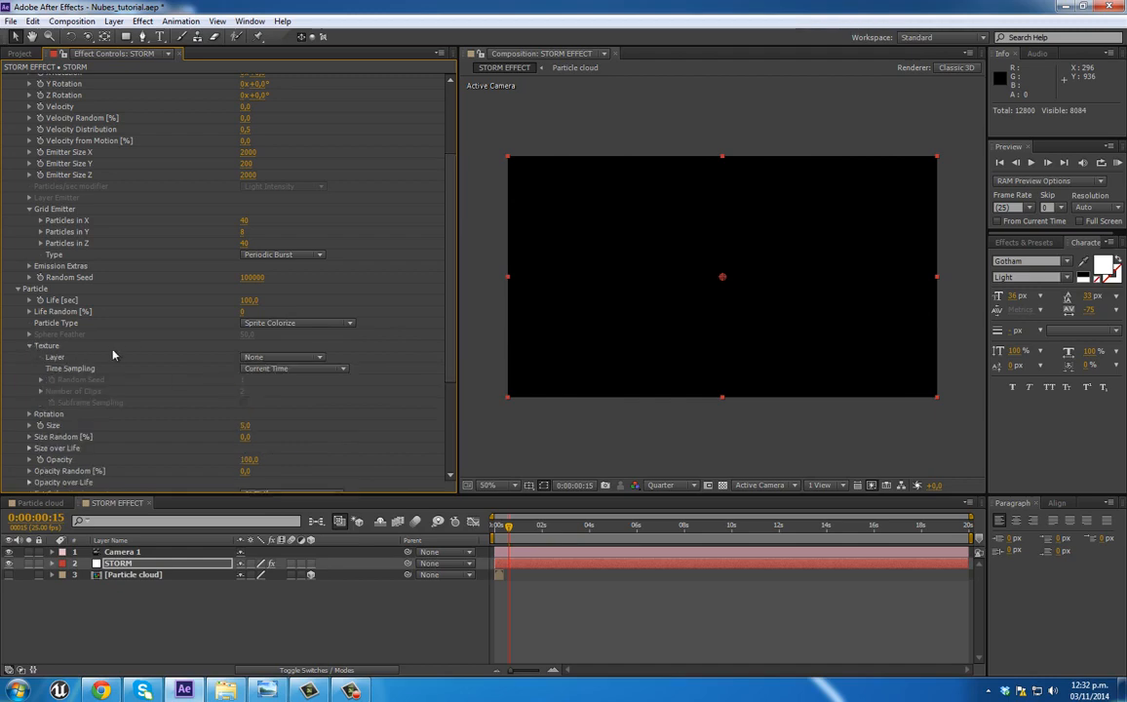
click(282, 359)
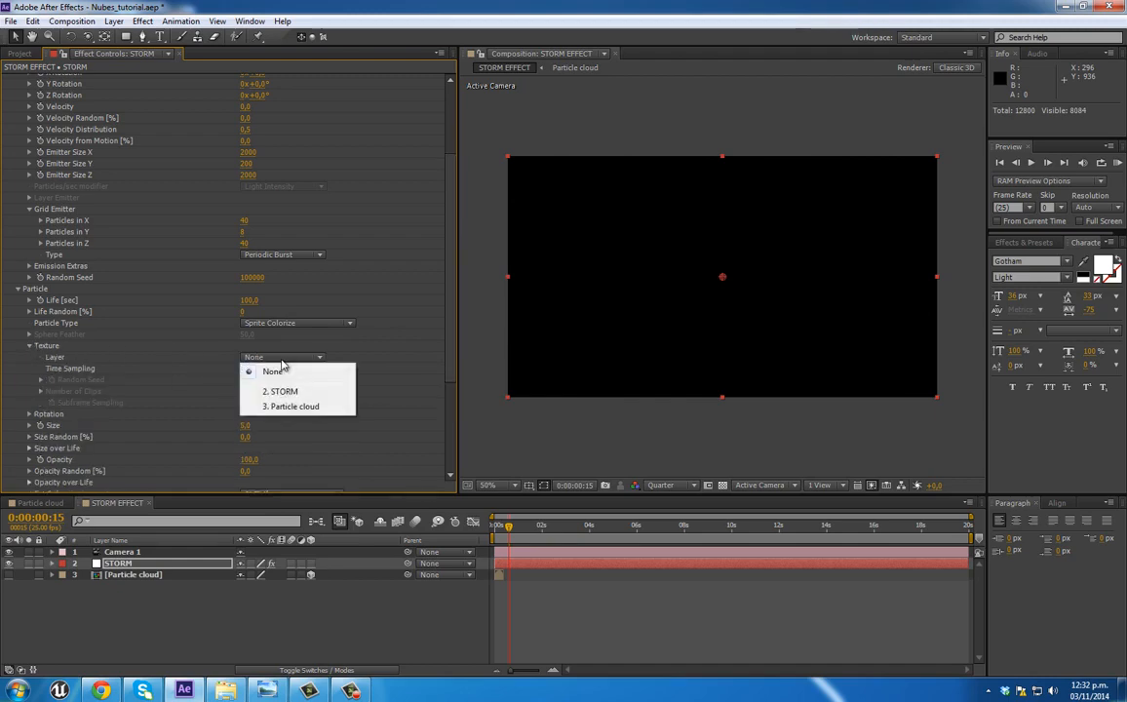
click(302, 408)
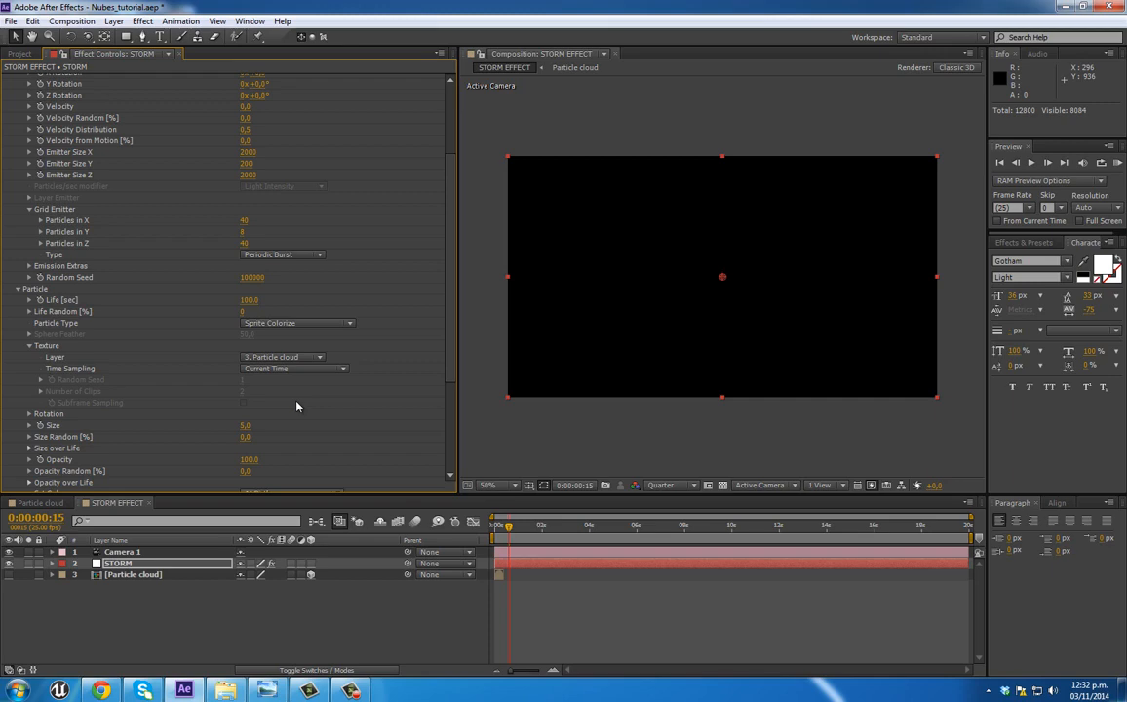
click(533, 528)
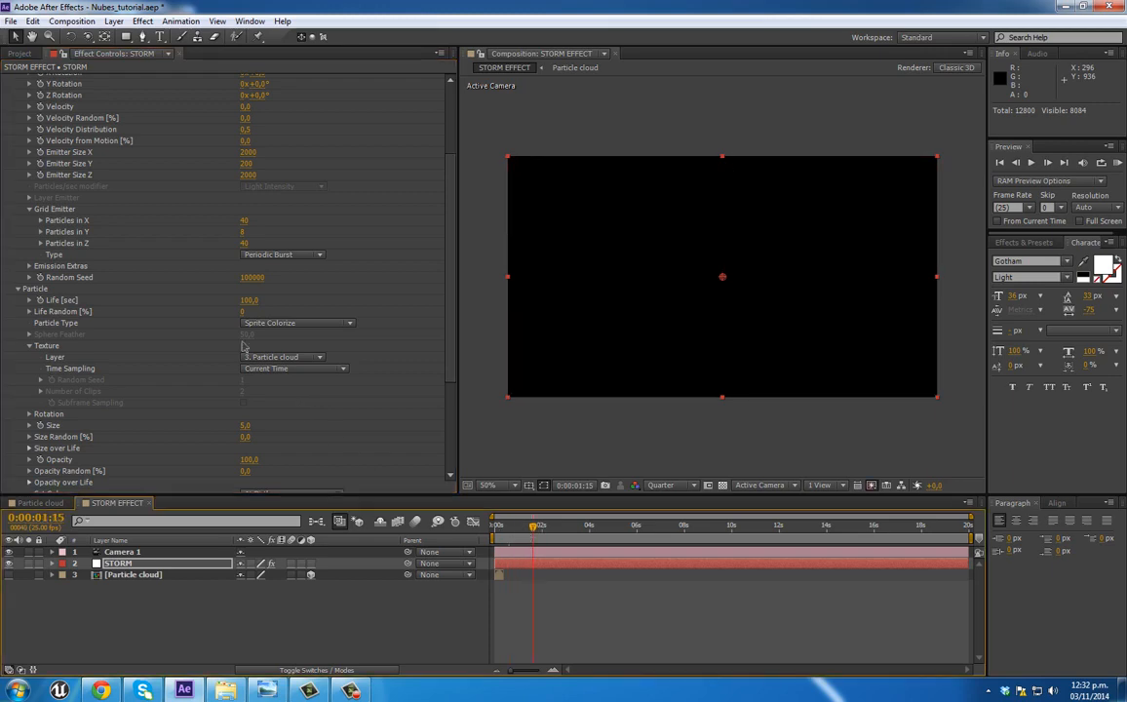
click(312, 371)
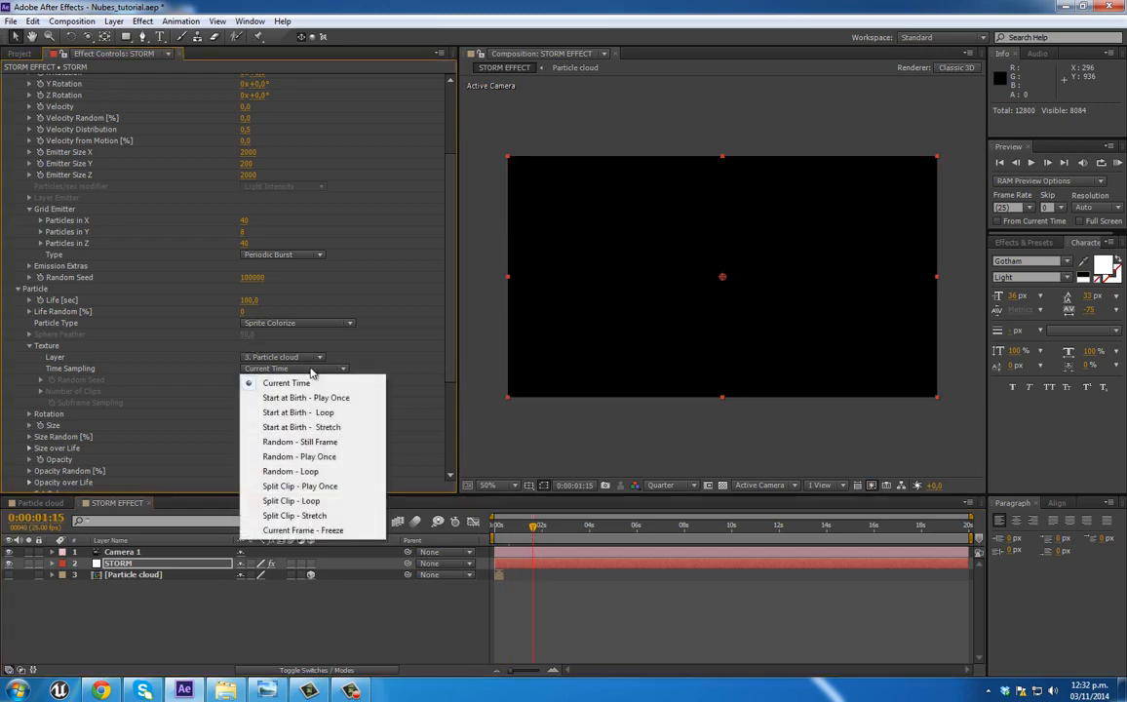
click(310, 444)
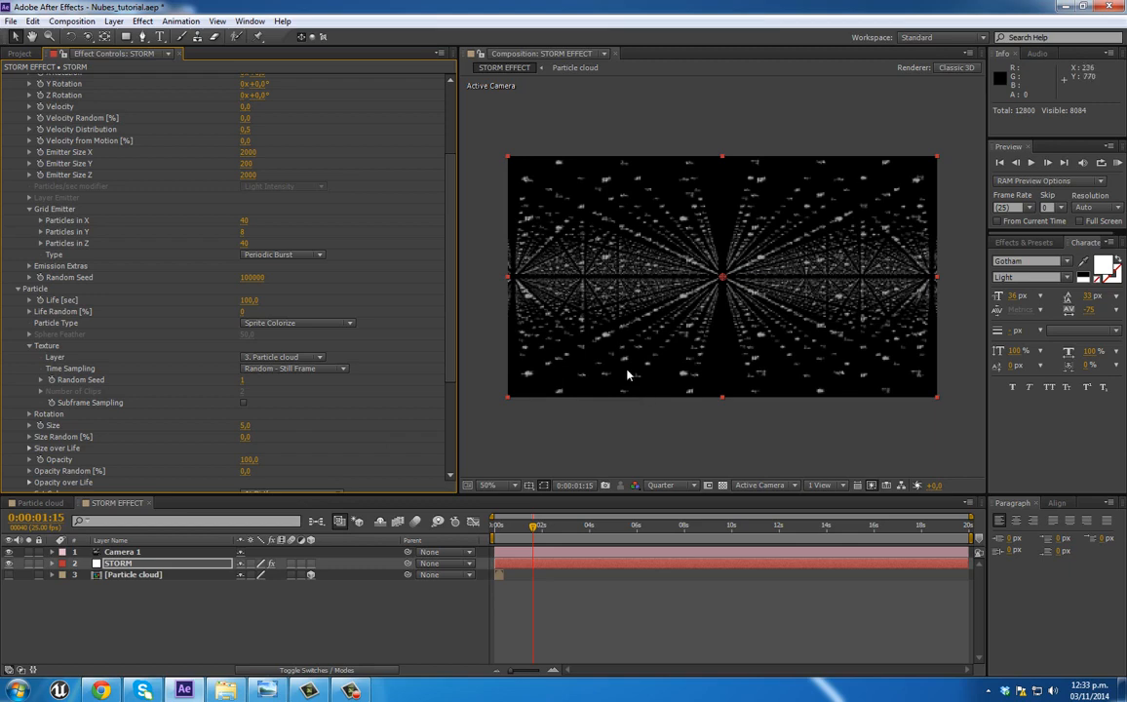
Step: Switch the composition's fast preview to Fast Draft and set the particle size to 100
scroll(321, 395, down, 3)
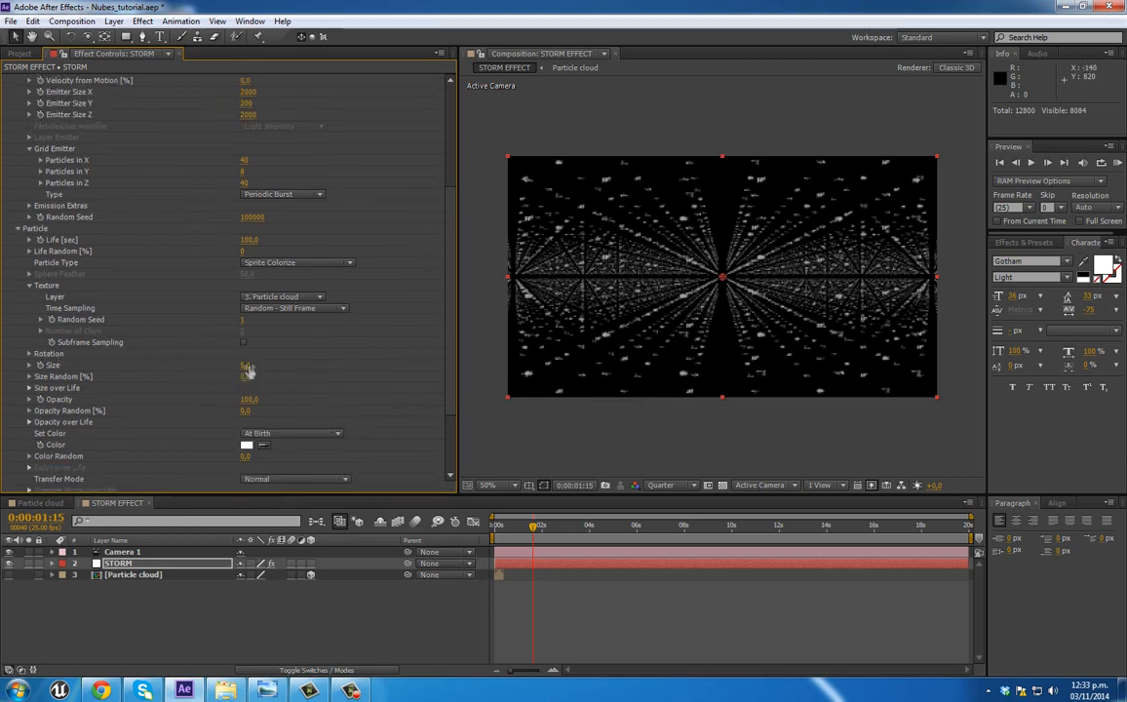
drag(255, 365, 269, 369)
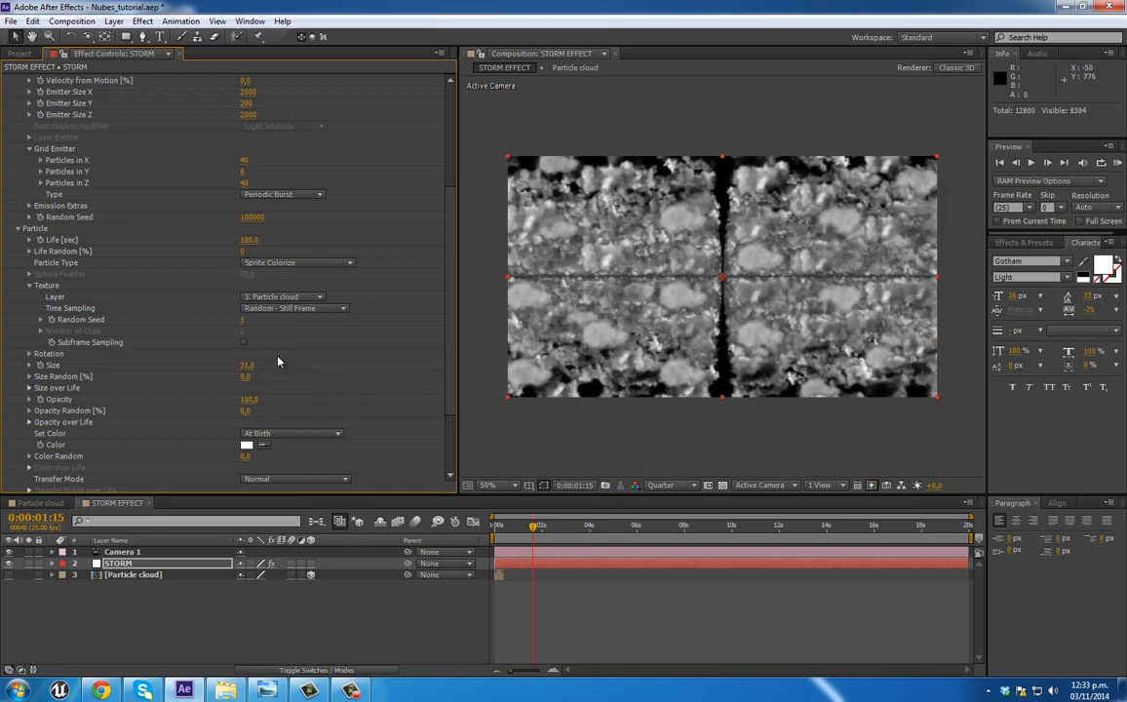
click(859, 488)
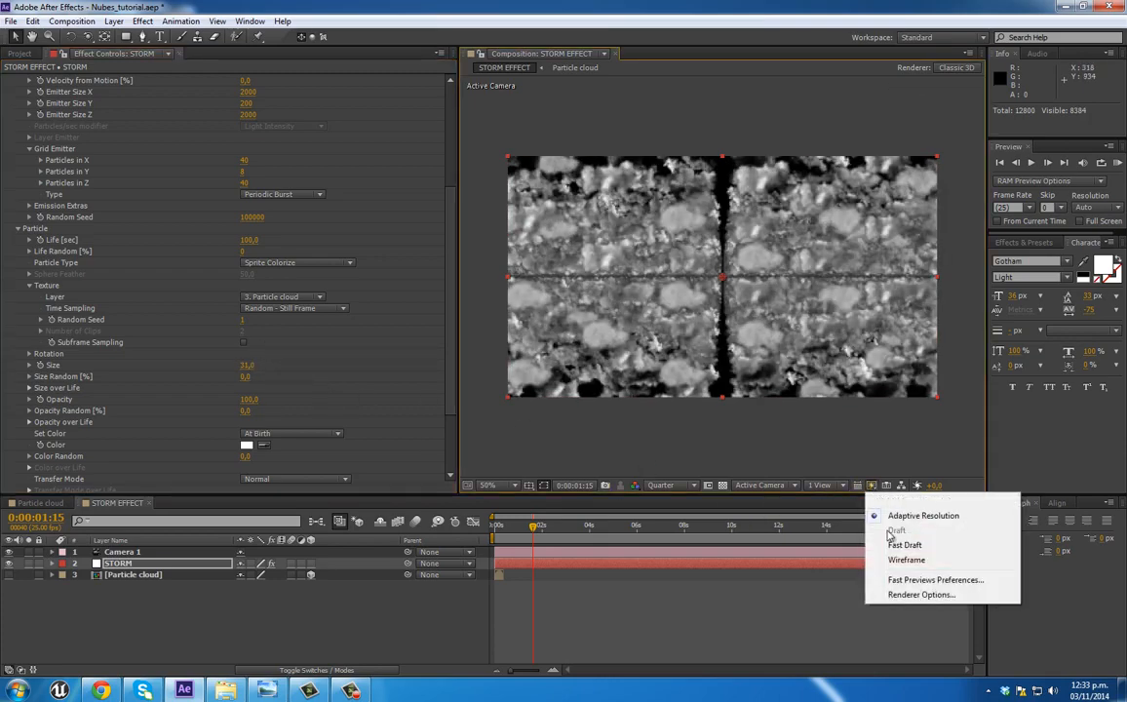
click(818, 498)
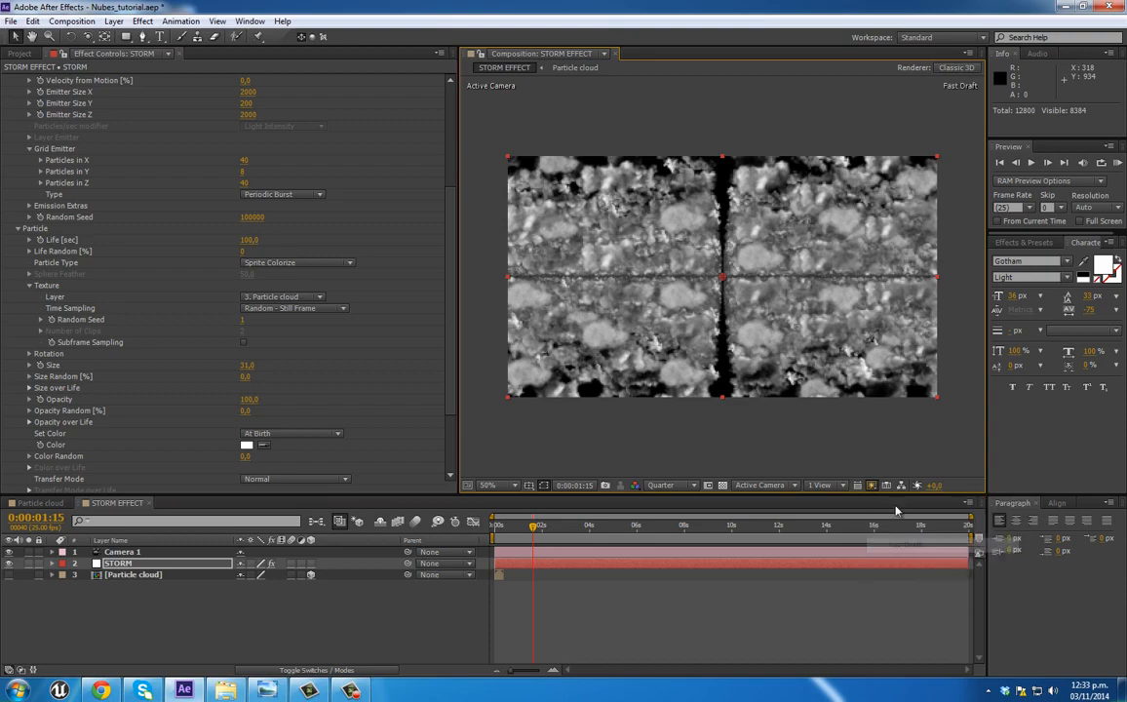
drag(252, 364, 276, 384)
click(248, 364)
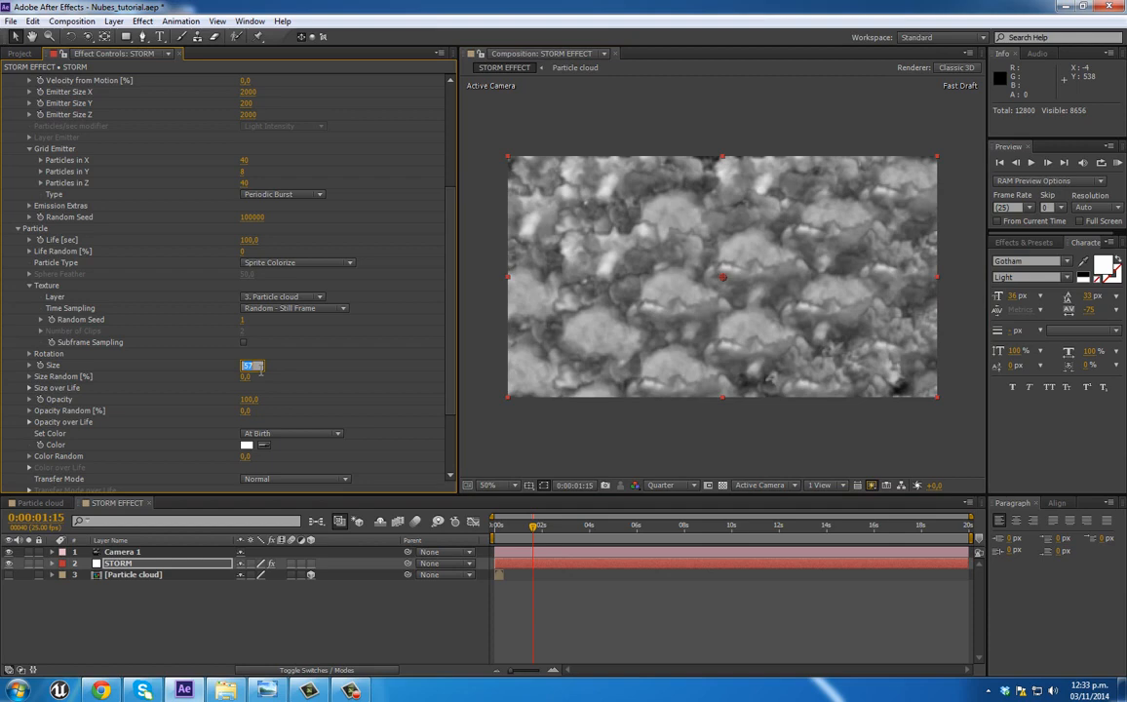
text(100)
key(Return)
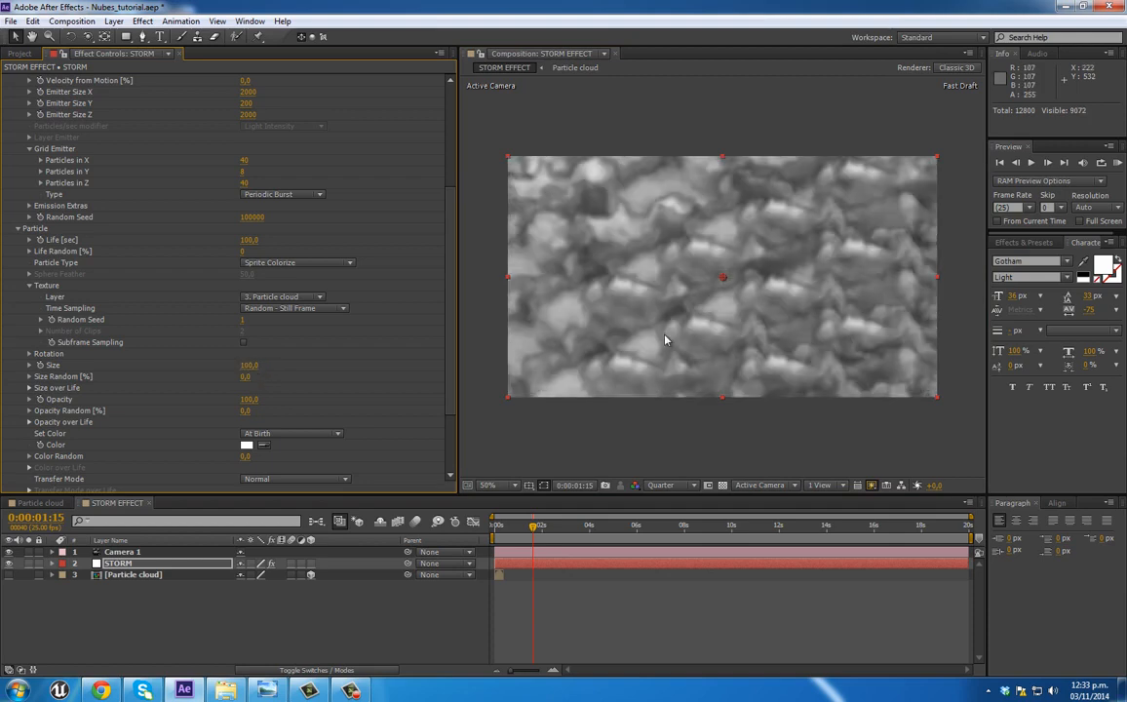
Step: Orbit the camera to look up at the clouds and set the grid emitter to 20 particles in X, 4 in Y and 20 in Z
click(88, 37)
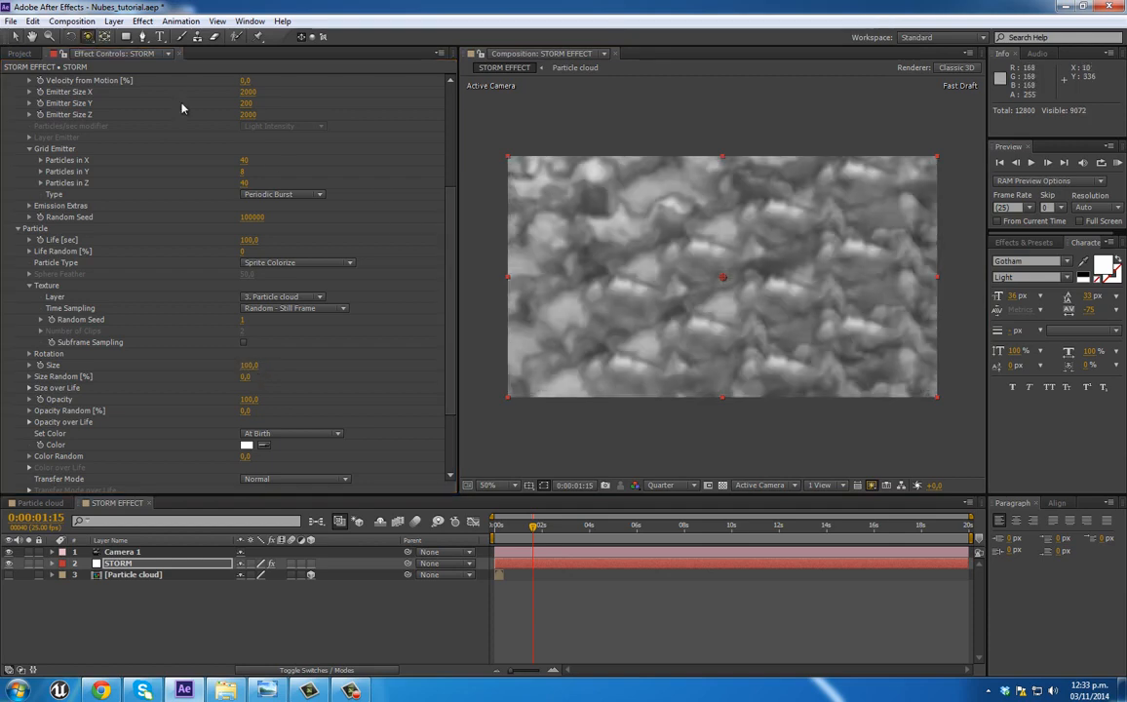
drag(763, 286, 766, 261)
scroll(453, 211, up, 3)
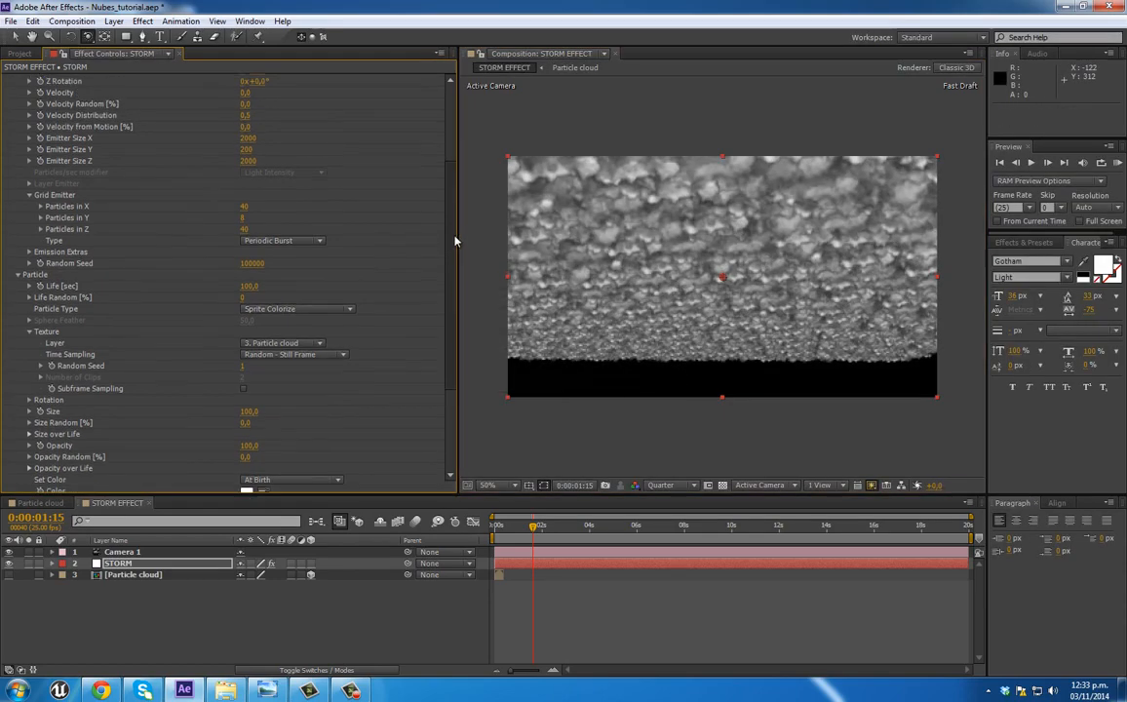
scroll(453, 212, up, 3)
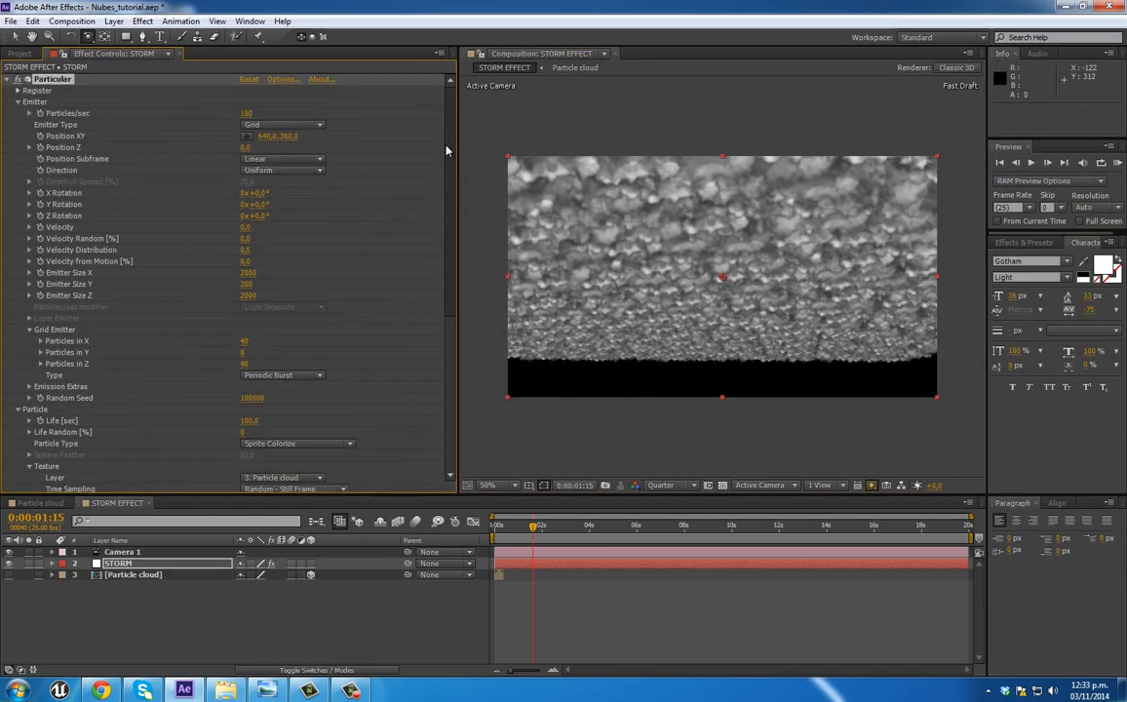
click(247, 364)
text(20)
click(246, 342)
key(Return)
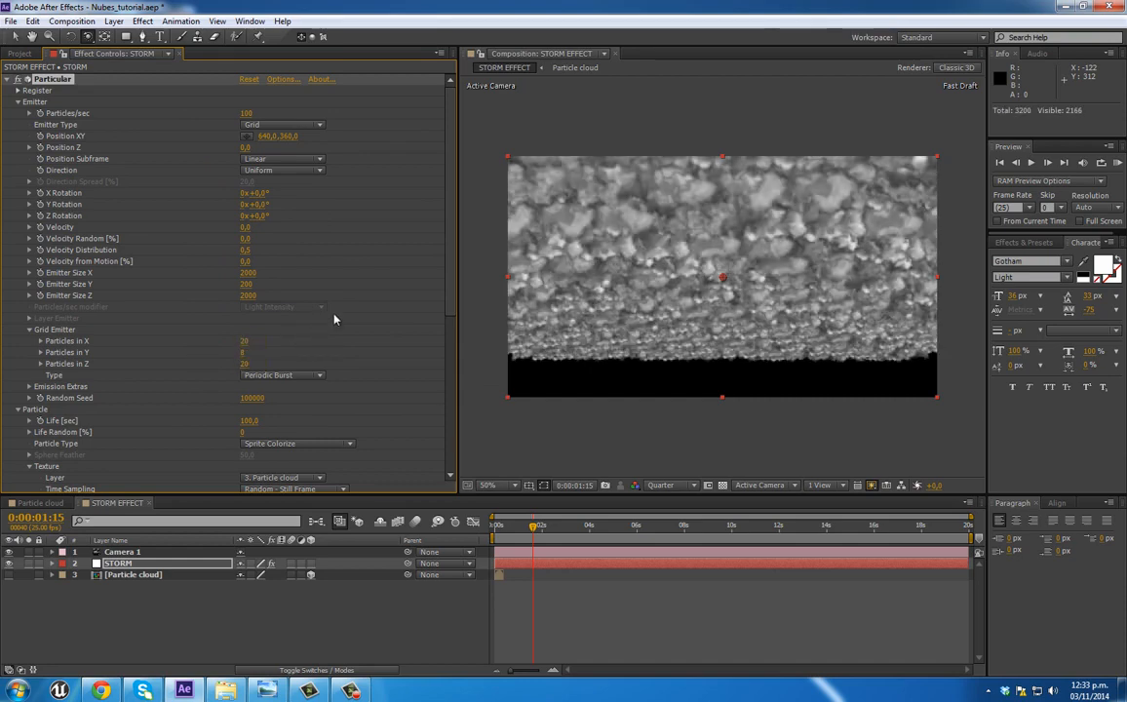
click(245, 354)
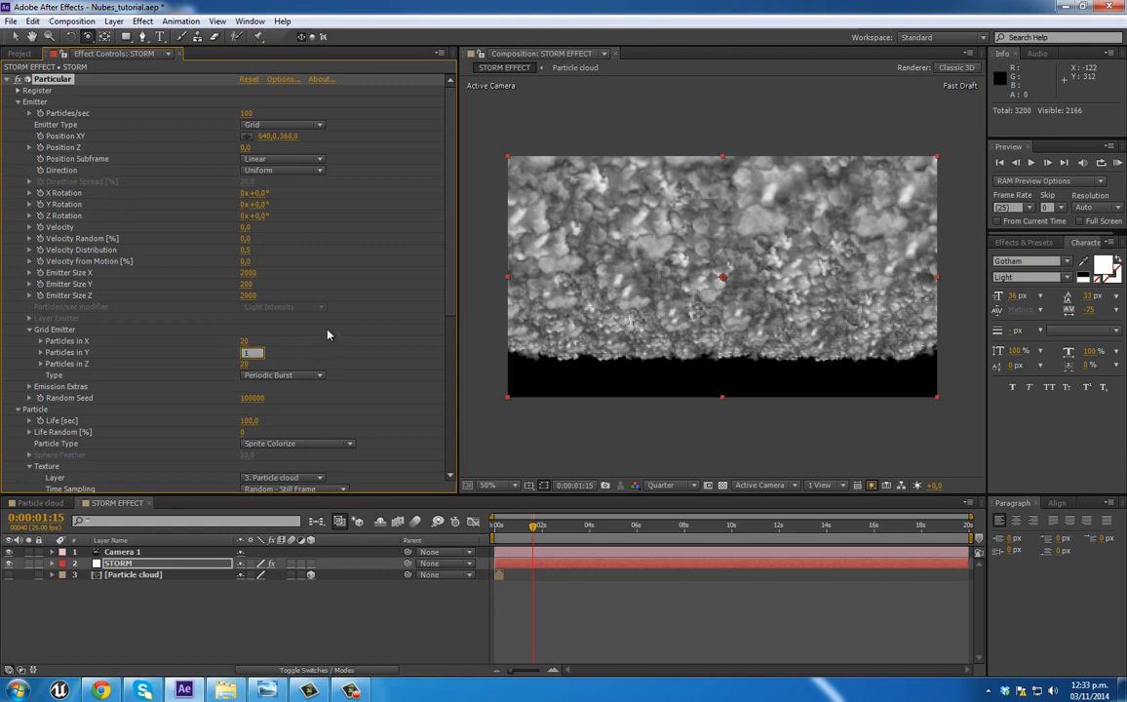
text(4)
key(Return)
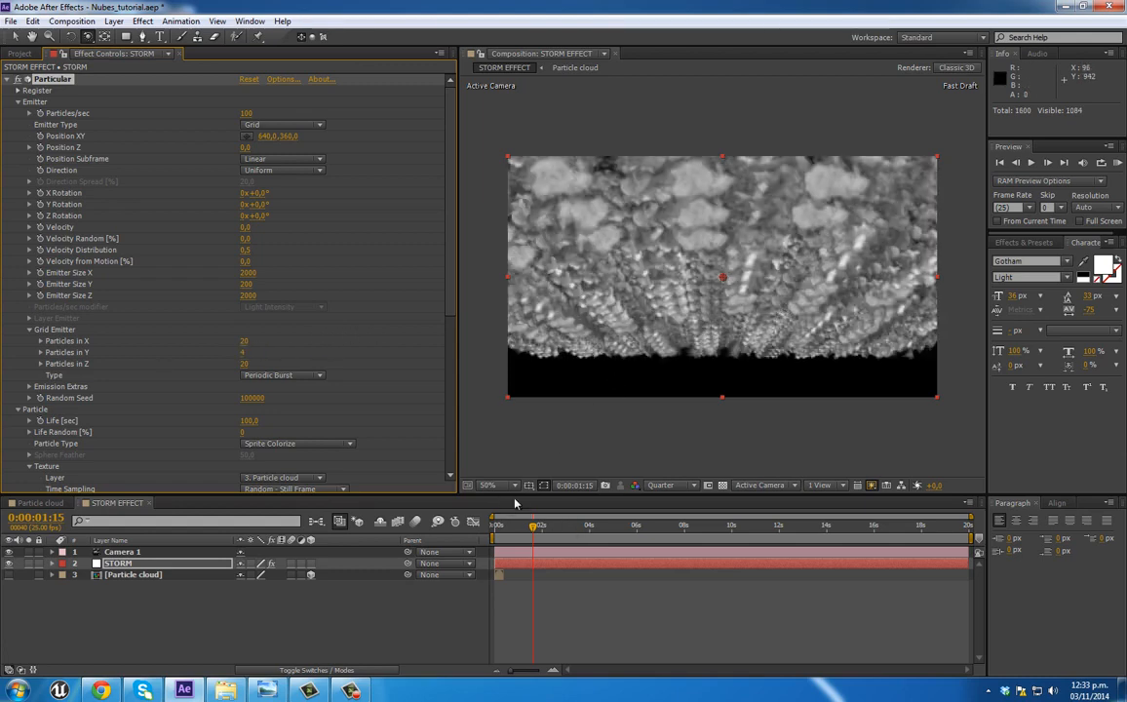
Step: Move the camera closer to the clouds along Z and orbit it slightly to adjust the view from below
drag(88, 36, 145, 83)
drag(671, 275, 754, 255)
drag(90, 37, 121, 50)
drag(738, 262, 739, 272)
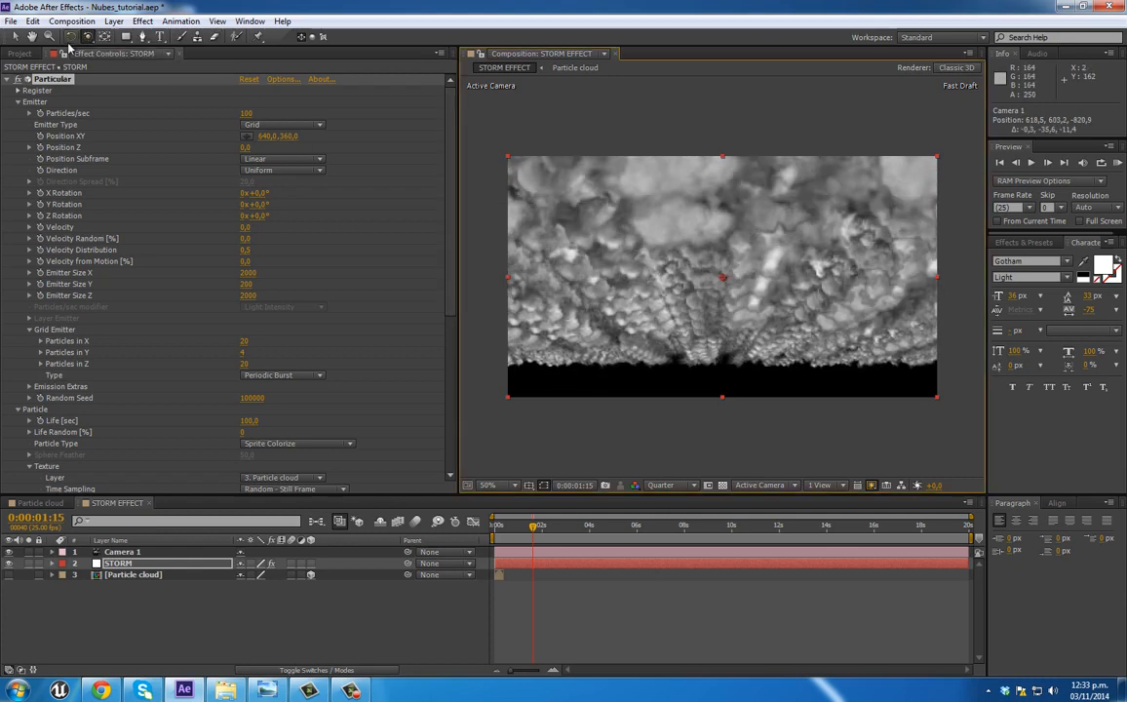
drag(87, 37, 130, 55)
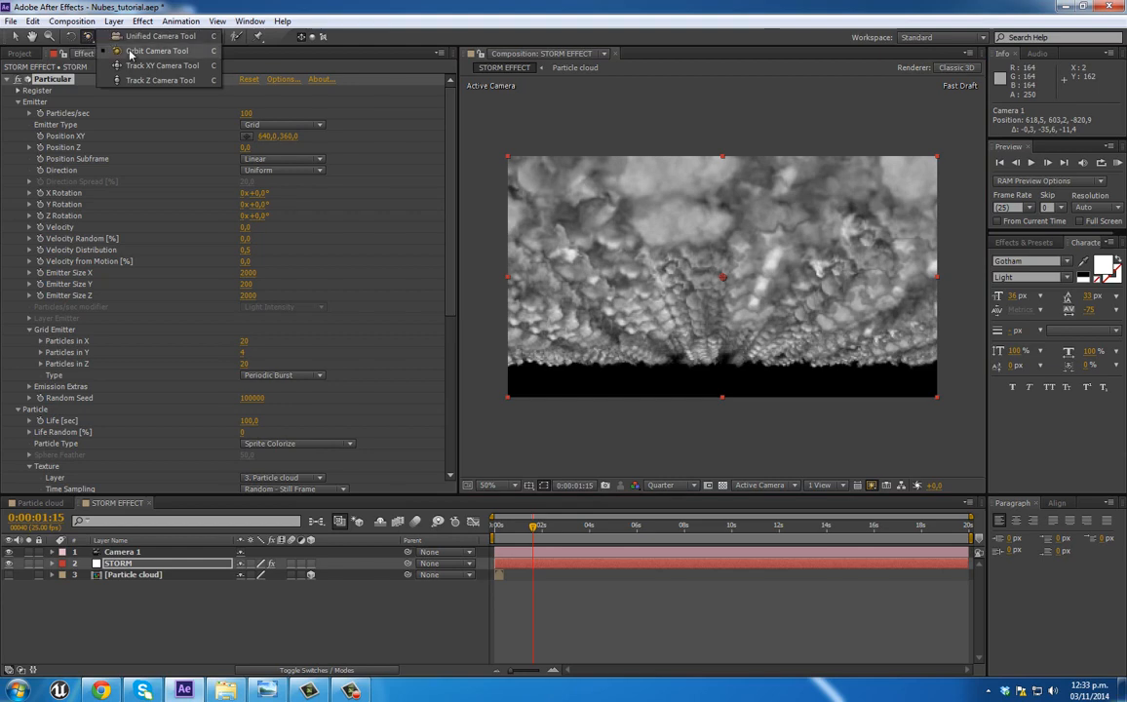
Step: Show the composition in two enlarged side-by-side views, with a zoomed-out Left view beside the Active Camera view
click(812, 485)
click(841, 519)
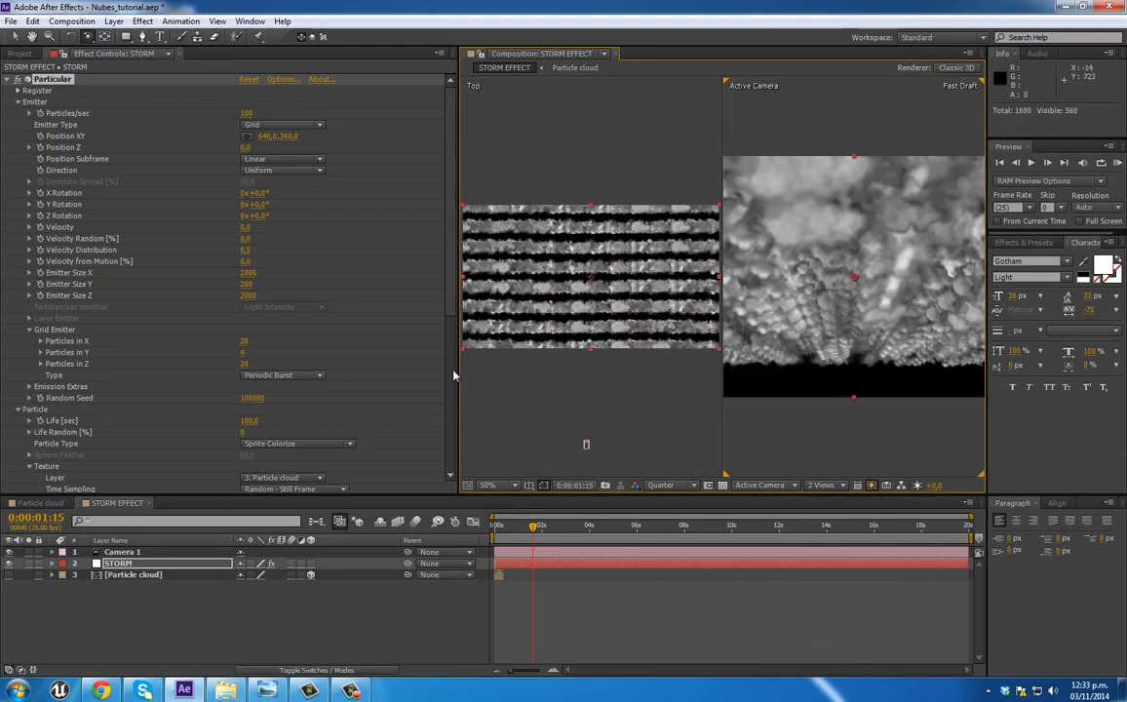
drag(458, 368, 276, 368)
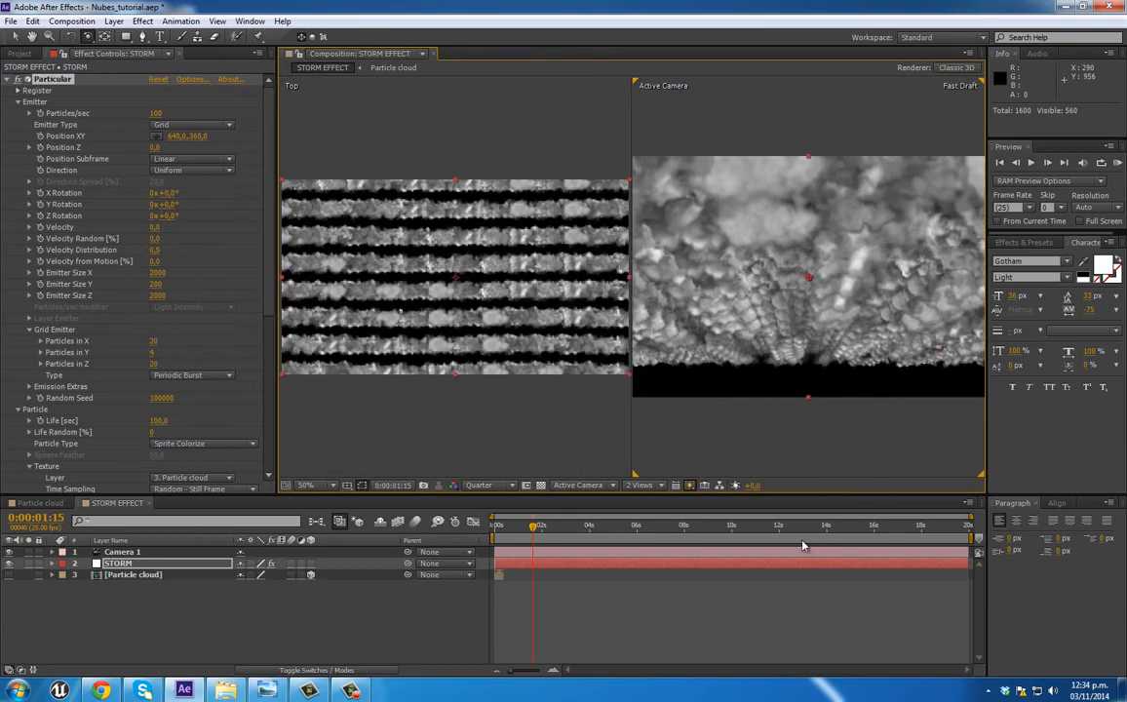
right_click(290, 91)
click(291, 84)
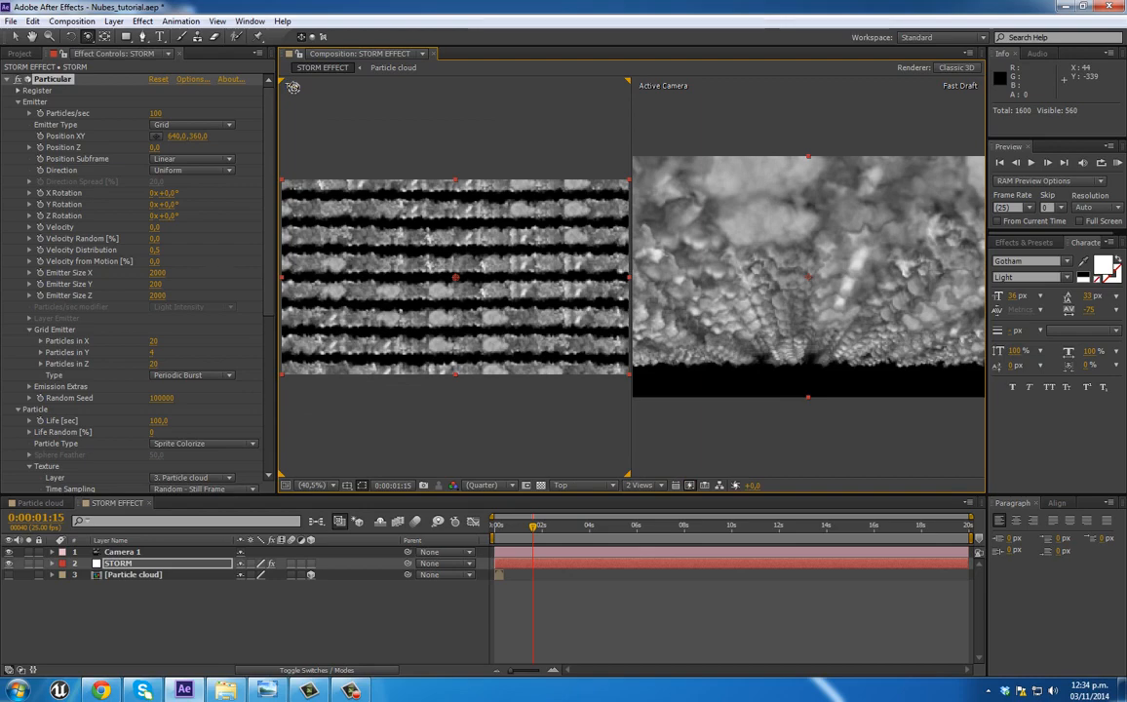
click(613, 486)
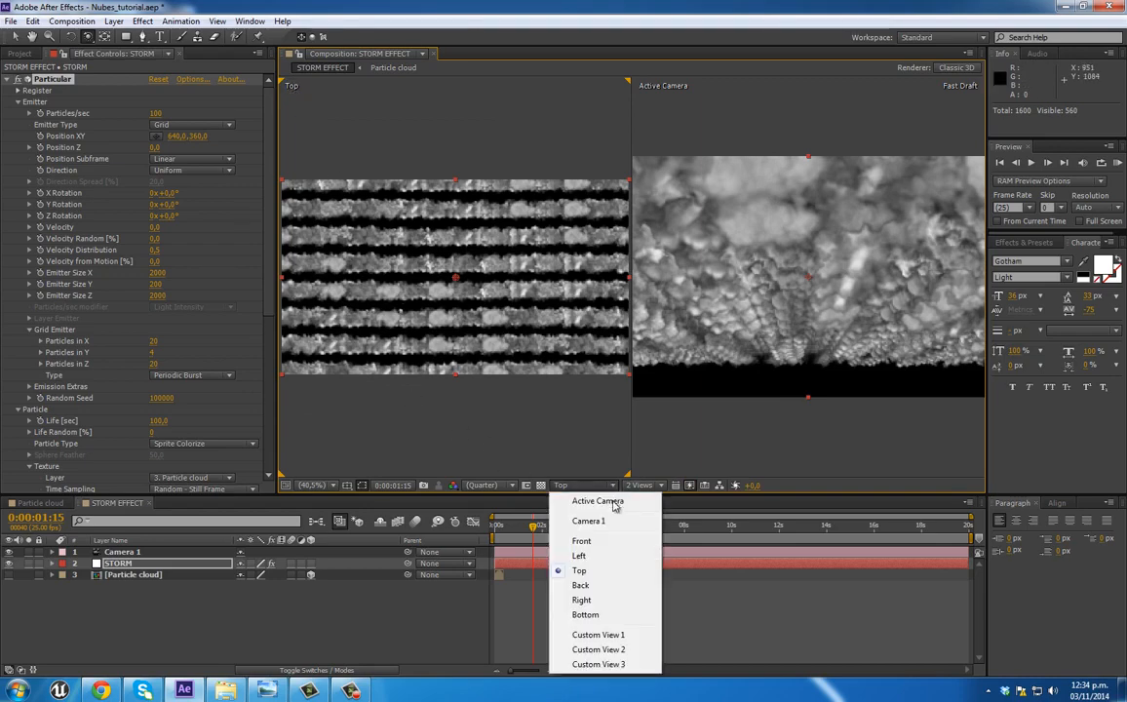
click(603, 559)
scroll(461, 274, down, 2)
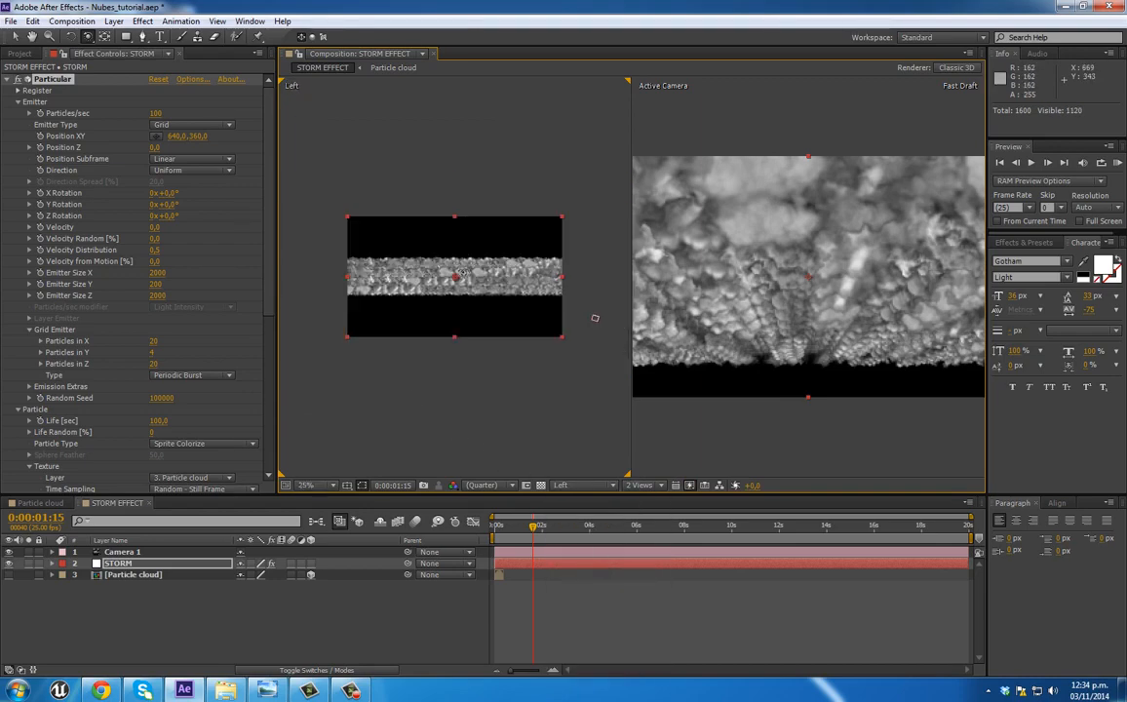
Step: In the Left view, move Camera 1 forward to the near edge of the clouds and shift its point of interest toward their far end
click(15, 37)
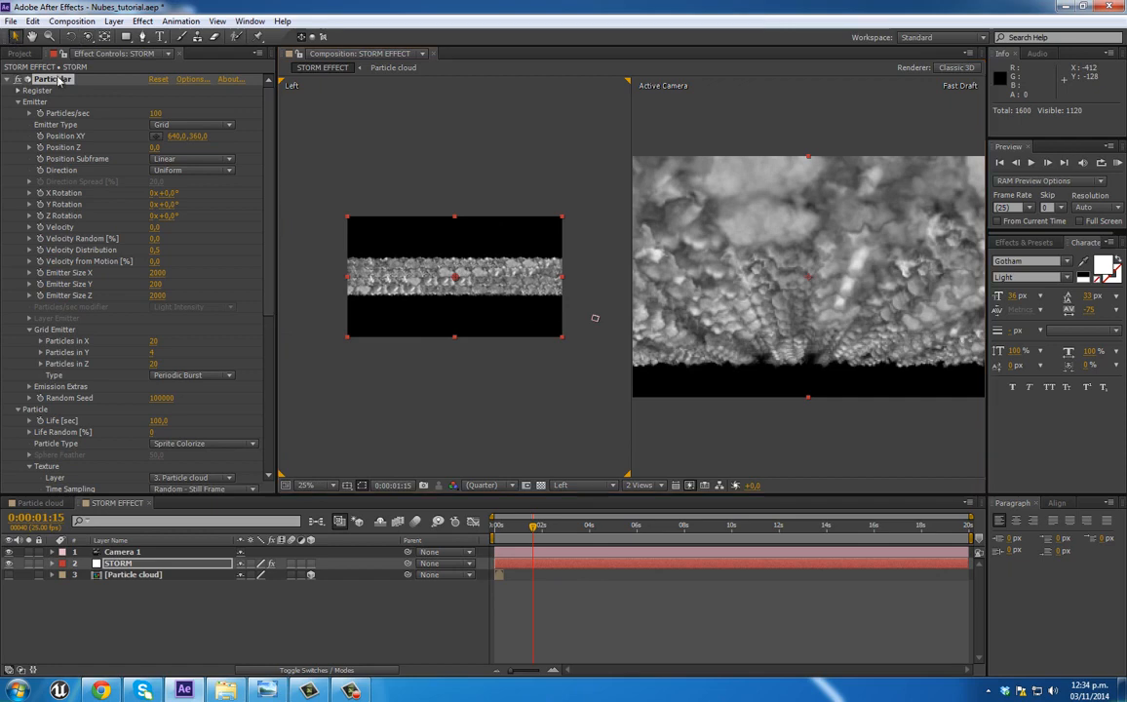
click(596, 319)
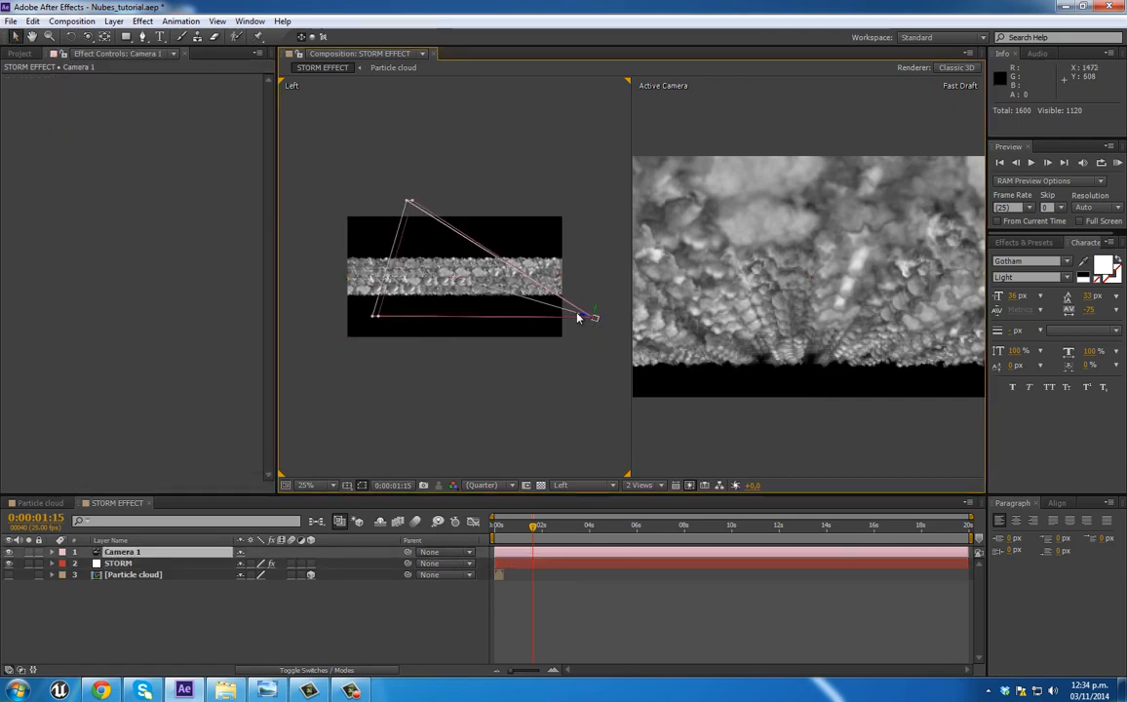
drag(599, 324, 559, 323)
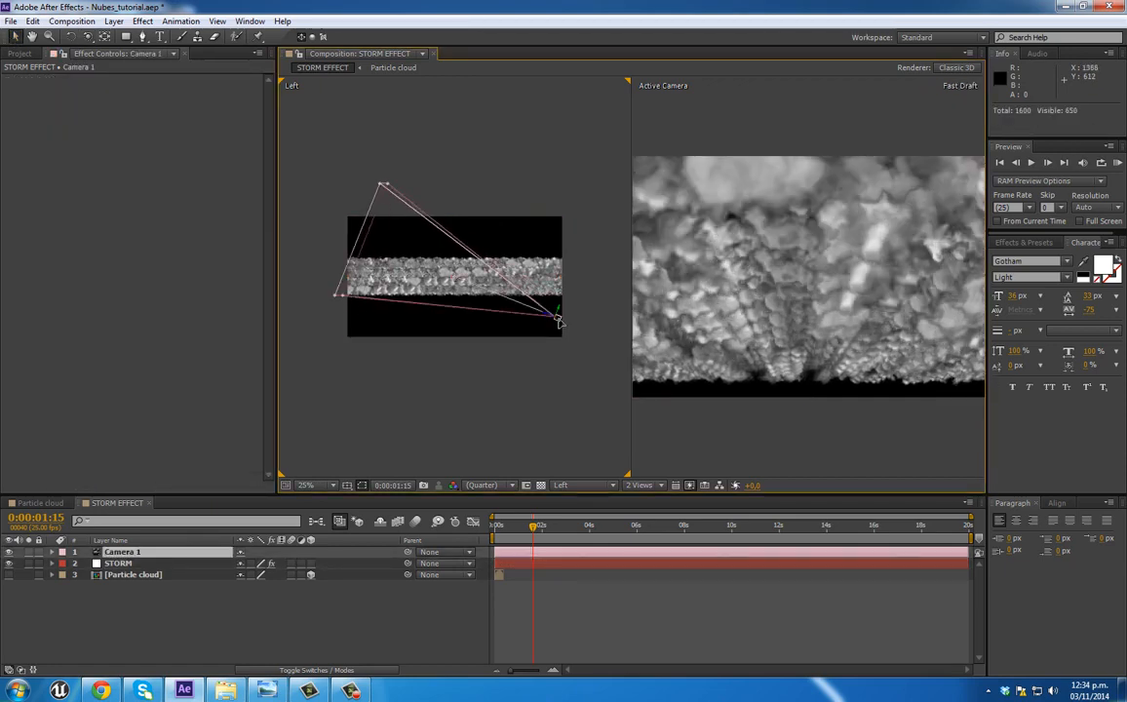
drag(457, 277, 351, 275)
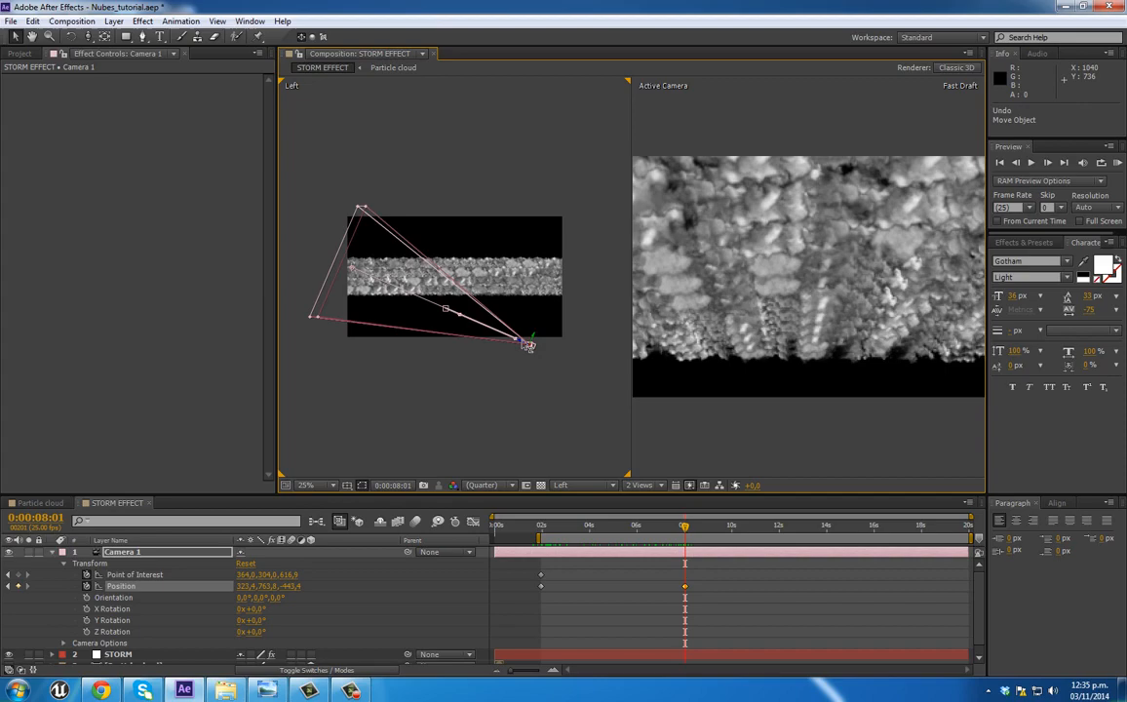
Step: At 0:00:08:01, use the Left view to move Camera 1 and its point of interest back along Z, to about -1203 and -467, and raise both
drag(534, 350, 654, 330)
drag(353, 268, 501, 248)
key(space)
drag(568, 326, 577, 314)
drag(446, 272, 448, 259)
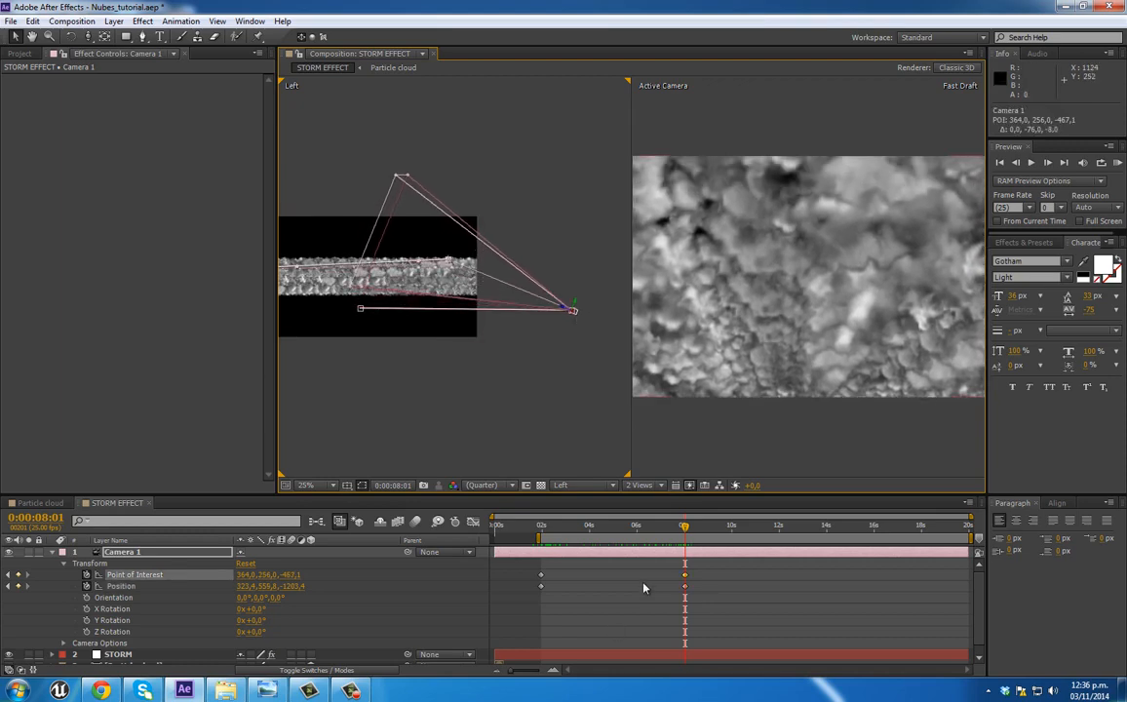
drag(544, 531, 687, 528)
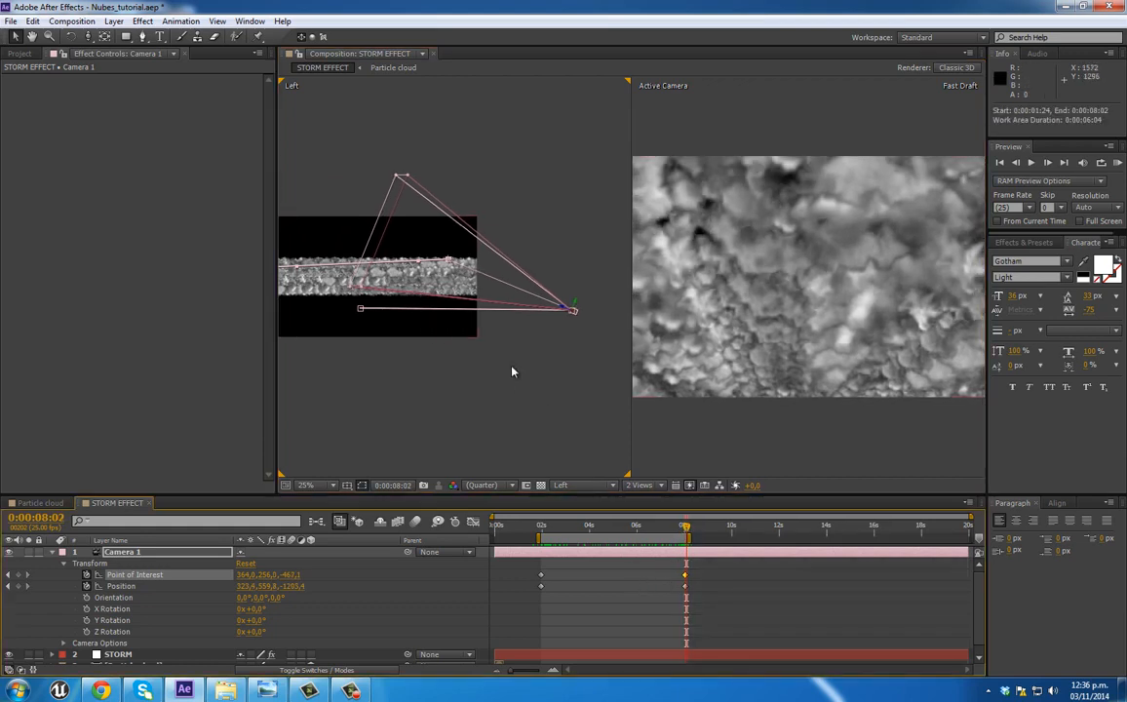
Step: Return the composition to a single Active Camera view and scrub the camera move from about 2 seconds to 0:00:02:21
click(644, 484)
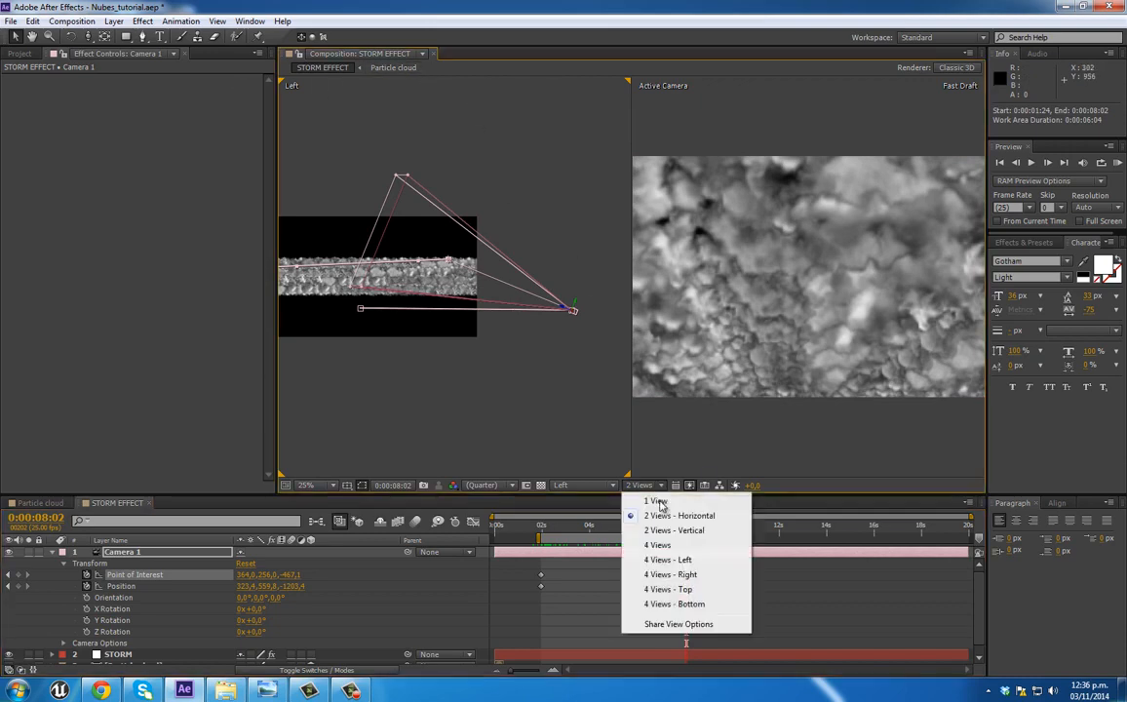
click(657, 502)
mouse_move(543, 532)
mouse_down()
mouse_move(664, 541)
mouse_move(561, 540)
mouse_up()
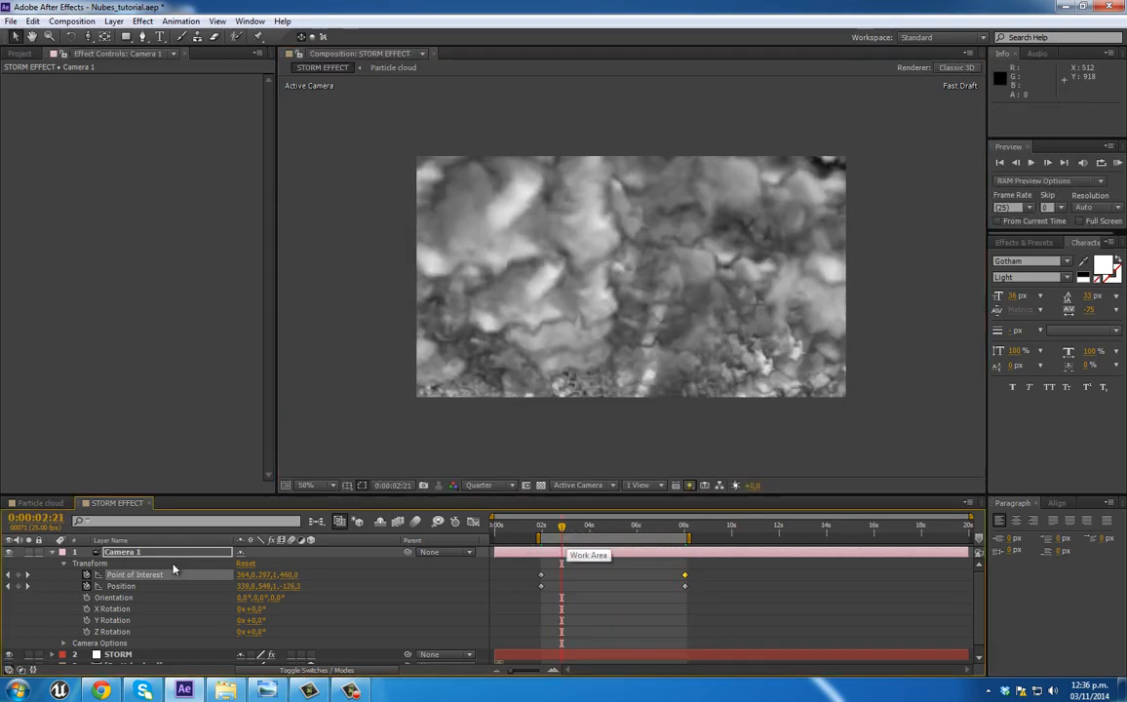
Step: Add the expression wiggle (2,10); to Camera 1's Point of Interest and preview the shake from about 2 seconds
alt+click(87, 576)
text(wiggle (2,10);)
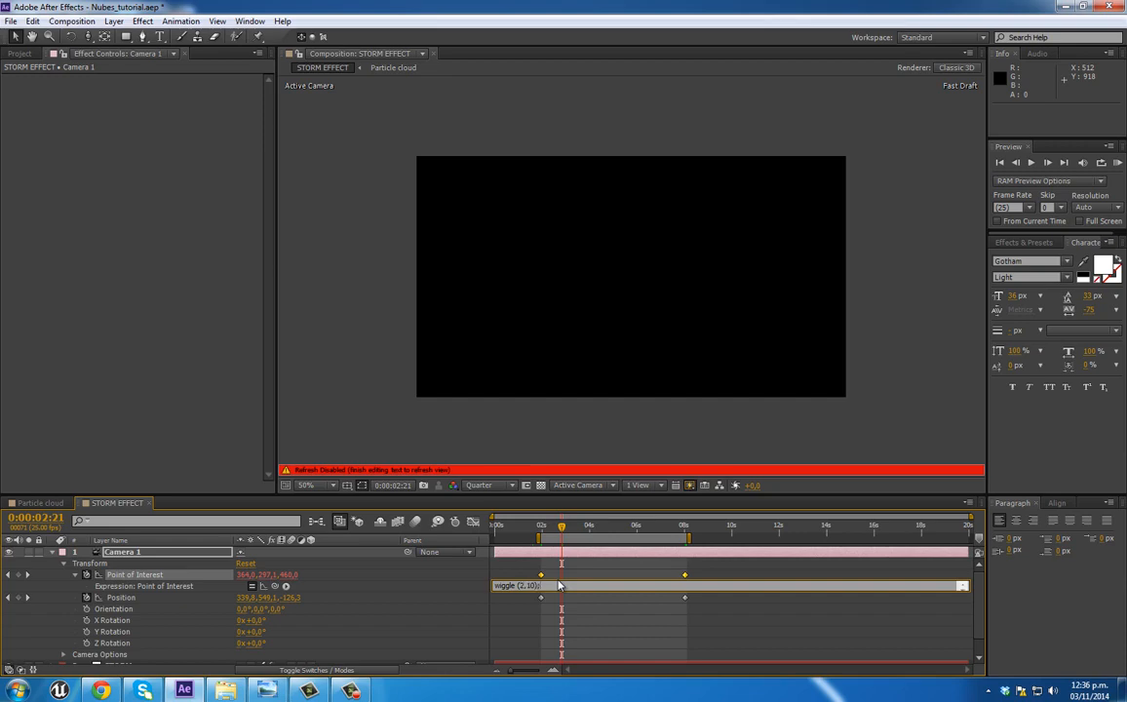
click(543, 527)
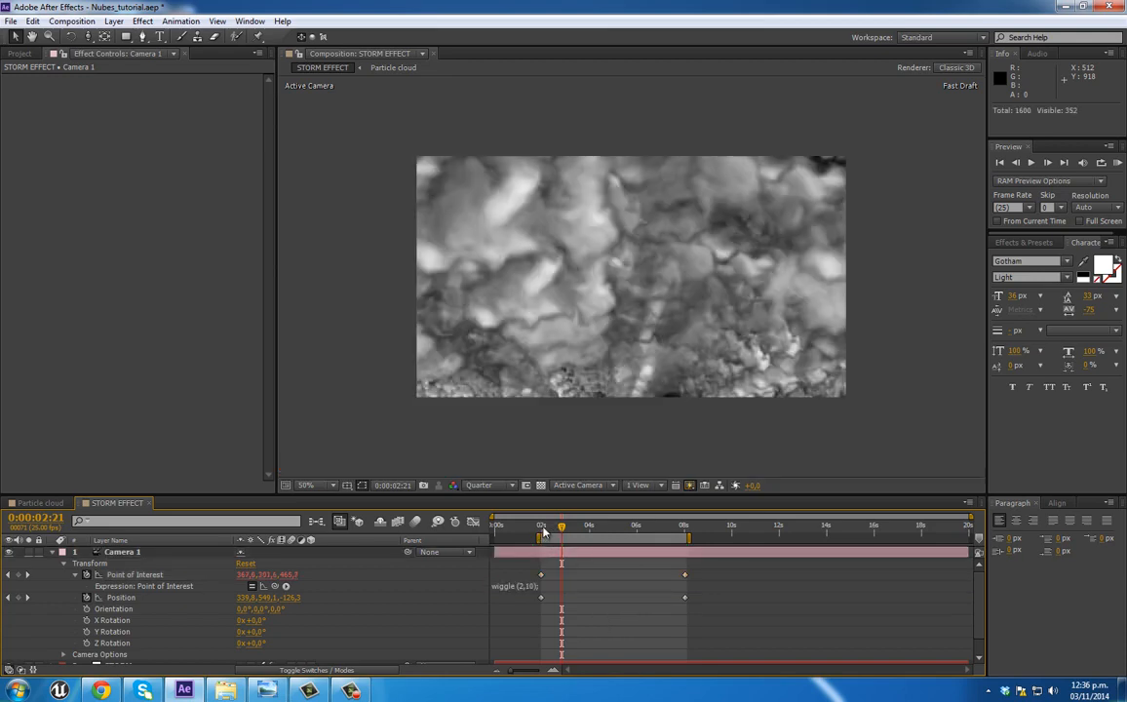
key(KP_0)
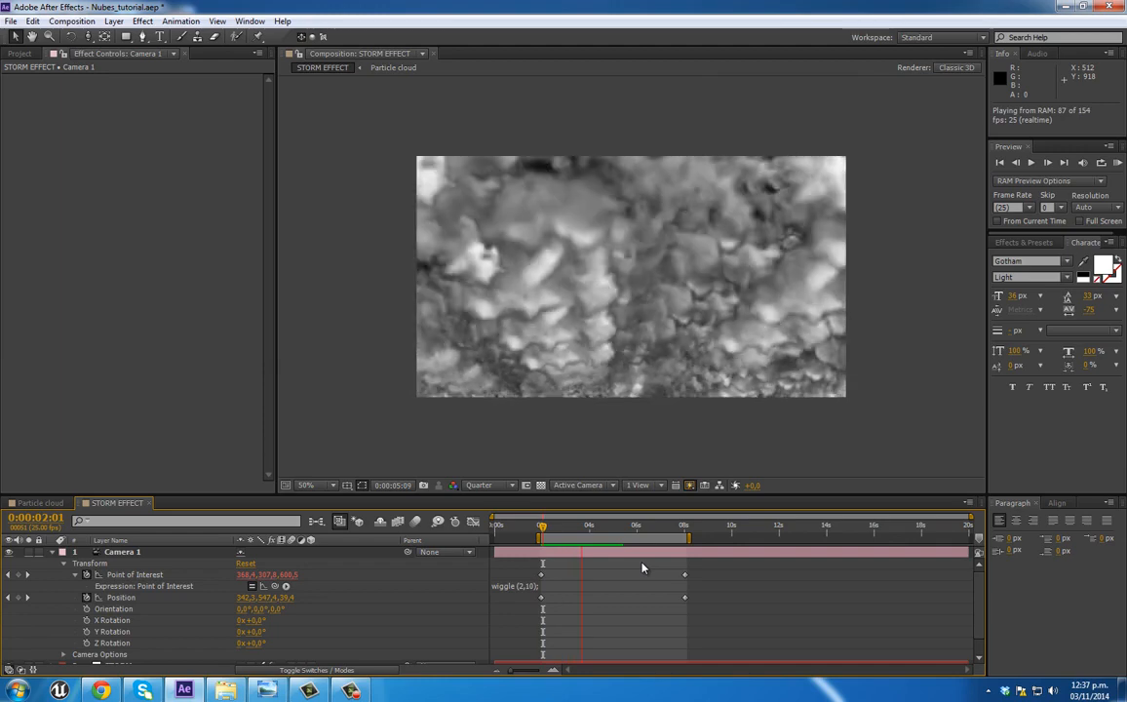
key(space)
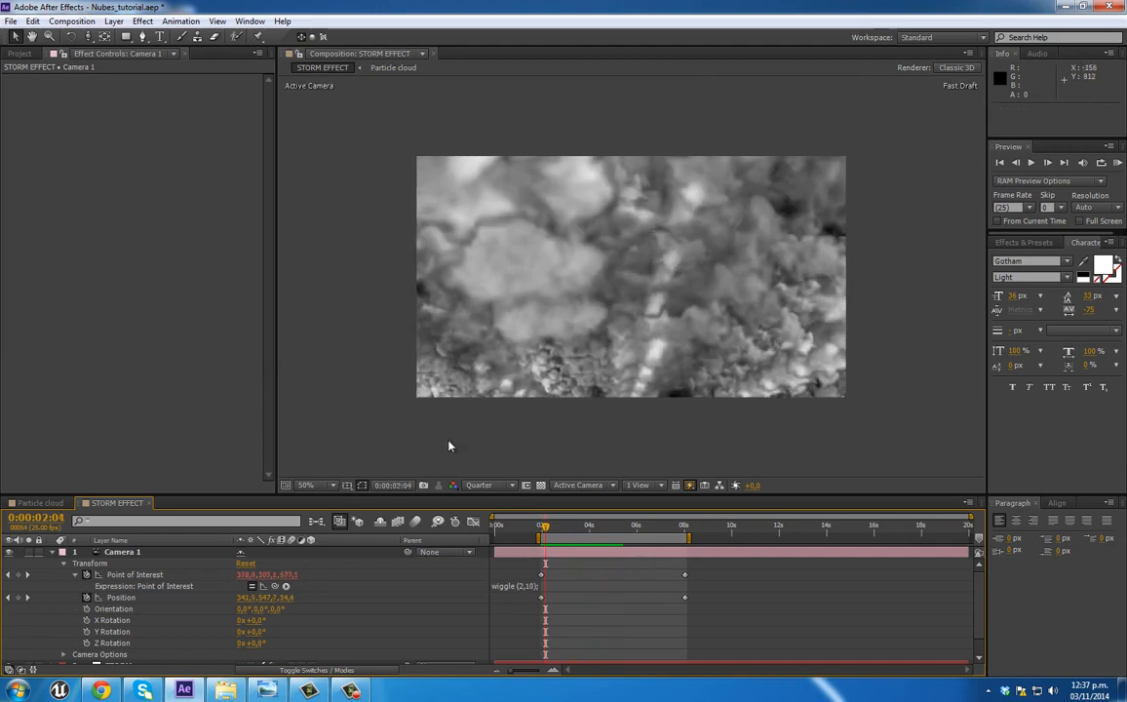
Step: Collapse Camera 1's properties and set the STORM layer's grid emitter to 40 particles in X, 8 in Y and 40 in Z
click(52, 553)
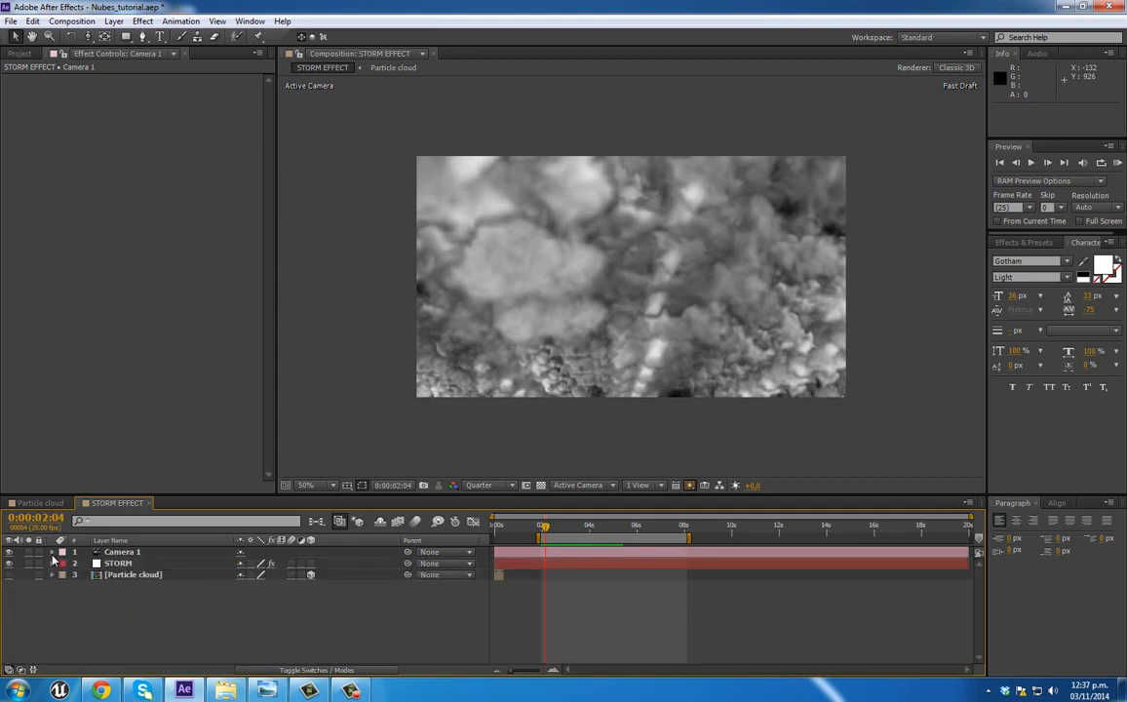
click(146, 564)
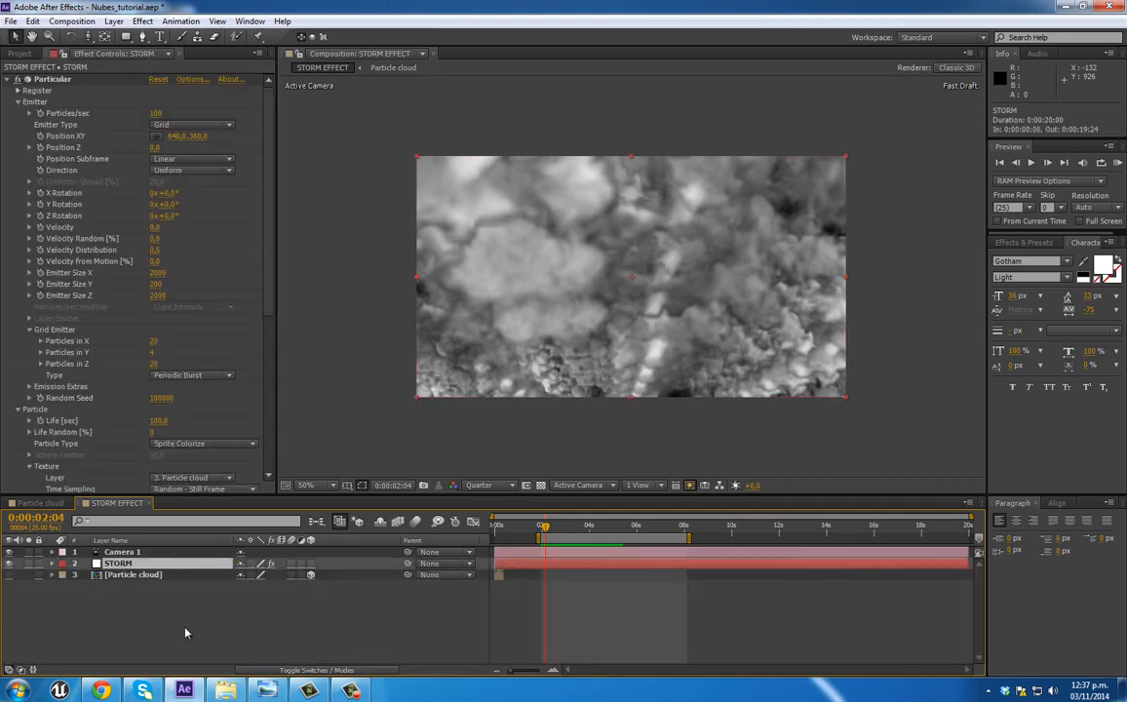
scroll(258, 234, down, 3)
scroll(272, 234, down, 3)
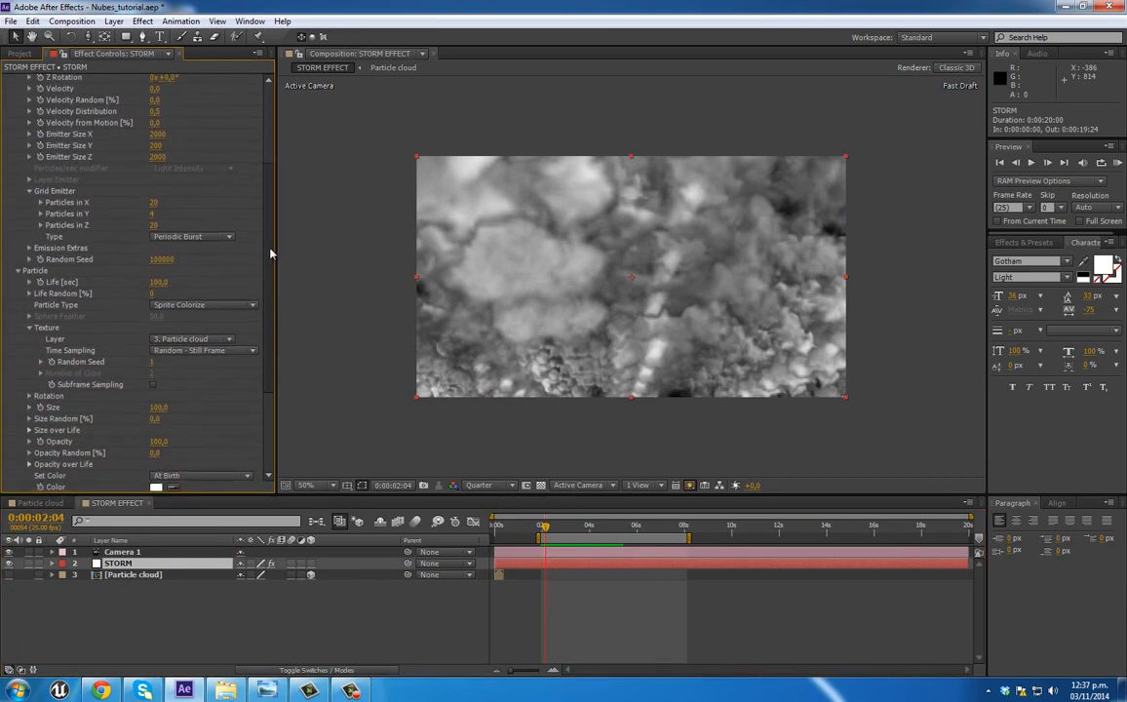
scroll(273, 254, down, 1)
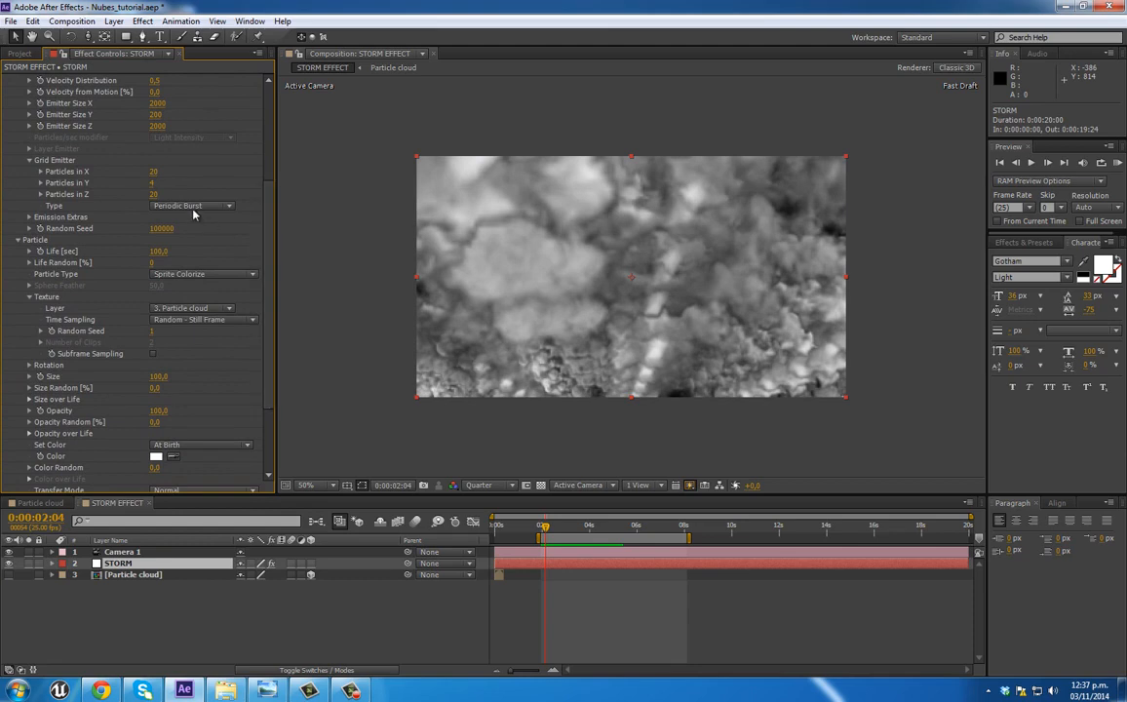
click(155, 172)
text(40)
key(Return)
click(153, 194)
text(40)
key(Return)
click(153, 184)
text(8)
key(Return)
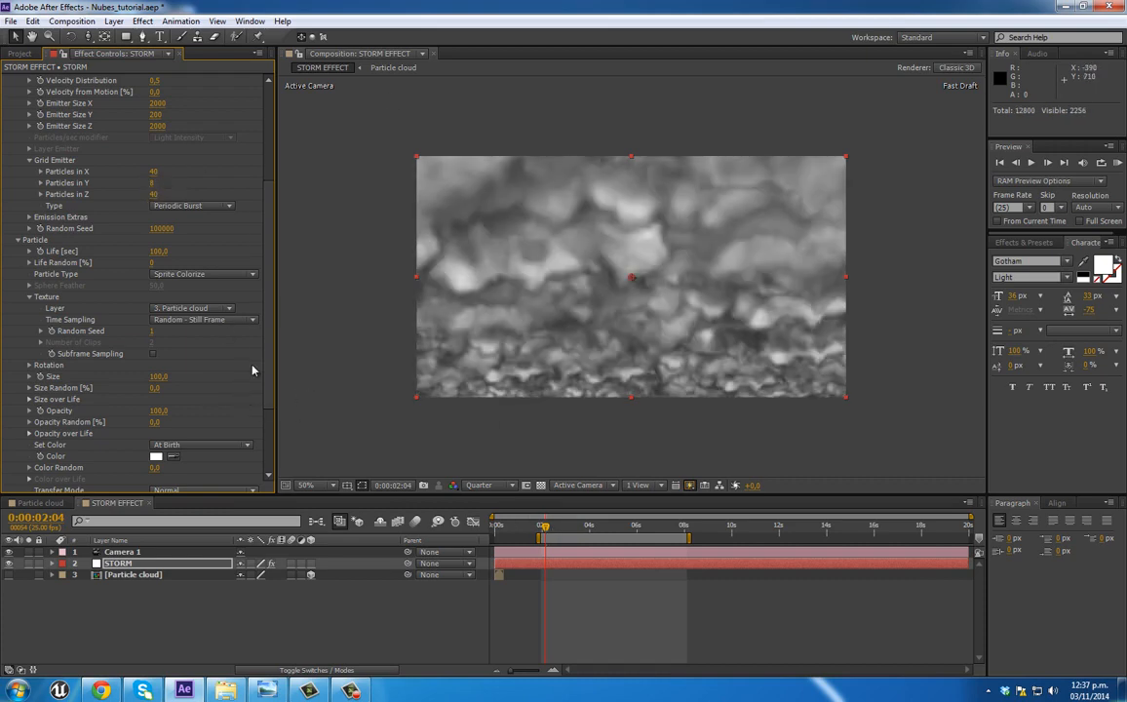
Step: Set the particles' Size to 89, Size Random to 53%, Opacity to 82 and Opacity Random to 18%, and check the look around 0:00:04:19
scroll(243, 307, down, 3)
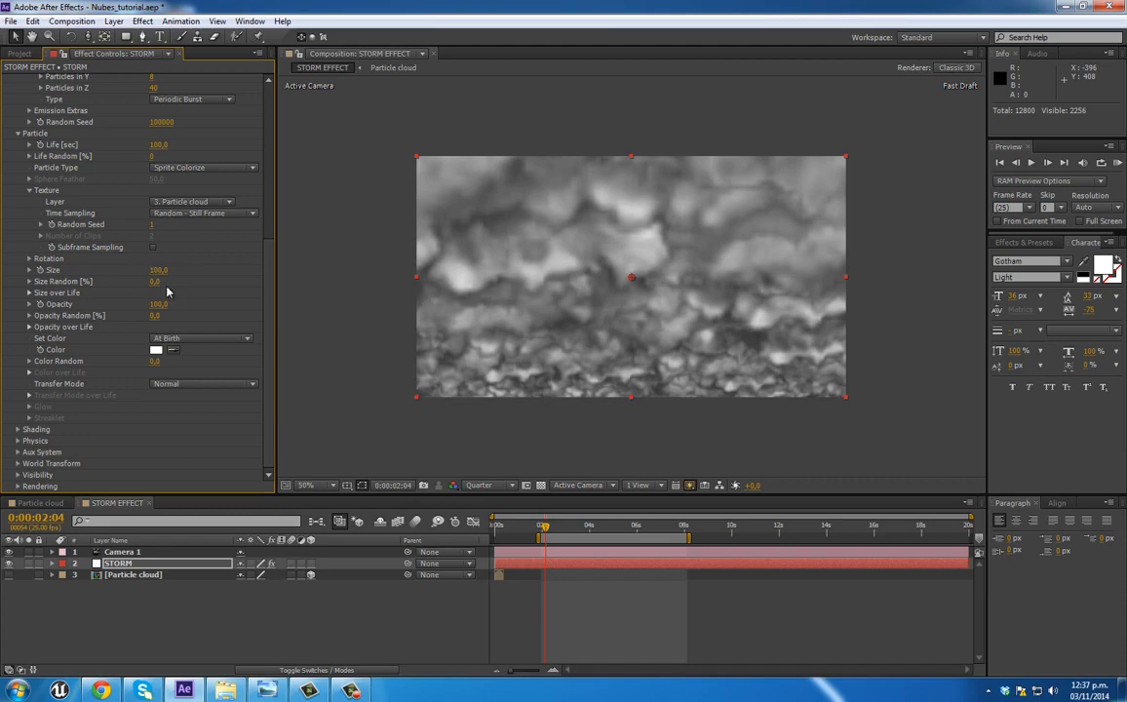
mouse_move(170, 281)
mouse_down()
mouse_move(193, 282)
mouse_move(144, 269)
mouse_move(162, 269)
mouse_up()
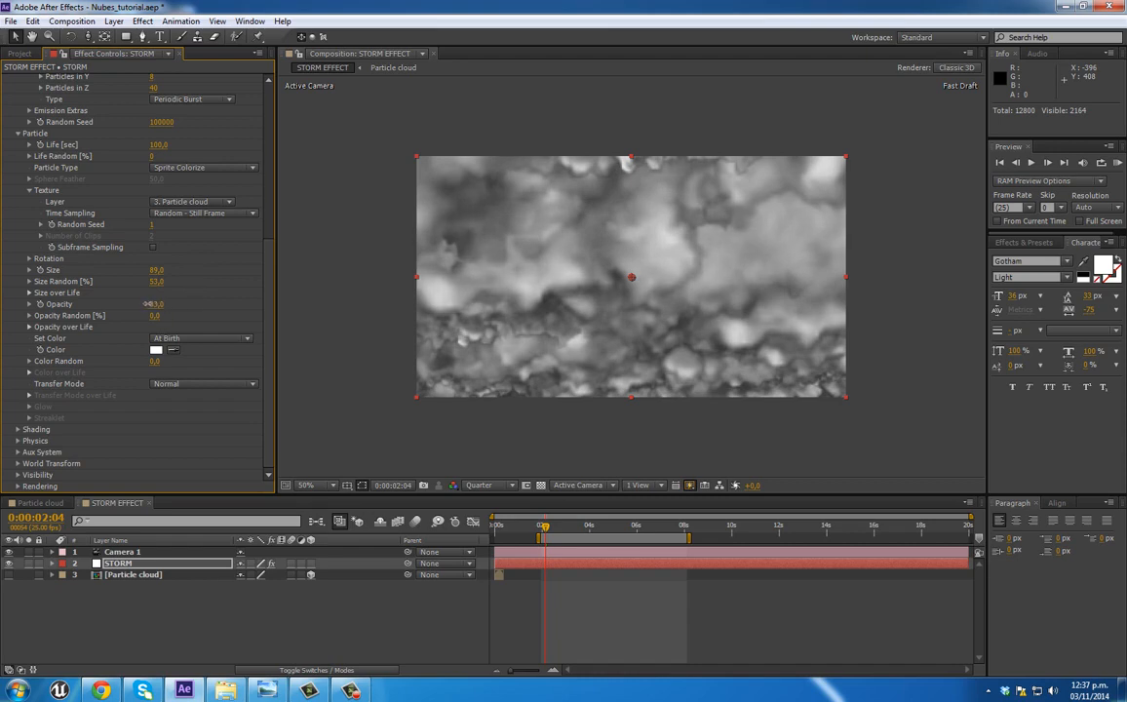
drag(140, 303, 139, 303)
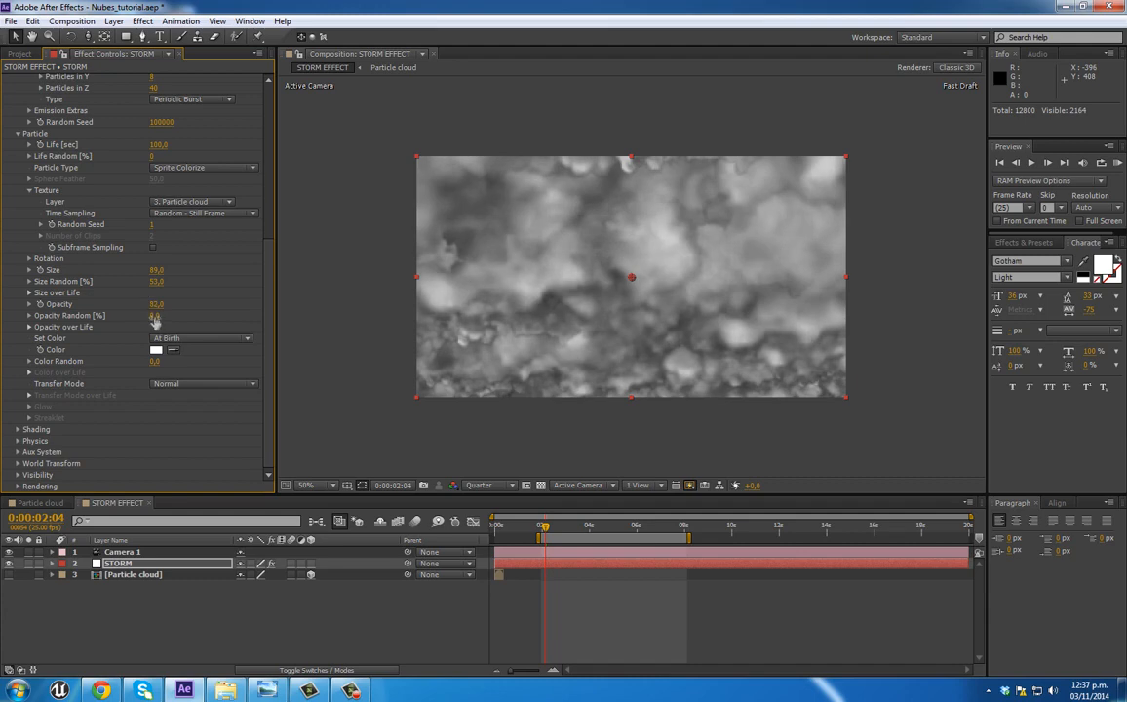
mouse_move(166, 316)
mouse_down()
mouse_move(178, 316)
mouse_move(166, 316)
mouse_up()
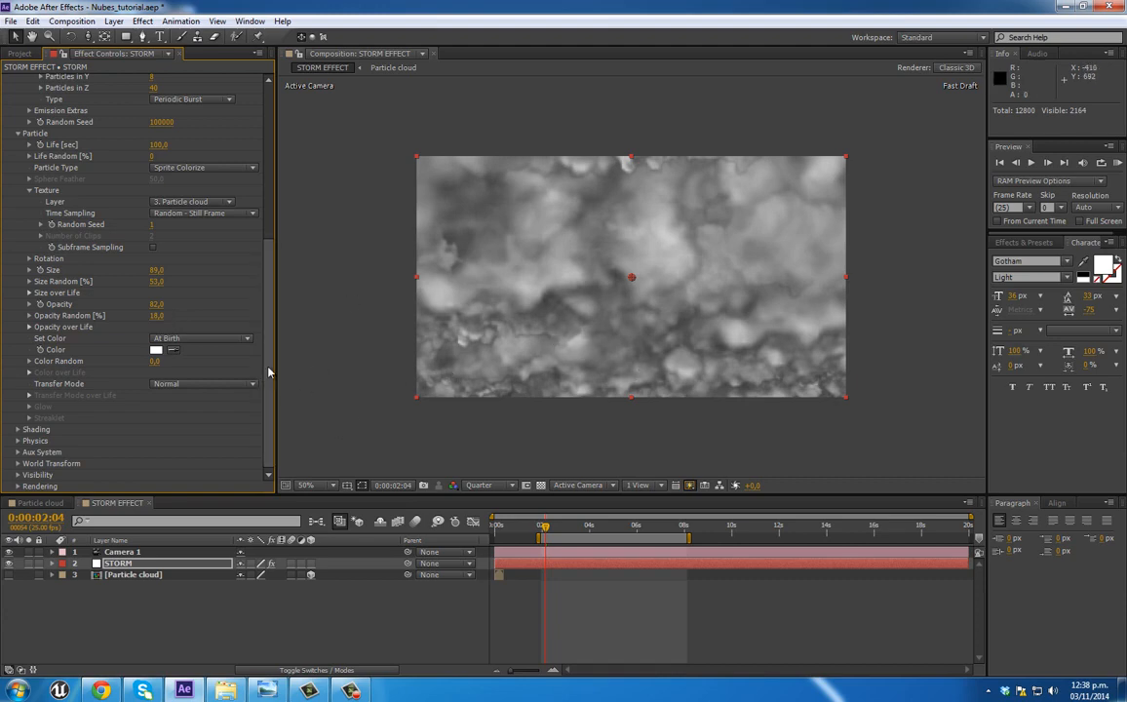
drag(549, 526, 619, 532)
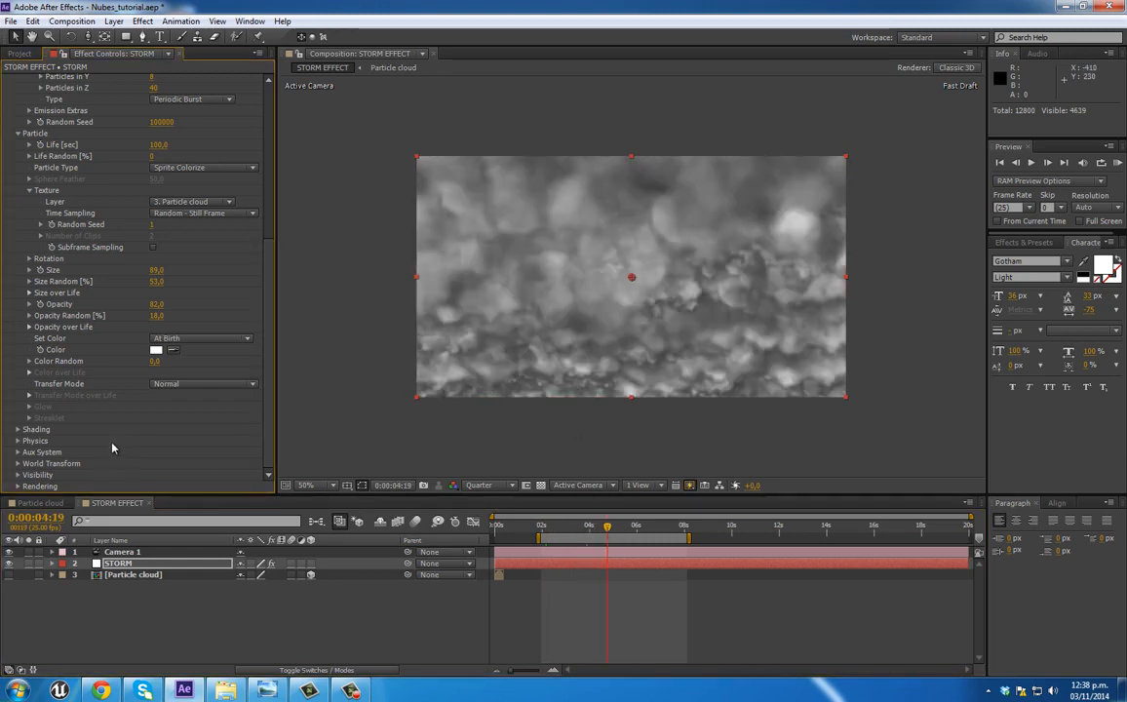
Step: Set Affect Position to 200 in the Turbulence Field of Particular's Air physics and preview the motion from about 2 seconds
click(17, 444)
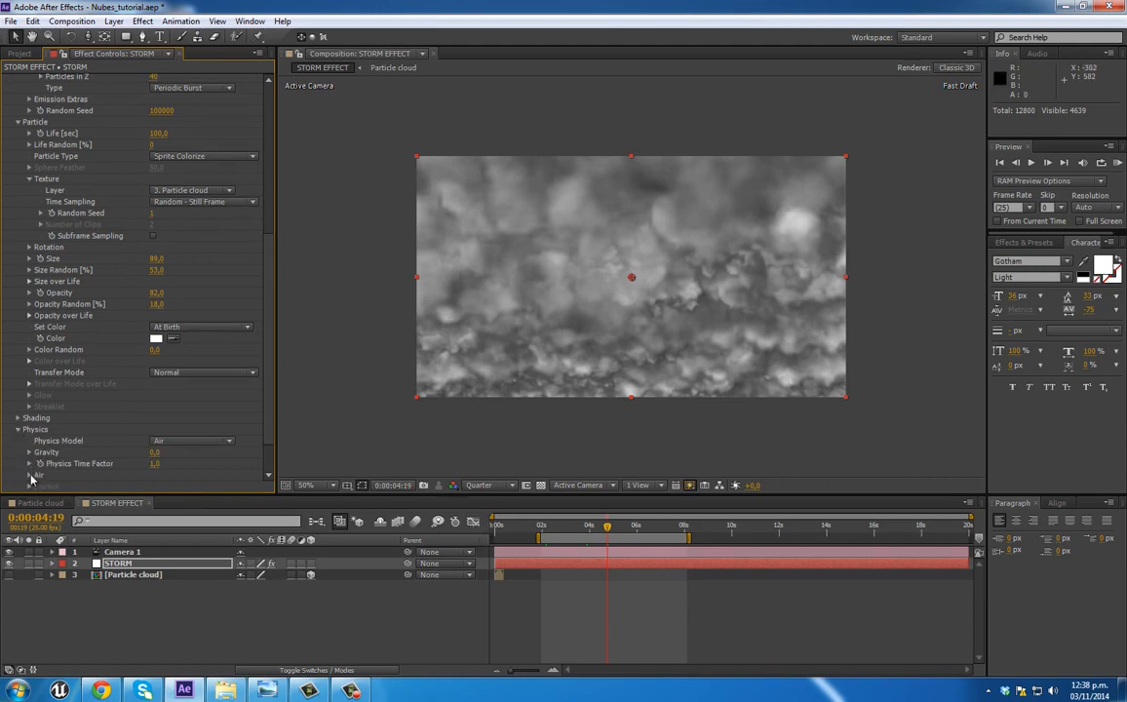
click(29, 475)
scroll(59, 410, down, 4)
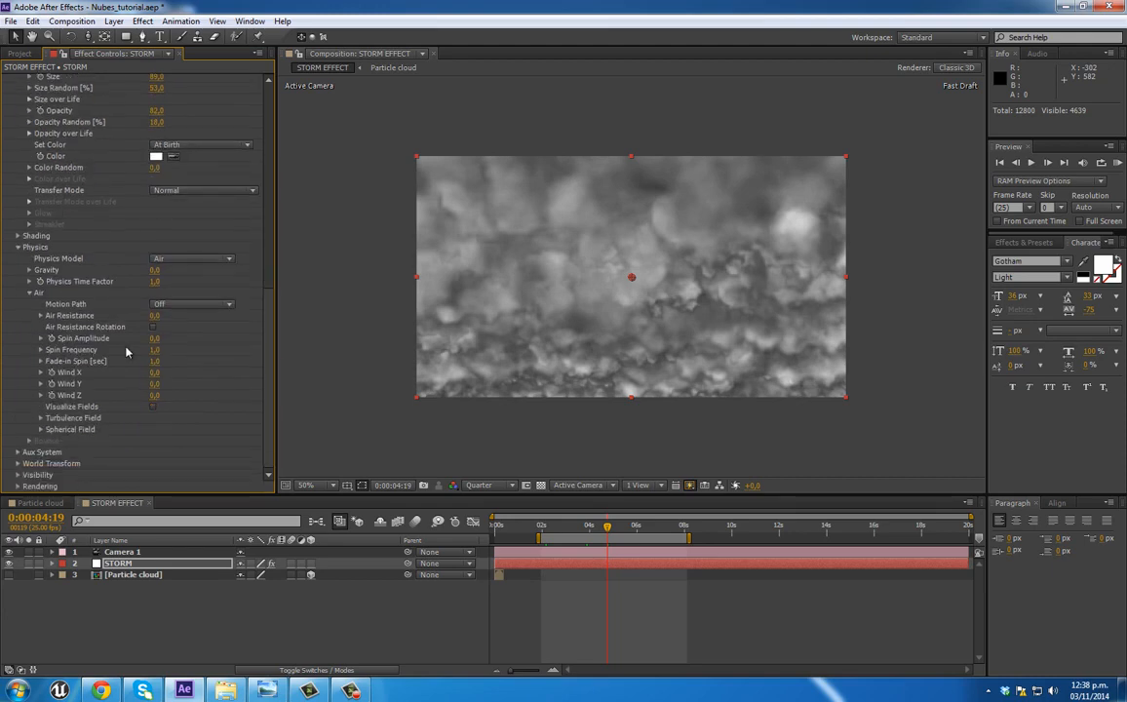
click(41, 418)
scroll(41, 423, down, 2)
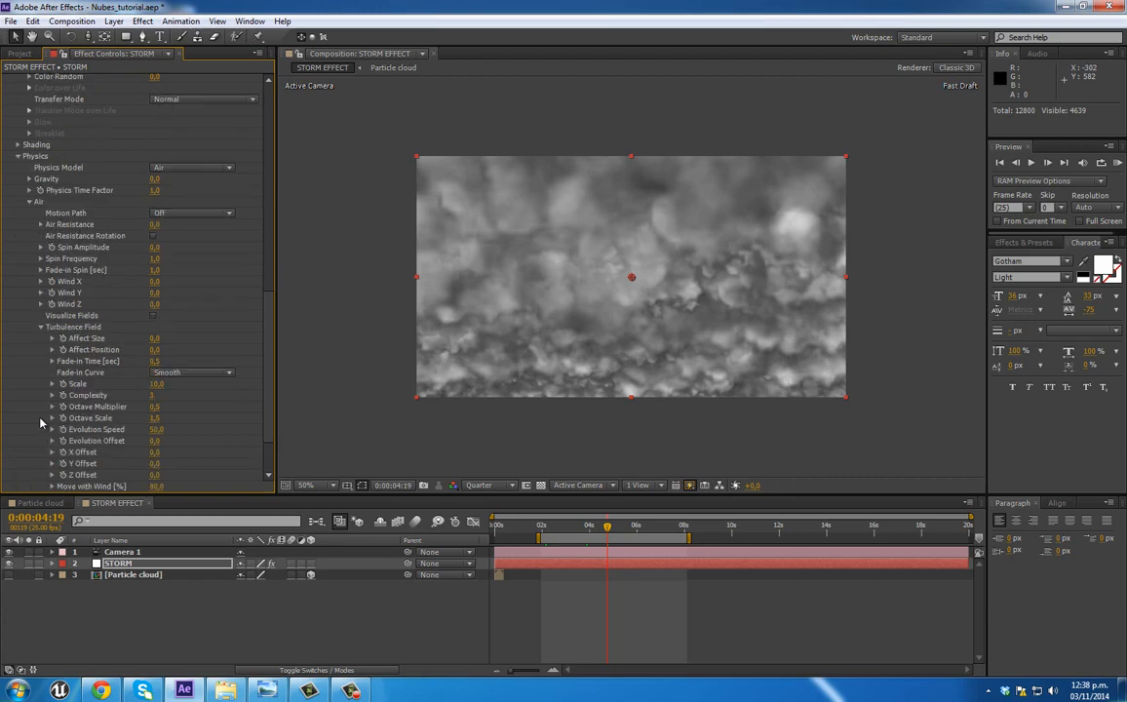
drag(148, 349, 212, 349)
click(159, 351)
text(200)
key(Return)
click(543, 528)
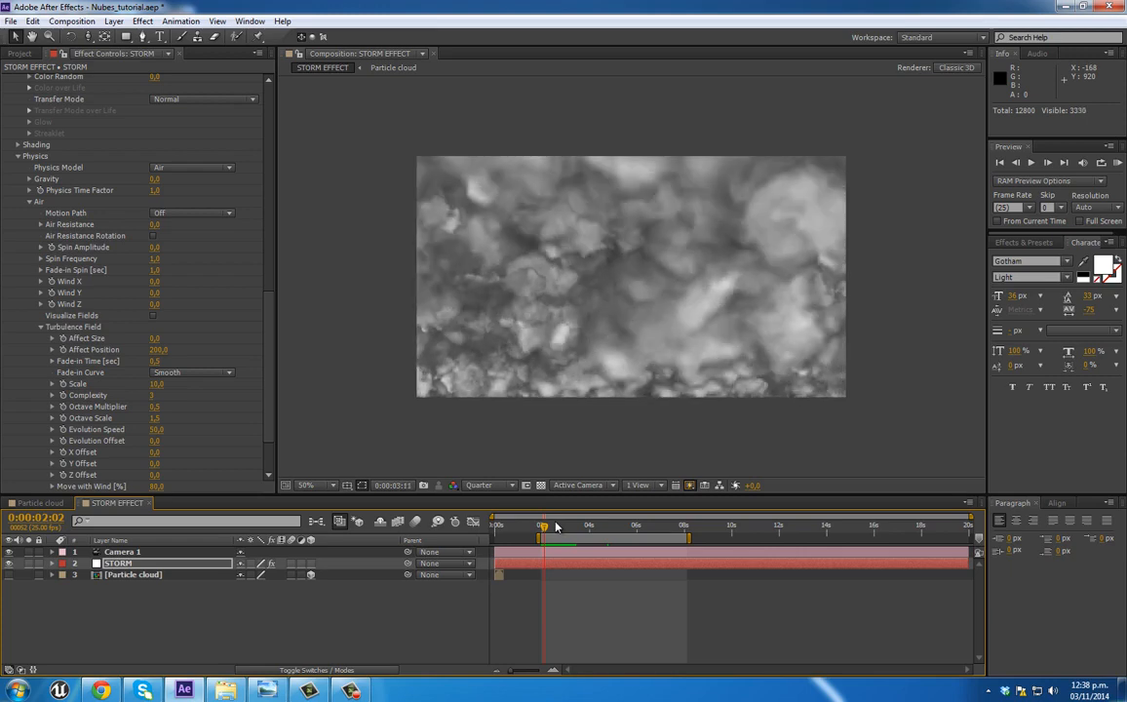
key(space)
key(space)
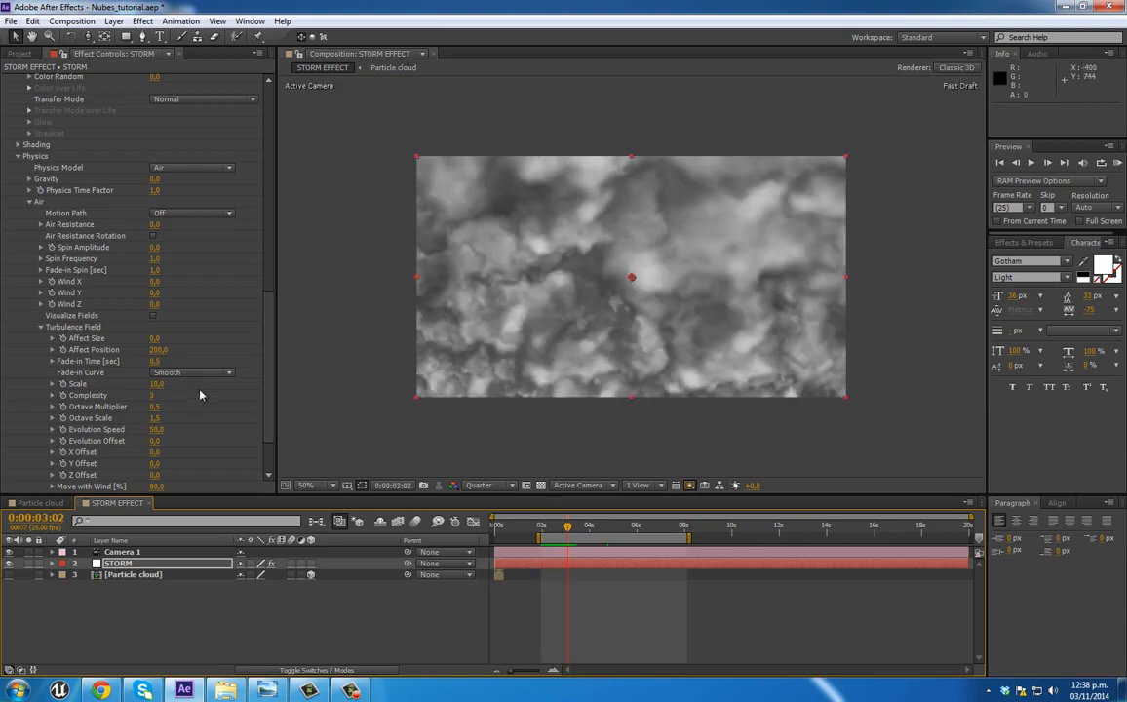
Step: Set the Turbulence Field's Scale to 8 and Complexity to 2, and play a short preview
click(158, 384)
text(8)
key(Return)
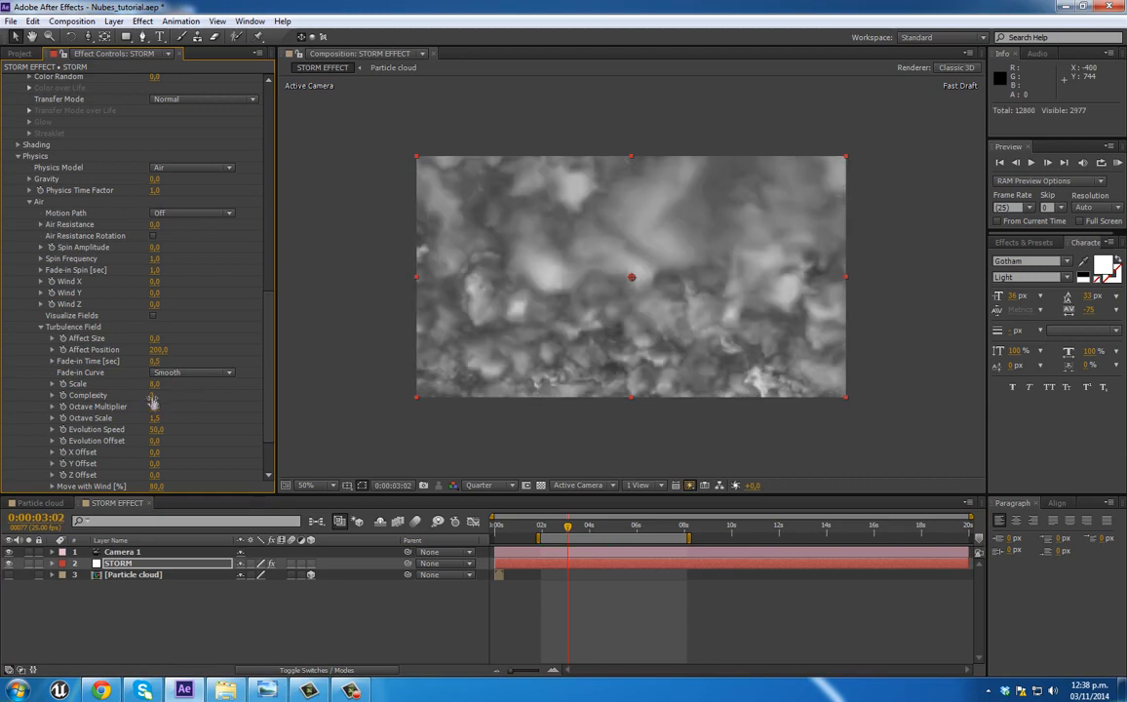
click(154, 396)
text(2)
key(Return)
key(space)
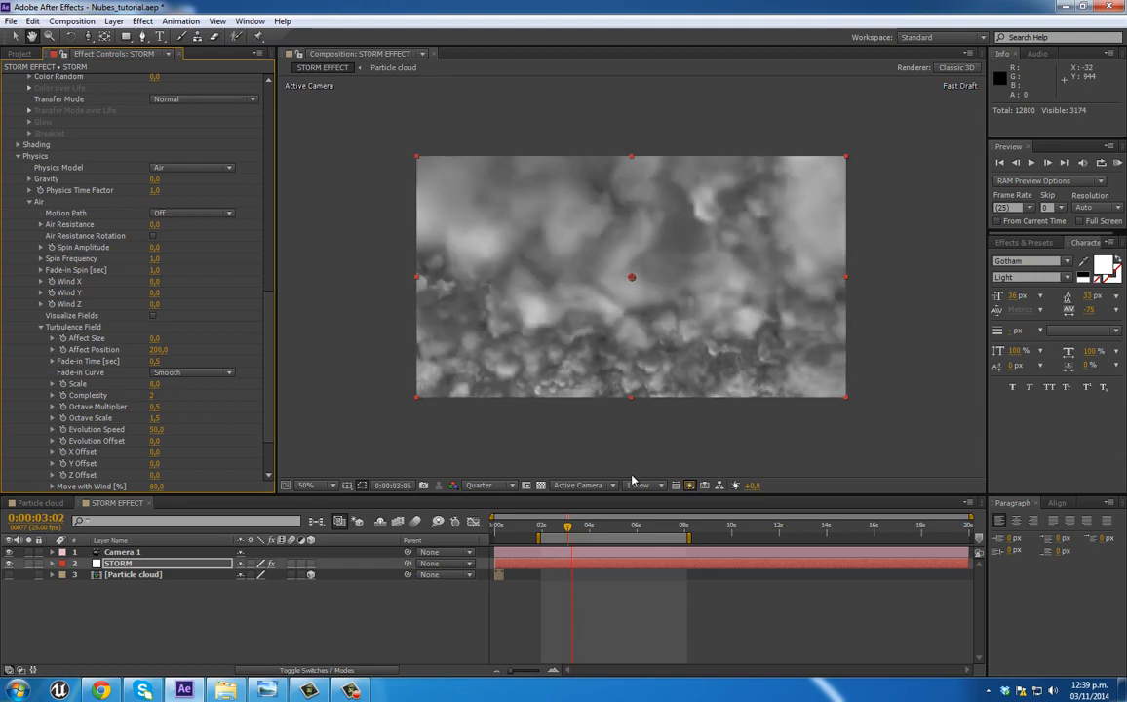
key(space)
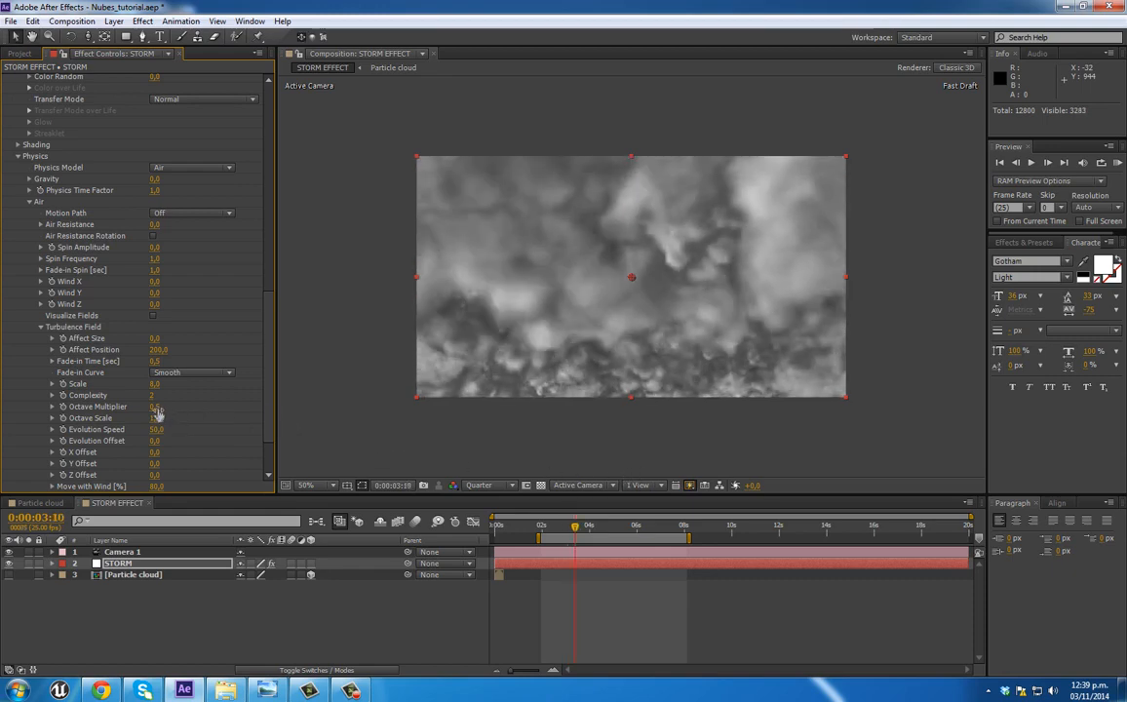
Step: Set the Turbulence Field's Octave Multiplier to 3 and preview the clouds from about 2 seconds
click(154, 409)
key(Return)
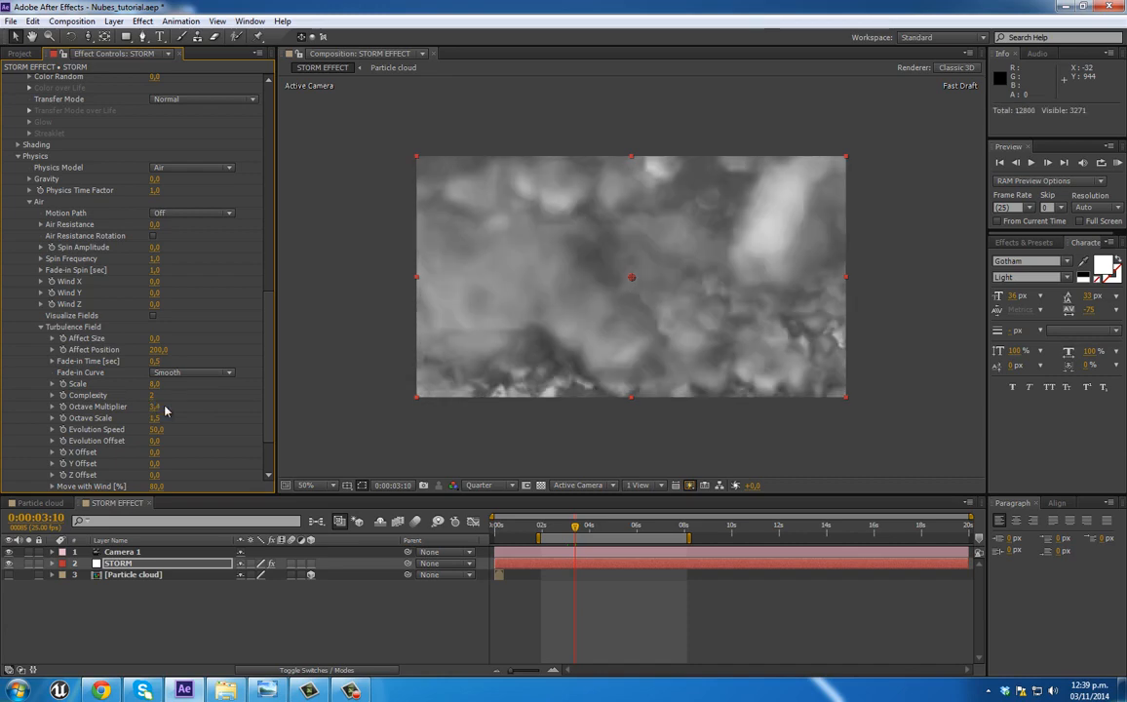
click(159, 408)
key(Return)
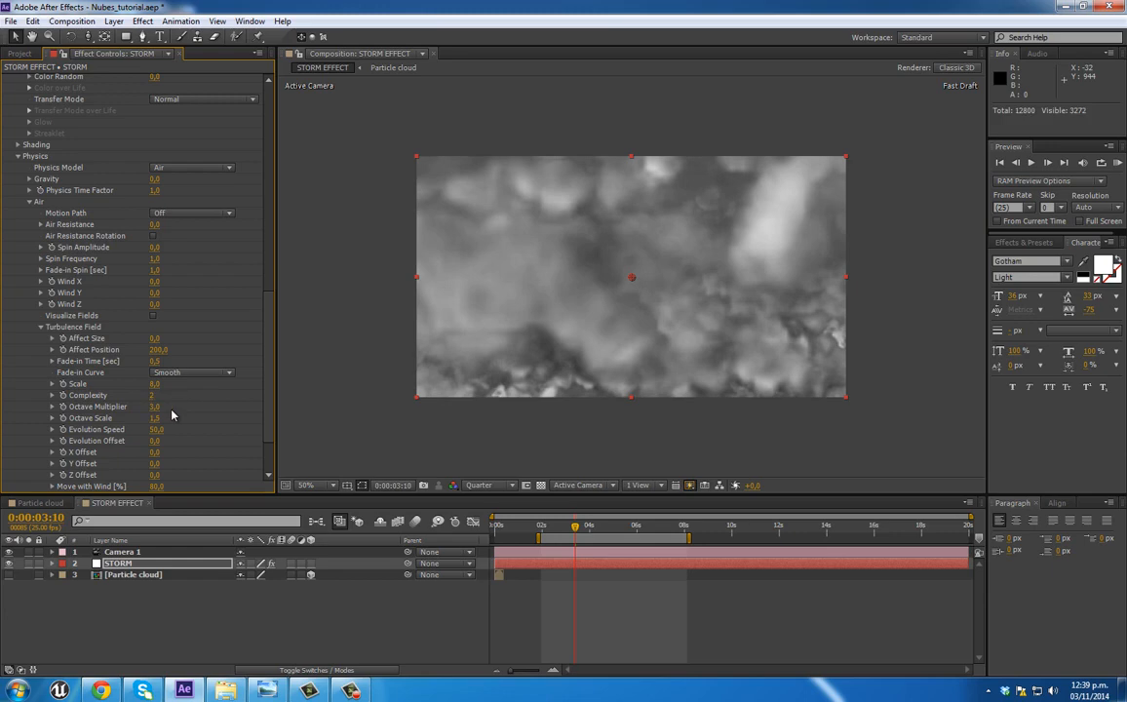
click(545, 528)
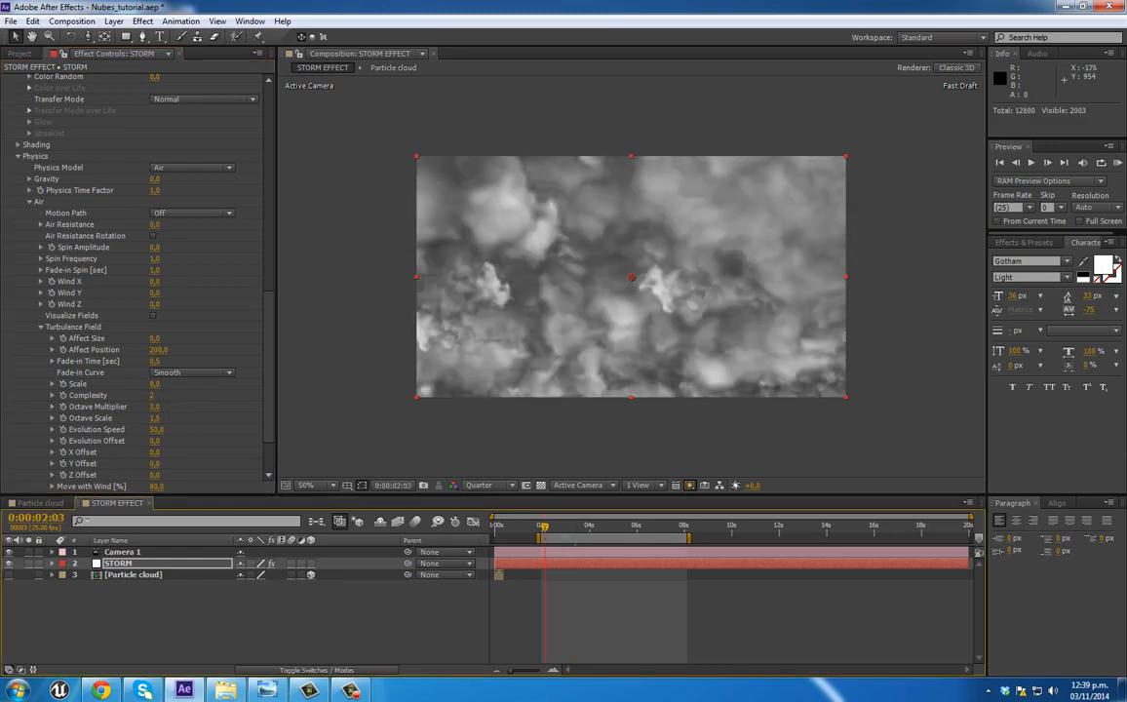
key(KP_0)
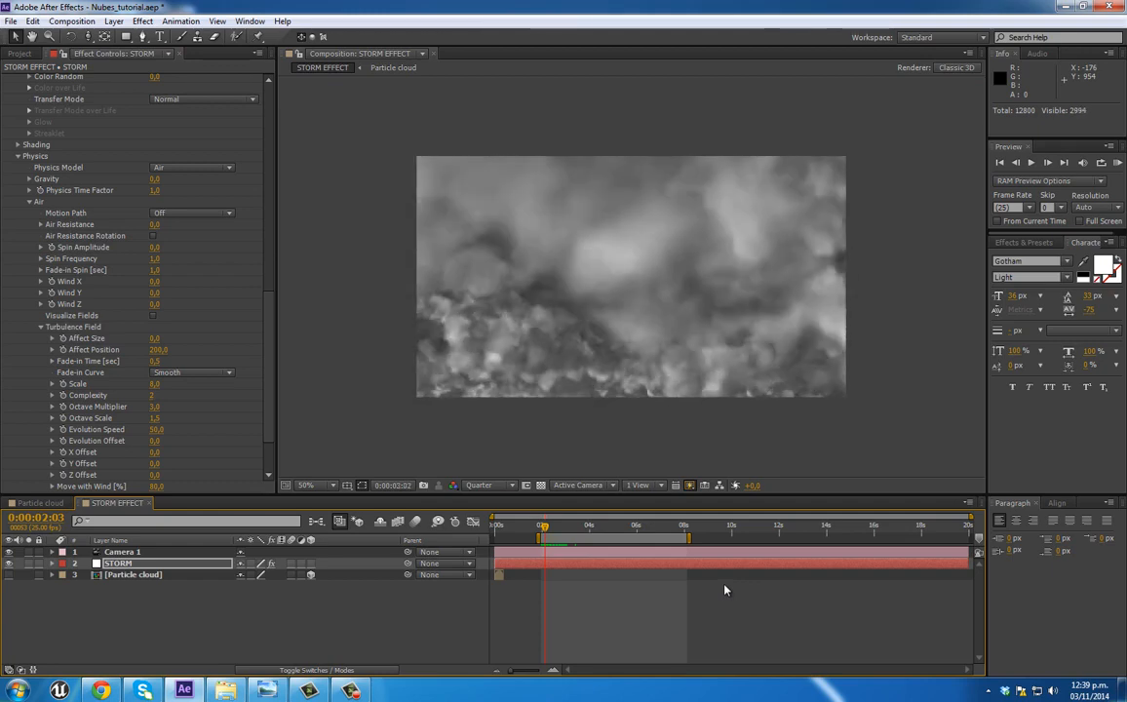
key(space)
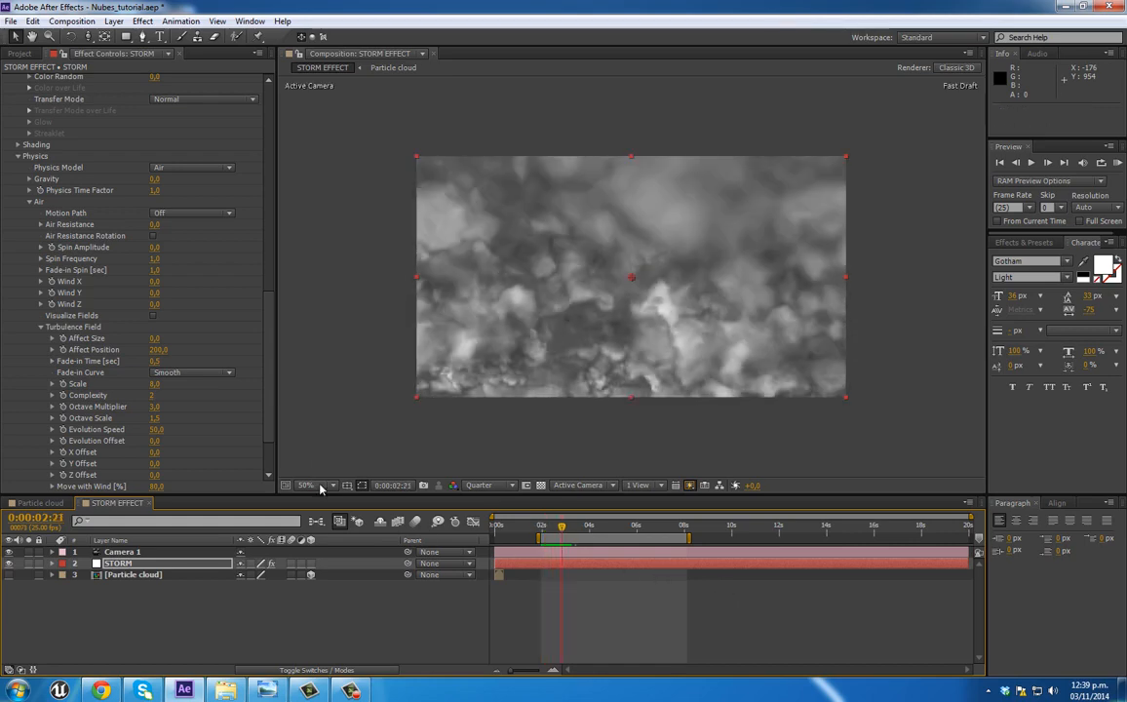
Step: Set the Turbulence Field's Octave Scale to 0,4 and play a preview from 0:00:02:06
click(155, 418)
text(0,4)
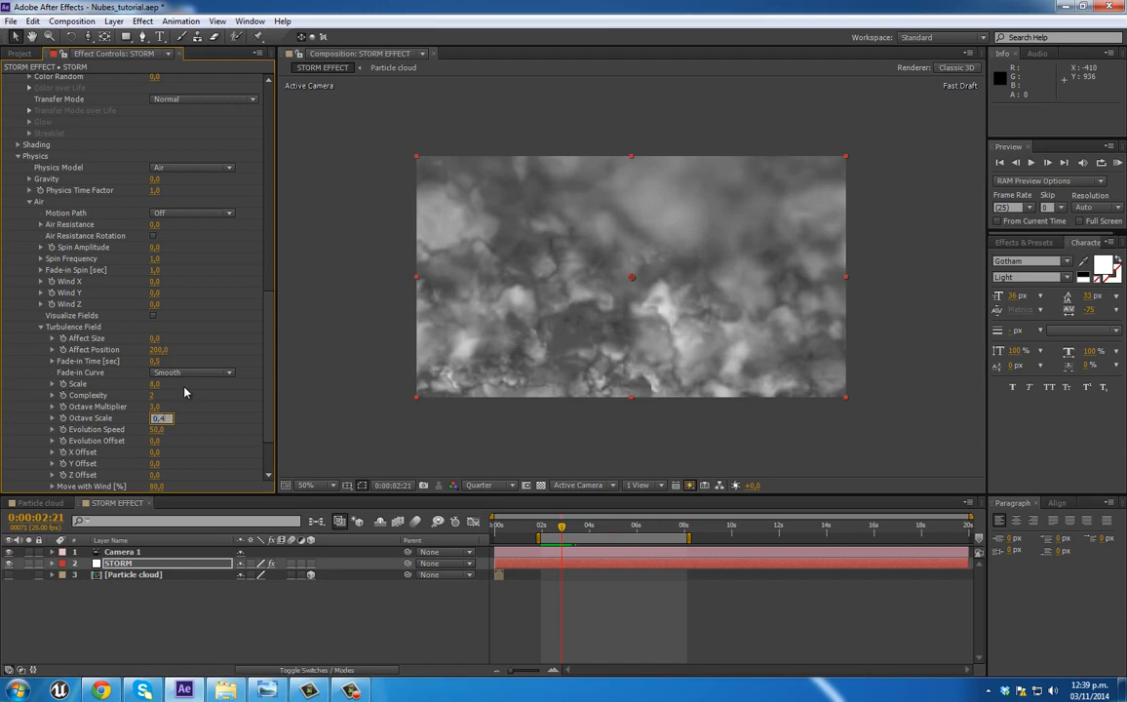
key(Return)
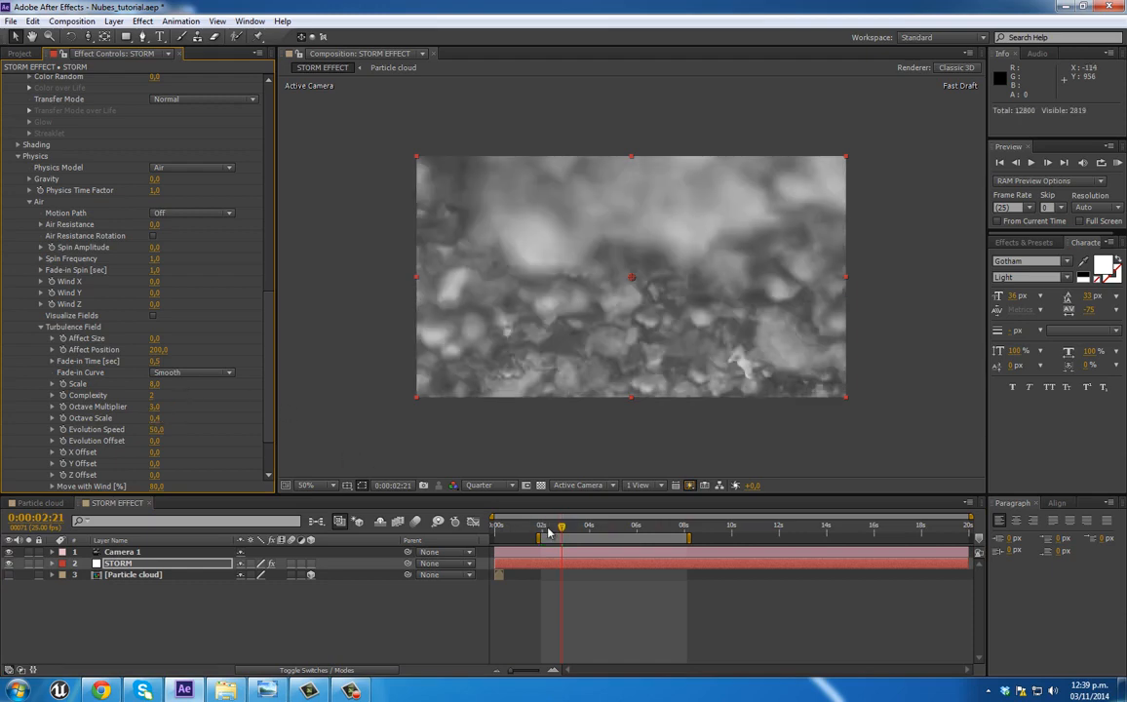
click(548, 528)
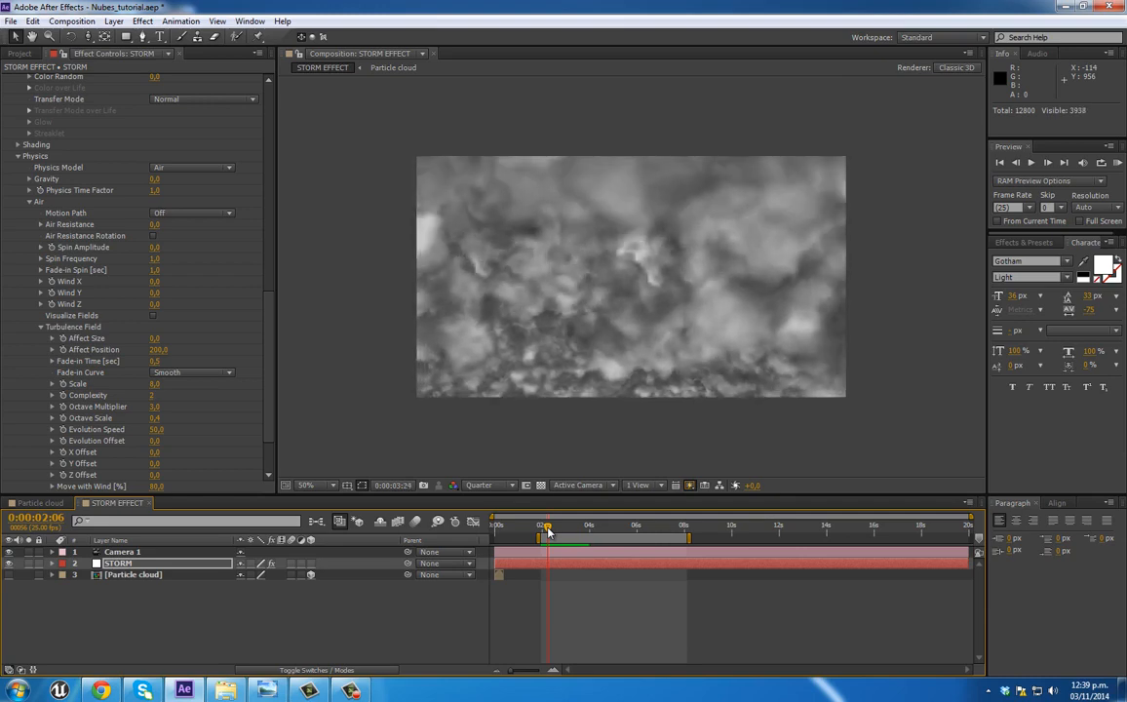
key(space)
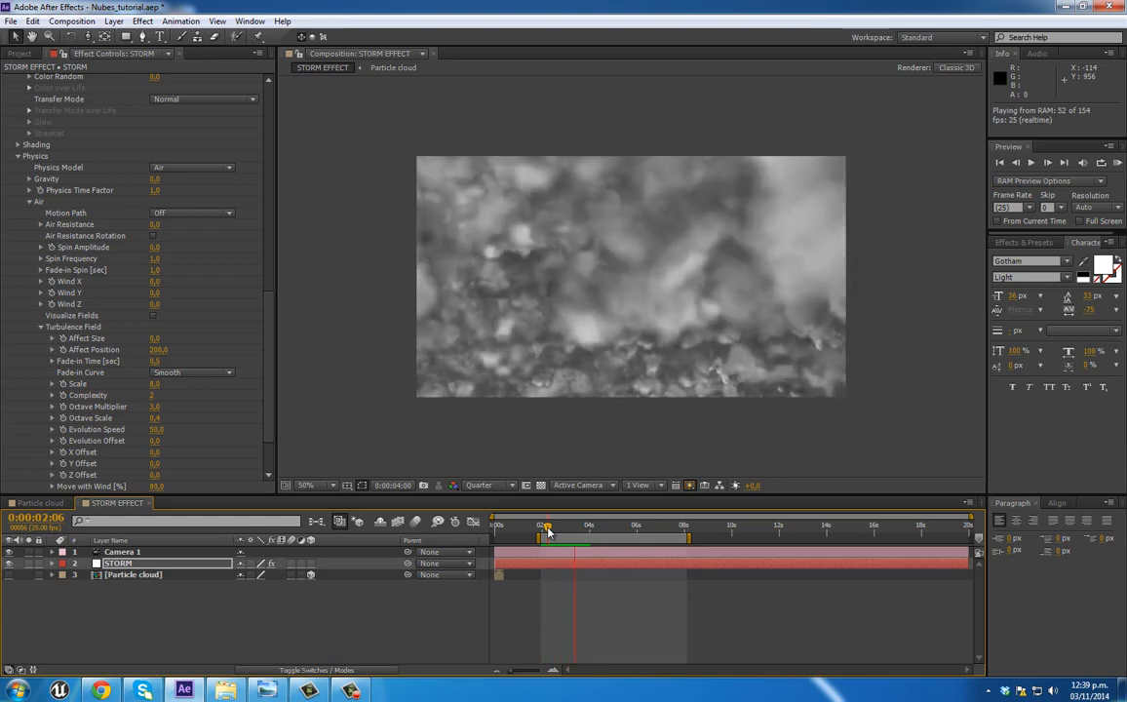
Step: Try an Octave Scale of 0,6 in the Turbulence Field and preview the clouds from 0:00:02:03
key(space)
click(155, 417)
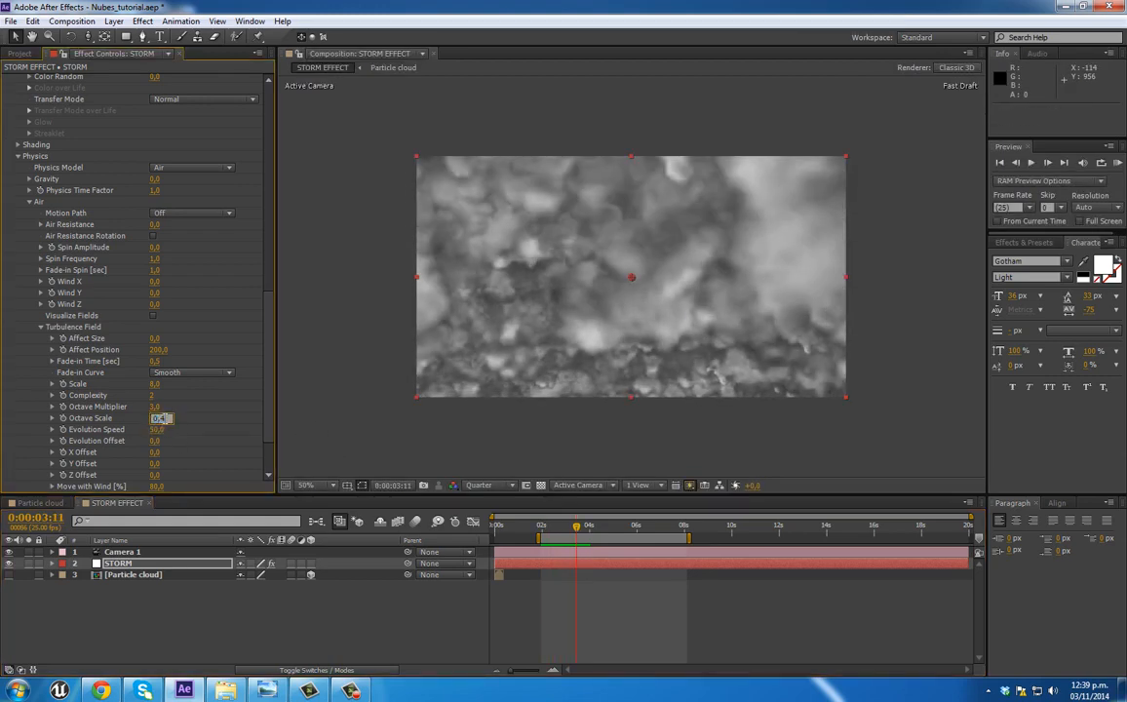
text(0,6)
key(Return)
click(543, 528)
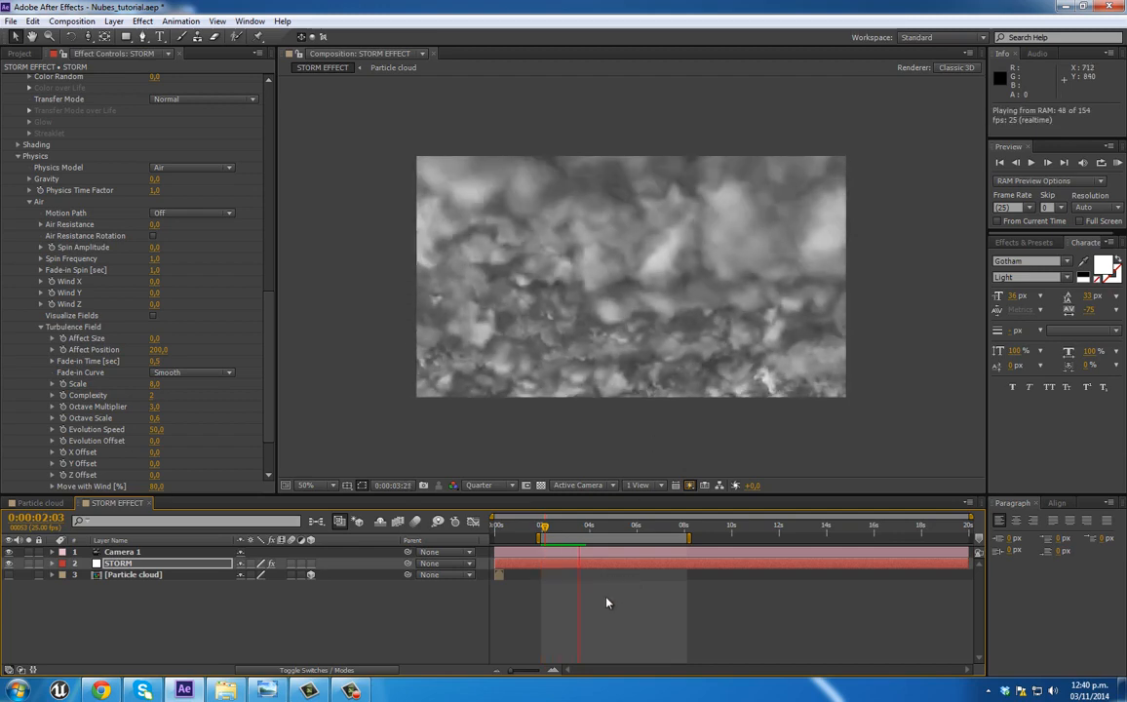
key(space)
Step: Restore the Turbulence Field's Octave Scale to 0,4
click(157, 417)
text(0,4)
key(Return)
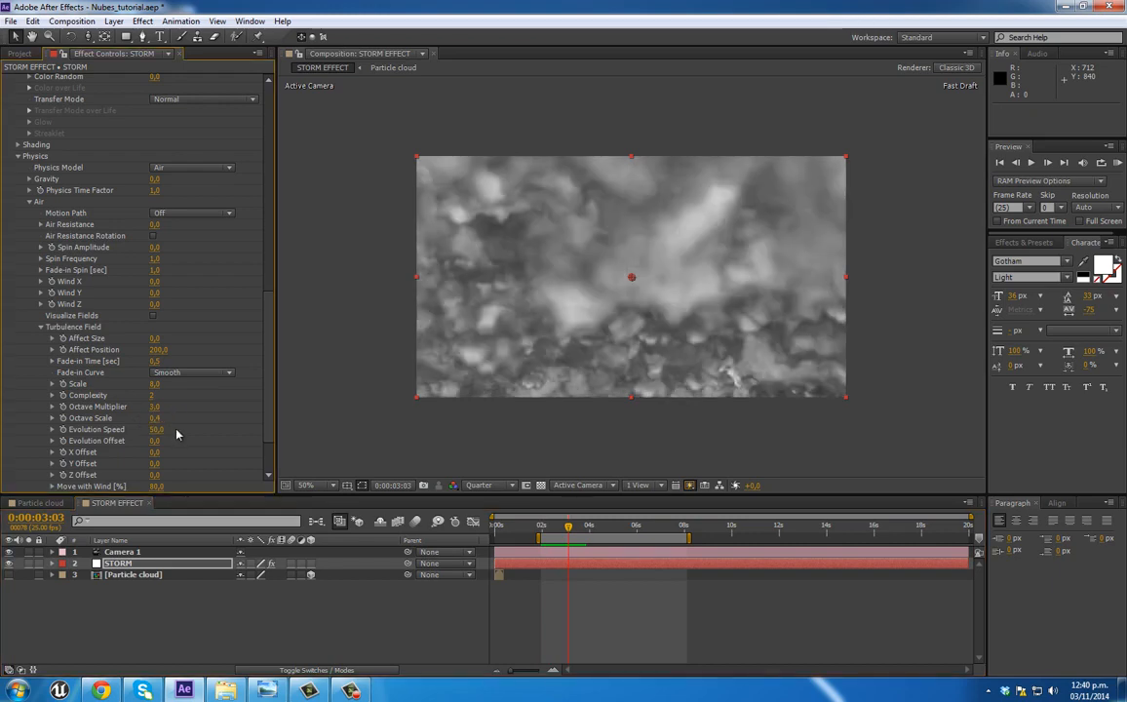
scroll(202, 399, down, 3)
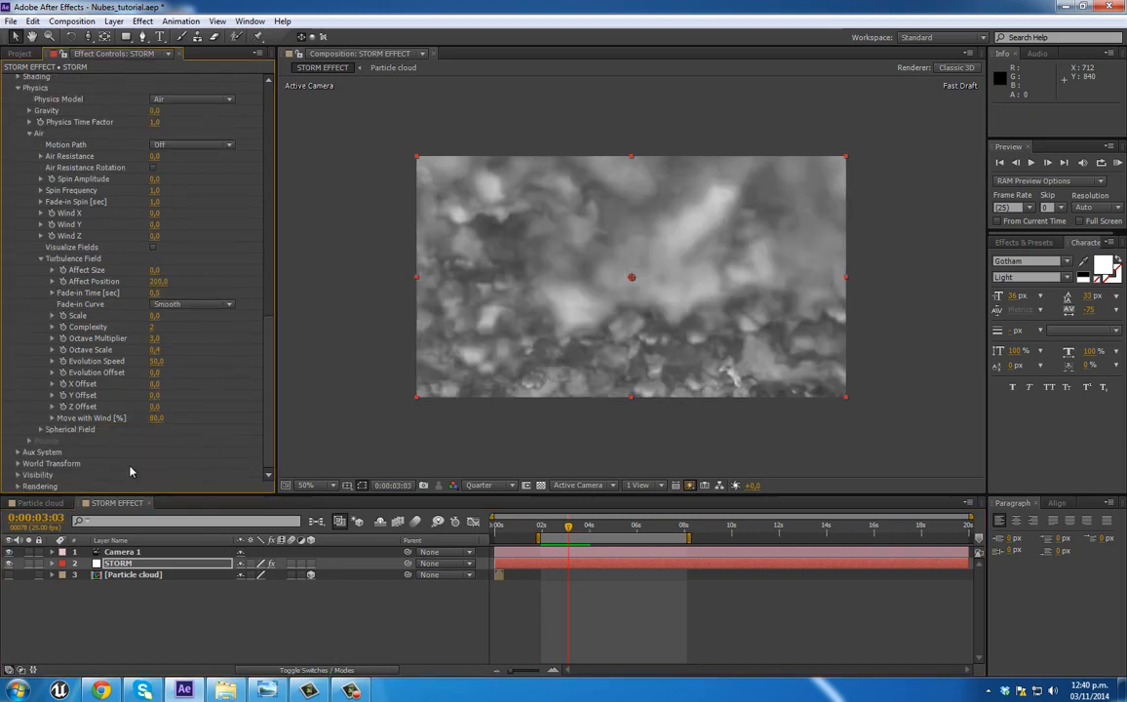
scroll(217, 469, up, 4)
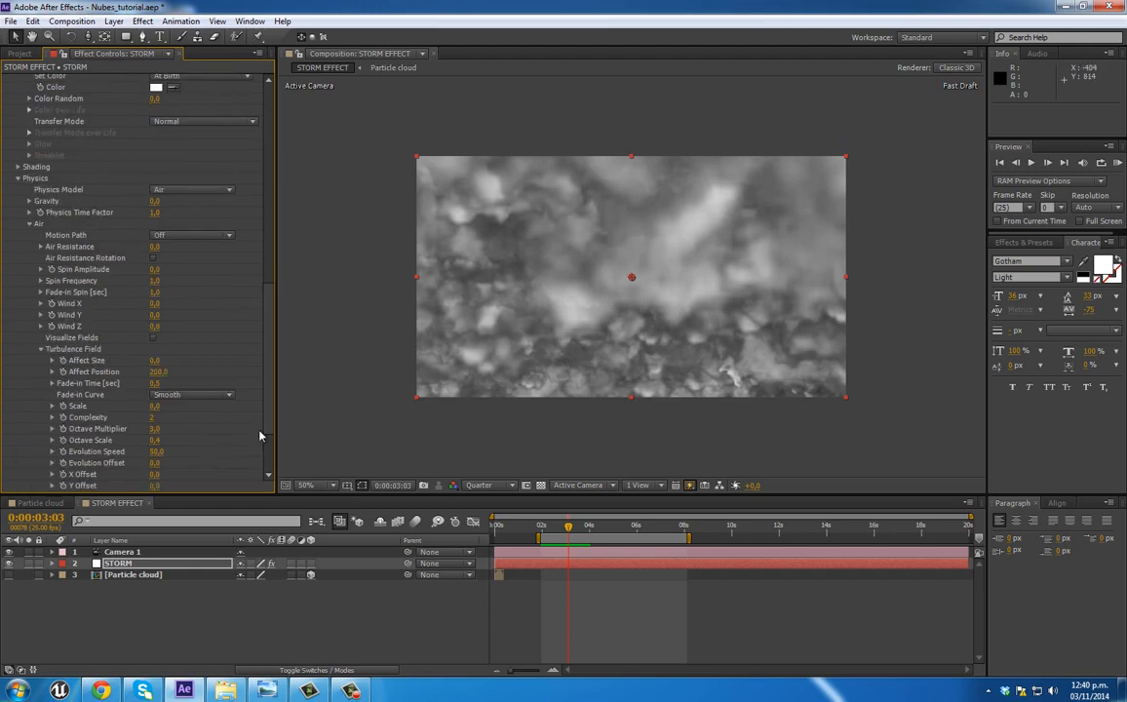
scroll(210, 407, up, 9)
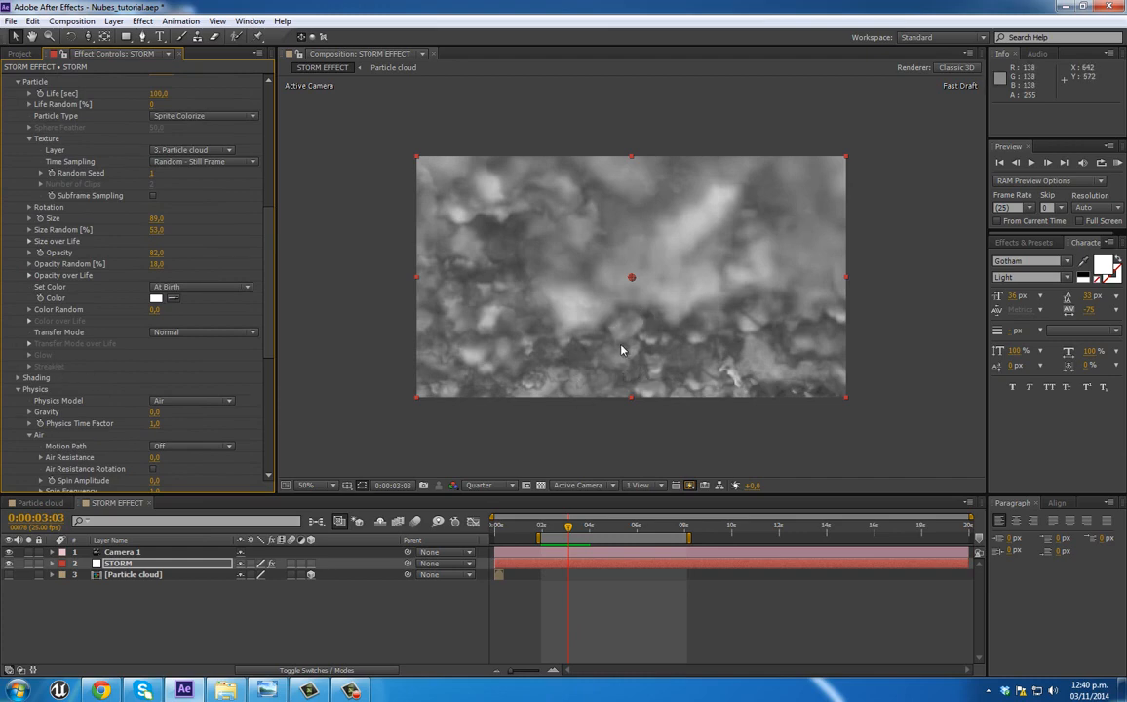
Step: Switch to Chrome and open the black-and-white cloud close-up and the bulging blue-grey cloud photo from the storm clouds results in new tabs
click(104, 691)
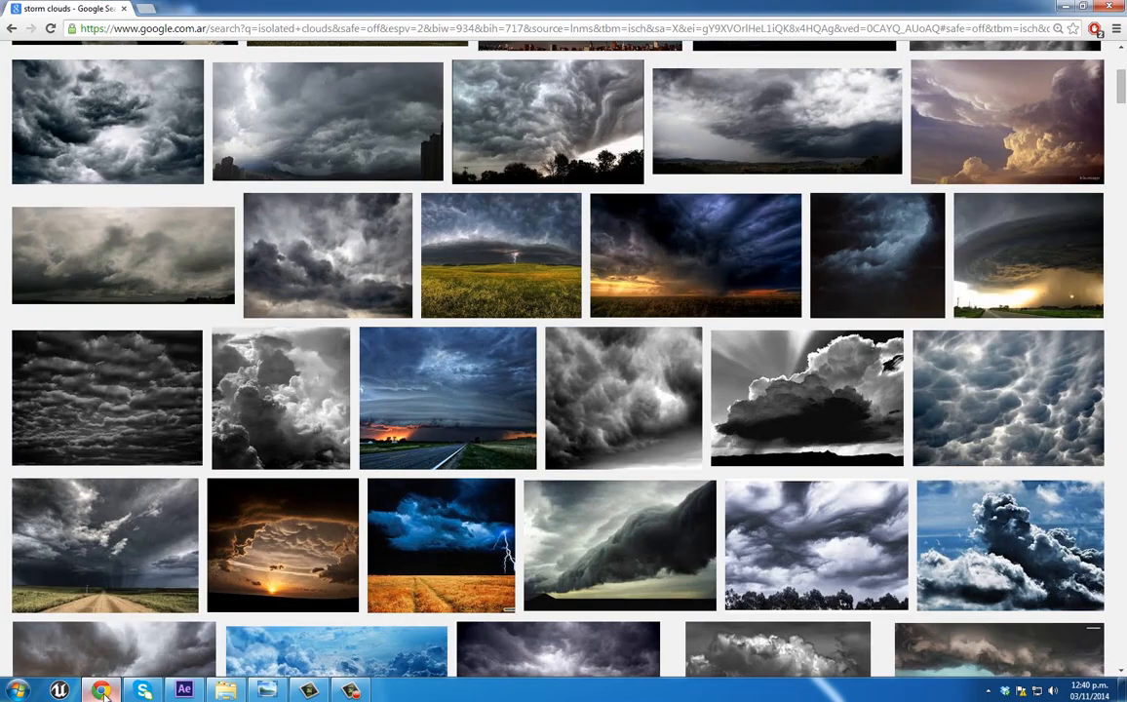
scroll(322, 371, up, 4)
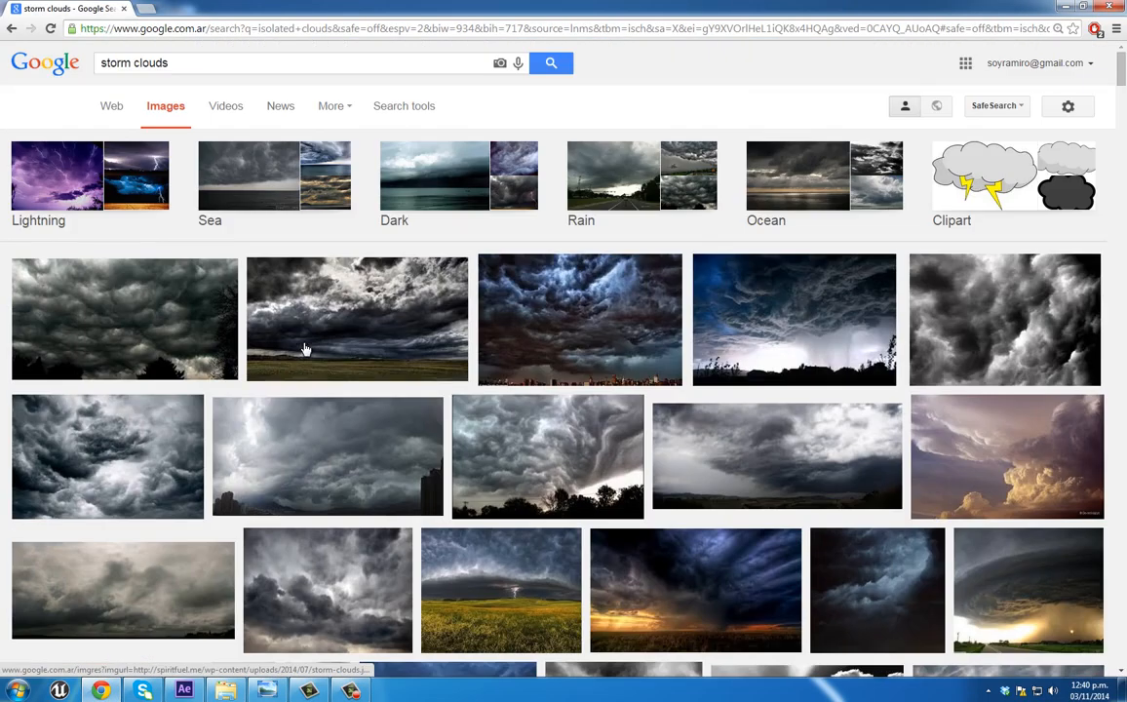
triple_click(147, 62)
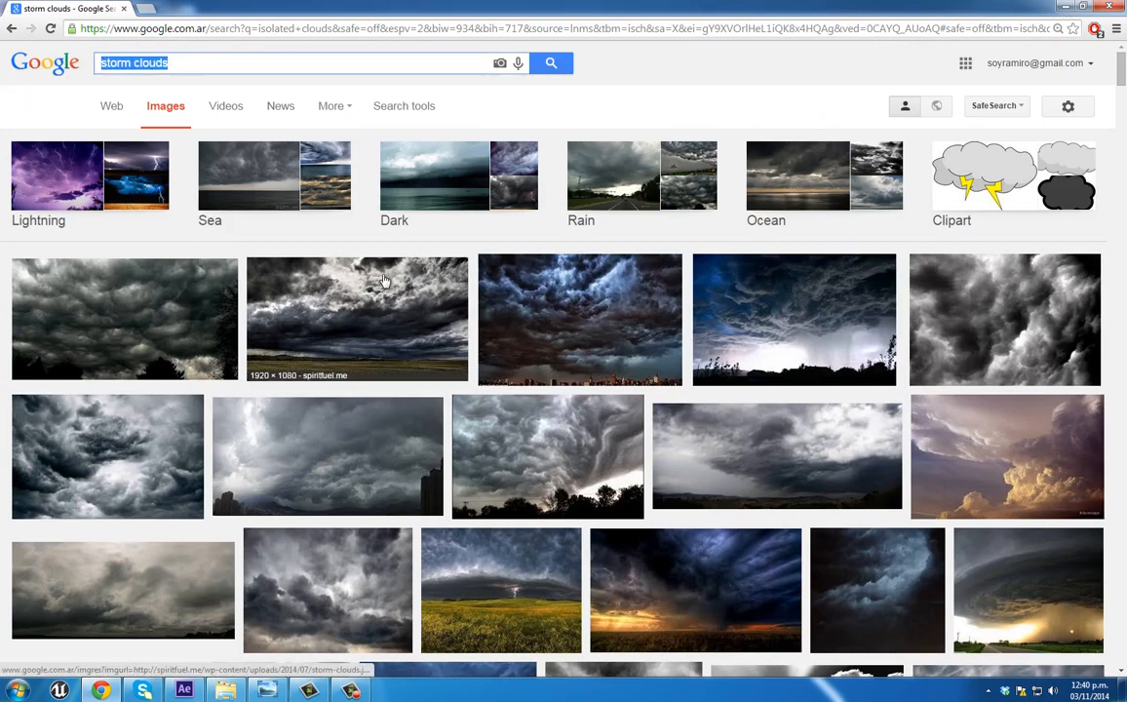
scroll(384, 280, down, 1)
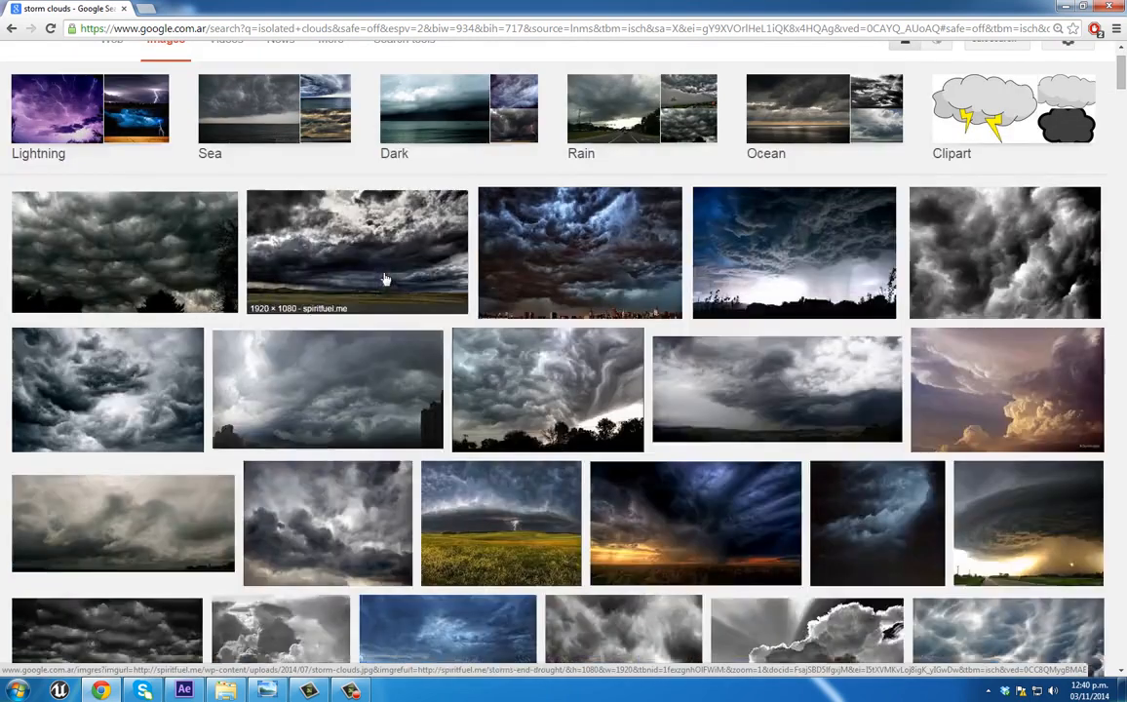
middle_click(1006, 265)
scroll(768, 421, down, 3)
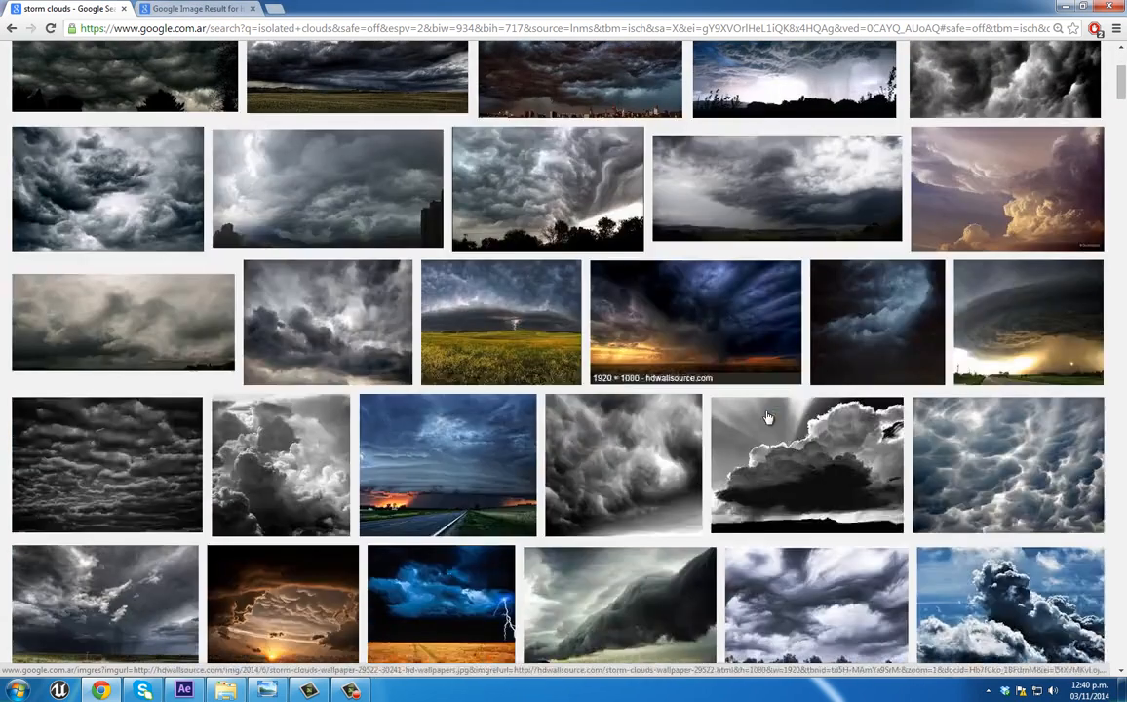
middle_click(952, 449)
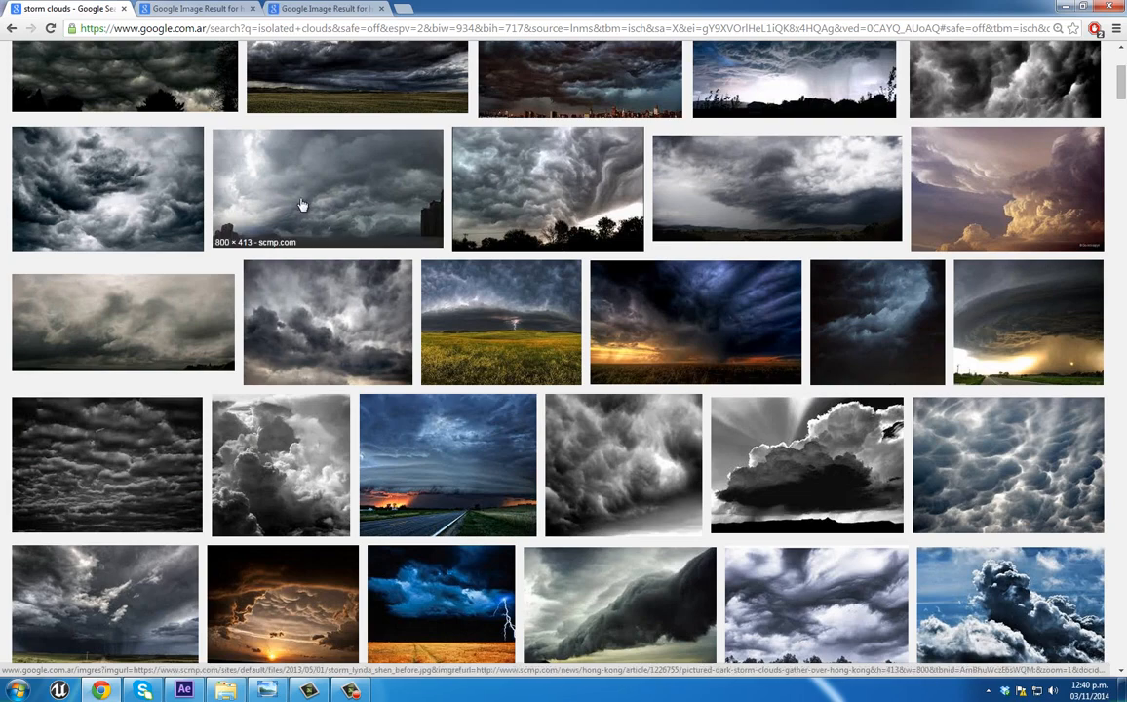
Step: Examine the light and dark areas in both storm cloud photos, close their tabs and return to After Effects
click(194, 9)
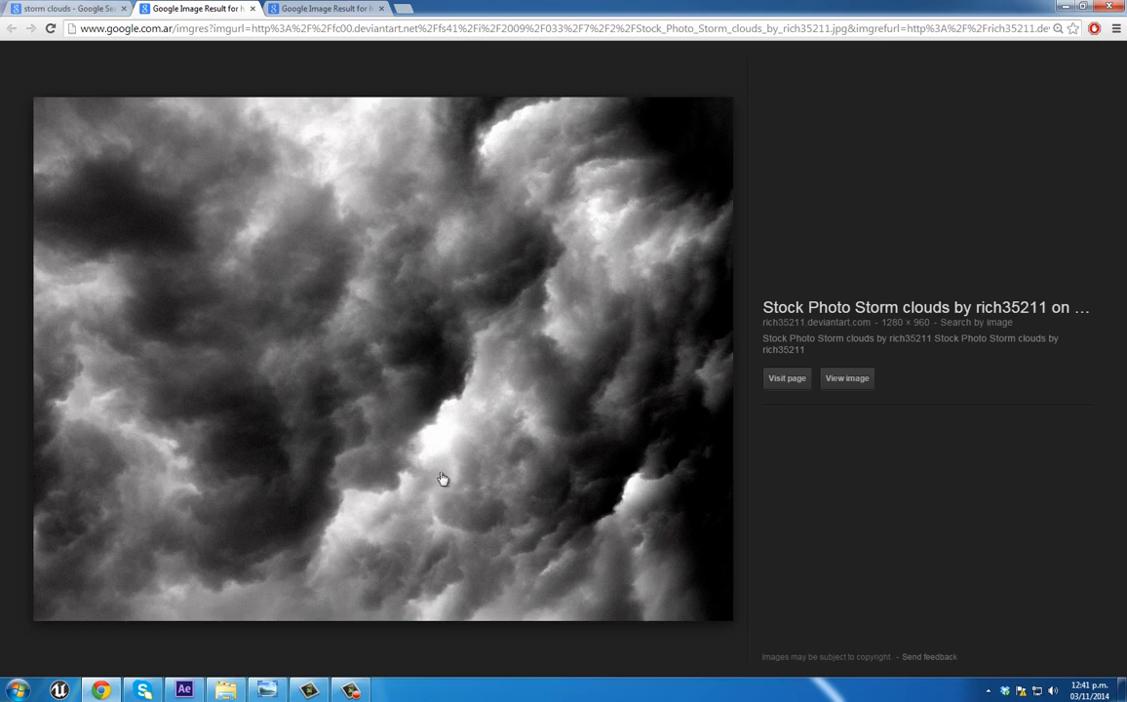
click(293, 9)
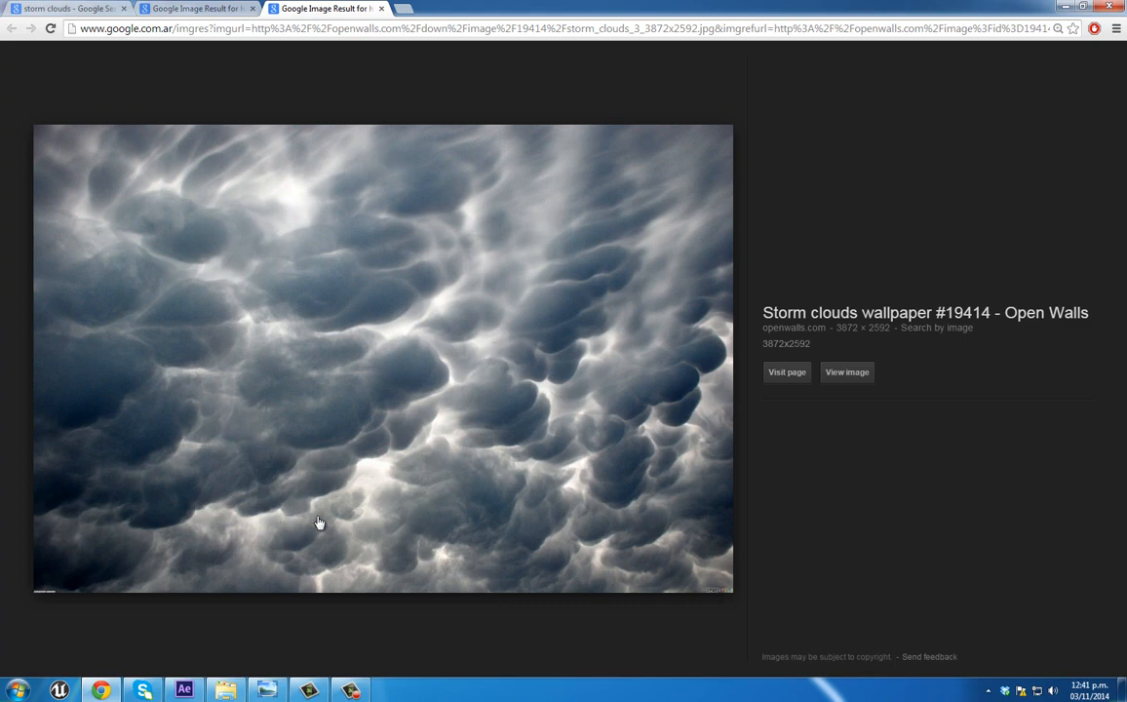
click(382, 9)
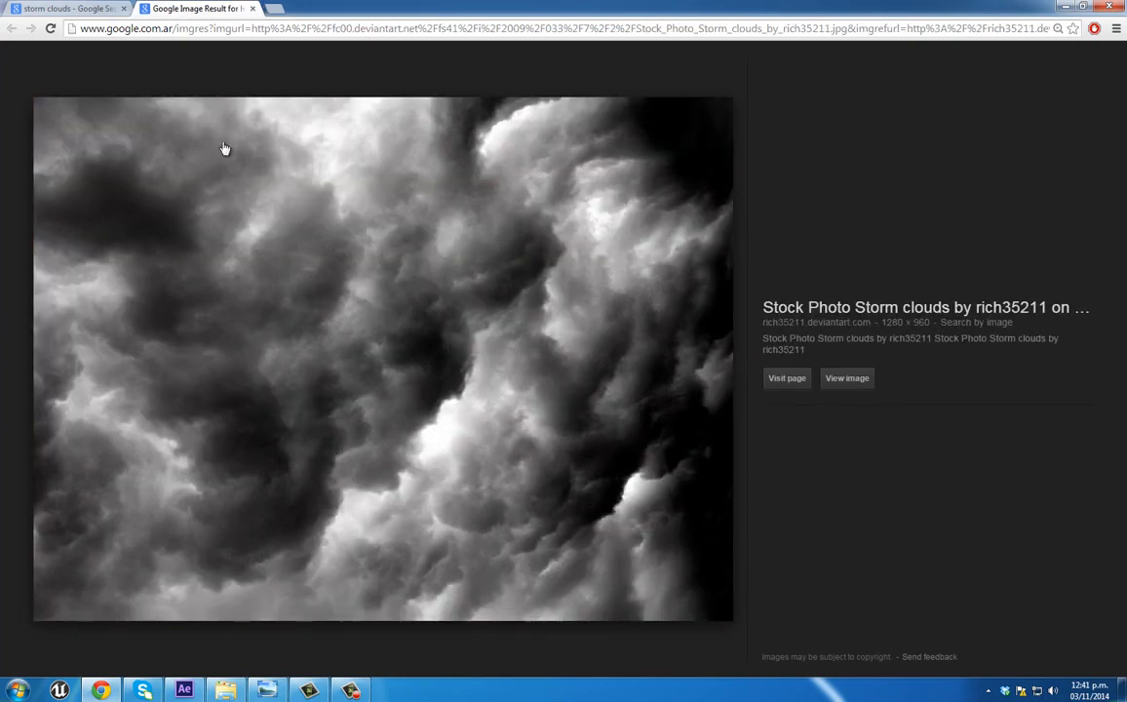
click(253, 9)
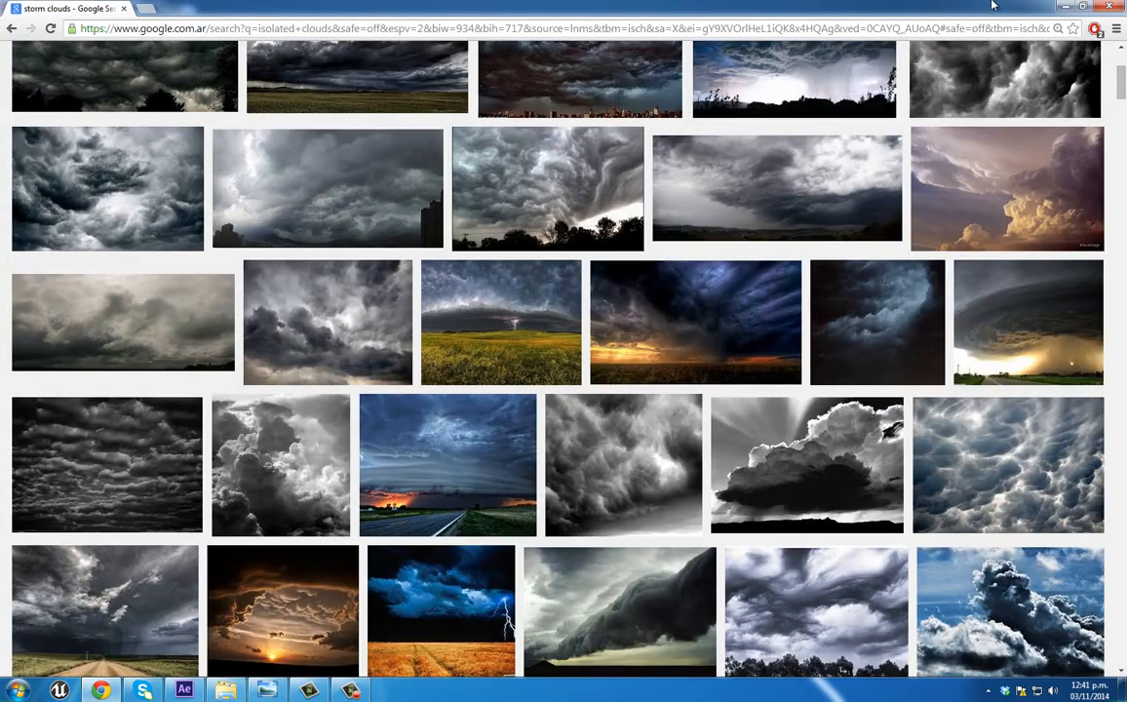
click(1066, 7)
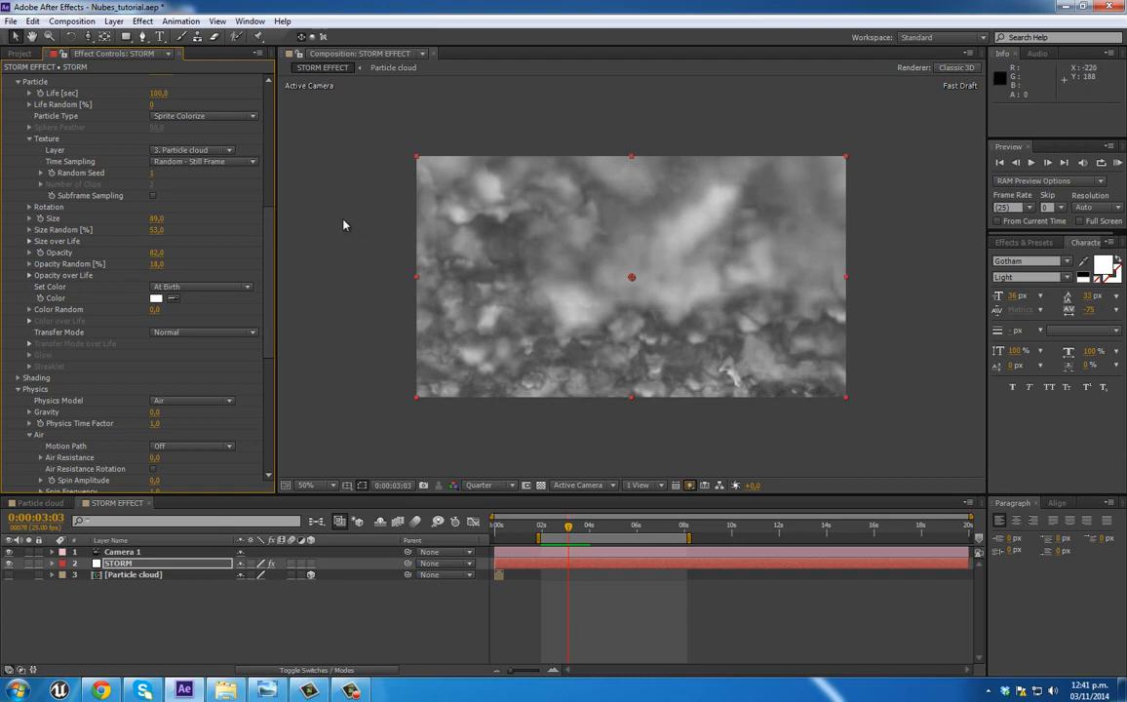
Step: Add a white Ambient light to the STORM EFFECT composition
scroll(272, 243, down, 4)
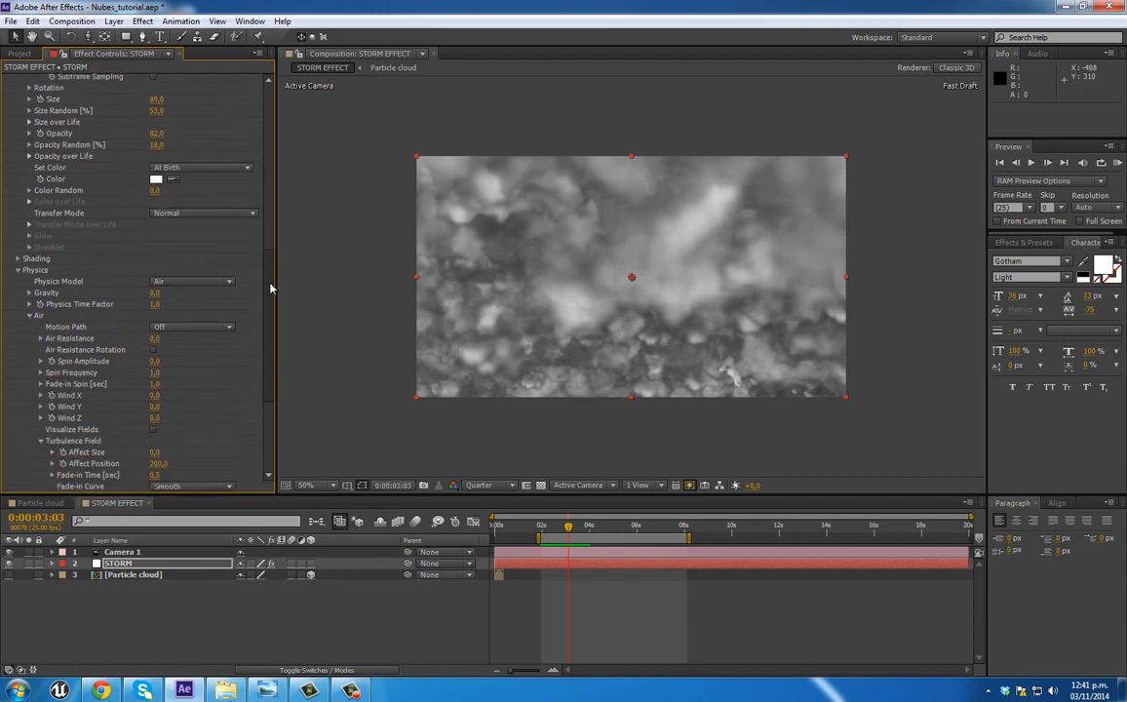
scroll(245, 250, down, 3)
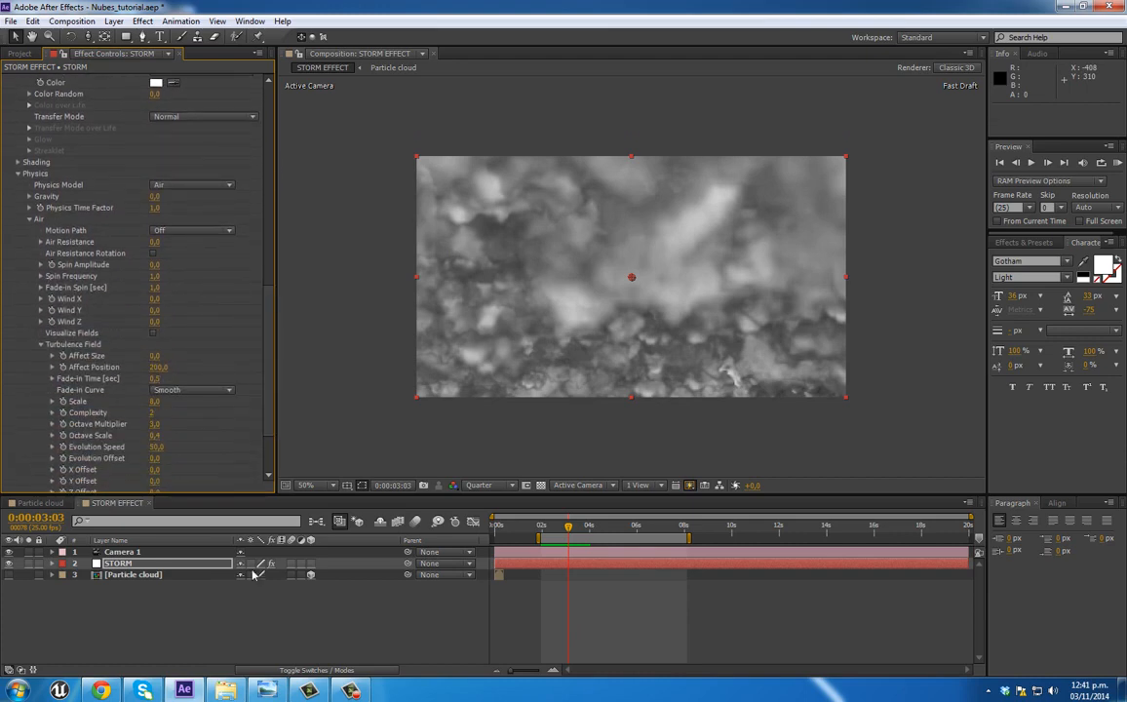
right_click(151, 611)
mouse_move(334, 468)
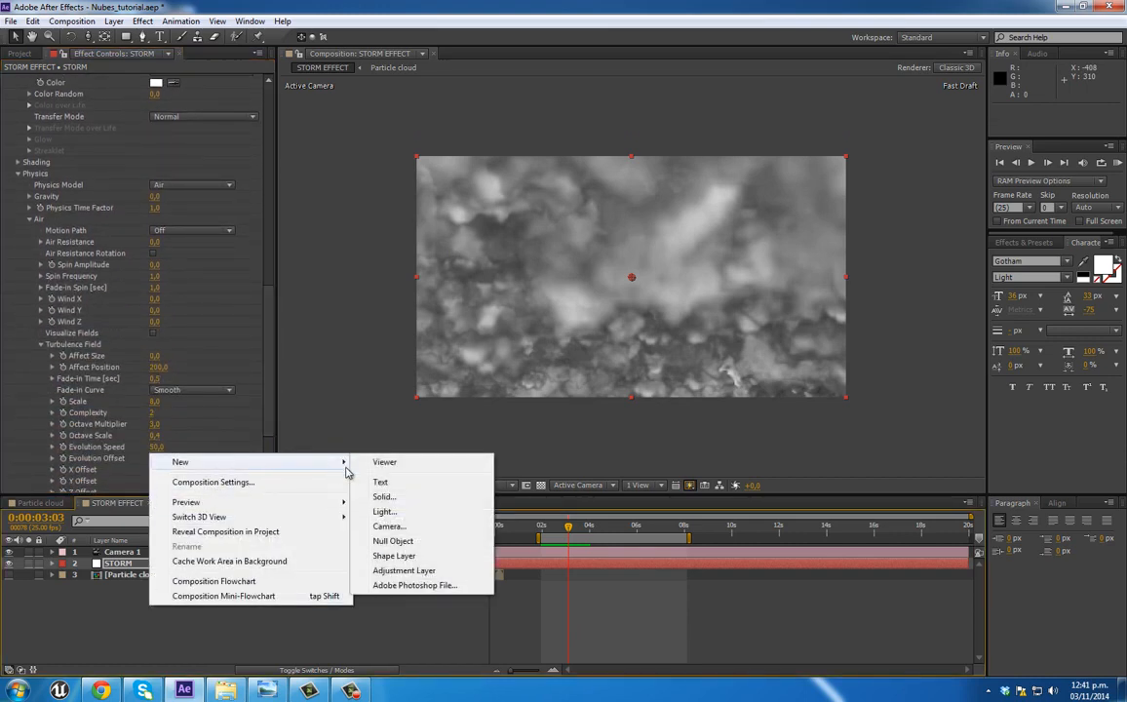
click(387, 512)
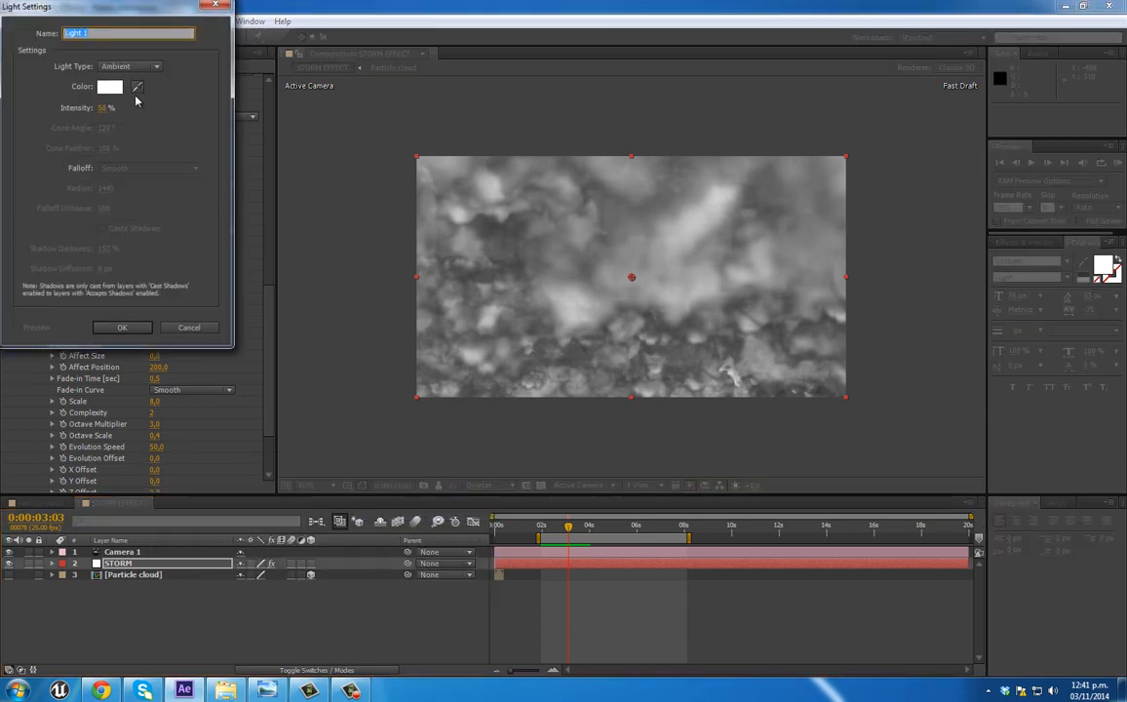
click(122, 328)
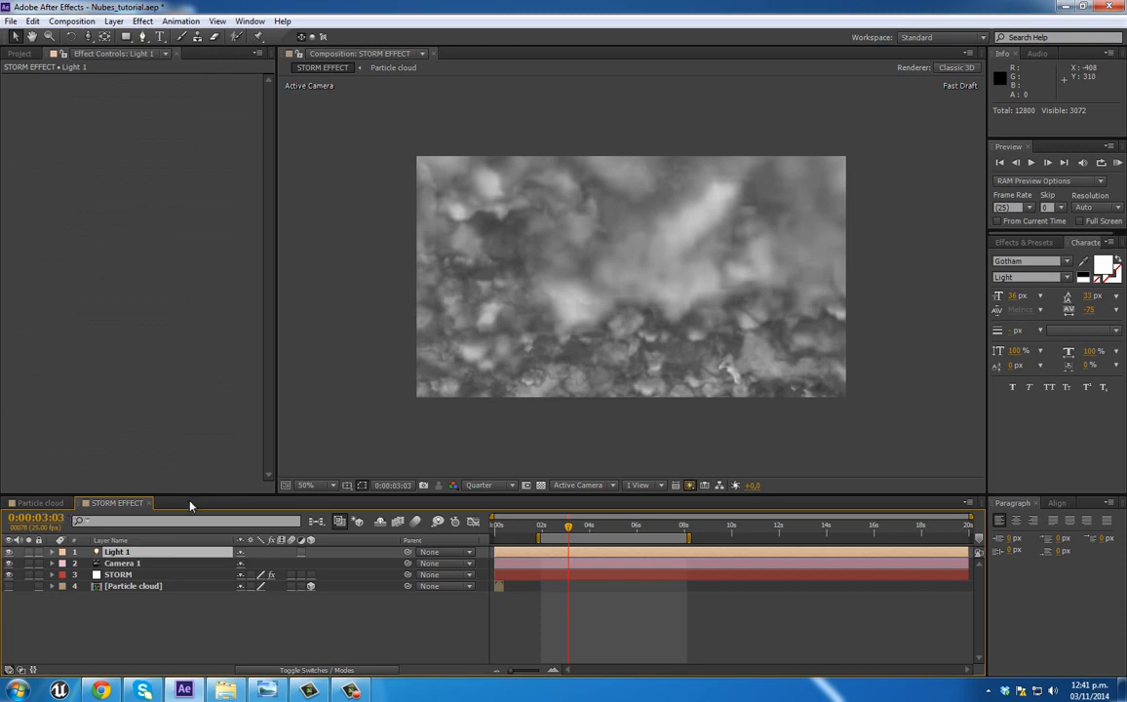
Step: Try 200 Particles/sec in the Particular emitter of the STORM layer
click(117, 574)
scroll(163, 325, up, 3)
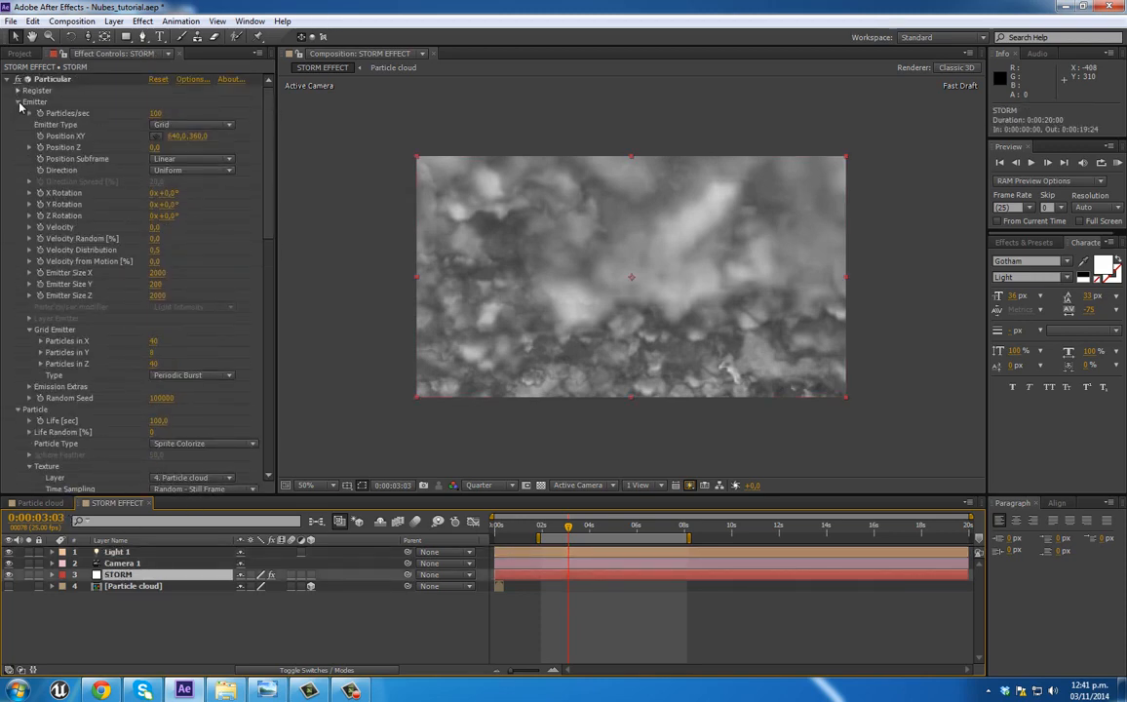
click(158, 115)
text(2)
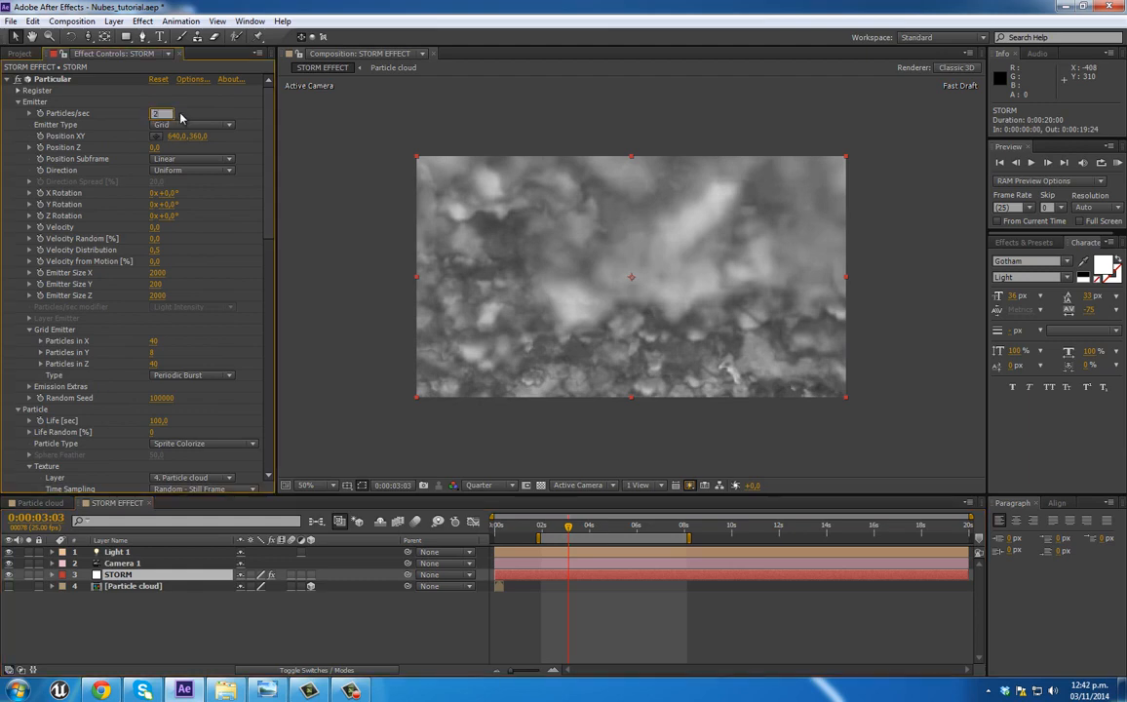
text(00)
key(Return)
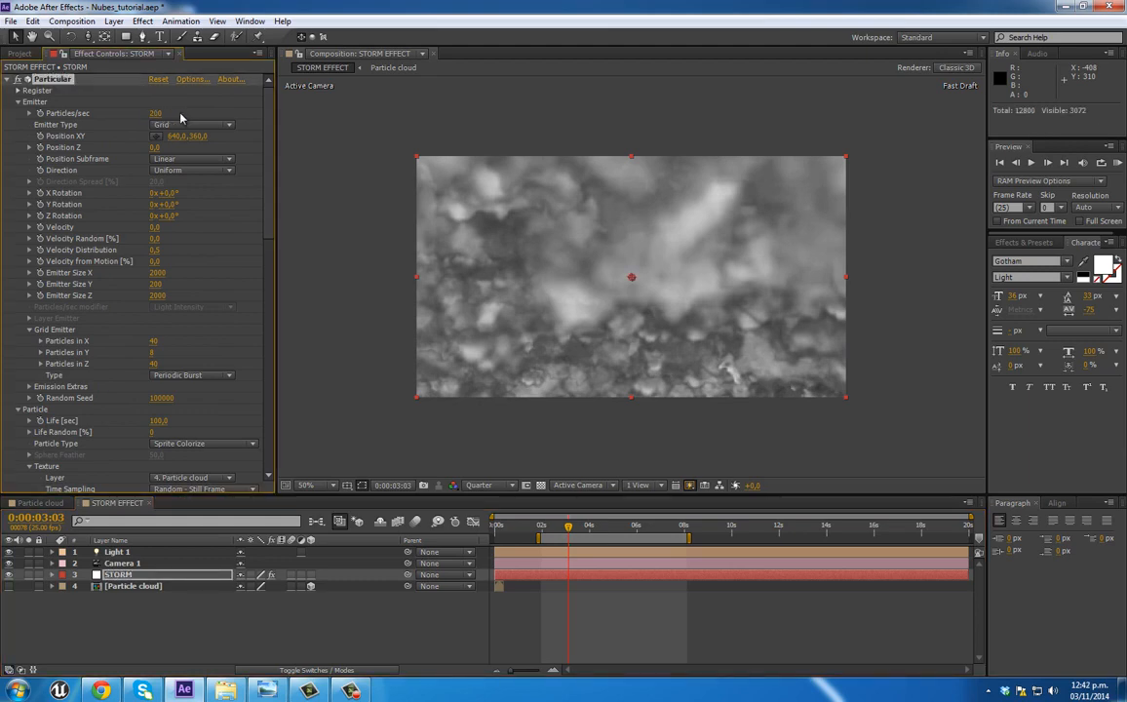
Step: Restore the emitter's Particles/sec to 100 and collapse the Emitter settings
click(154, 114)
text(100)
key(Return)
click(18, 101)
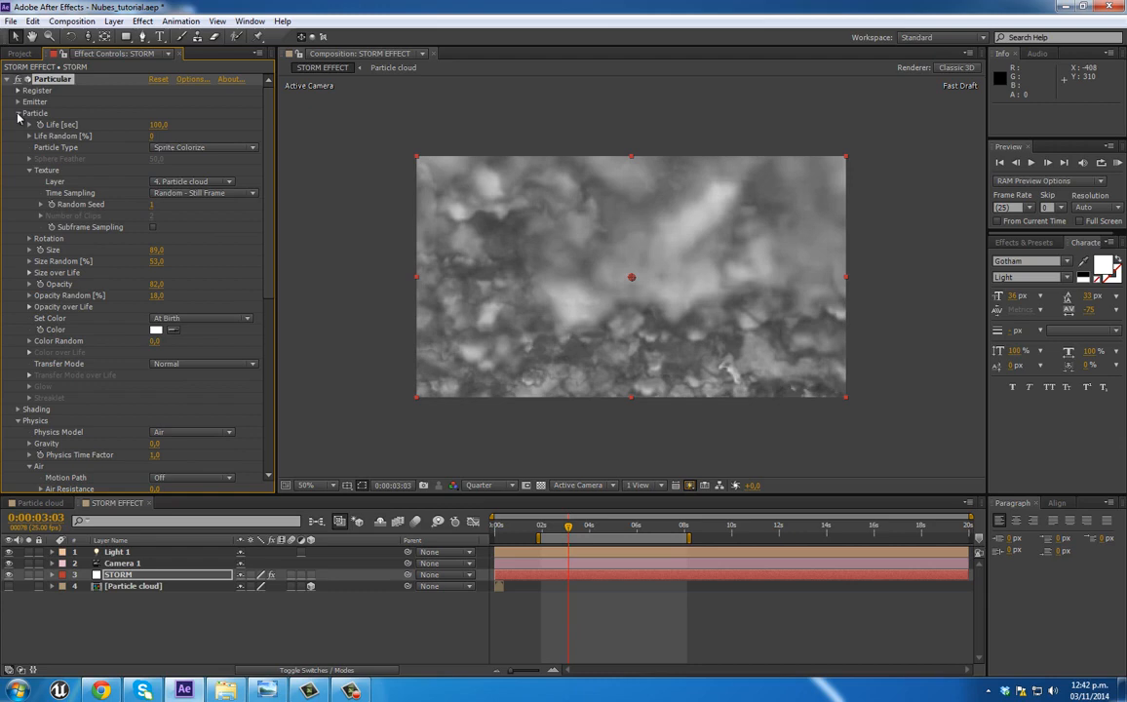
Step: Collapse Particular's Physics settings and turn Shading on for the STORM layer
scroll(76, 283, down, 3)
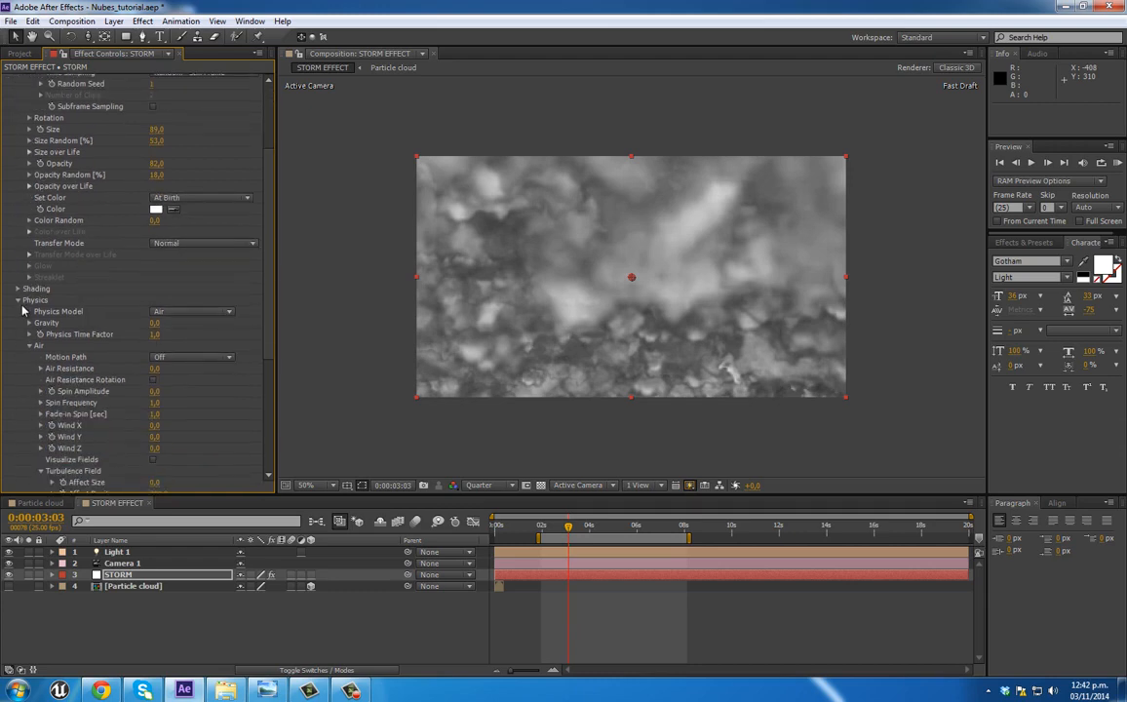
click(19, 301)
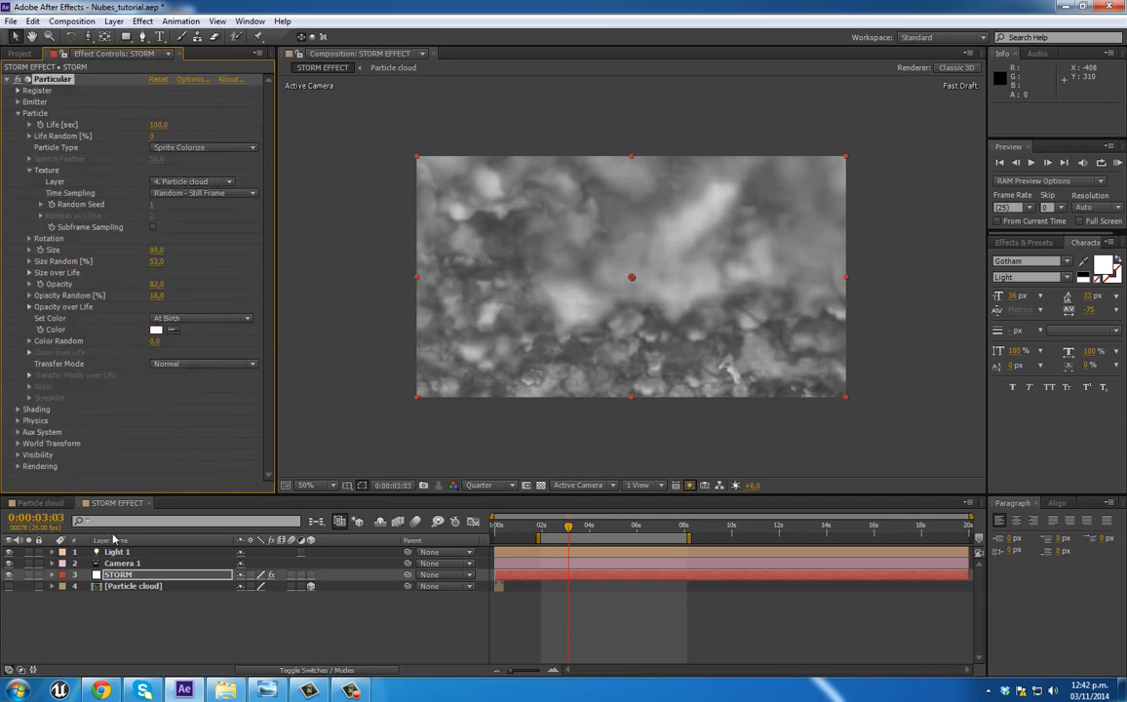
click(17, 409)
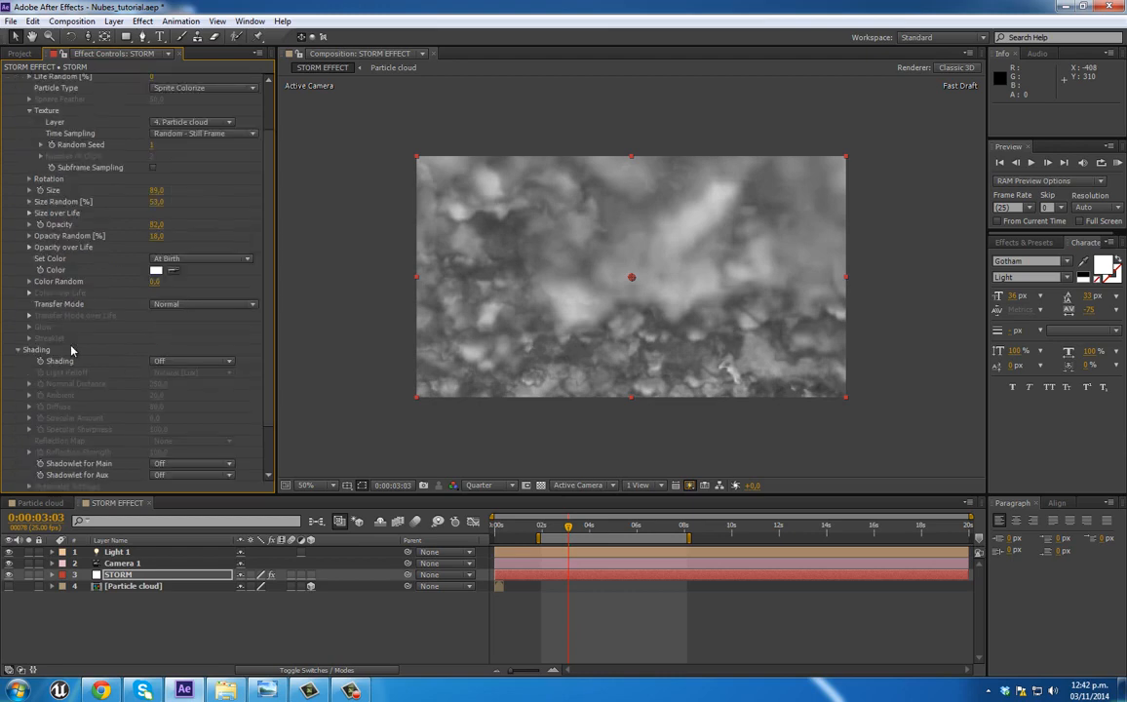
click(191, 362)
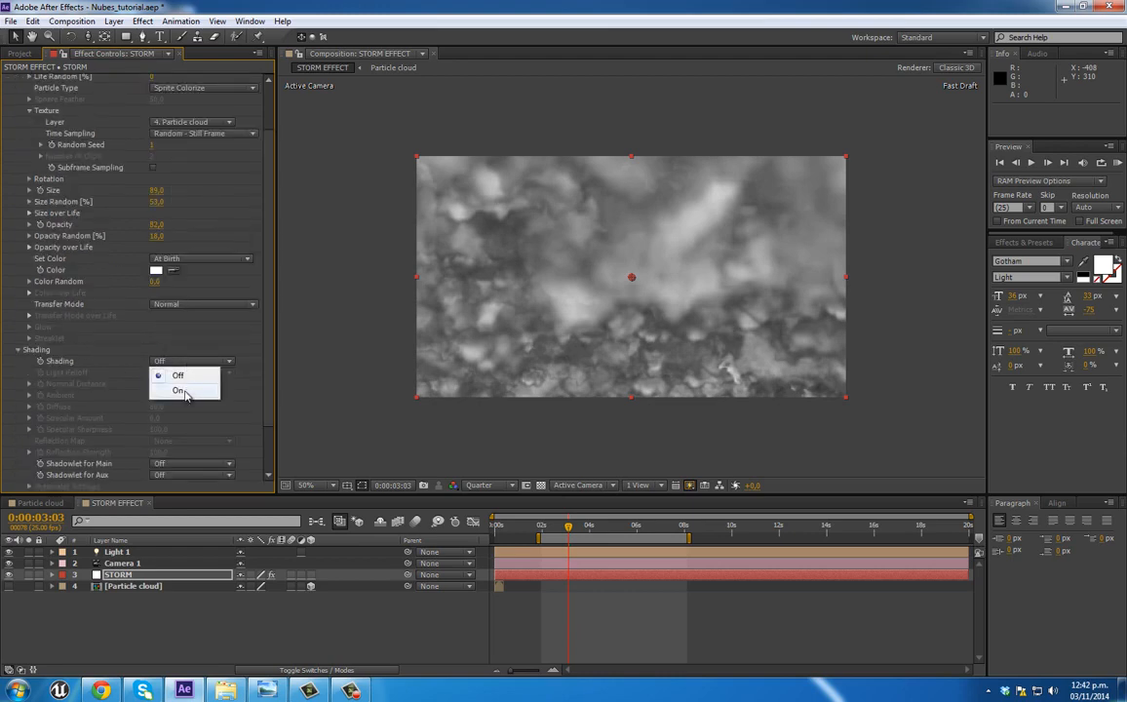
click(171, 356)
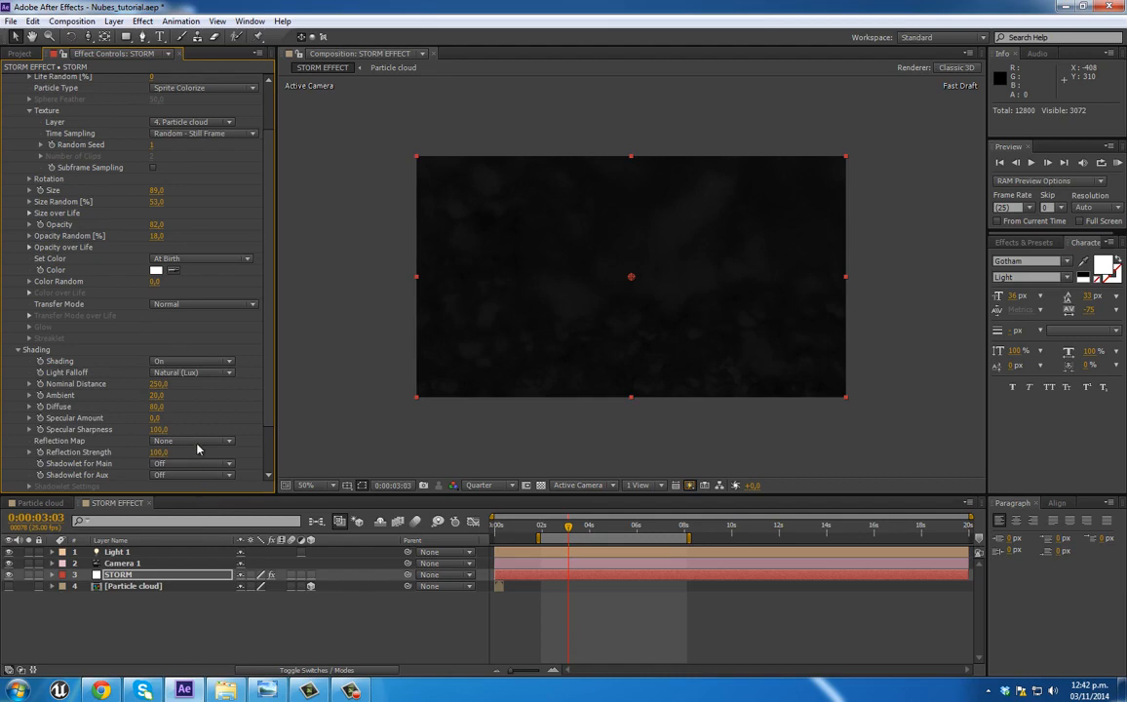
Step: Raise Ambient to 44 in Particular's Shading settings and turn on Shadowlet for Main
scroll(215, 424, down, 1)
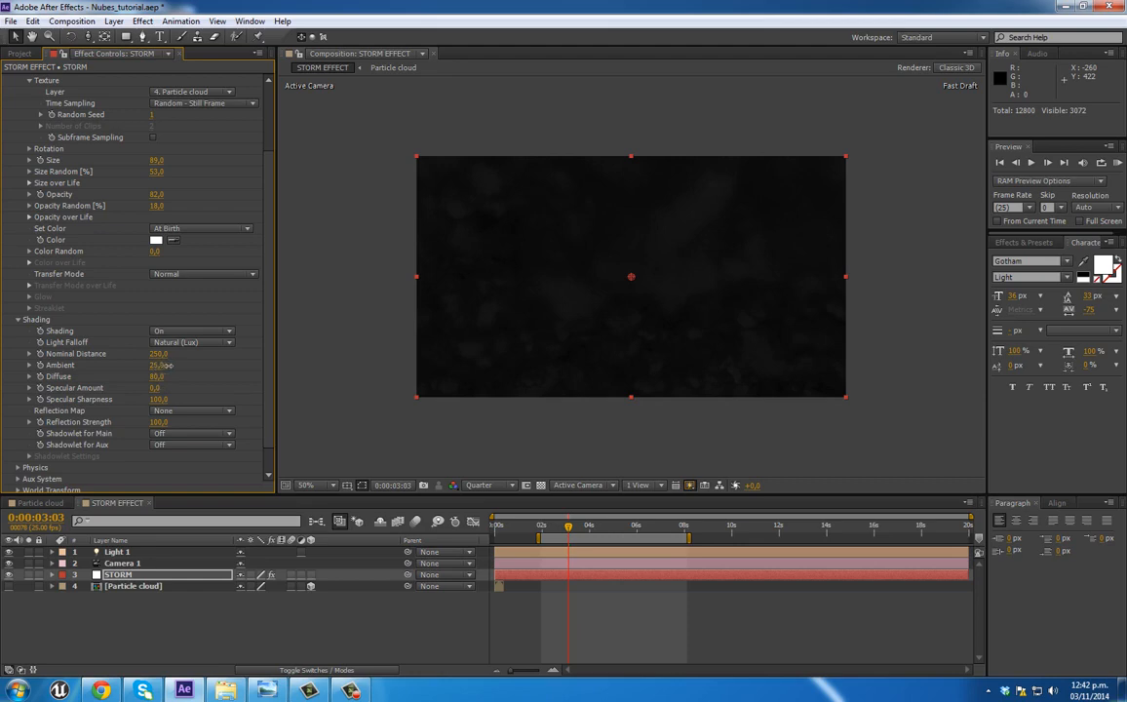
drag(168, 365, 176, 364)
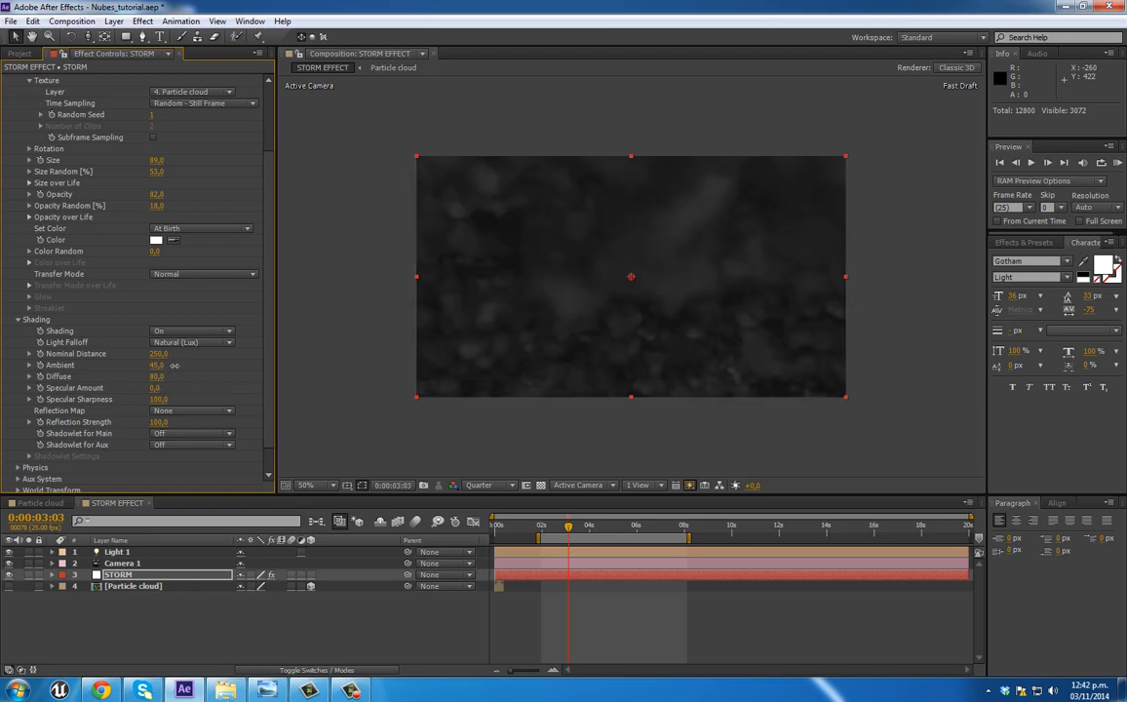
scroll(273, 359, down, 1)
scroll(273, 359, down, 1)
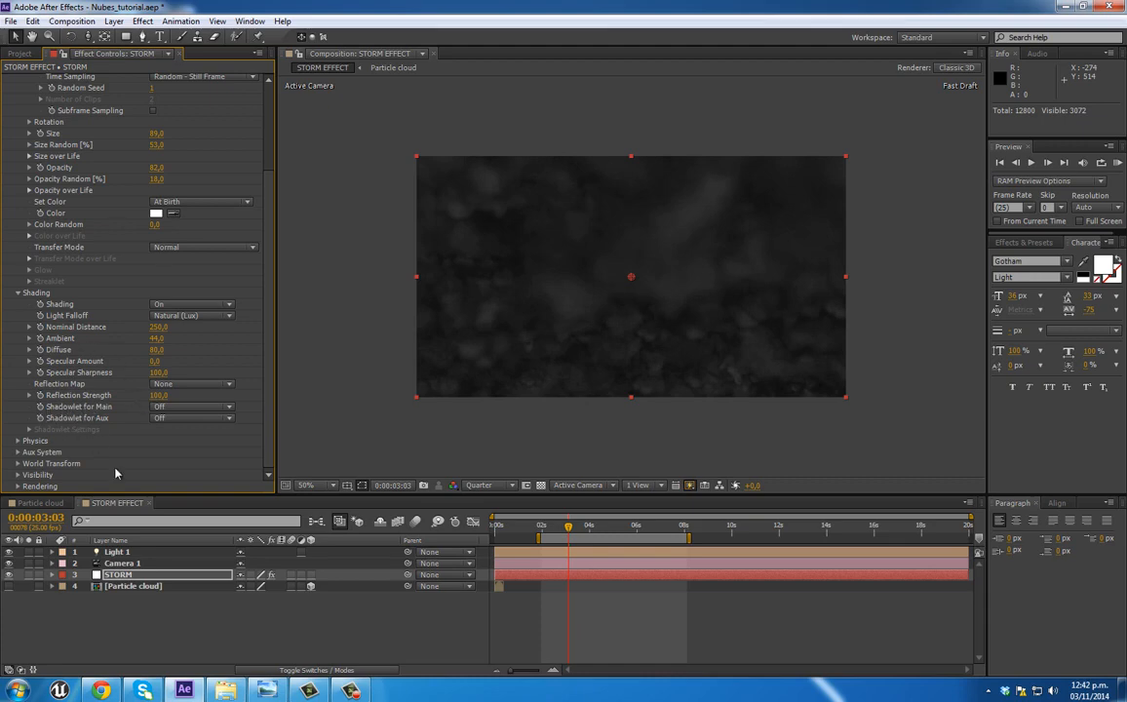
click(190, 406)
click(179, 436)
Step: Expand Particular's Shadowlet Settings on the STORM layer and raise the shading Ambient to 109
click(30, 430)
scroll(175, 377, down, 3)
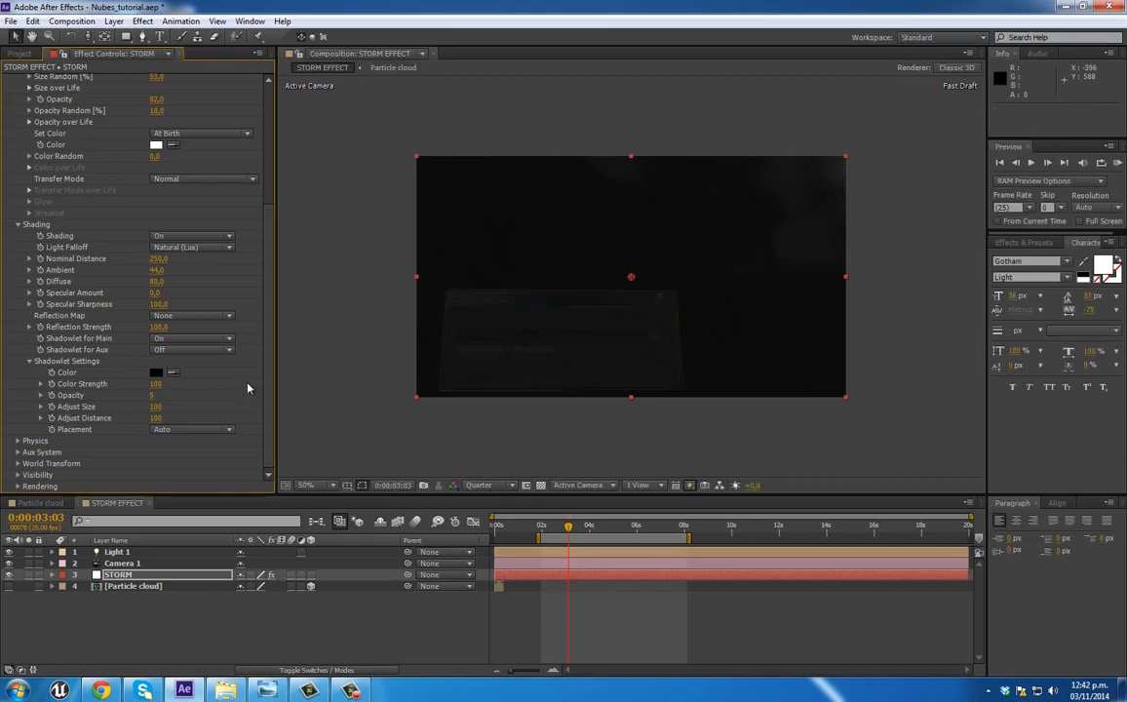
drag(156, 277, 198, 269)
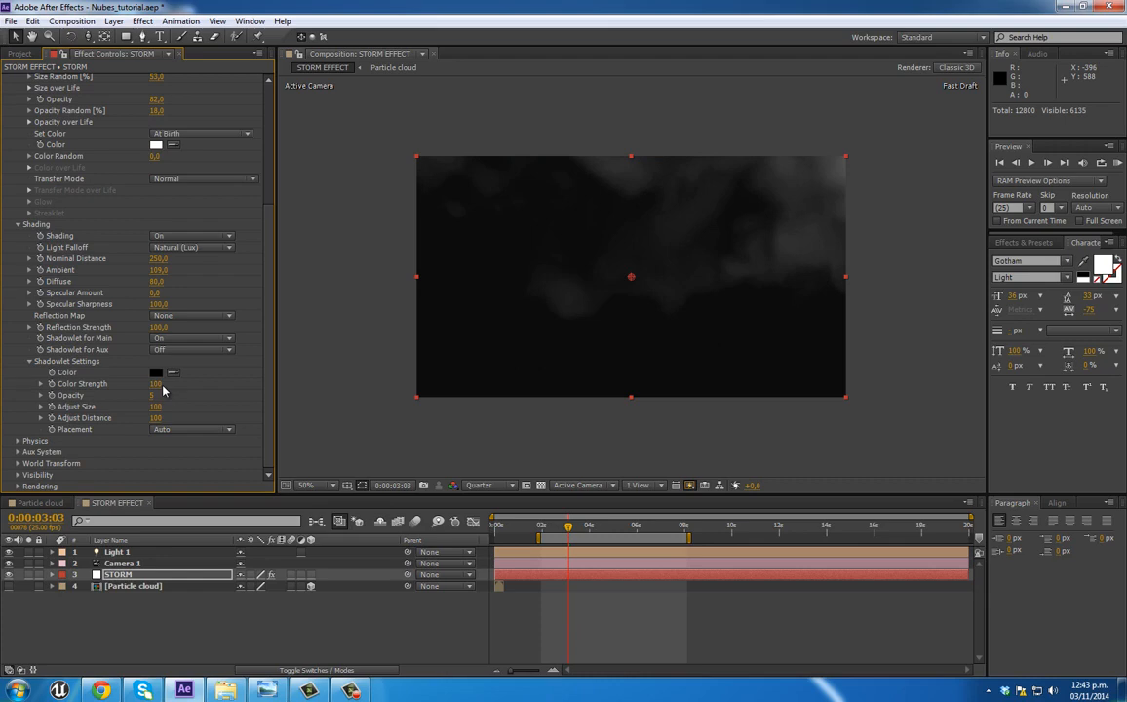
Step: Set the shadowlet Adjust Size to 51, Adjust Distance to 61, Color Strength to 91 and Opacity to 3
drag(153, 408, 121, 406)
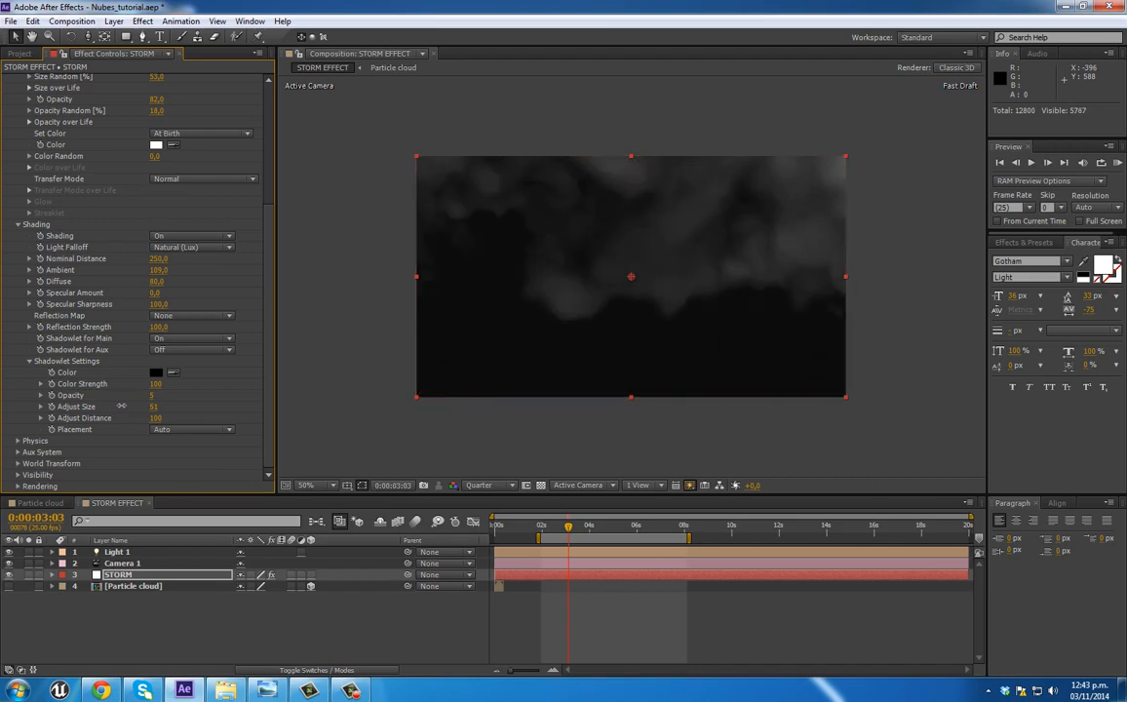
drag(148, 418, 128, 418)
mouse_move(154, 385)
mouse_down()
mouse_move(137, 387)
mouse_move(152, 386)
mouse_up()
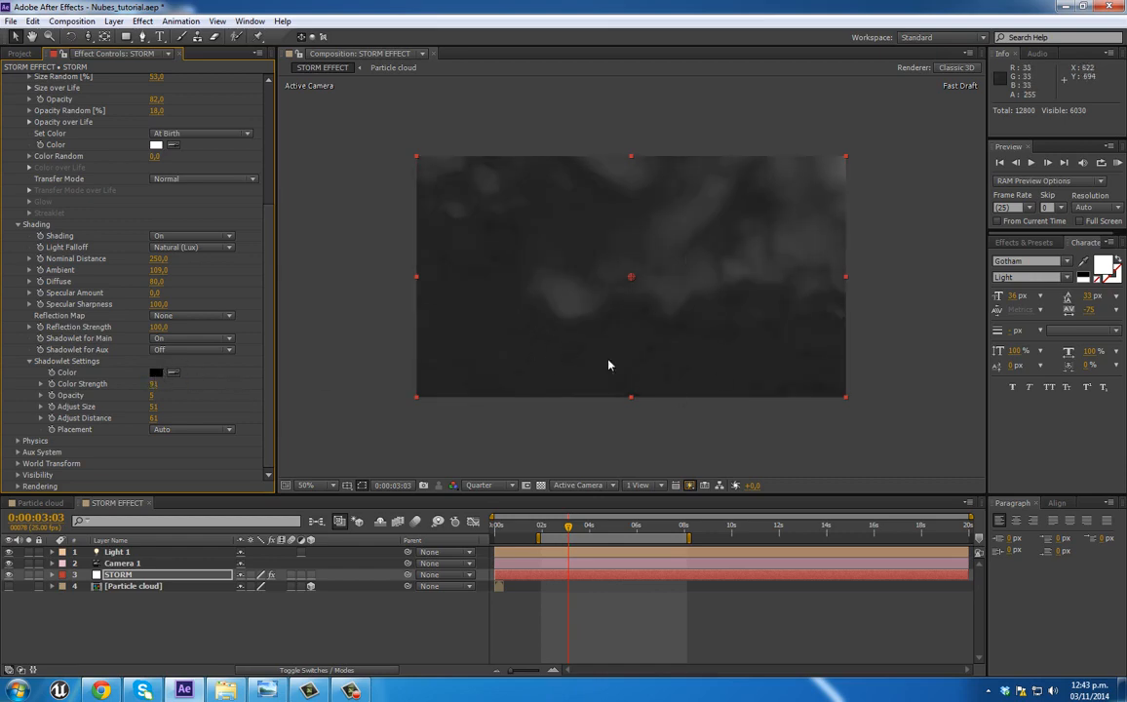
click(155, 395)
text(3)
key(Return)
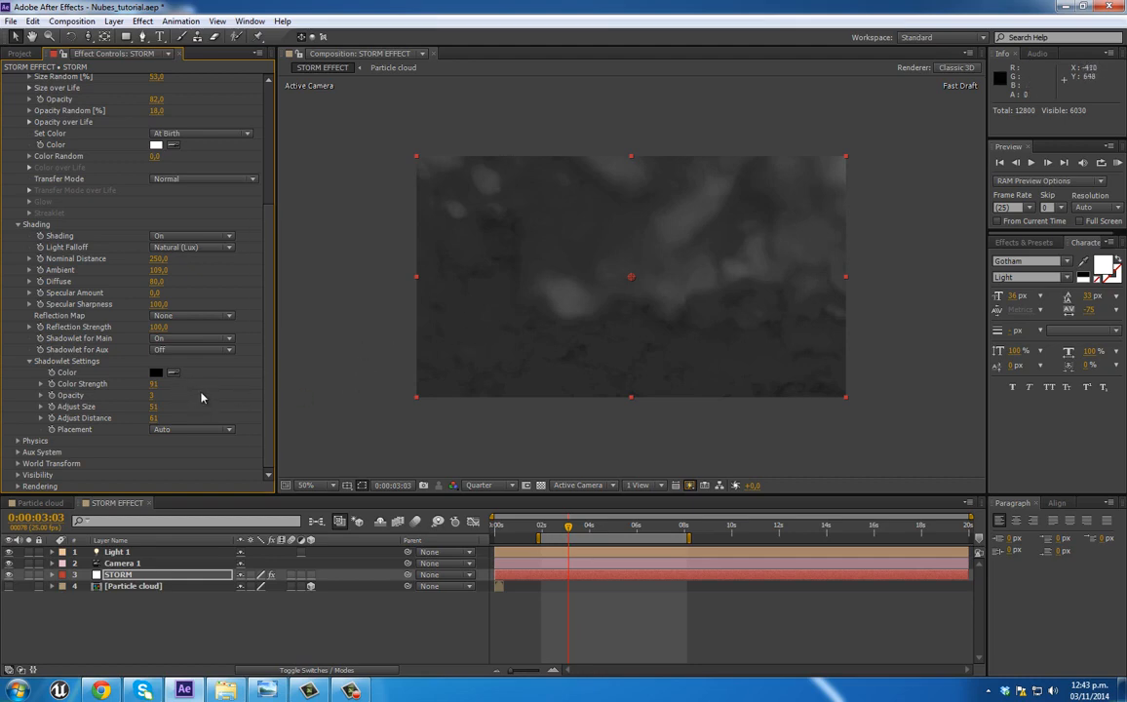
Step: Change the shadowlet color to the near-white F8F4F4
click(156, 372)
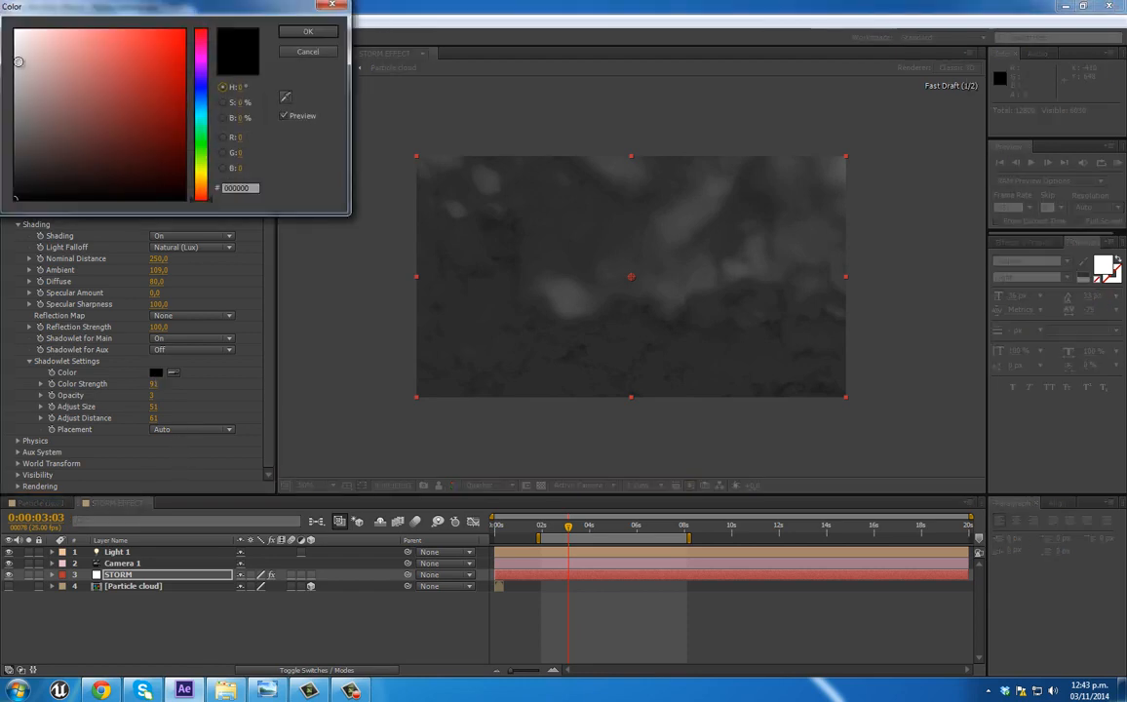
click(16, 34)
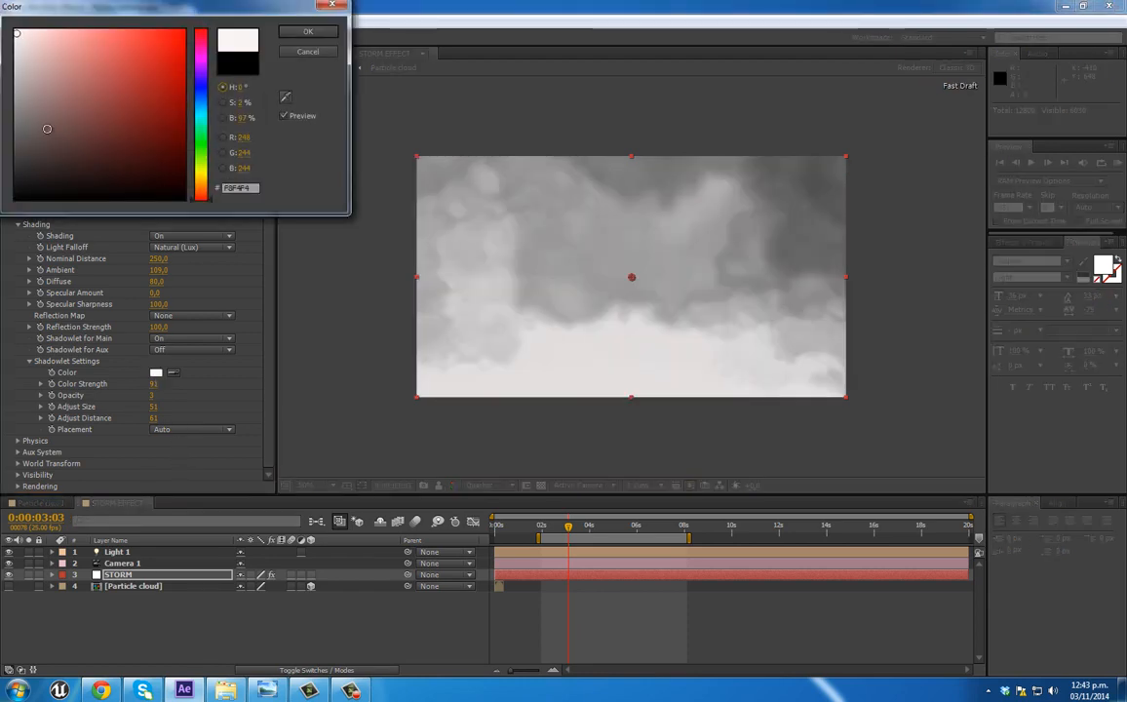
click(307, 33)
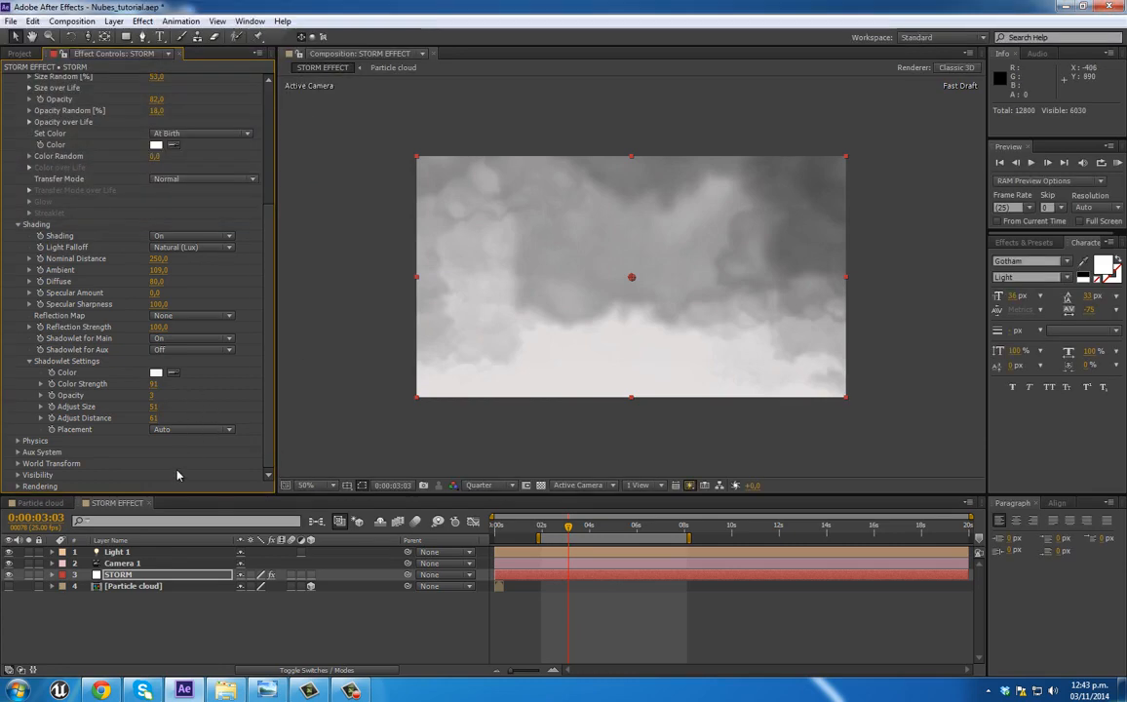
Step: Hide Light 1 and reduce the STORM layer's shadowlet Adjust Size to 26 and Adjust Distance to 54
click(114, 553)
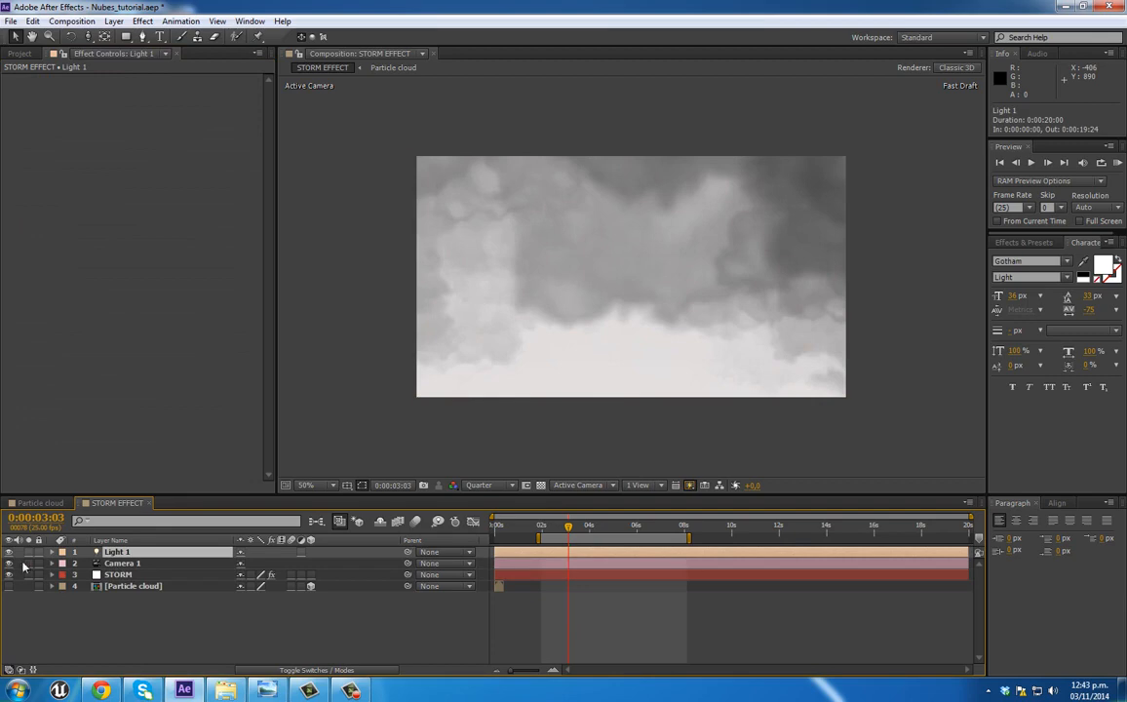
click(8, 552)
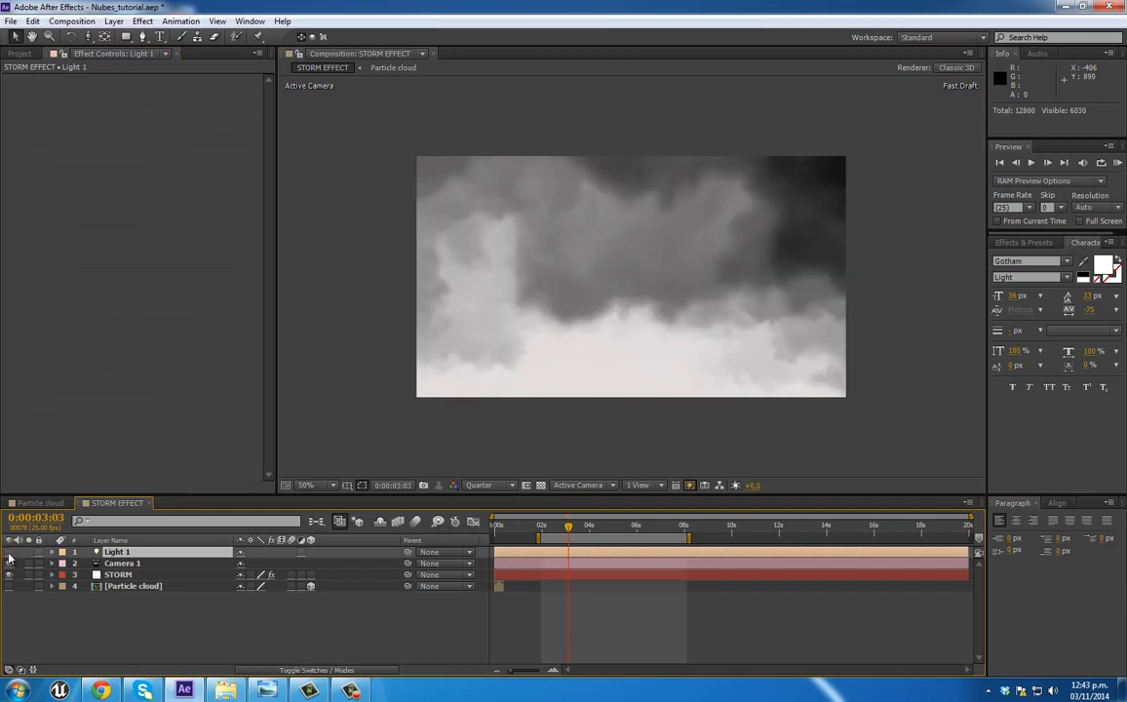
click(122, 577)
scroll(191, 396, down, 5)
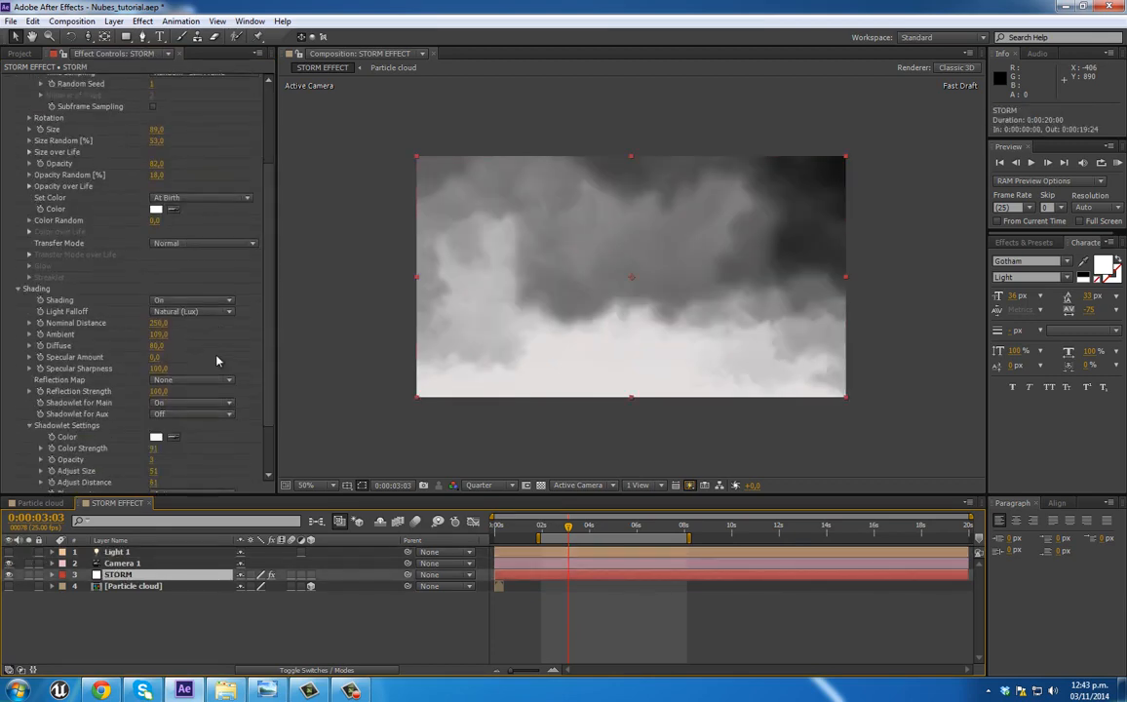
drag(153, 408, 135, 407)
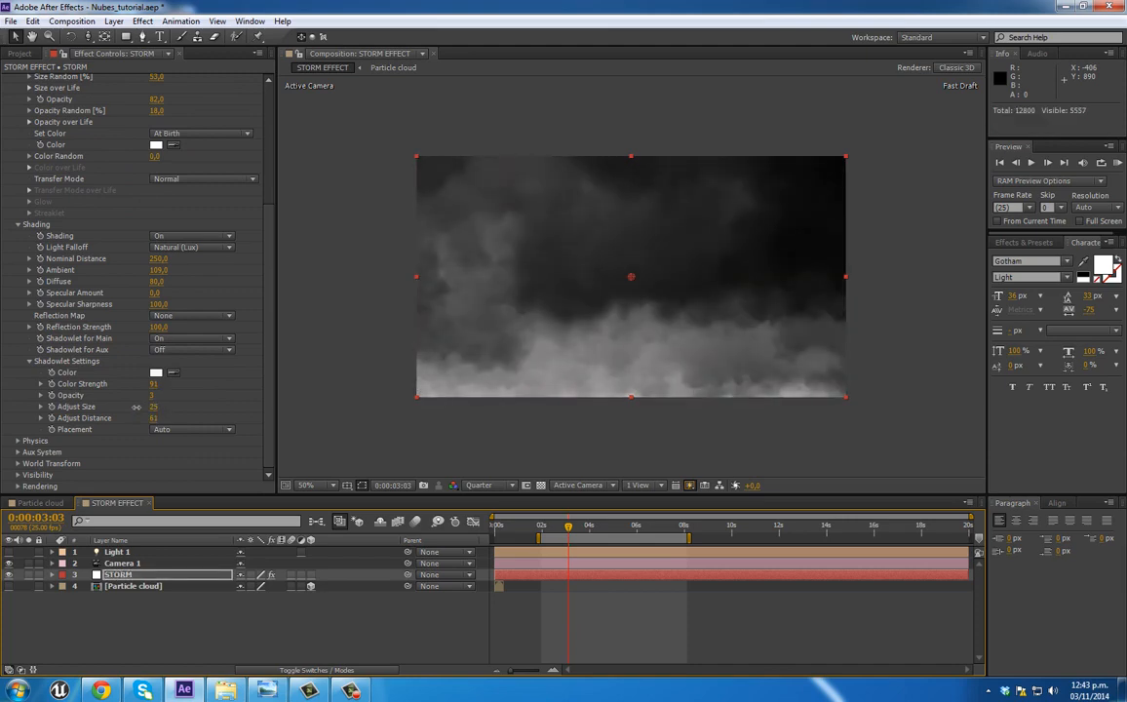
mouse_move(153, 418)
mouse_down()
mouse_move(142, 417)
mouse_move(154, 417)
mouse_up()
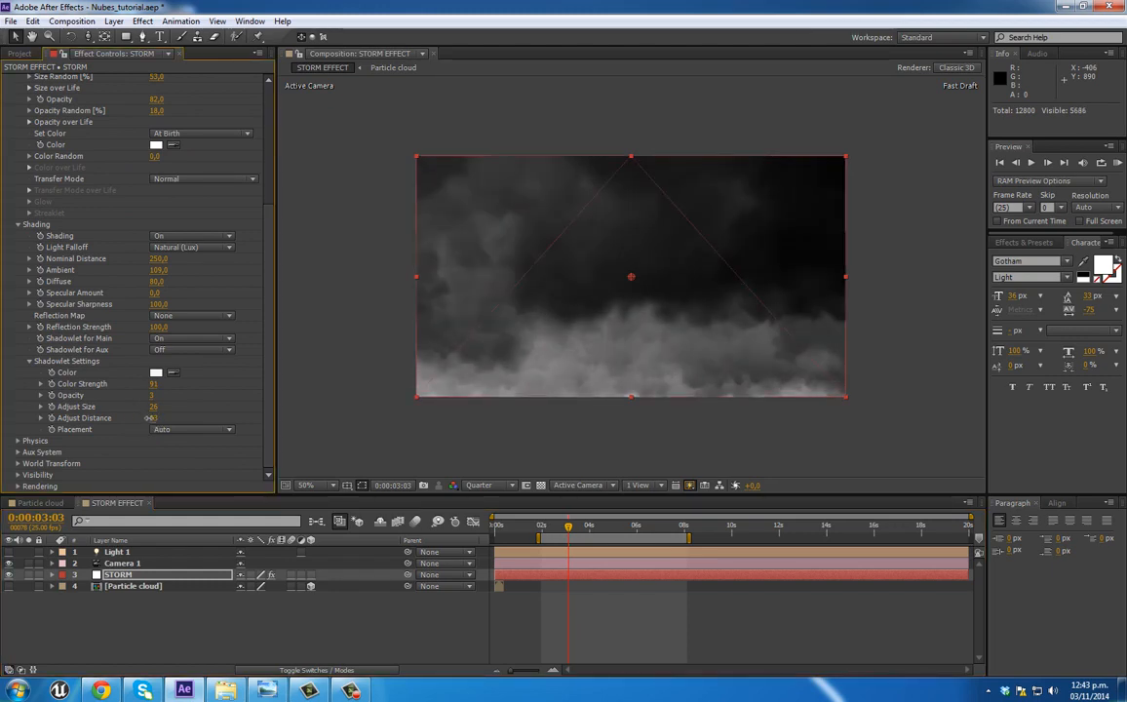
drag(154, 418, 149, 418)
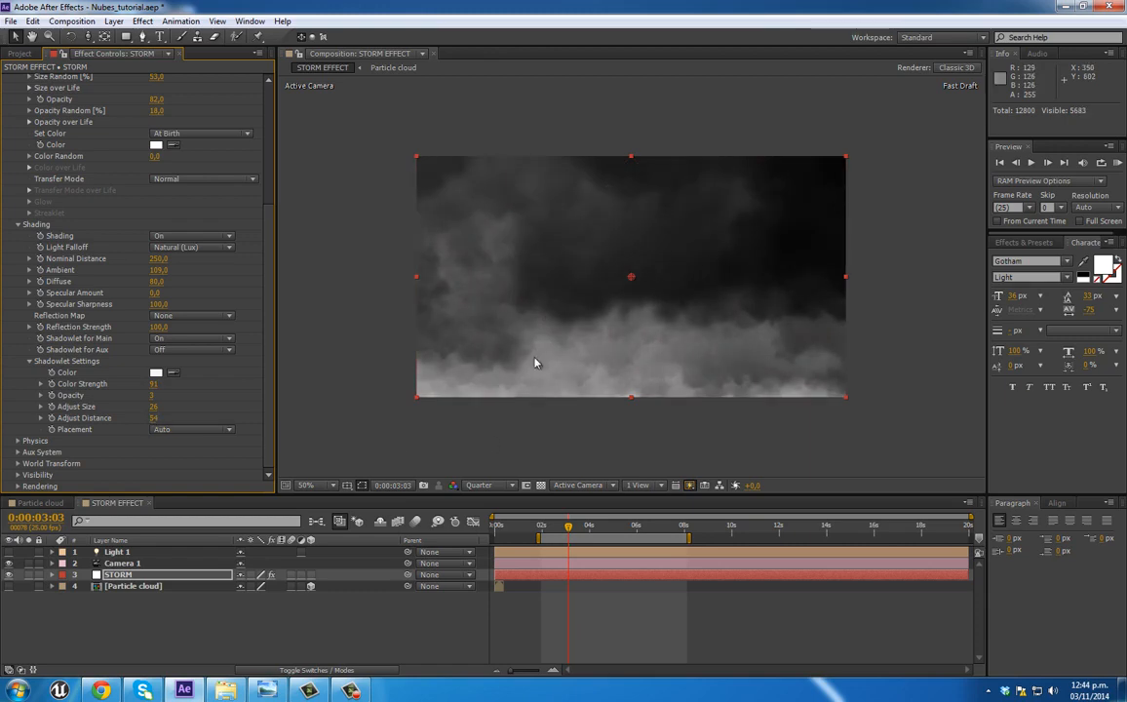
Step: Check the clouds at about 5 seconds and compare them with the storm cloud reference photos in Chrome
click(590, 528)
click(621, 528)
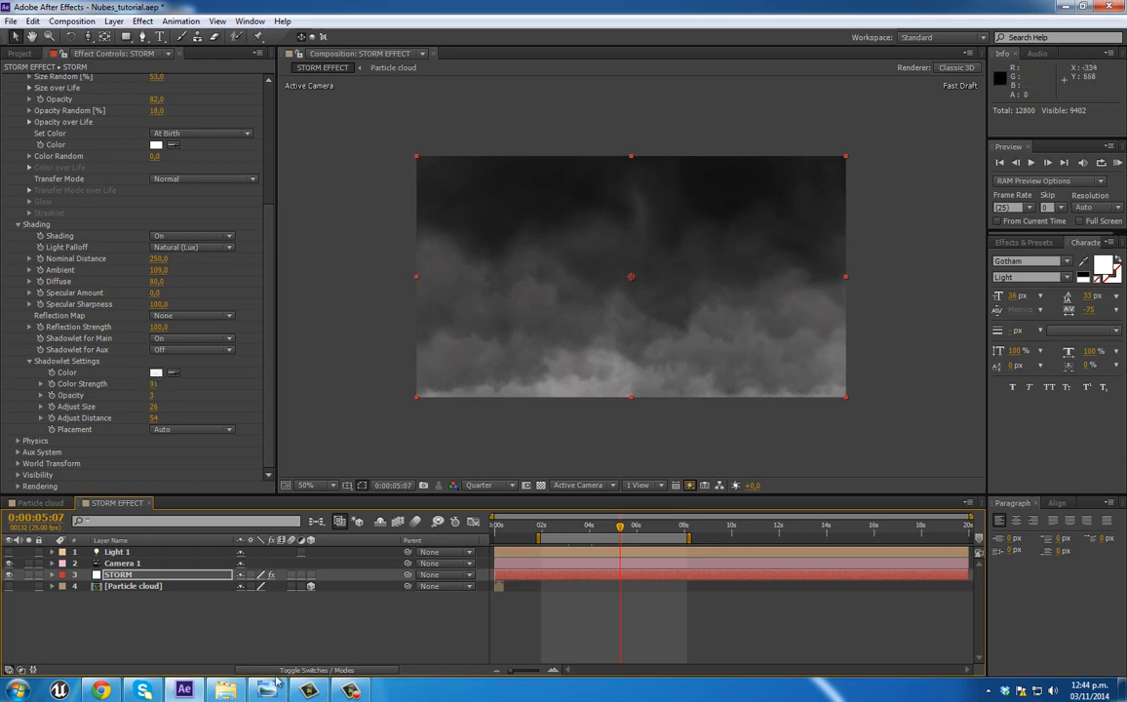
click(101, 691)
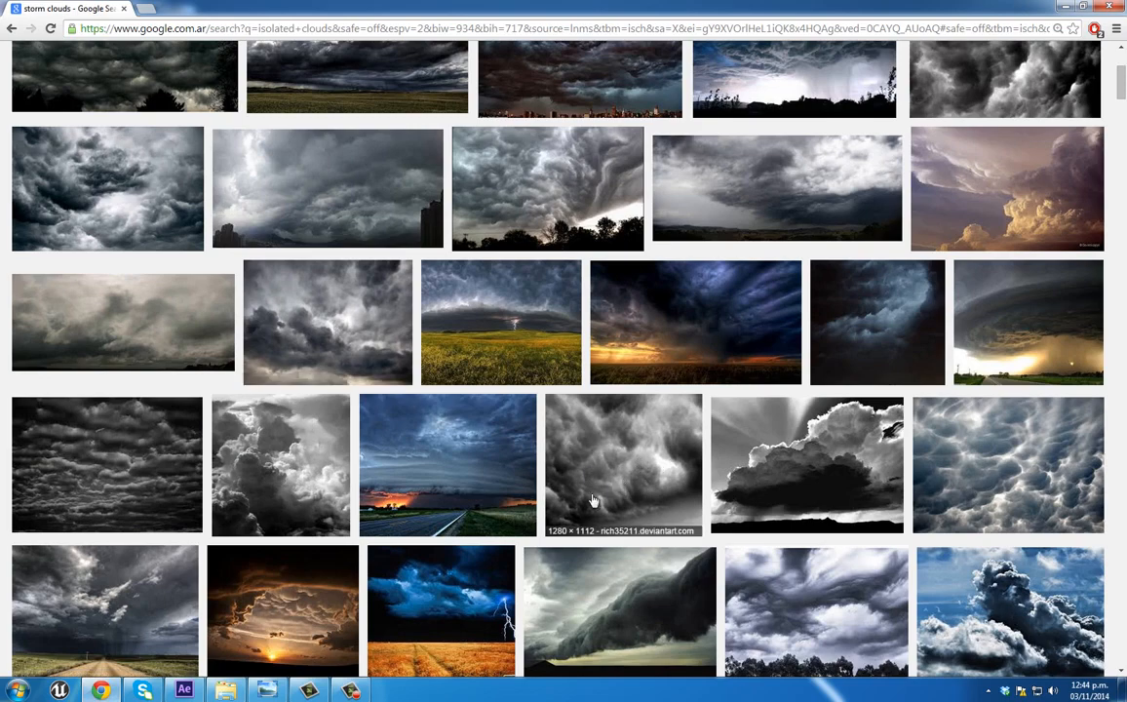
click(1065, 8)
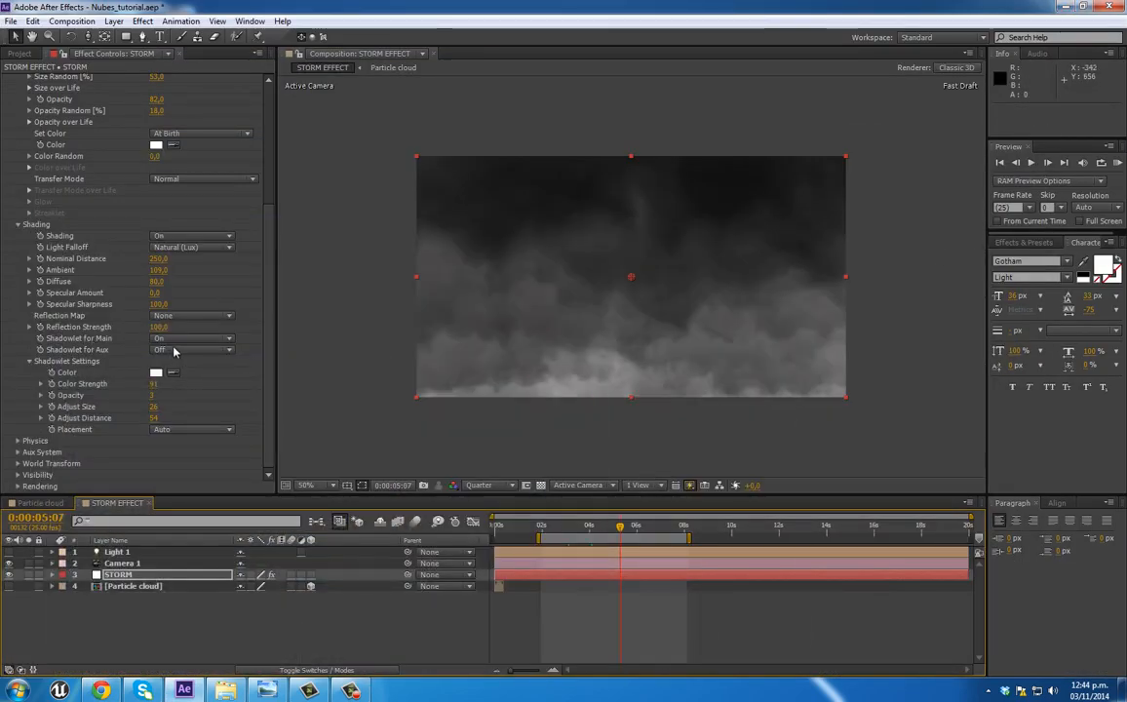
Step: Try showing Light 1 with Shadowlet for Main off, and restore both settings
click(10, 552)
click(180, 350)
click(187, 363)
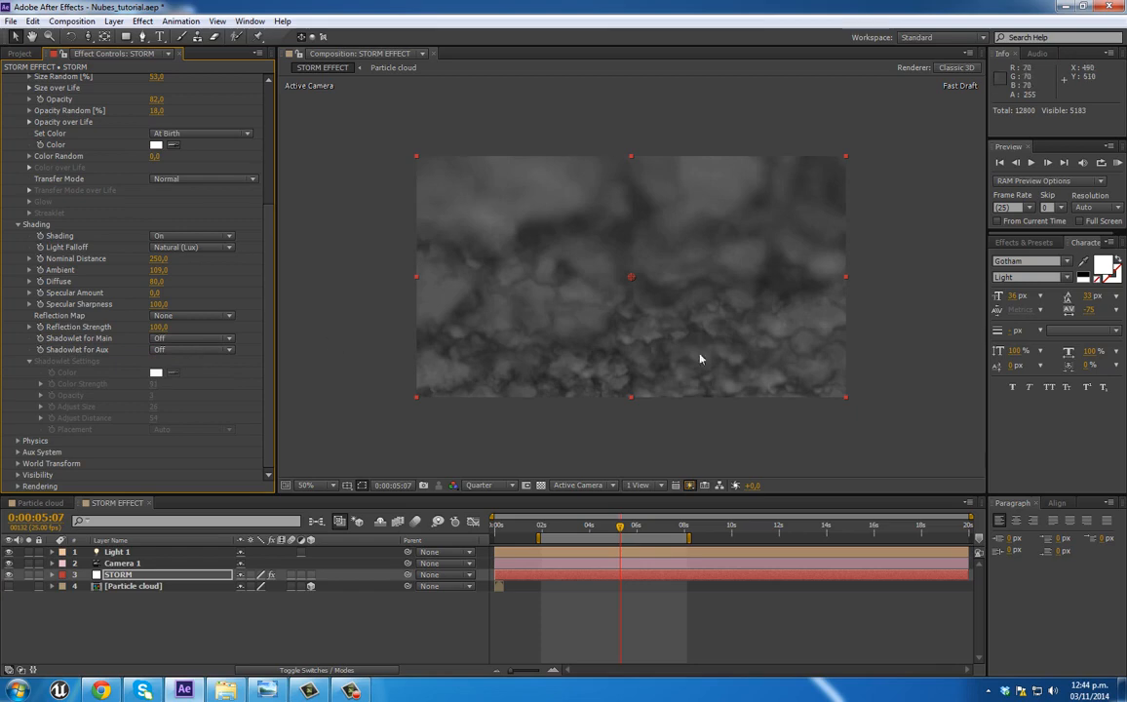
click(184, 339)
click(178, 368)
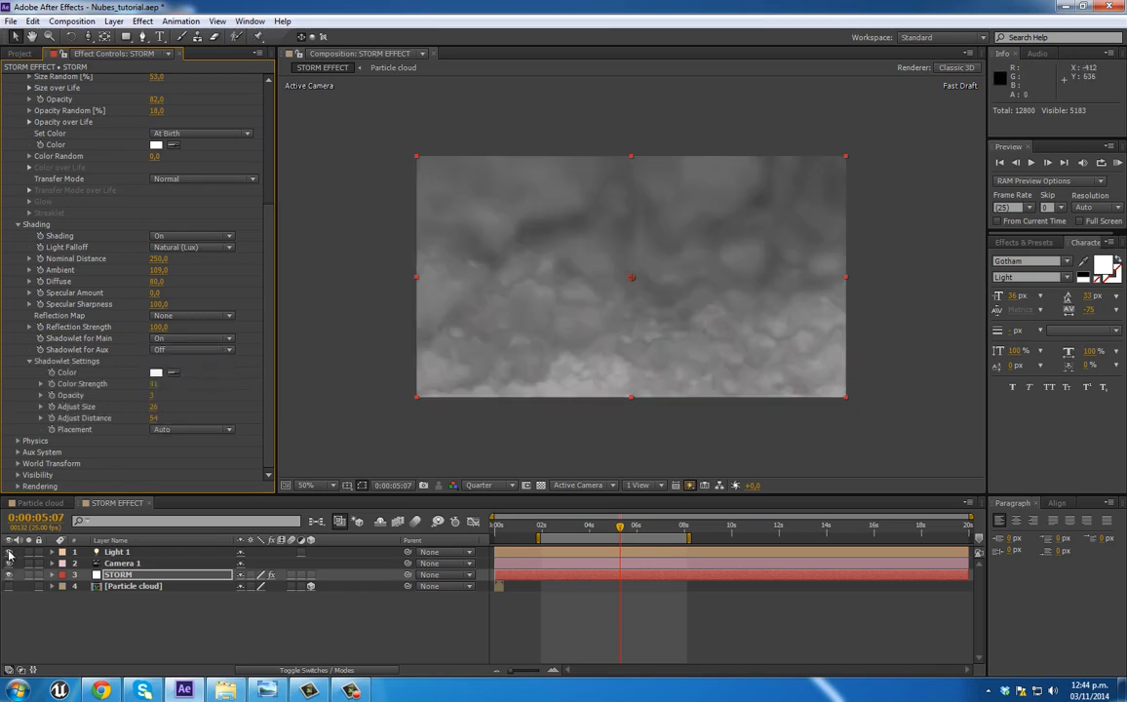
click(9, 553)
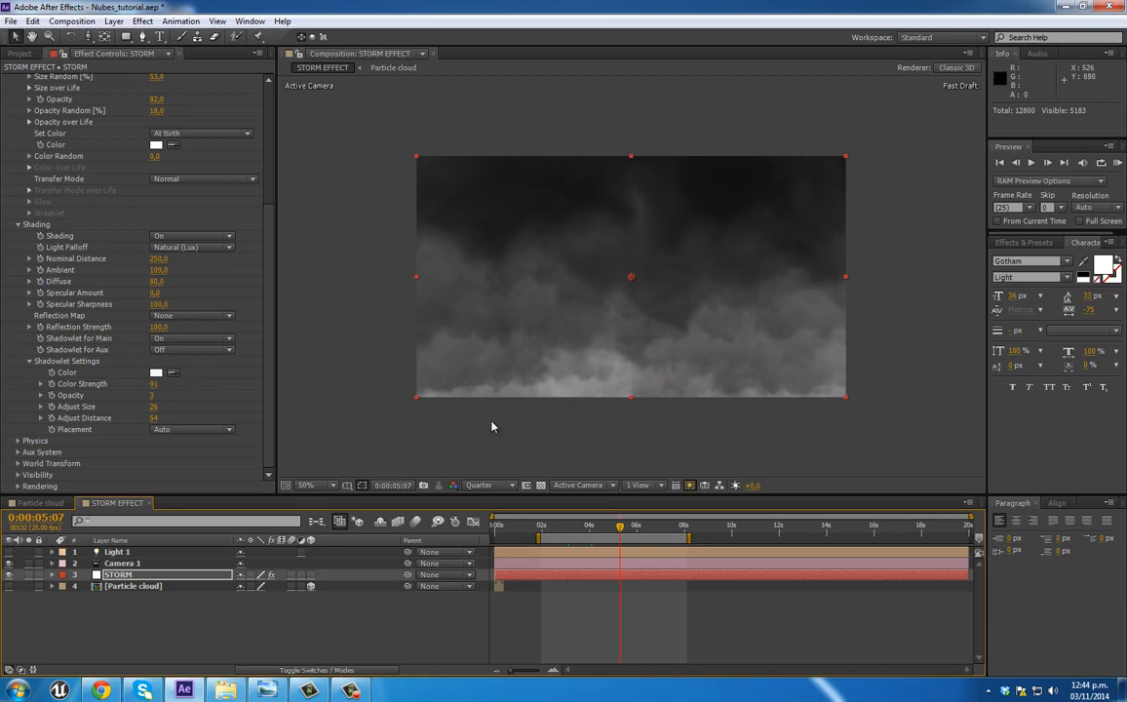
Step: Preview the storm animation from about 2 seconds and inspect the frame at 0:00:06:01
click(566, 531)
drag(585, 530, 644, 530)
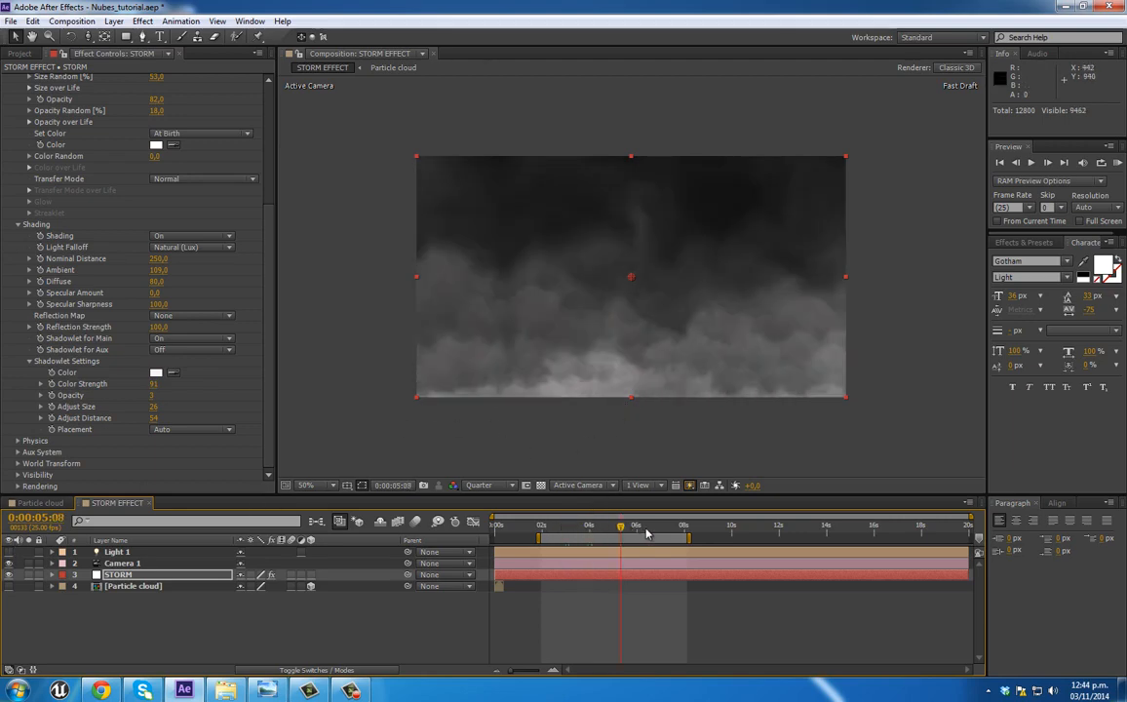
click(542, 529)
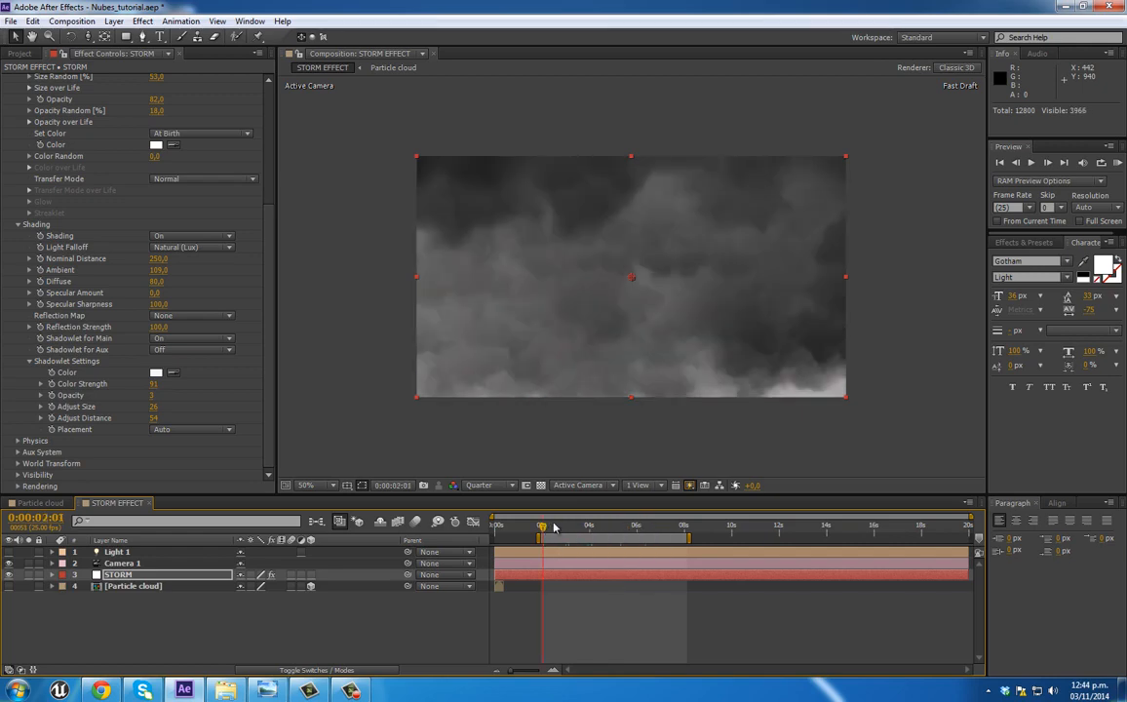
key(KP_0)
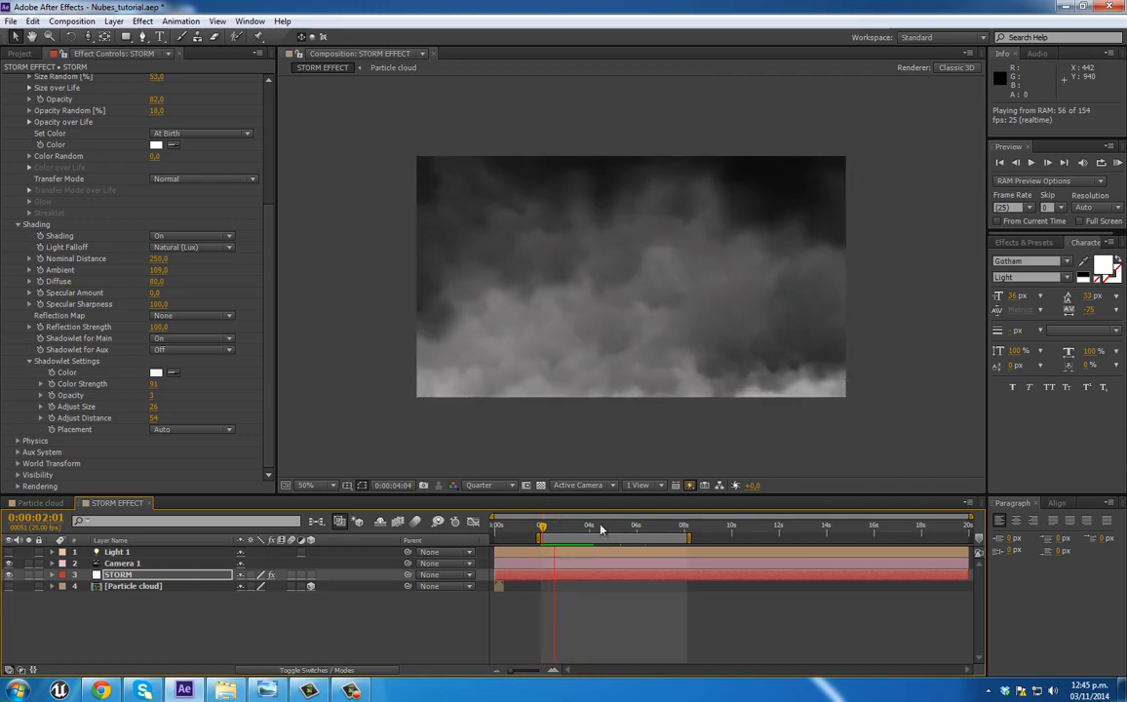
click(619, 528)
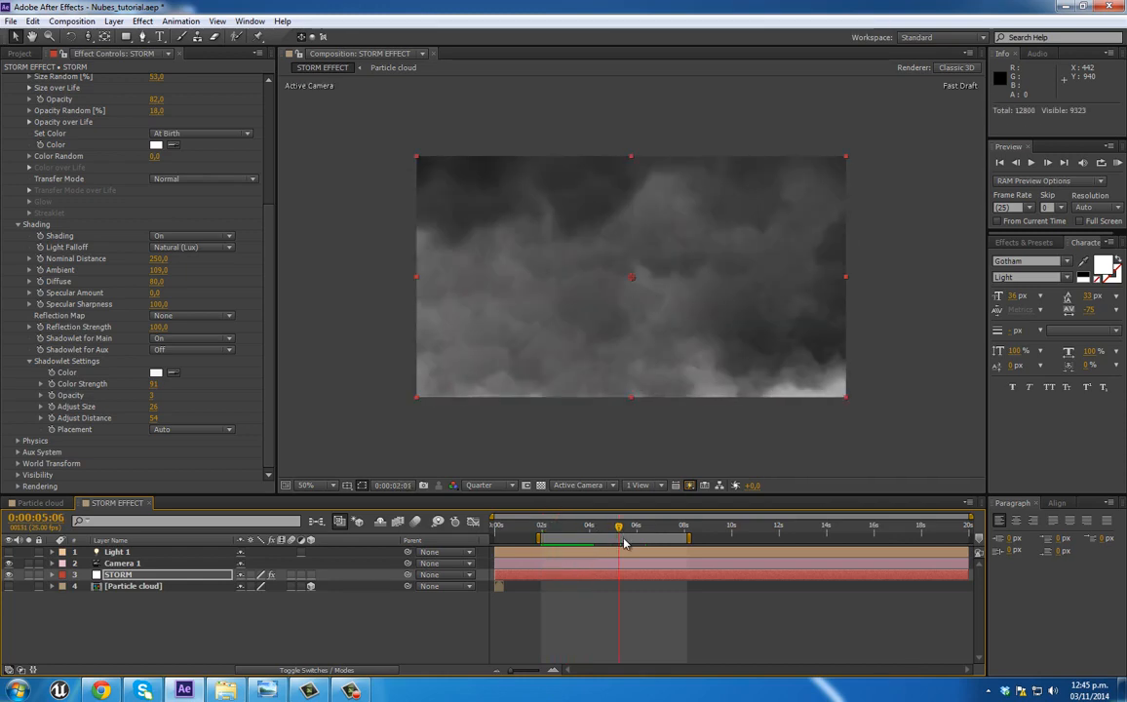
click(637, 530)
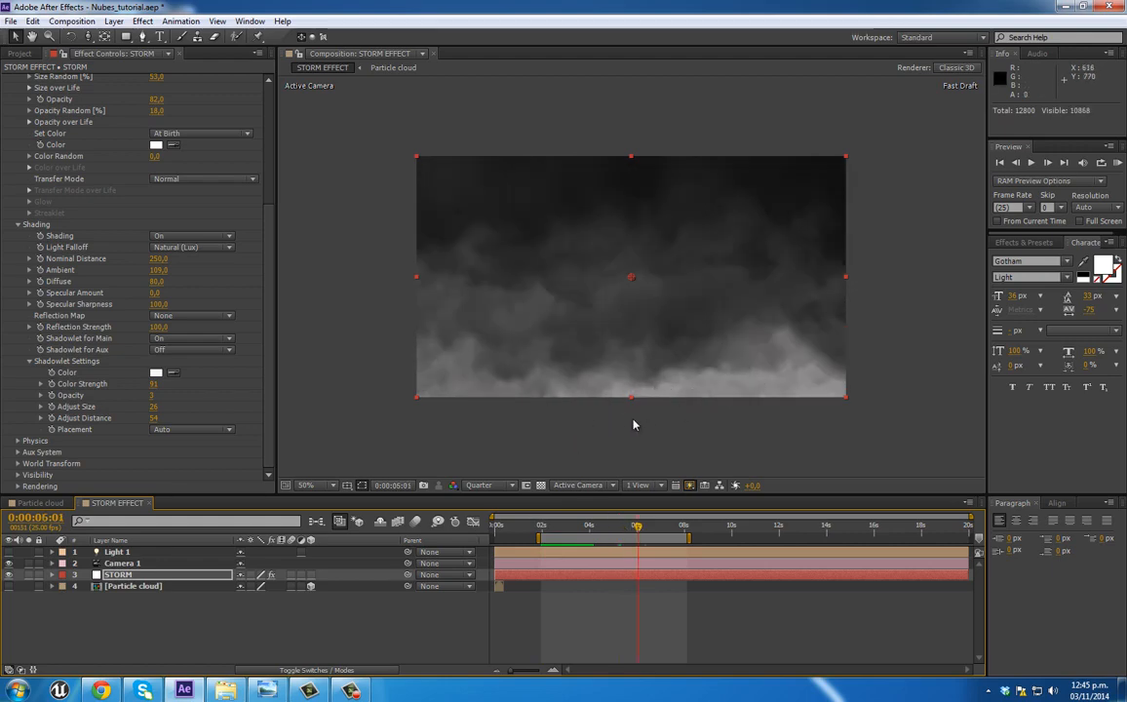
Step: Try shadowlet Adjust Size values of 15 and 18, settle on 25, and set Adjust Distance to 63
drag(154, 409, 163, 409)
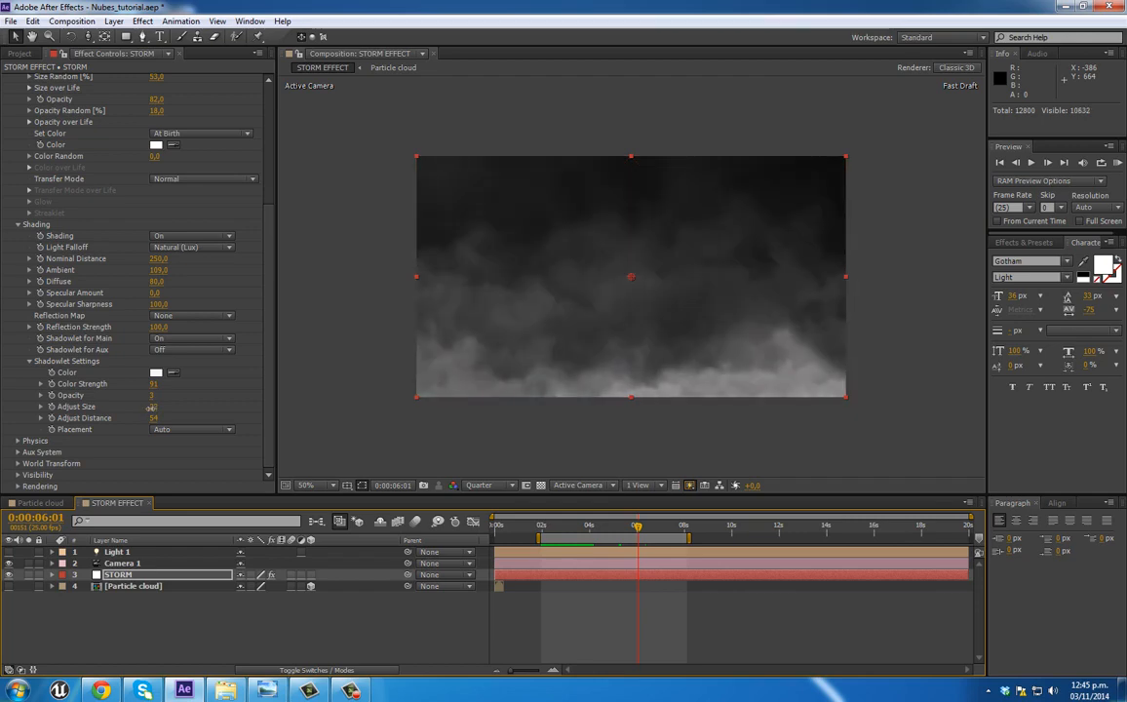
click(151, 412)
drag(153, 413, 157, 413)
click(156, 406)
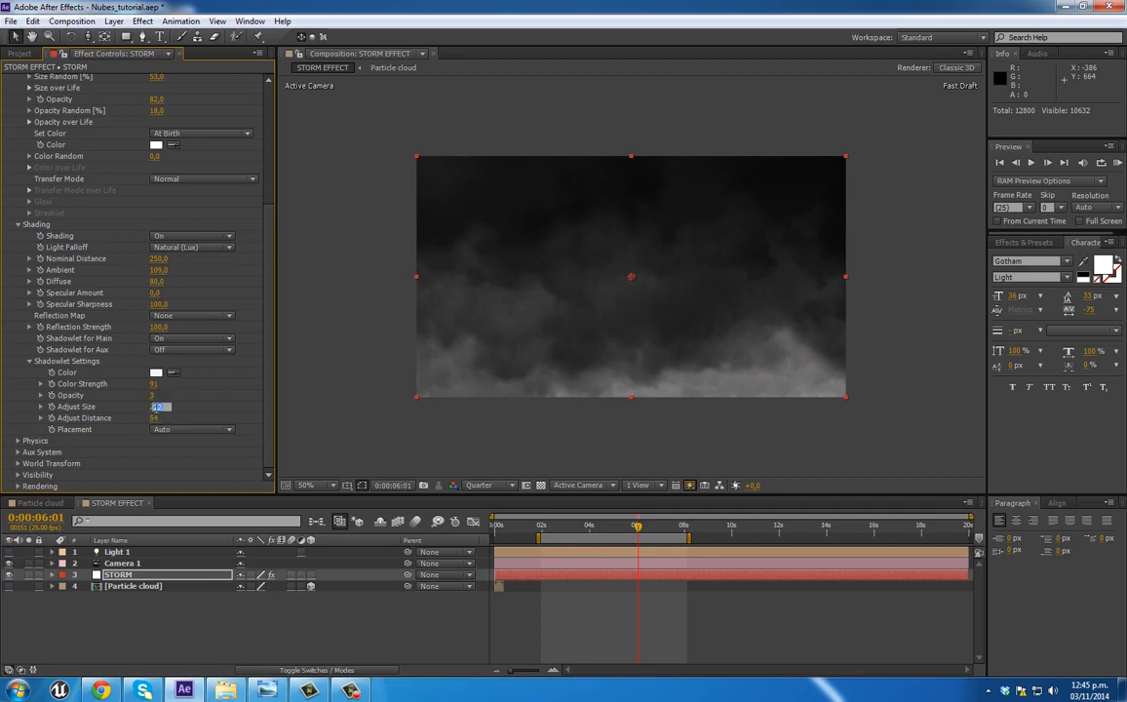
text(15)
key(Return)
click(158, 407)
text(18)
key(Return)
click(155, 408)
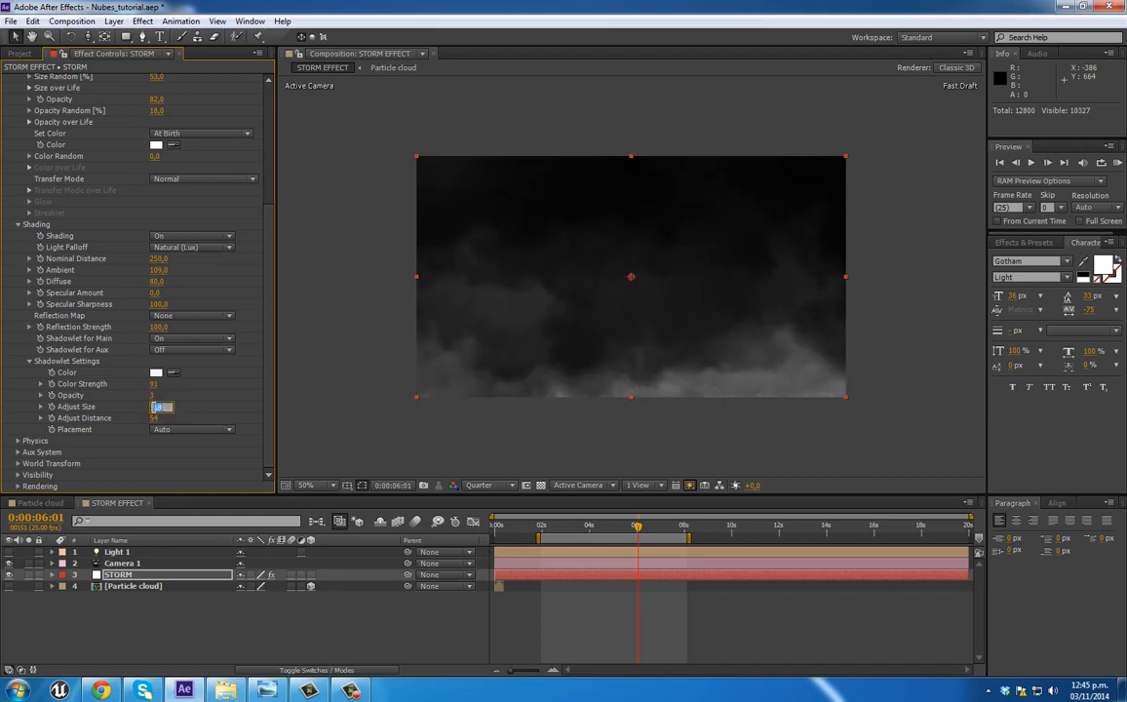
text(25)
key(Return)
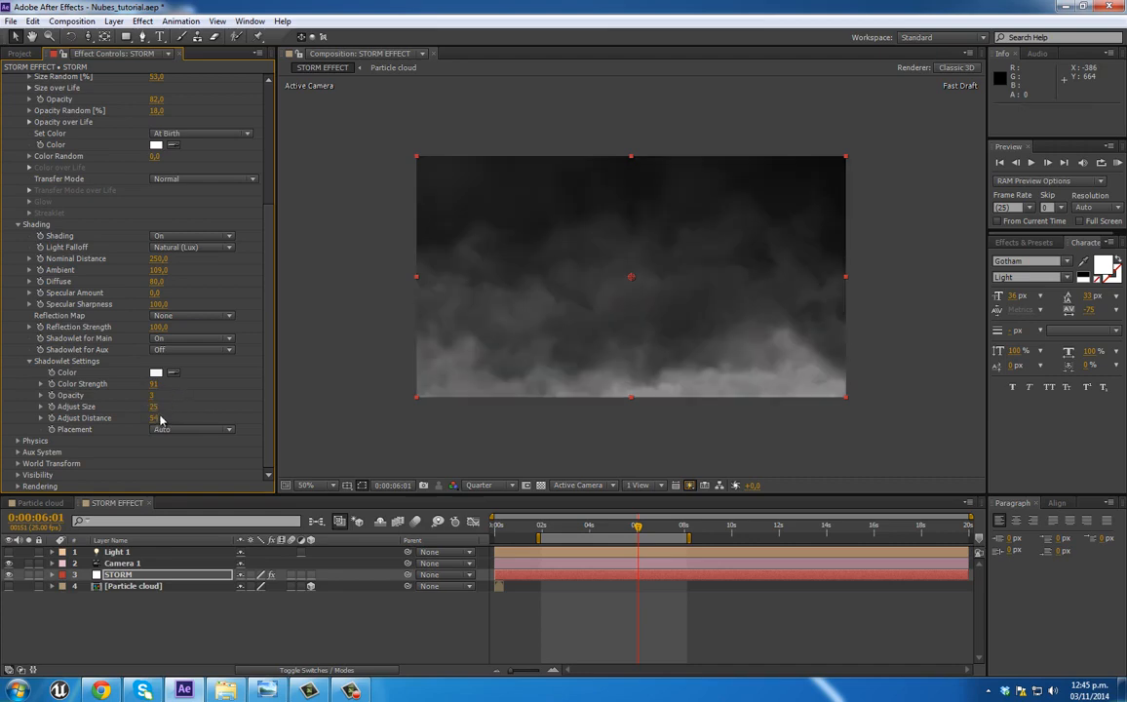
drag(162, 419, 162, 418)
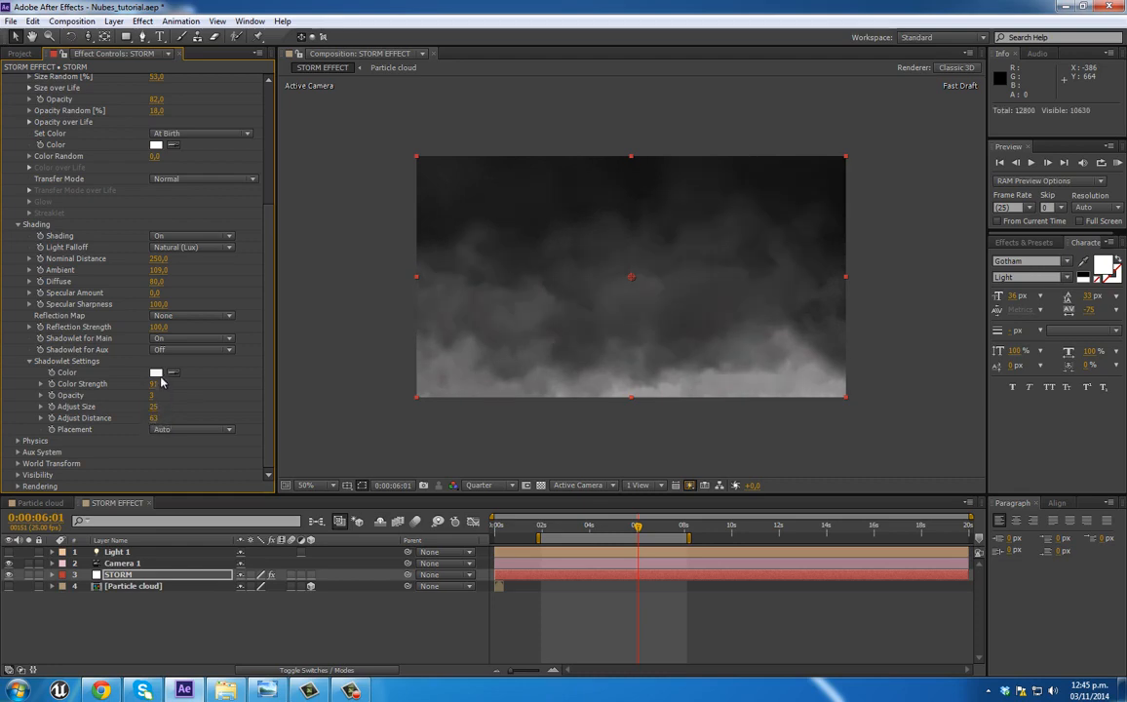
Step: Change the shadowlet color to the grey-blue A5B3BA
click(156, 372)
click(198, 105)
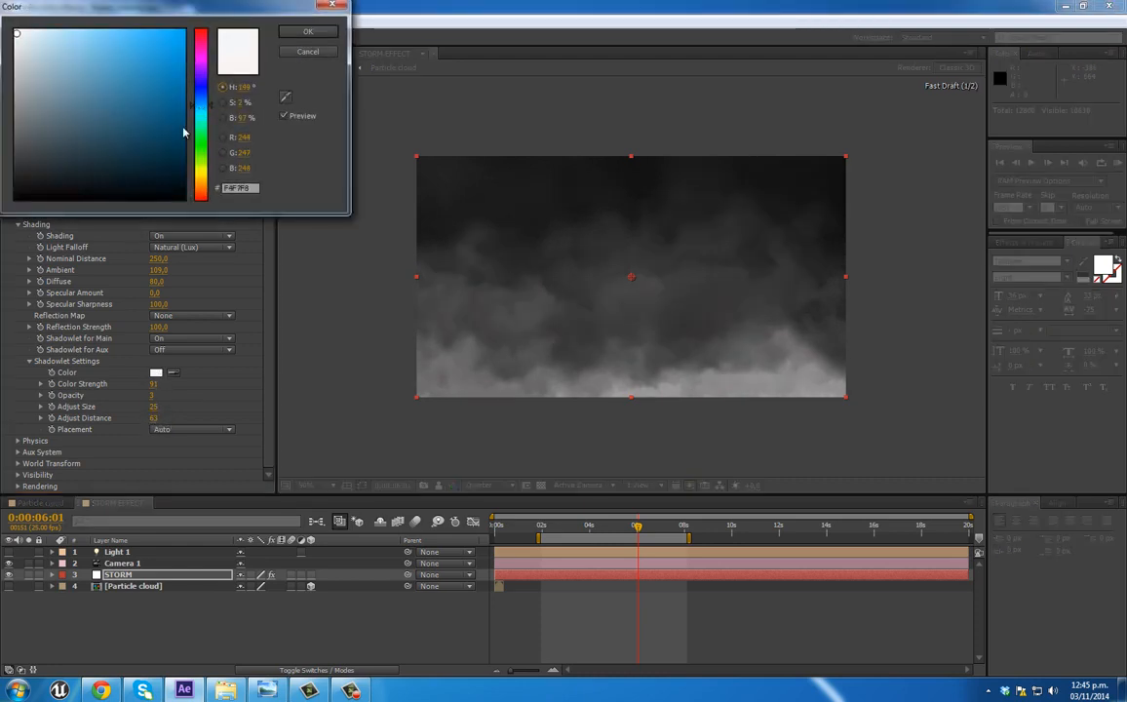
click(33, 75)
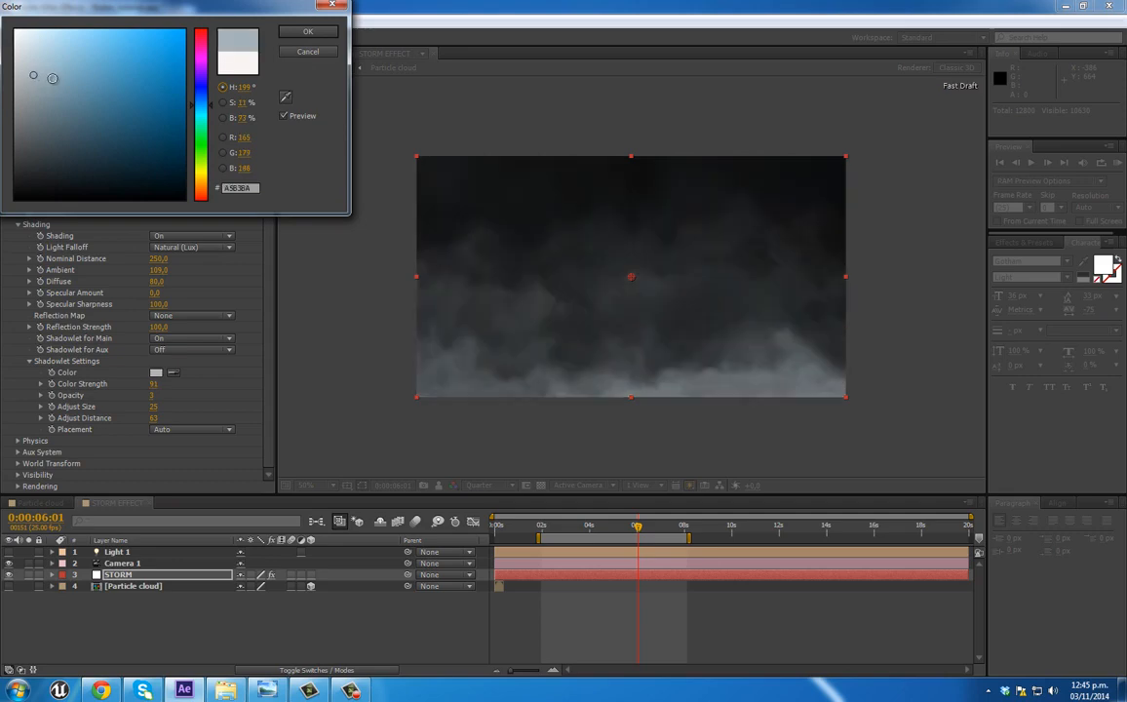
click(309, 33)
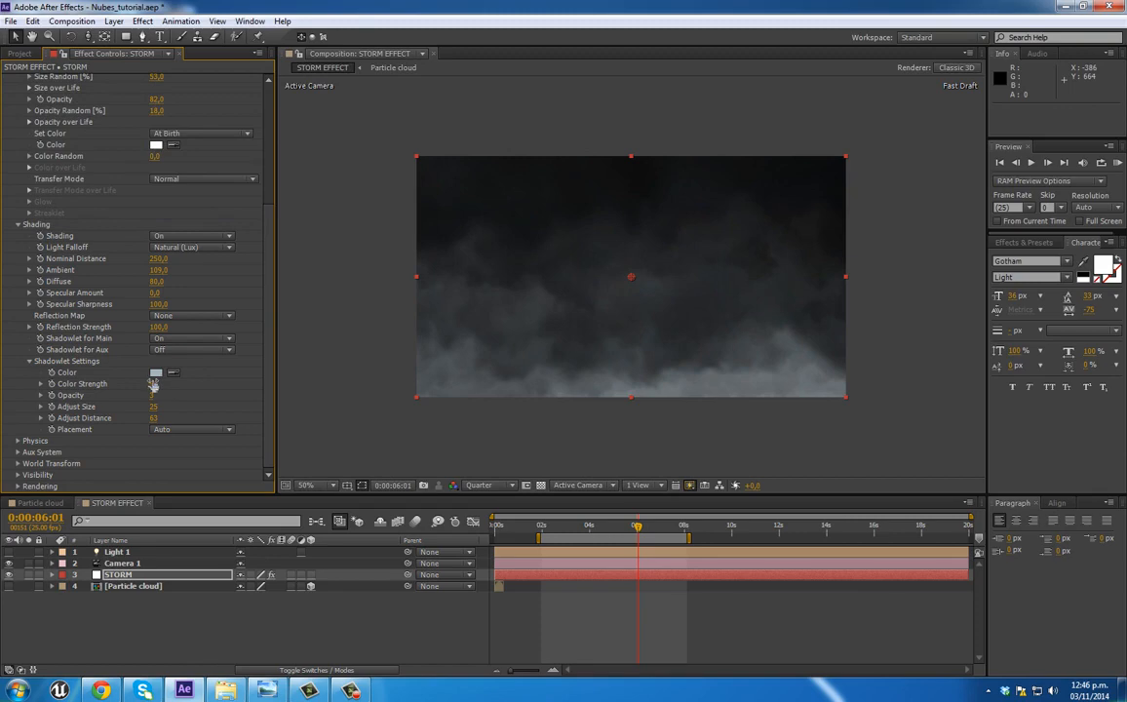
Step: Lower the shadowlet Color Strength to 85 and check the clouds at different times up to 0:00:06:16
drag(147, 381, 156, 373)
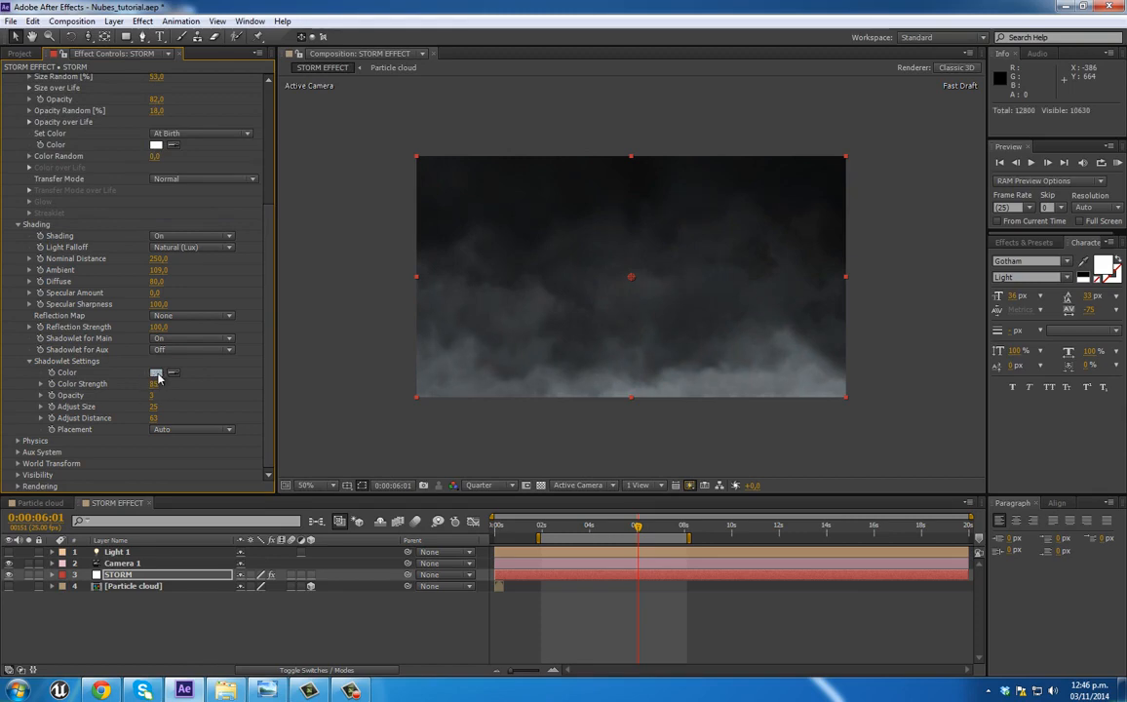
click(594, 527)
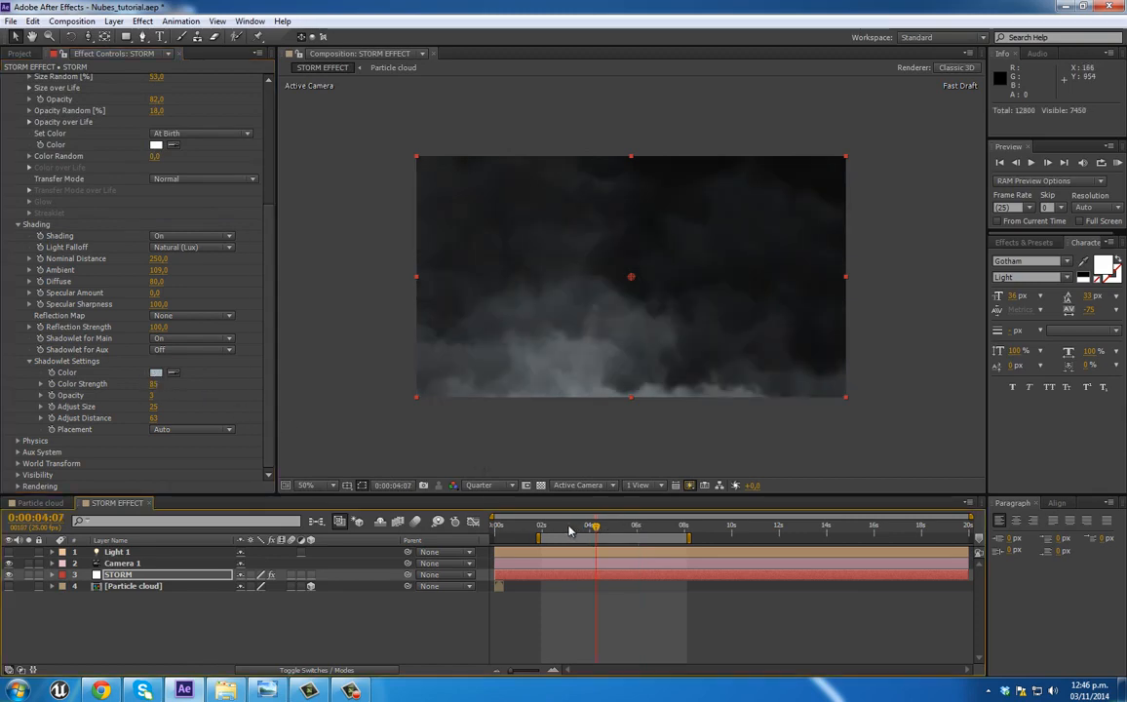
drag(571, 529, 654, 527)
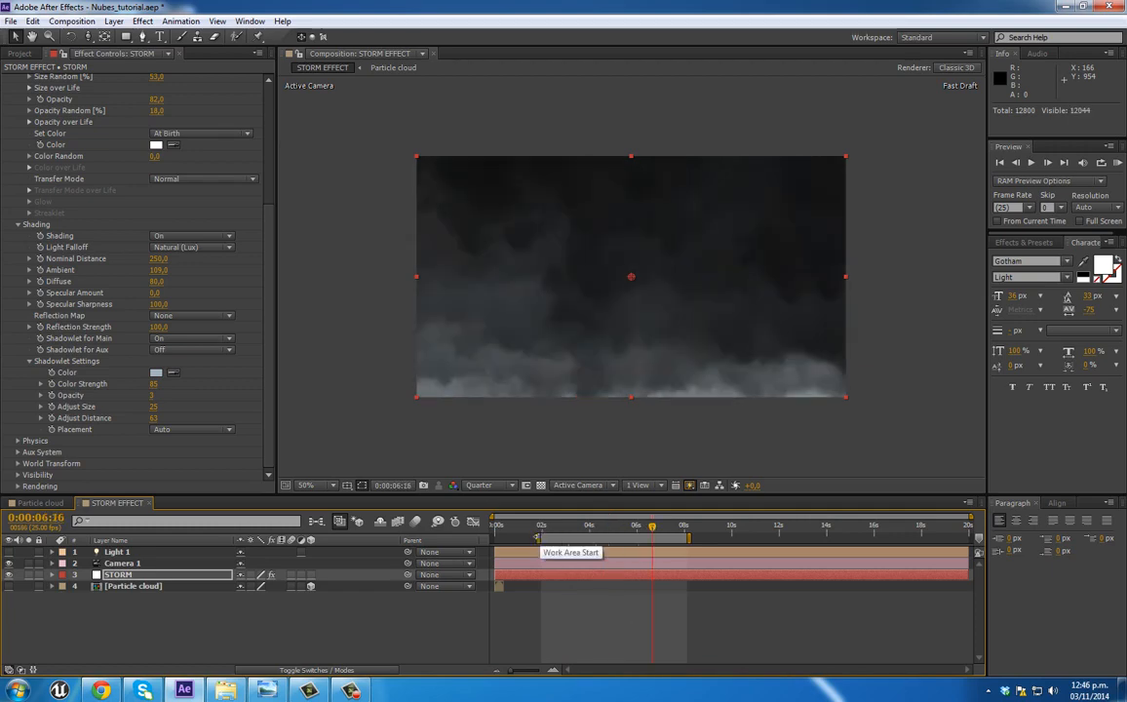
Step: Scrub through the storm between about 2 and 7 seconds and check the clouds at 0:00:04:24
click(544, 528)
drag(545, 528, 639, 528)
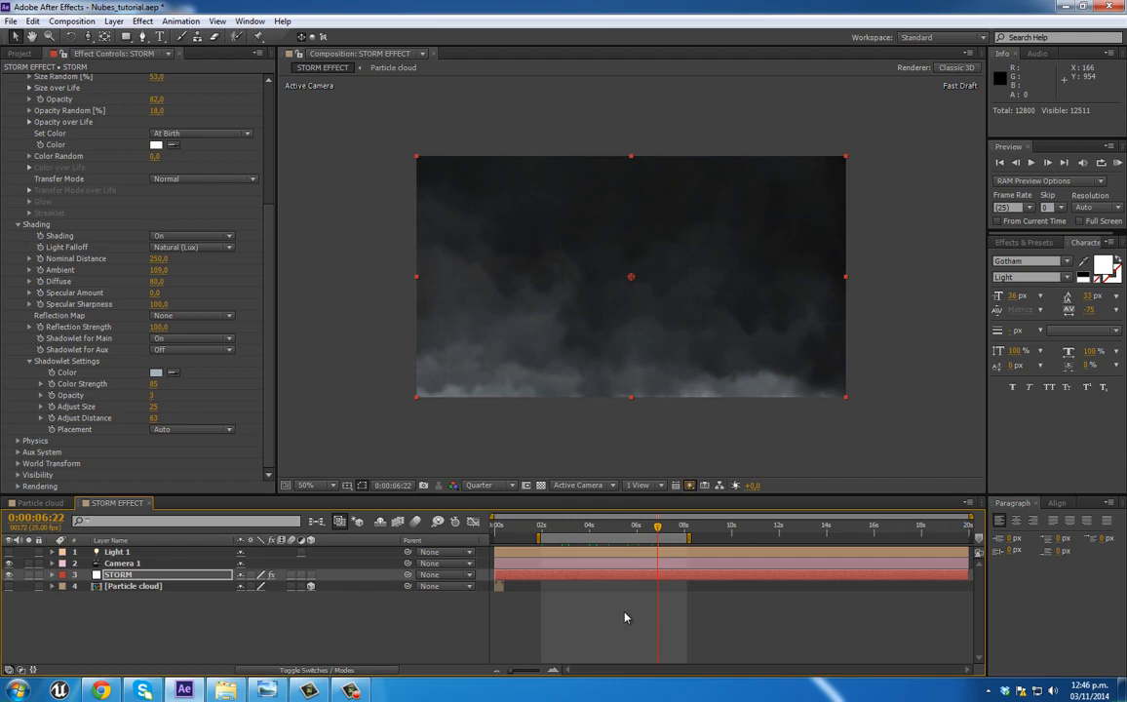
click(613, 530)
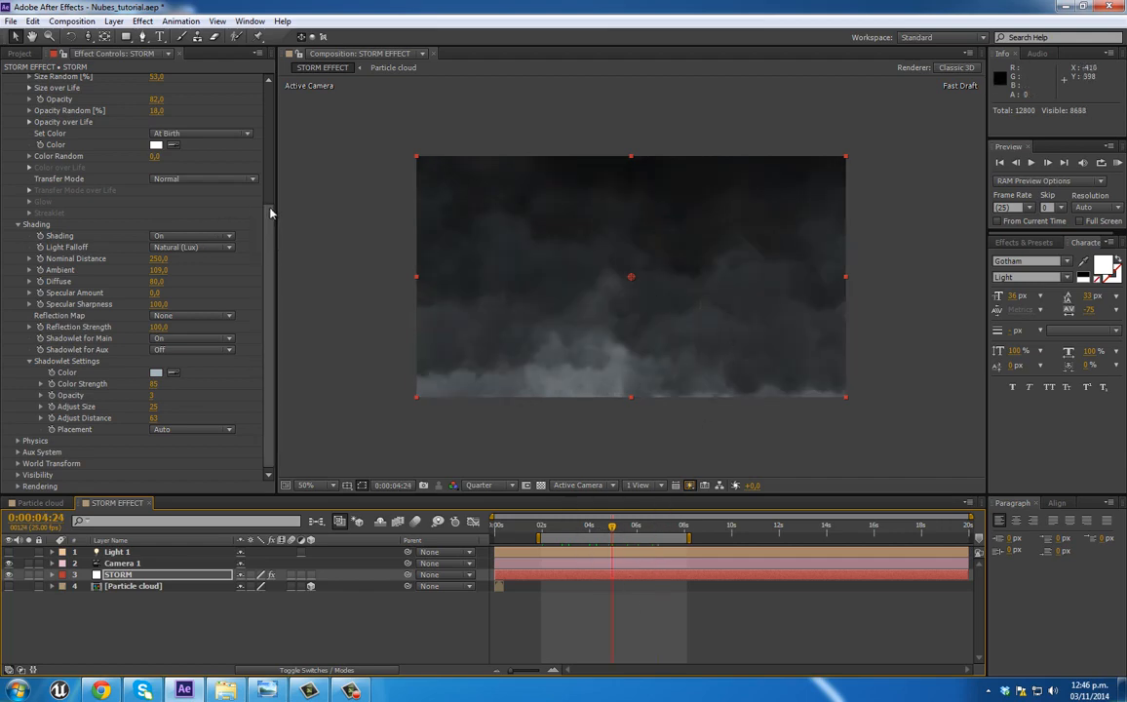
Step: Turn on motion blur in the STORM particle rendering settings and set its Shutter Angle to 600
click(15, 486)
click(30, 486)
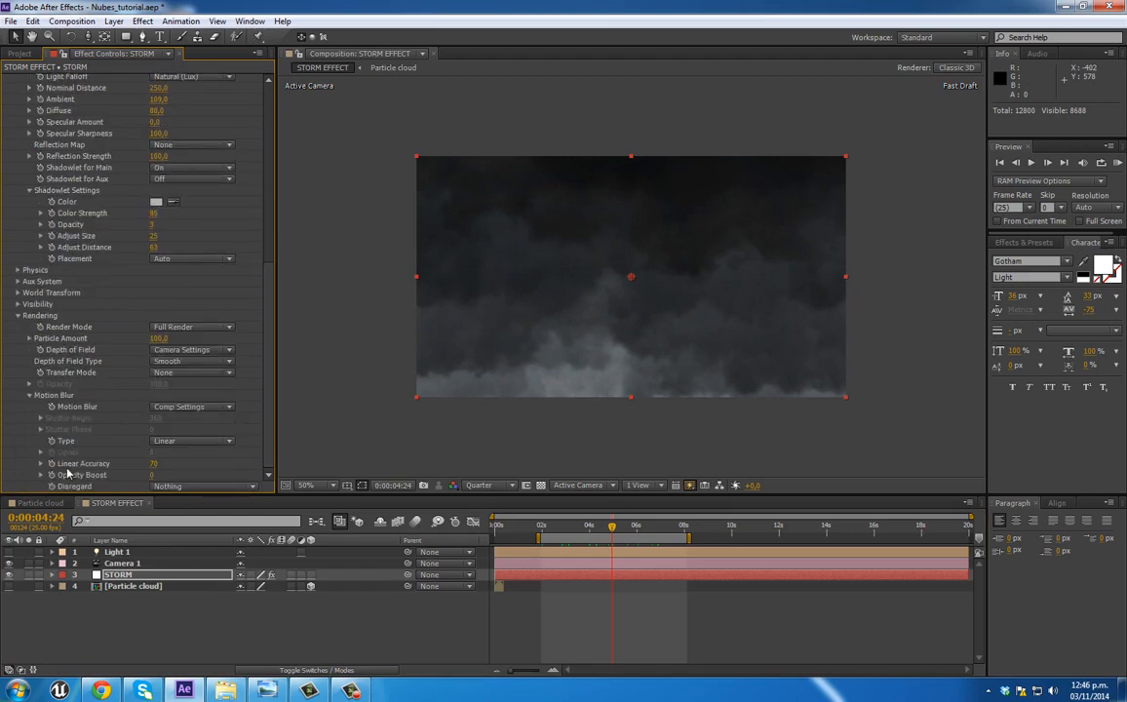
click(214, 408)
click(195, 453)
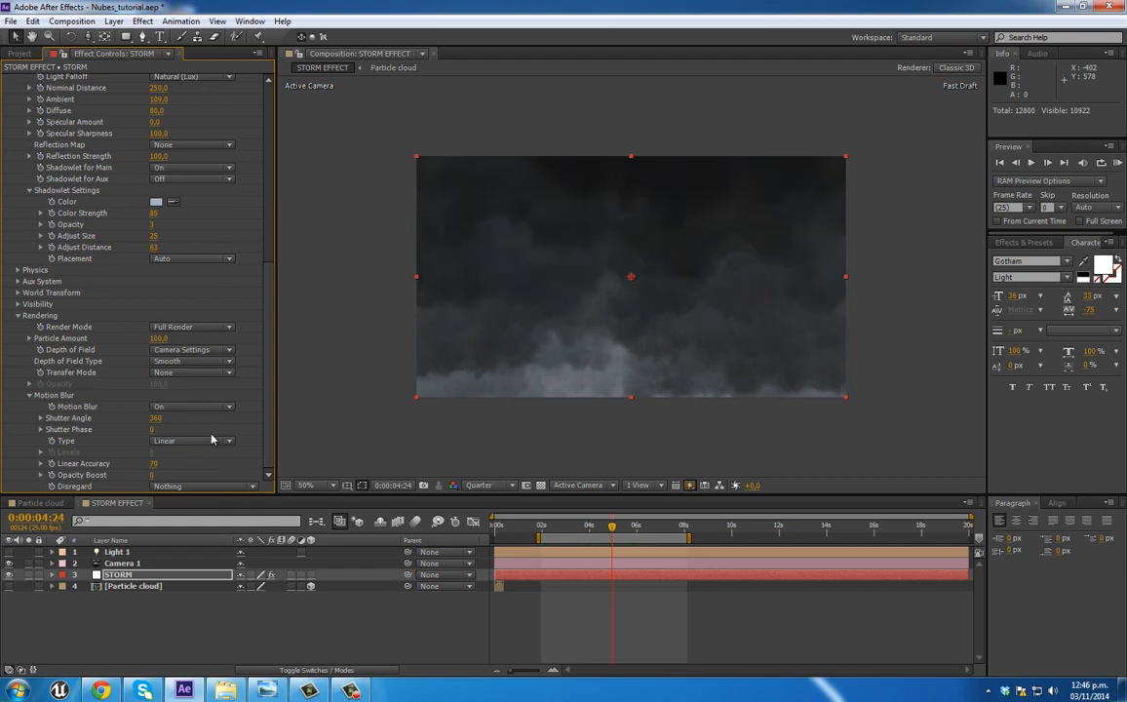
click(156, 419)
text(600)
key(Return)
Step: Inspect the motion-blurred clouds up close at 0:00:02:02 and preview the storm animation, stopping at 0:00:03:11
click(545, 527)
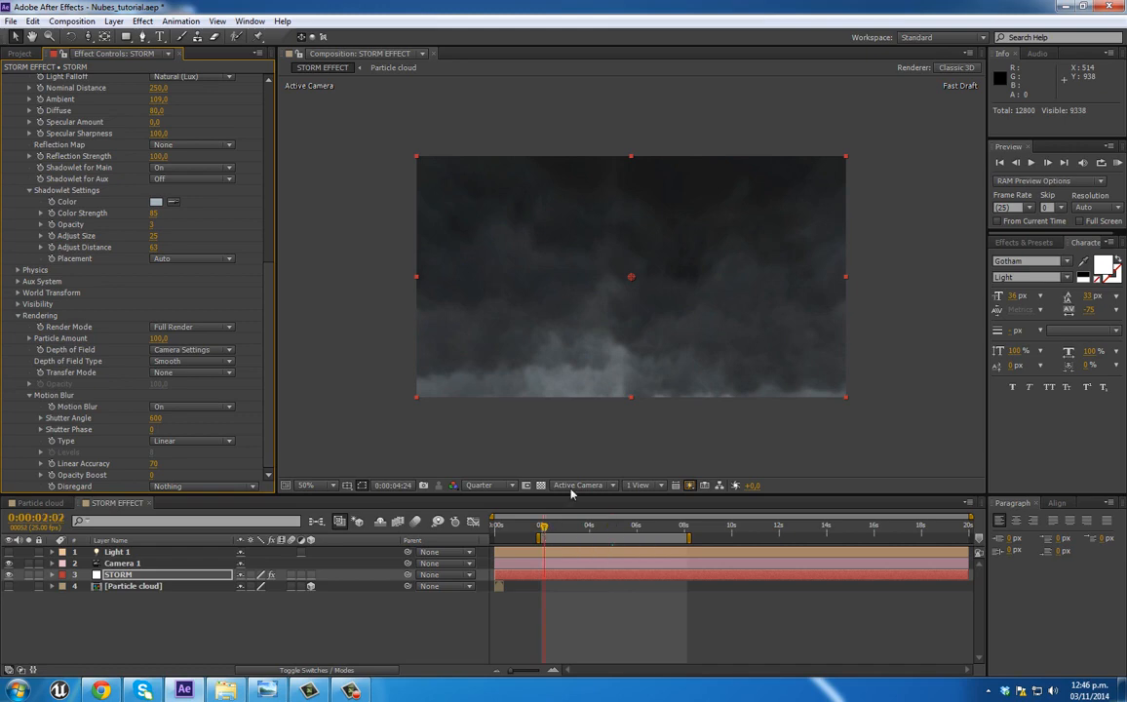
scroll(642, 400, up, 2)
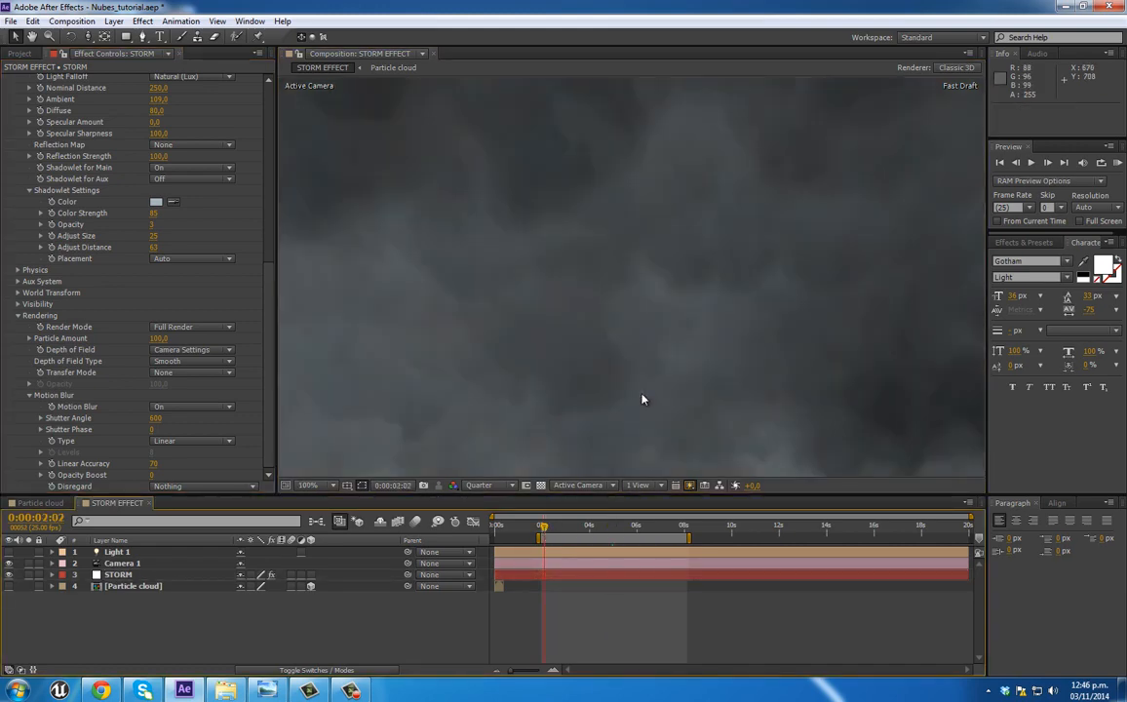
scroll(528, 315, down, 2)
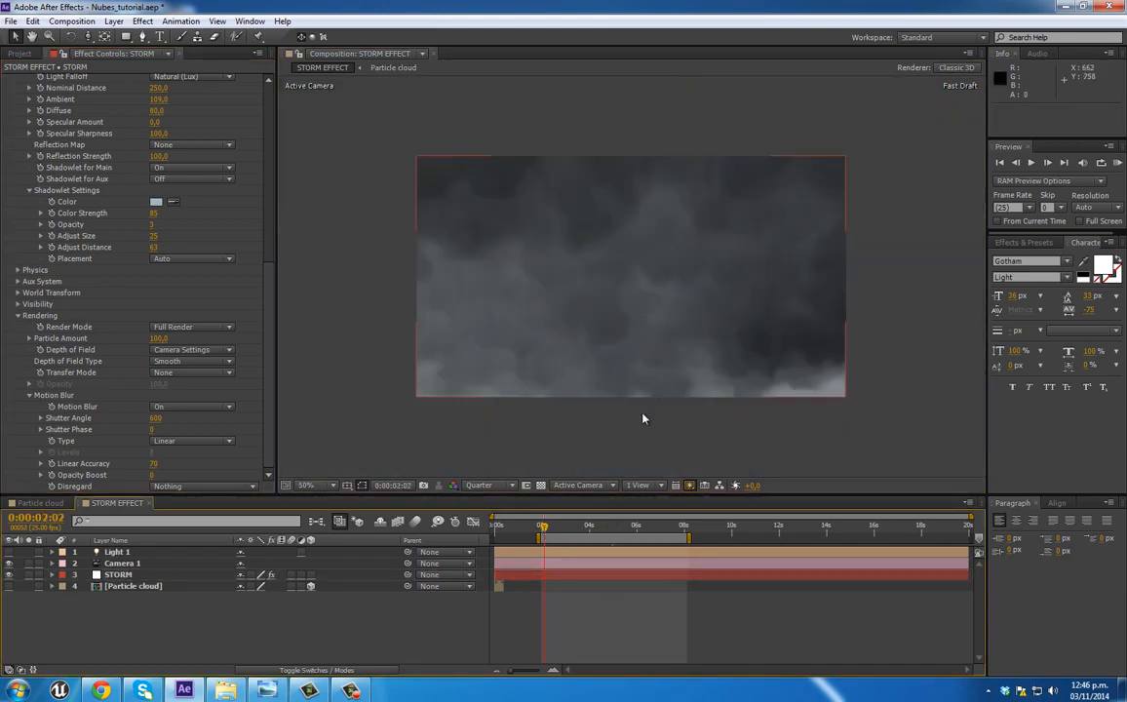
key(KP_0)
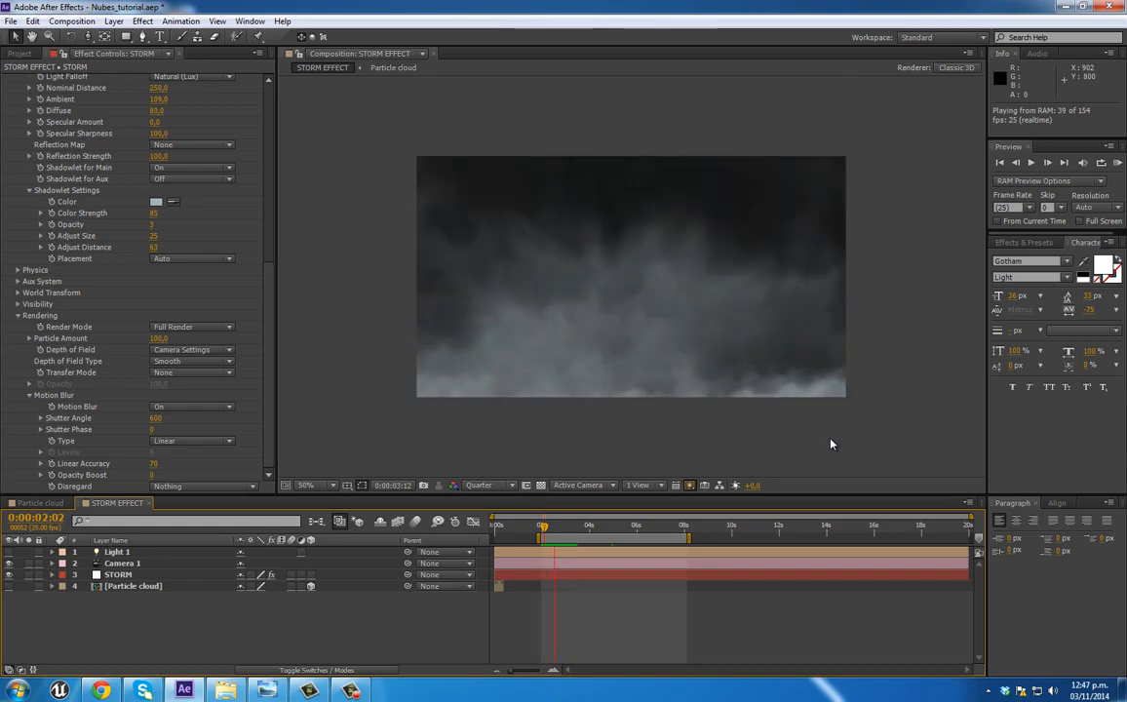
key(space)
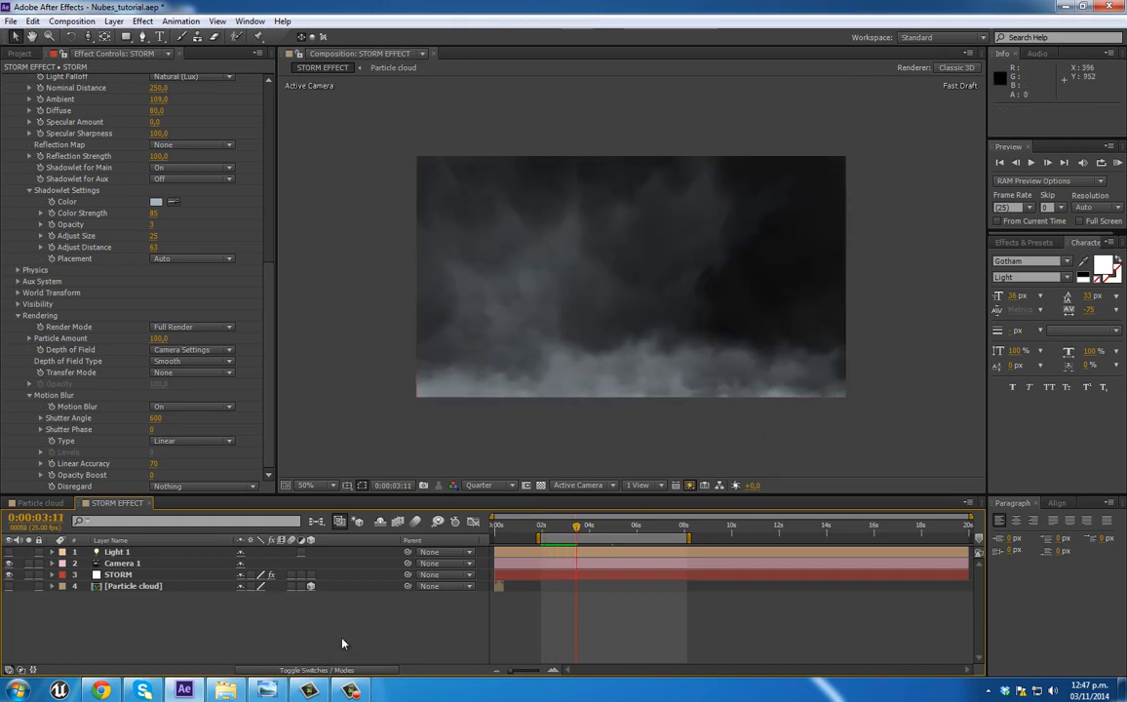
Step: Set the STORM particle effect's Motion Blur to Off and deselect the layer
click(192, 407)
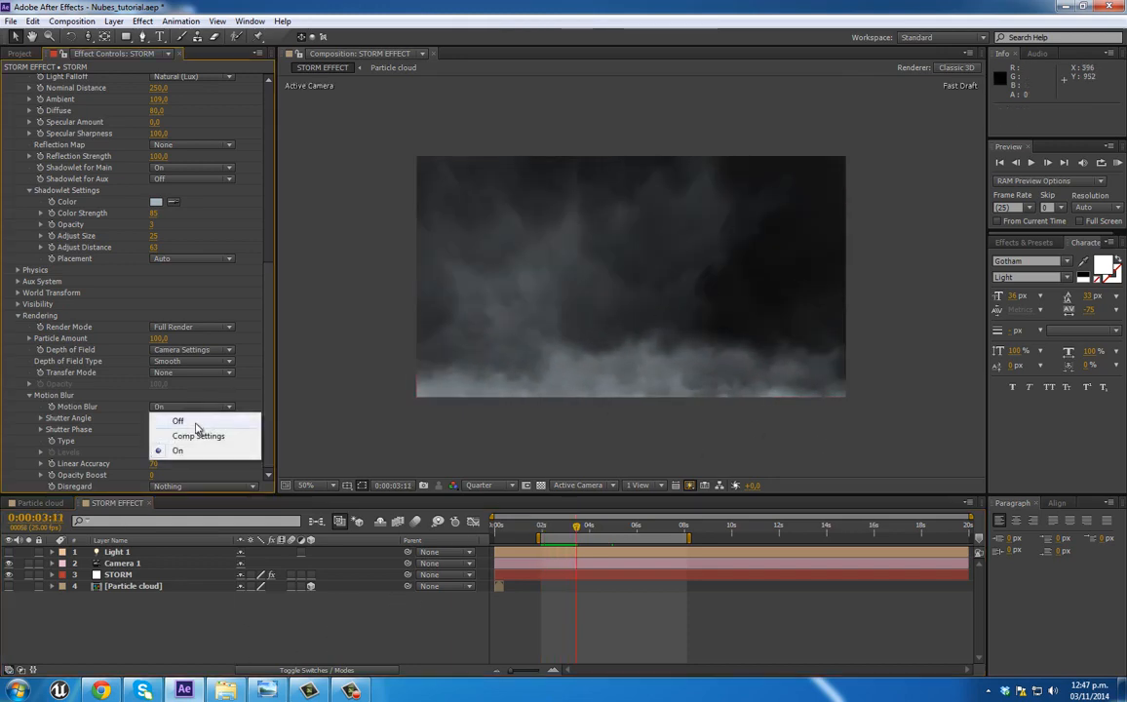
click(180, 379)
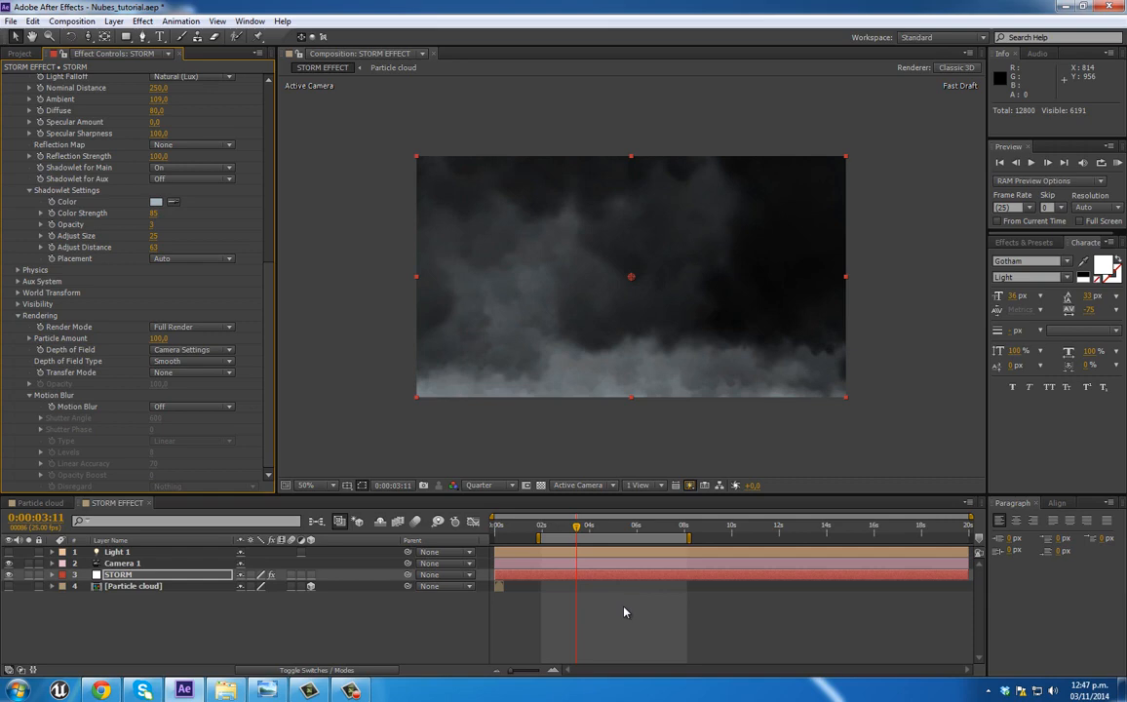
click(228, 636)
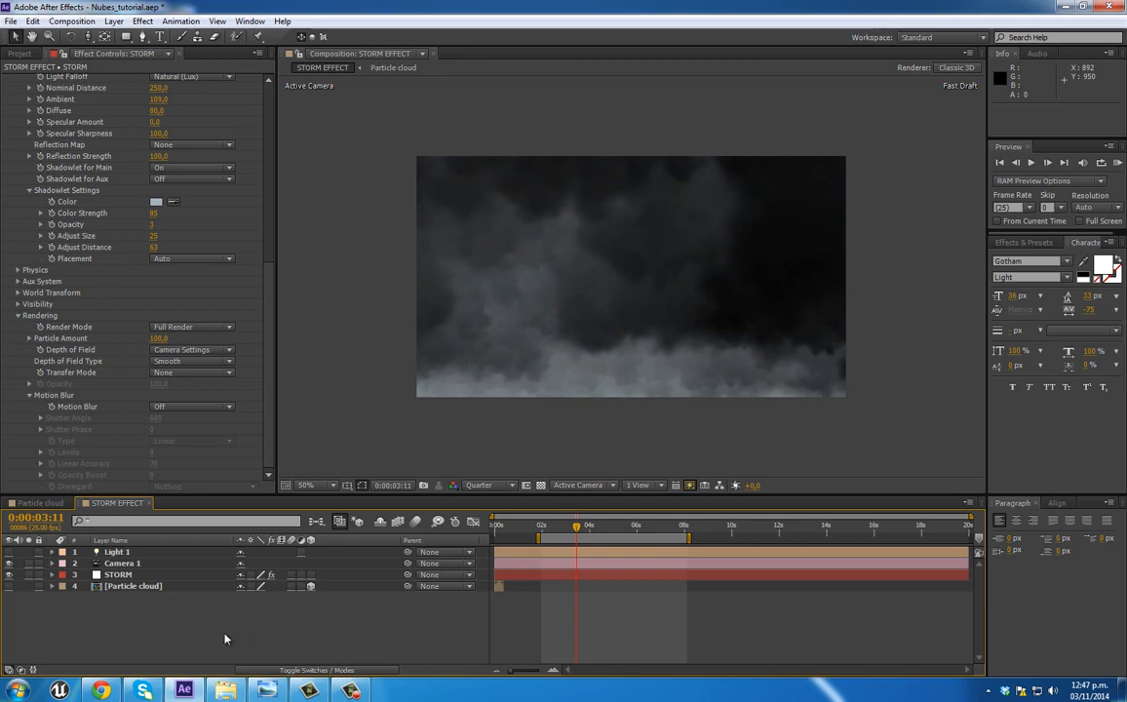
Step: Hide the STORM layer and bring up the choices for adding a new layer to the composition
click(9, 575)
right_click(151, 632)
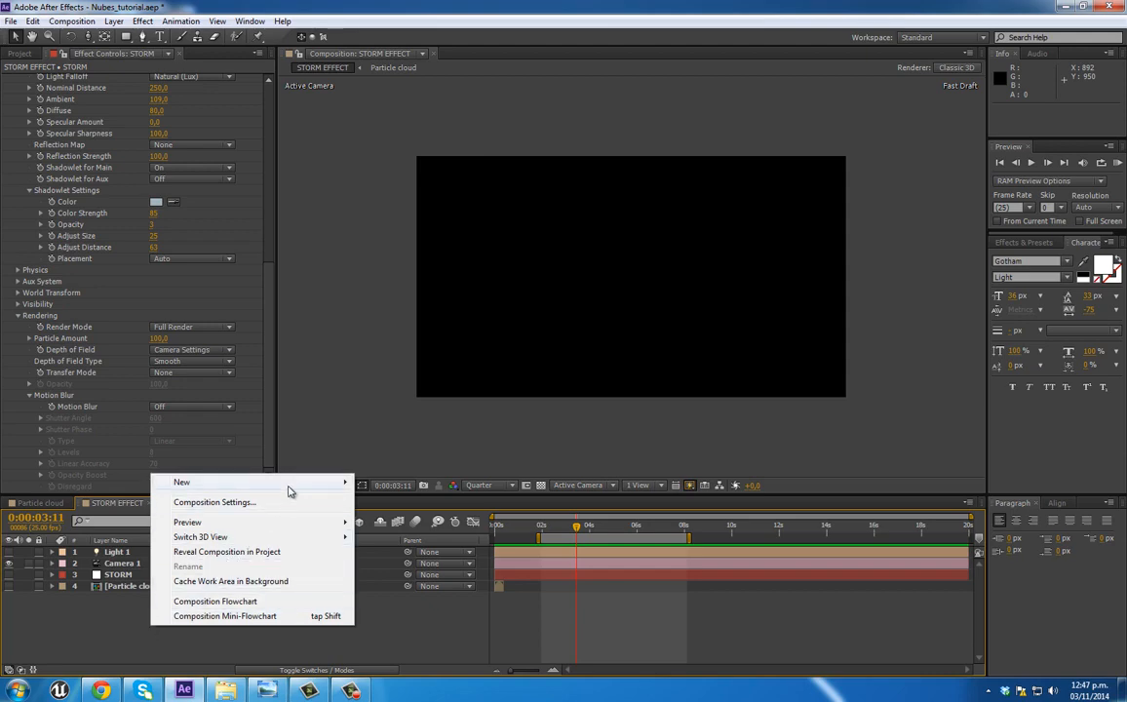
mouse_move(288, 490)
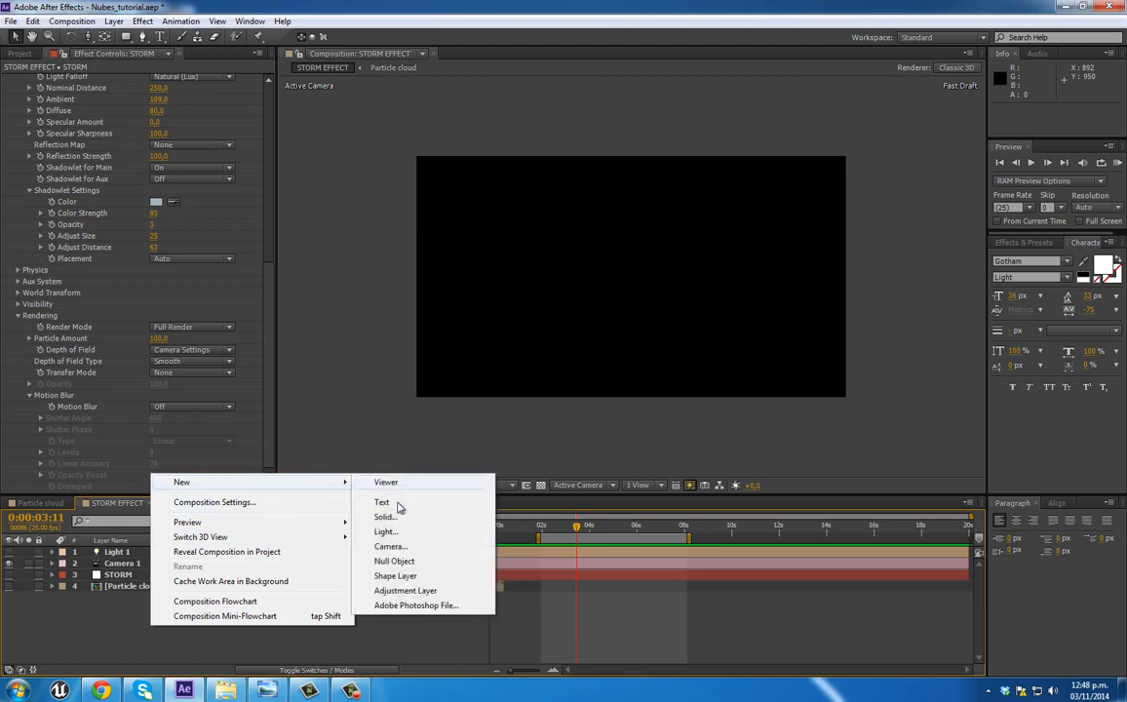
Step: Create a white 1280 × 720 px solid named THUNDER in the STORM EFFECT composition
click(385, 517)
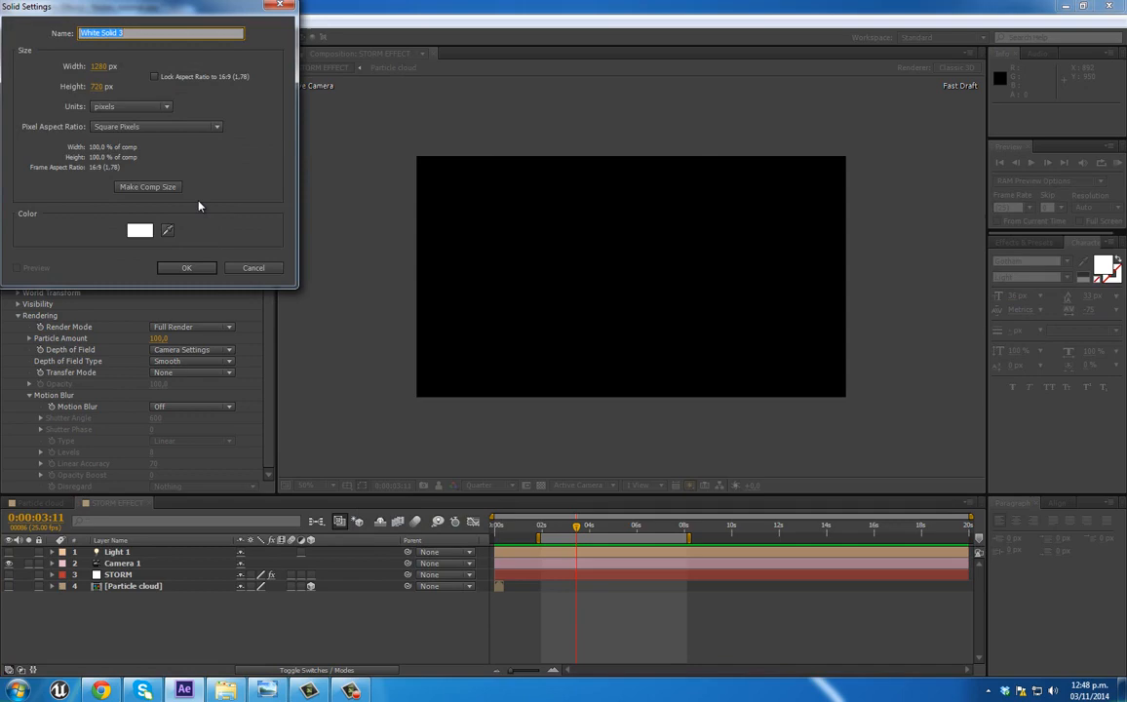
text(THUNDER)
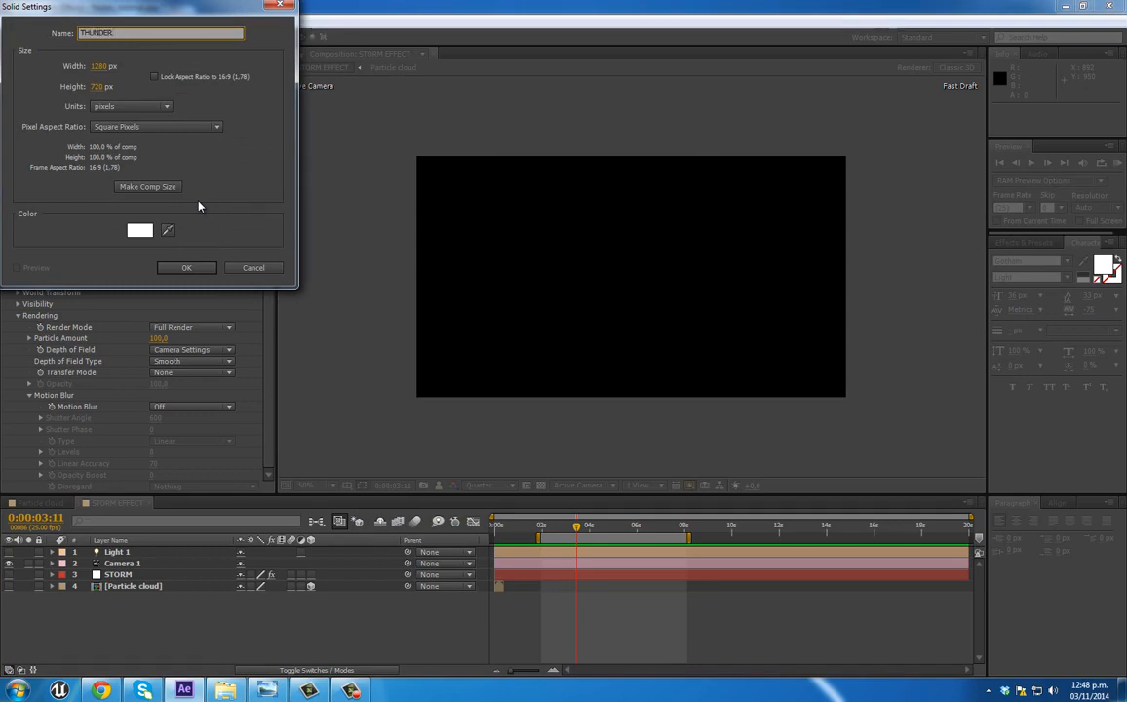
key(Return)
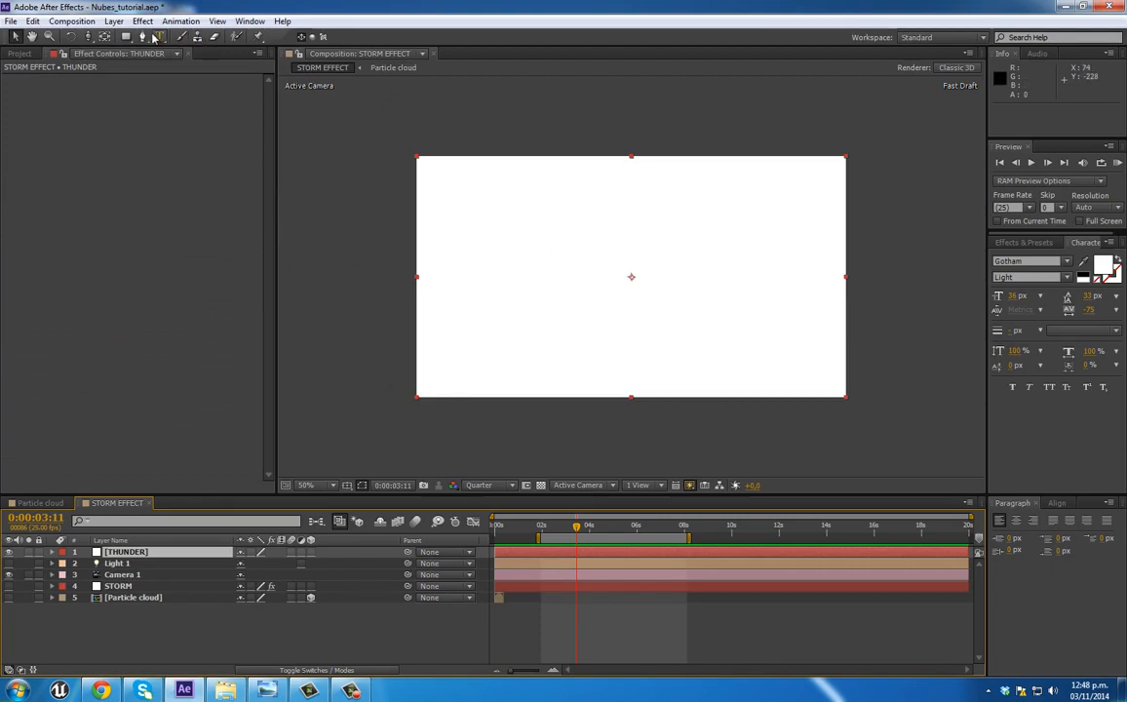
Step: Draw an elliptical mask about 480 × 296 px near the centre of THUNDER and feather it 262 pixels
drag(126, 36, 144, 66)
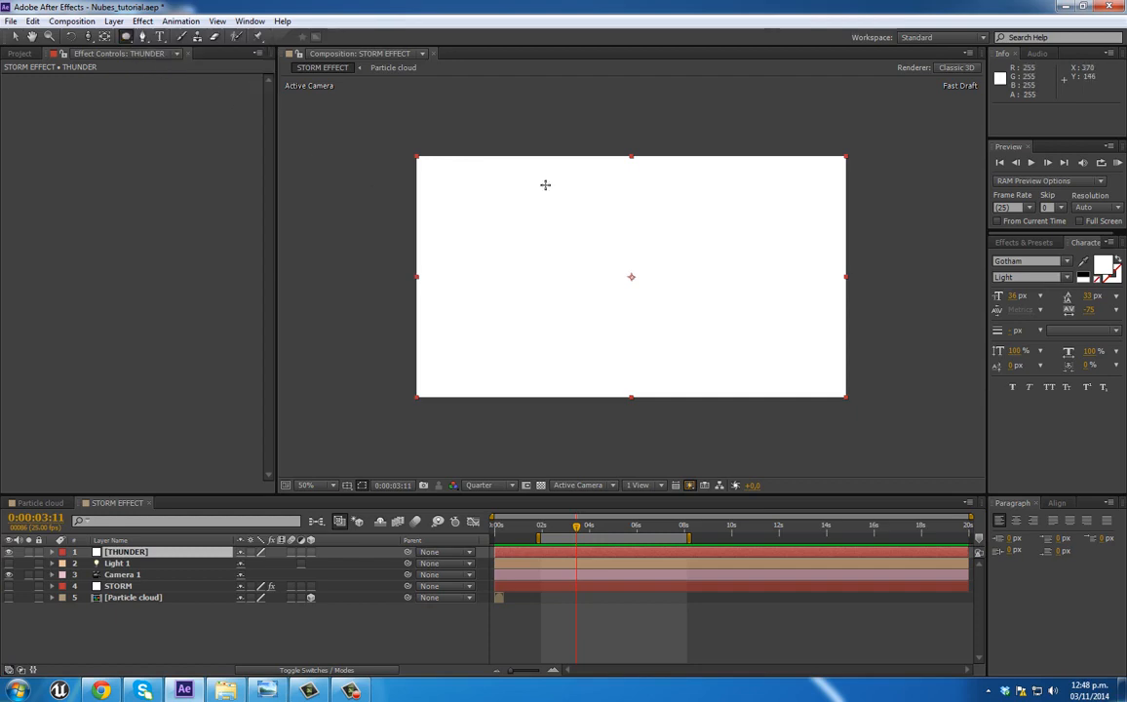
drag(553, 220, 715, 319)
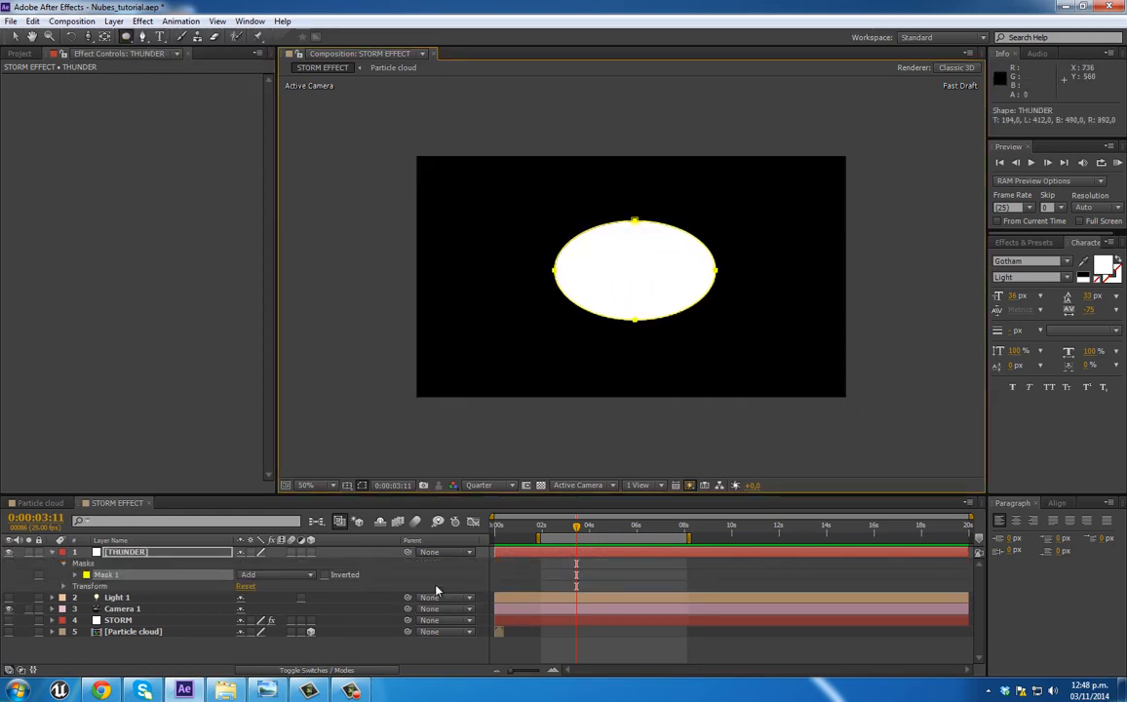
click(77, 575)
drag(248, 597, 416, 597)
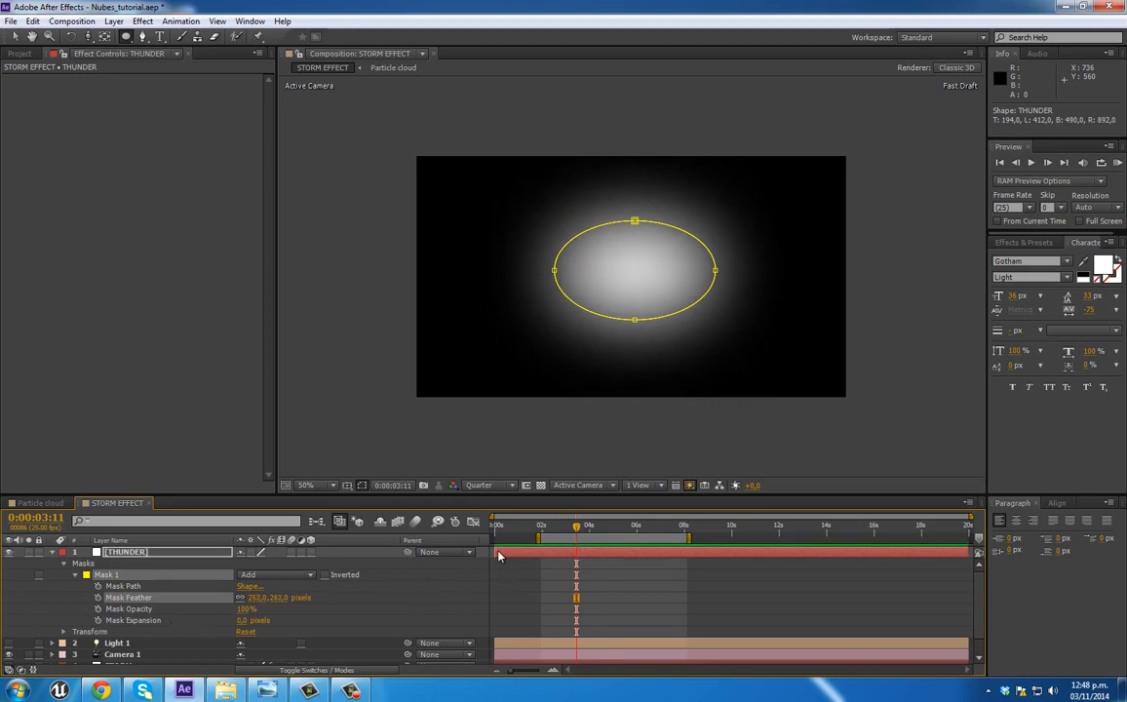
Step: Start the THUNDER layer at 0:00:03:11 and set an Opacity keyframe of 0% there
click(583, 554)
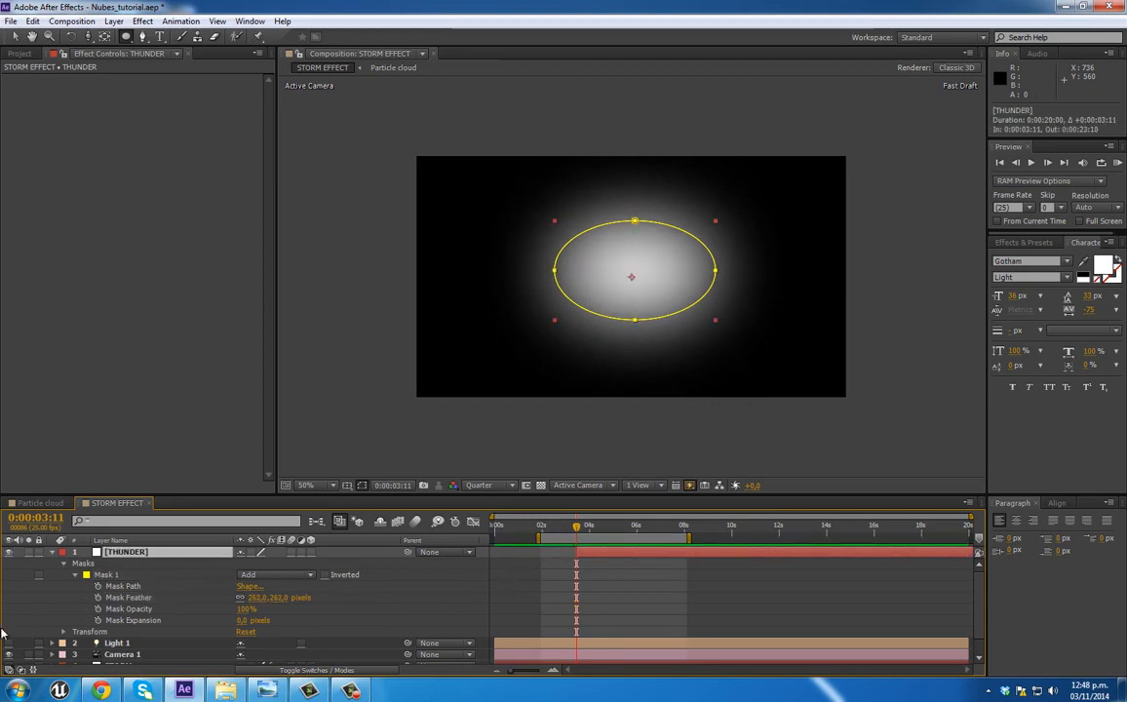
click(65, 632)
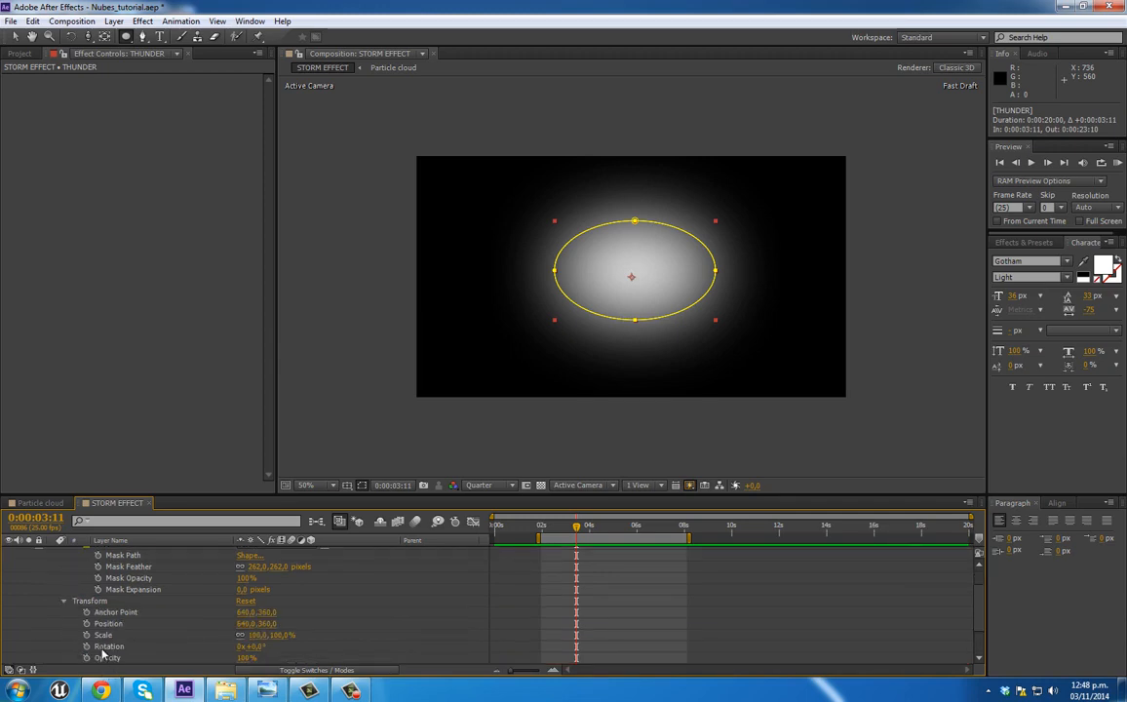
click(86, 658)
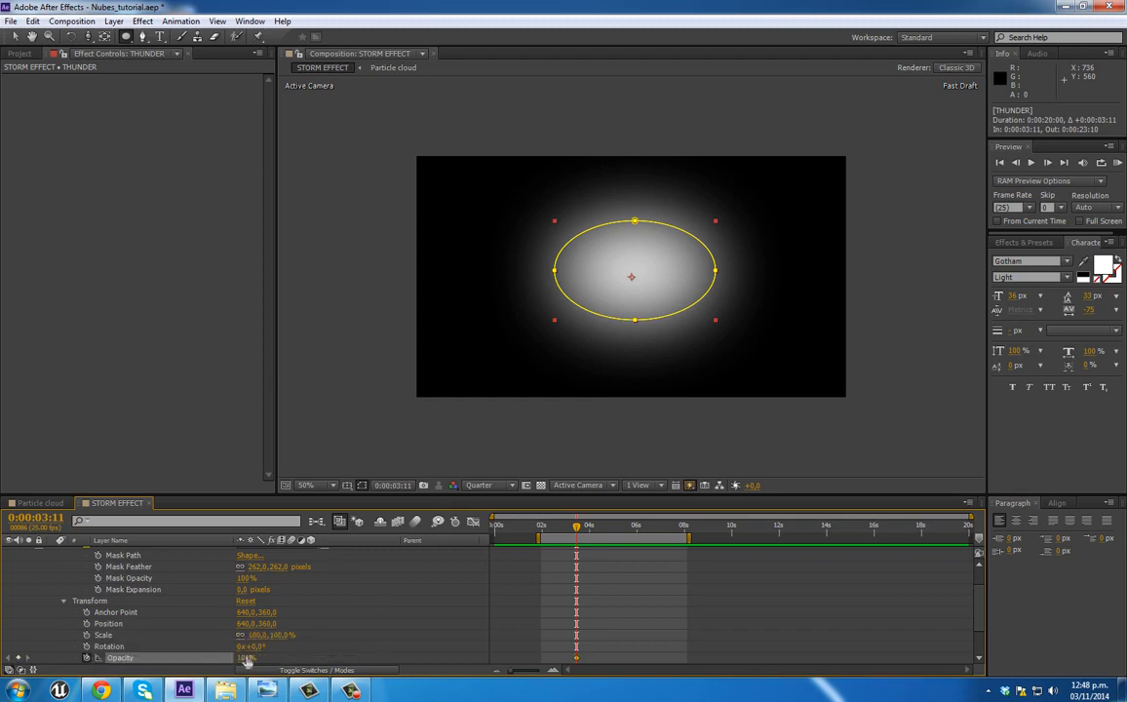
text(0)
key(Return)
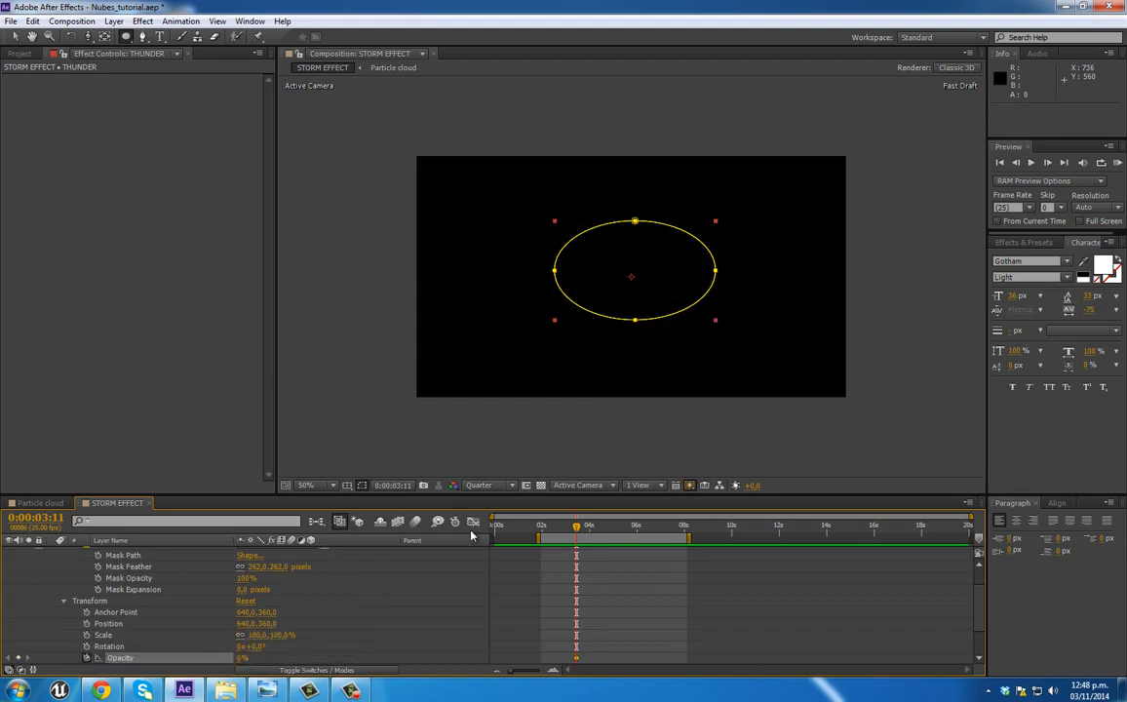
Step: Set a THUNDER Opacity keyframe of 100% at 0:00:04:01
click(553, 672)
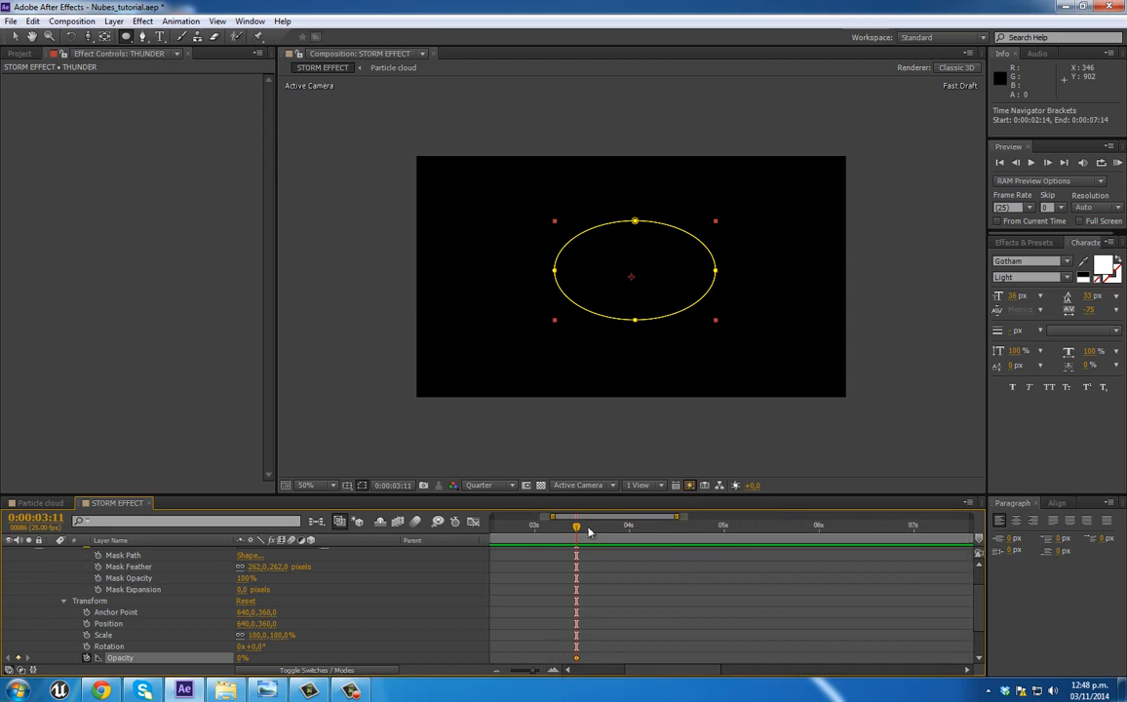
click(631, 528)
text(100)
key(Return)
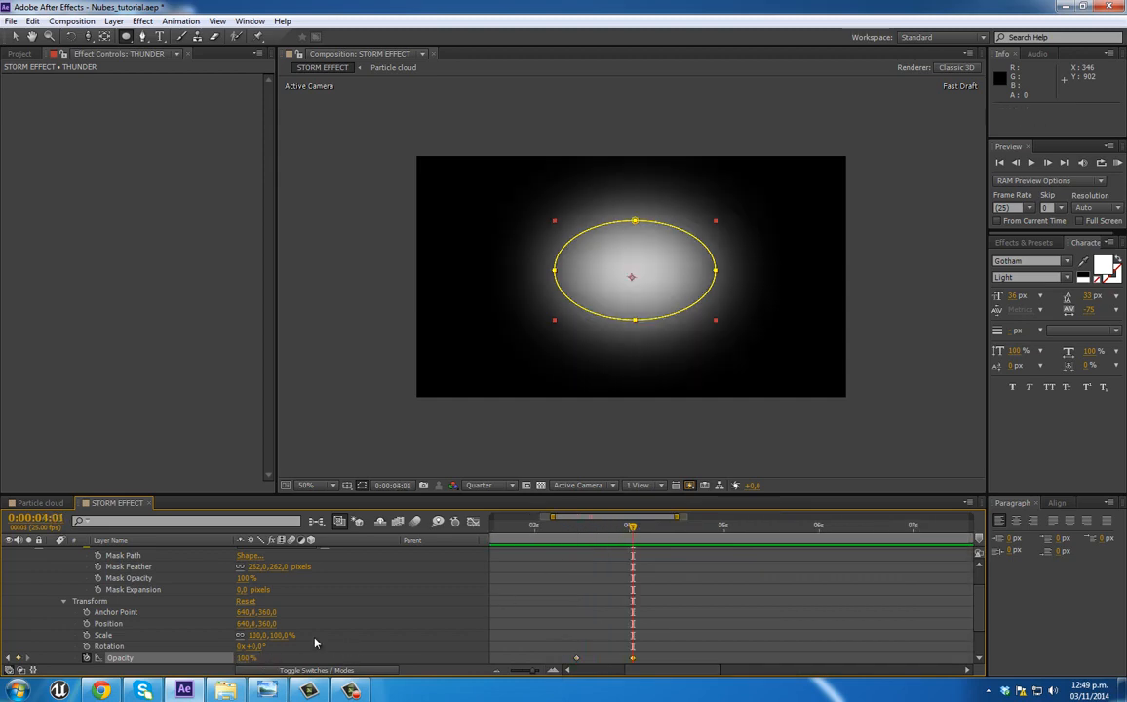
Step: Preview the THUNDER opacity fade-in from 0:00:03:11
click(578, 531)
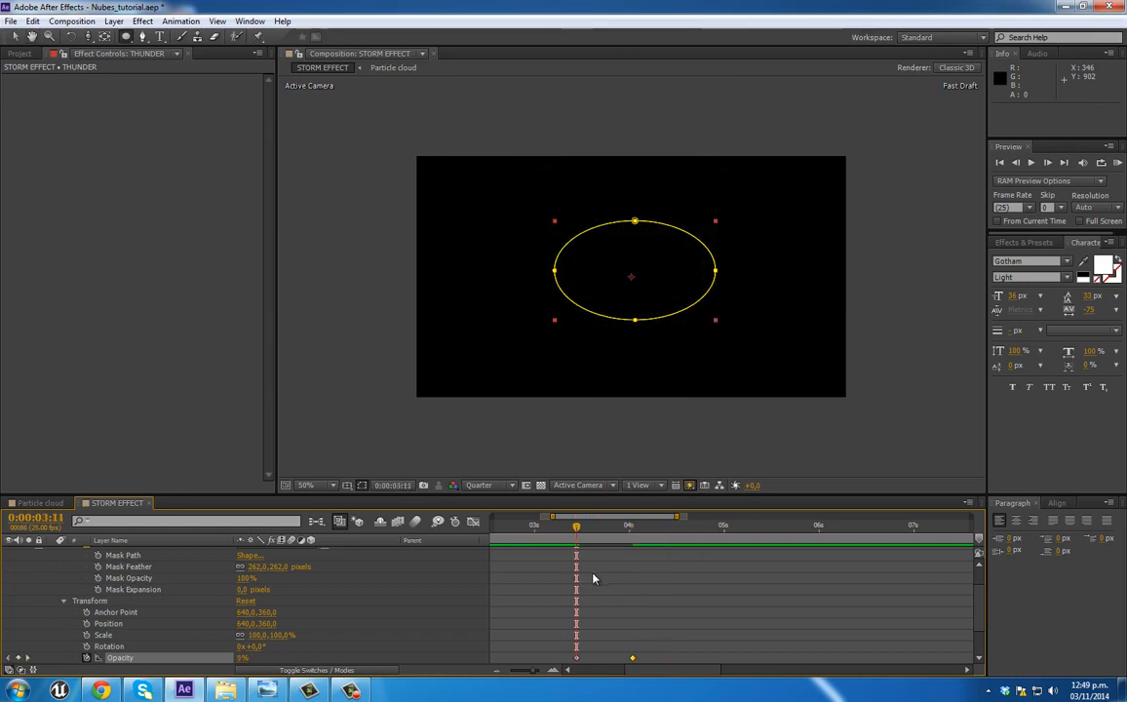
click(594, 578)
key(space)
key(space)
click(578, 532)
key(space)
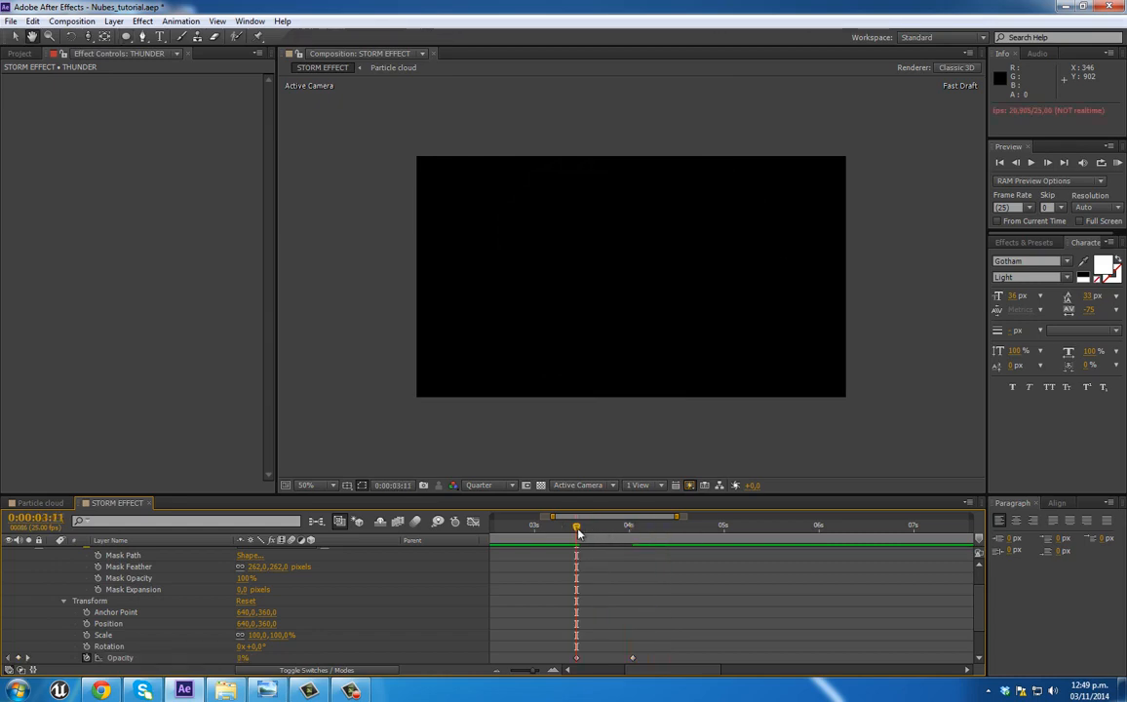
Step: Move the 100% Opacity keyframe to 0:00:03:24 and add flicker keyframes of 51%, 81% at 0:00:04:08 and 28% at 0:00:04:09
click(626, 660)
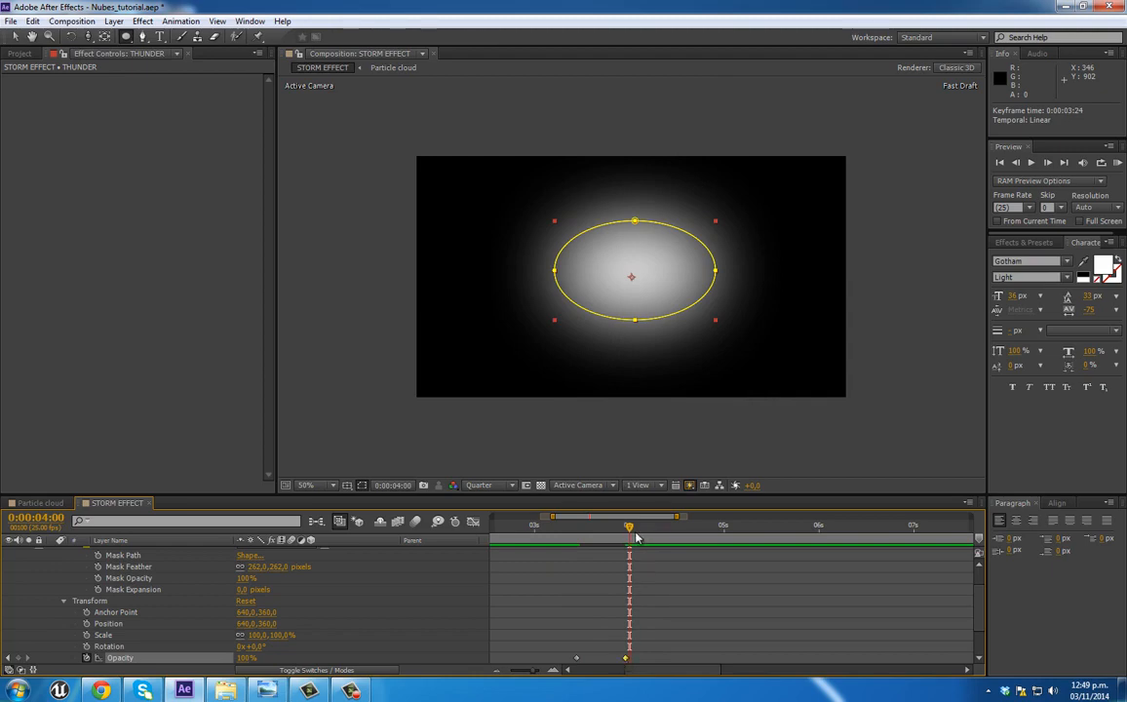
drag(247, 660, 216, 595)
drag(619, 531, 639, 532)
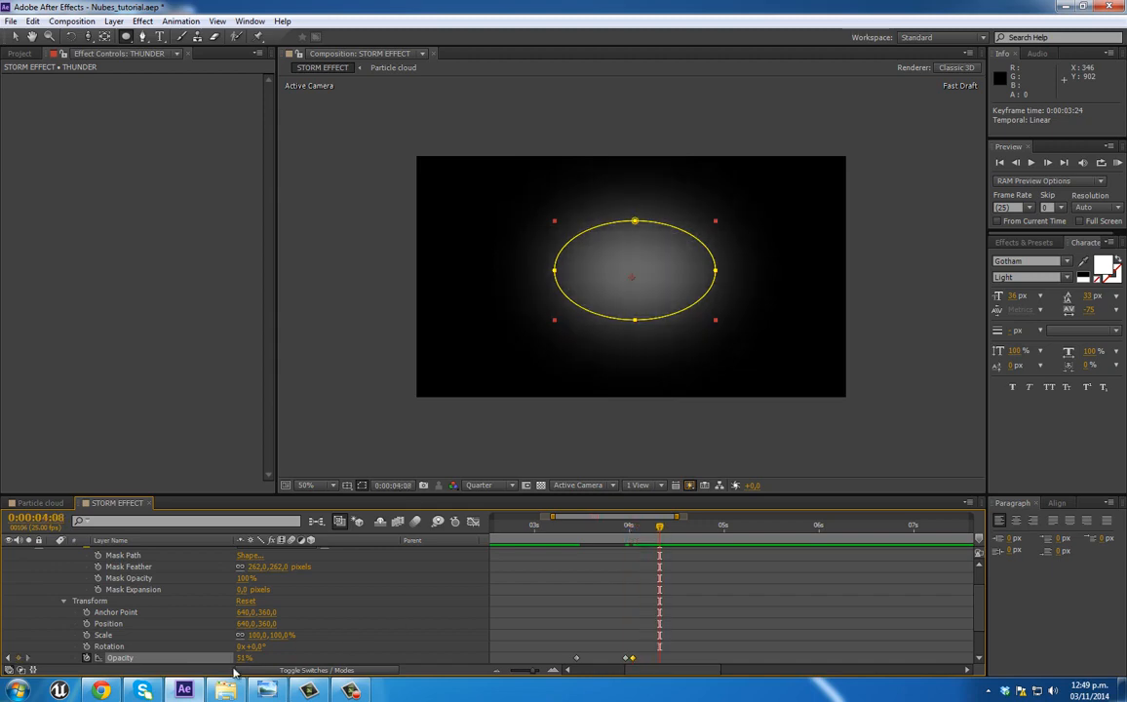
drag(240, 661, 271, 660)
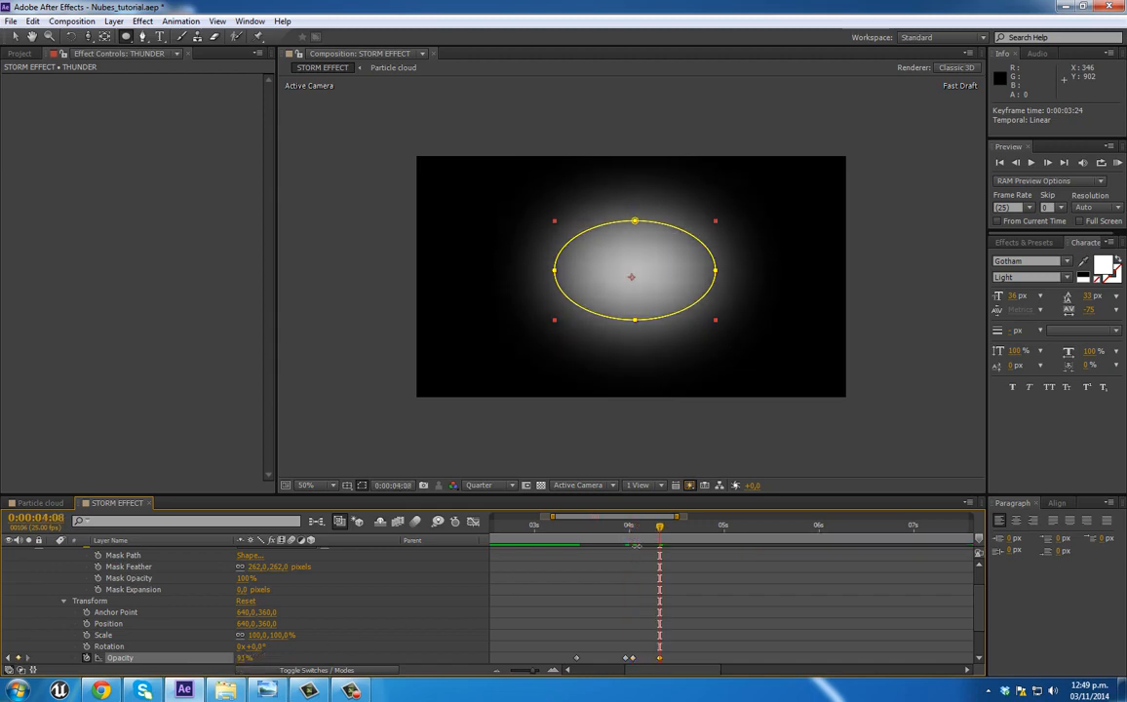
drag(245, 661, 205, 658)
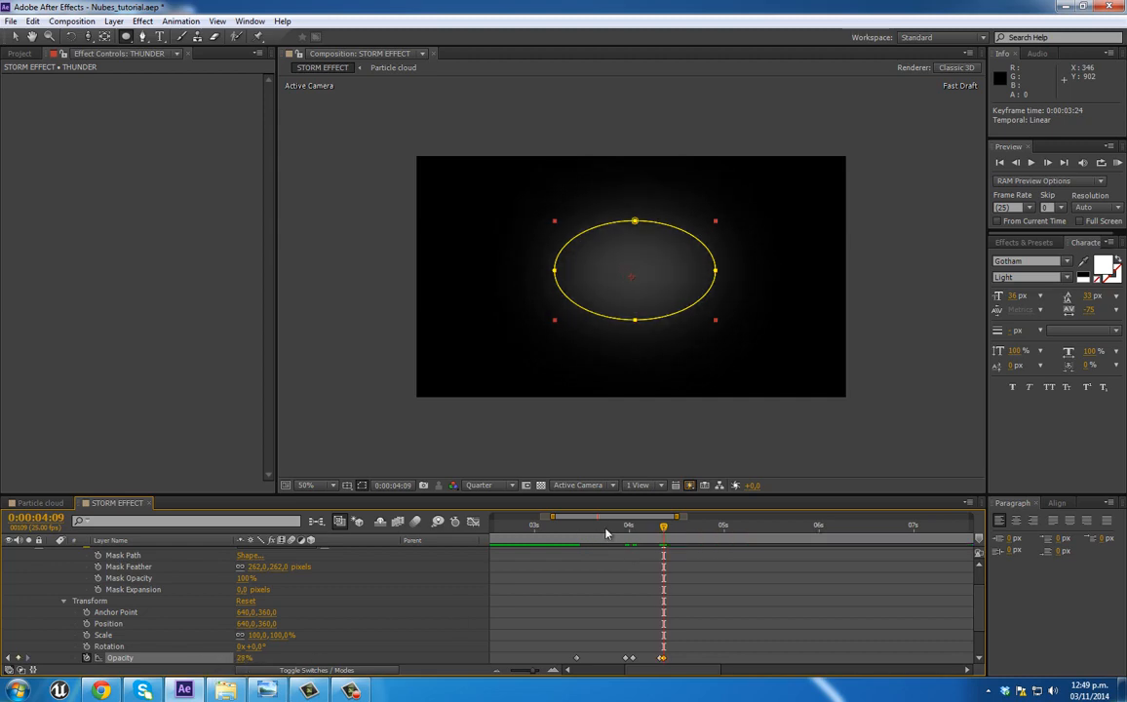
Step: Extend the THUNDER flicker with a 100% Opacity keyframe, a dip at 0:00:04:19, 100% at 0:00:04:24 and 0% at 0:00:05:06
drag(246, 658, 301, 658)
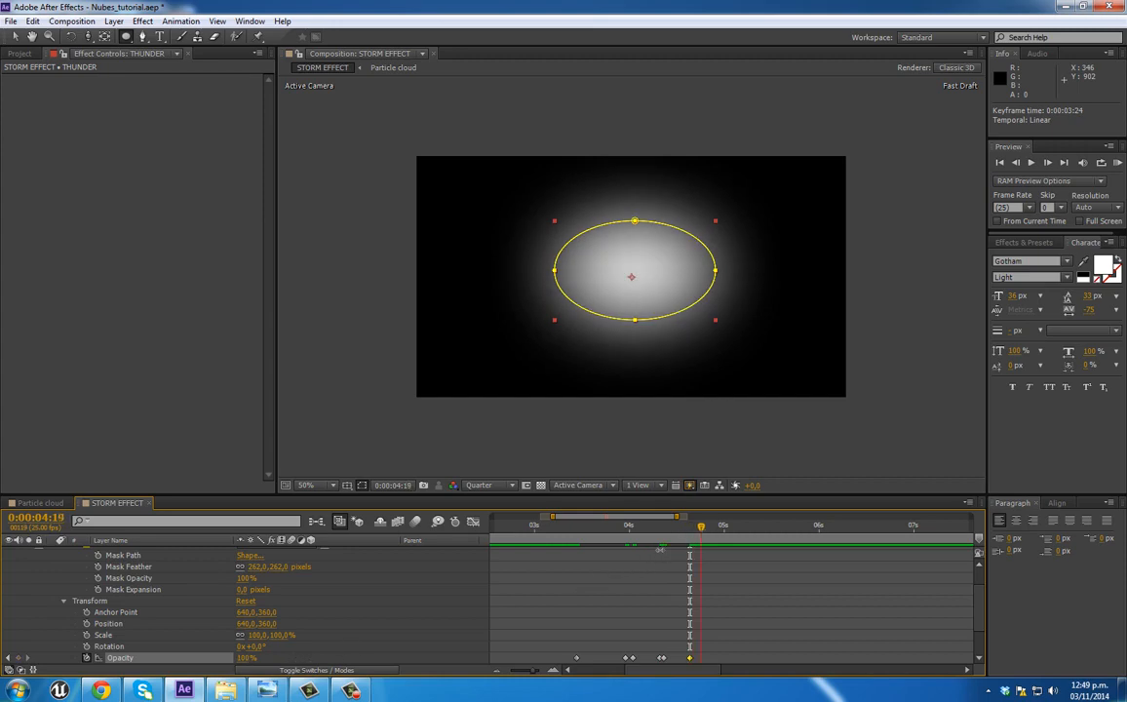
drag(243, 660, 185, 660)
drag(700, 526, 721, 530)
drag(243, 658, 386, 660)
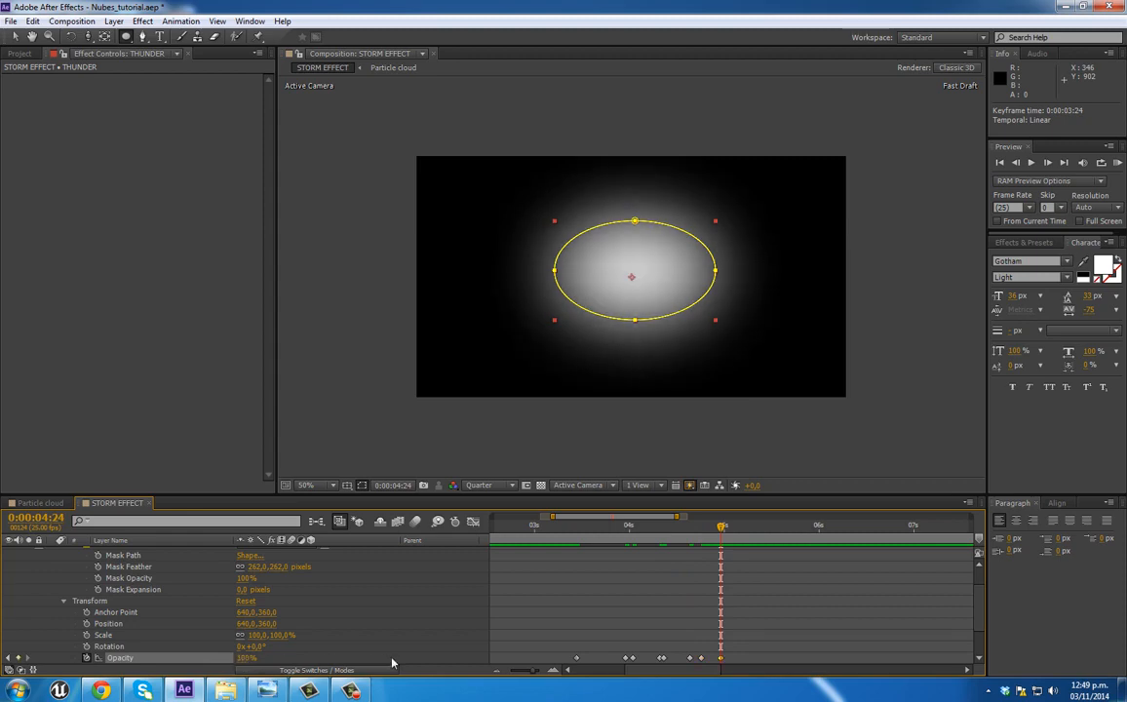
drag(743, 533, 747, 532)
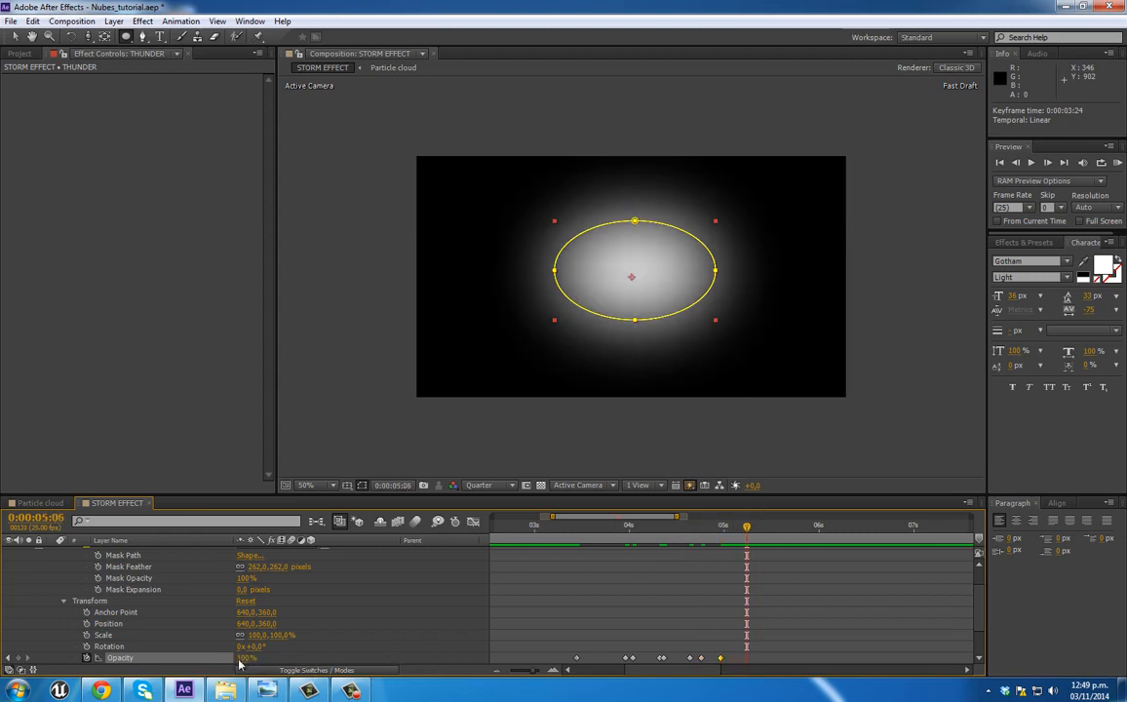
drag(243, 658, 182, 663)
Step: Preview the flicker and shift the Opacity keyframes following 0:00:04:01 earlier, placing the last one at 0:00:05:03
key(space)
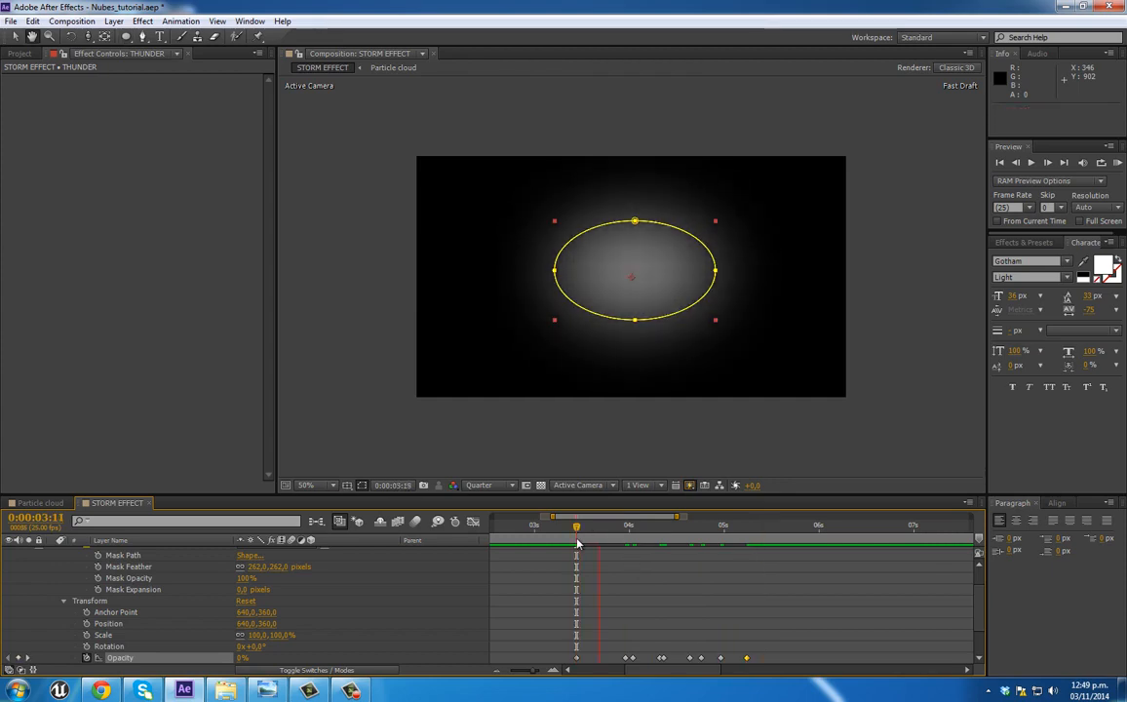
key(space)
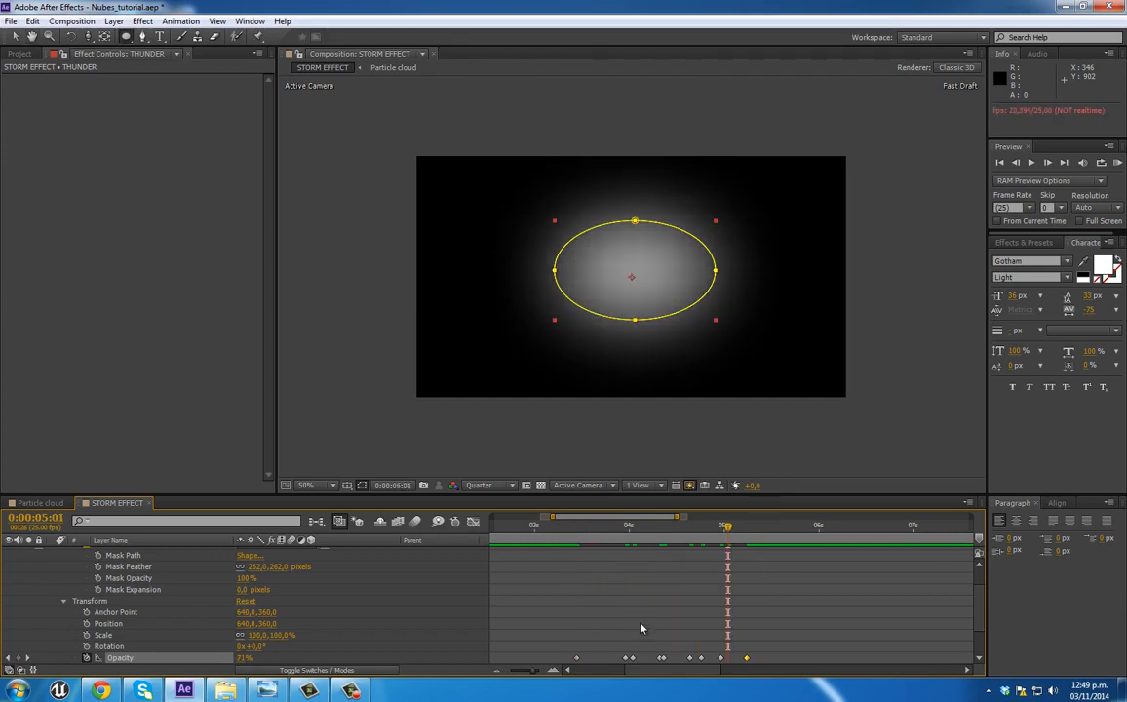
drag(652, 646, 737, 661)
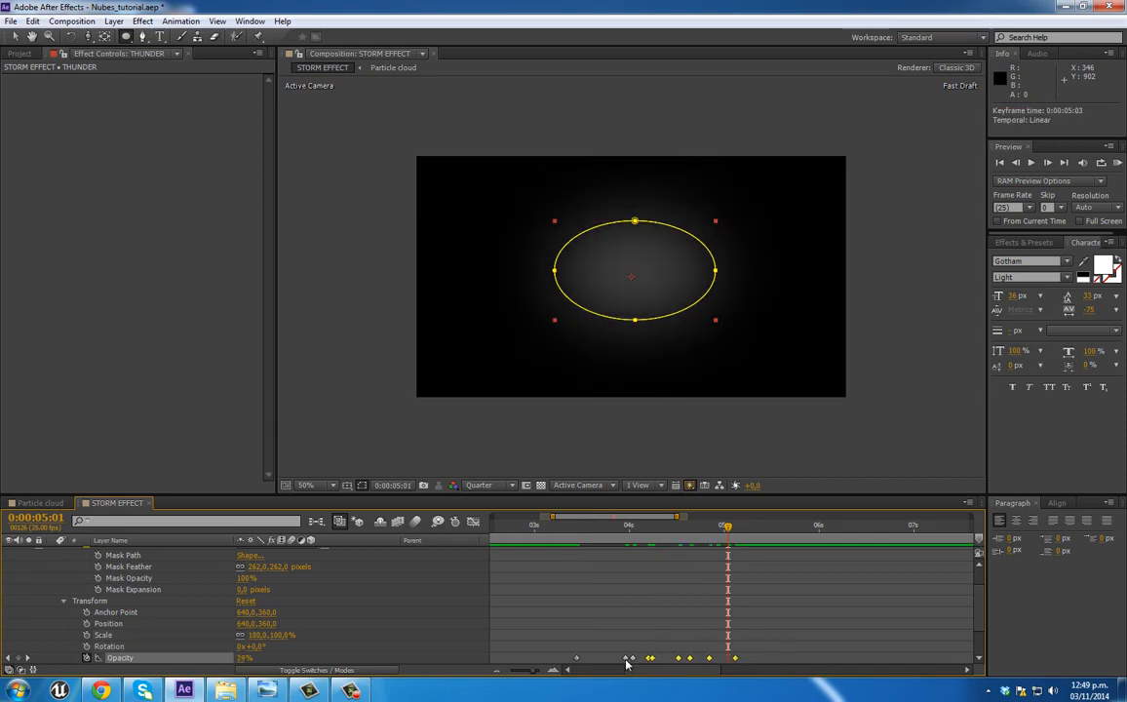
Step: Preview the retimed THUNDER flicker from 0:00:03:11 to check its rhythm
click(577, 525)
key(space)
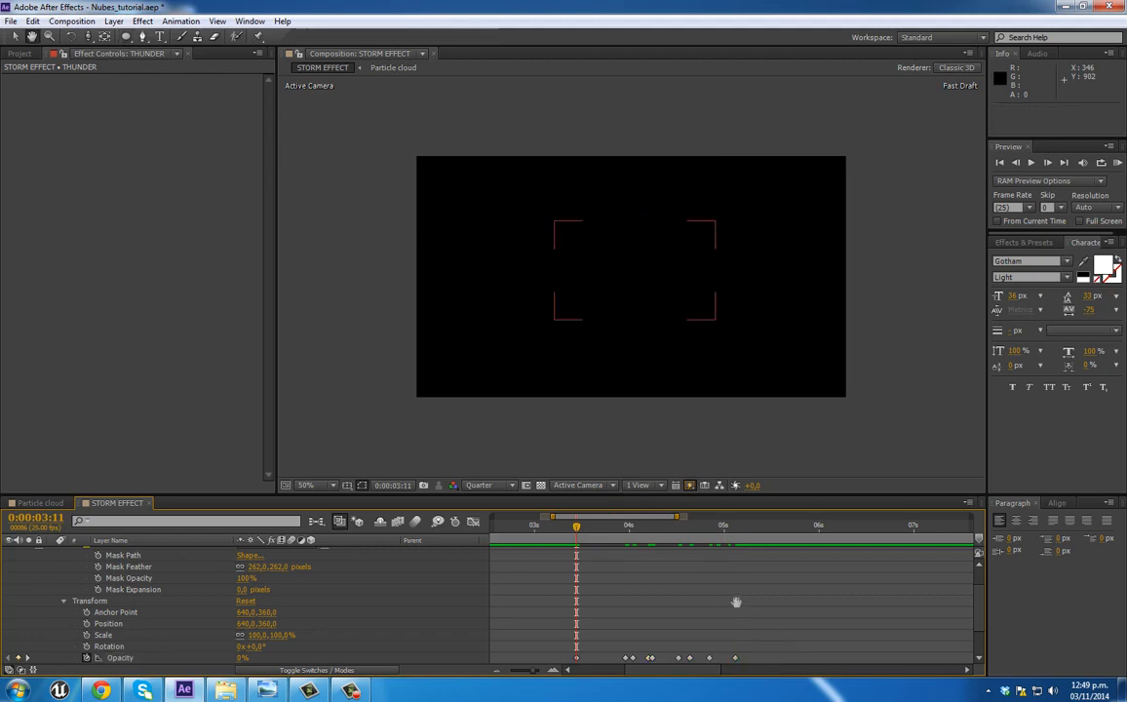
click(598, 527)
key(space)
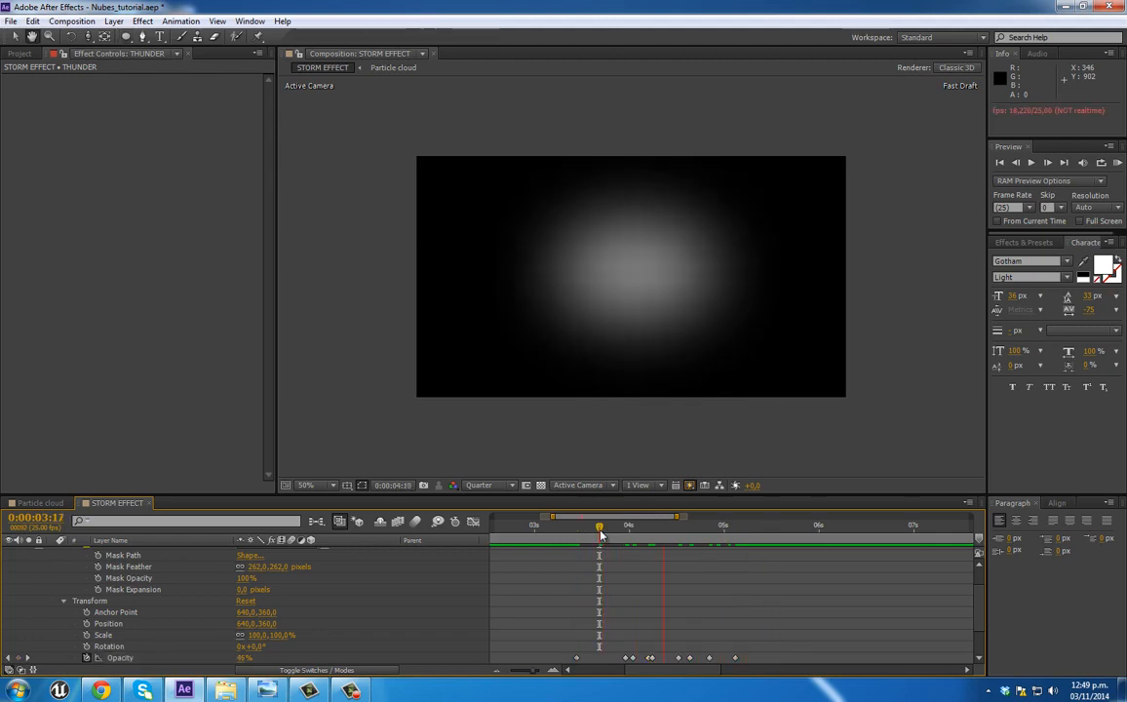
key(q)
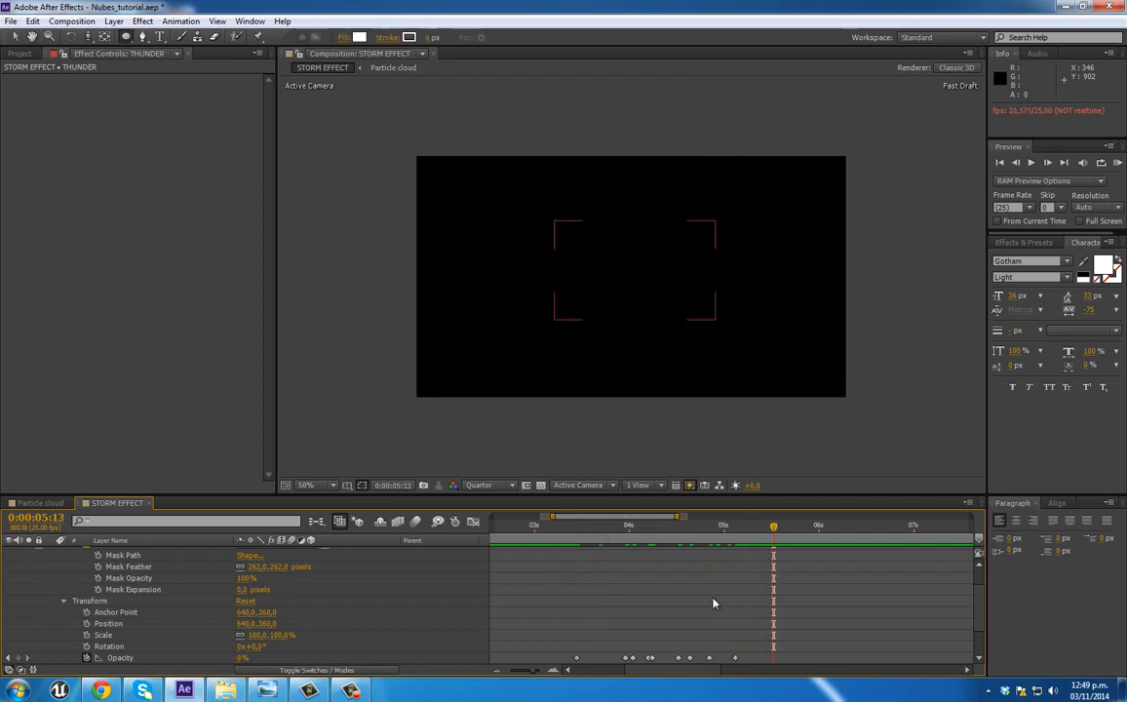
Step: Show only THUNDER's Opacity property and trim the end of the layer at 0:00:05:03
click(577, 528)
scroll(132, 587, up, 2)
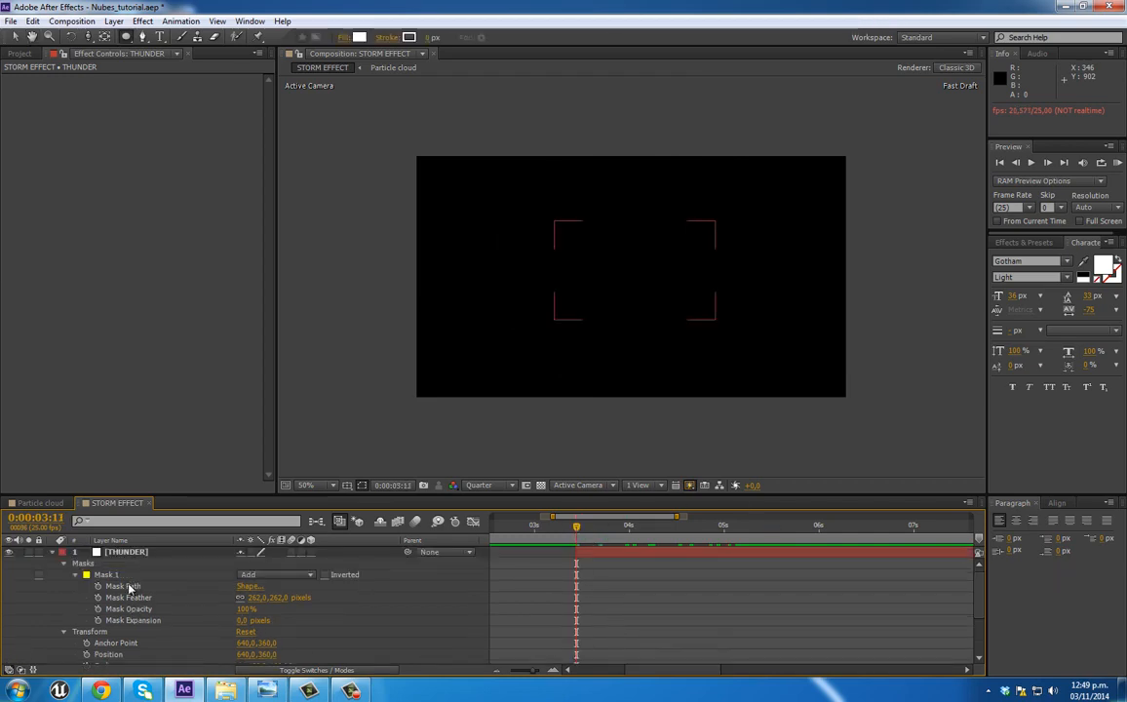
click(110, 553)
key(t)
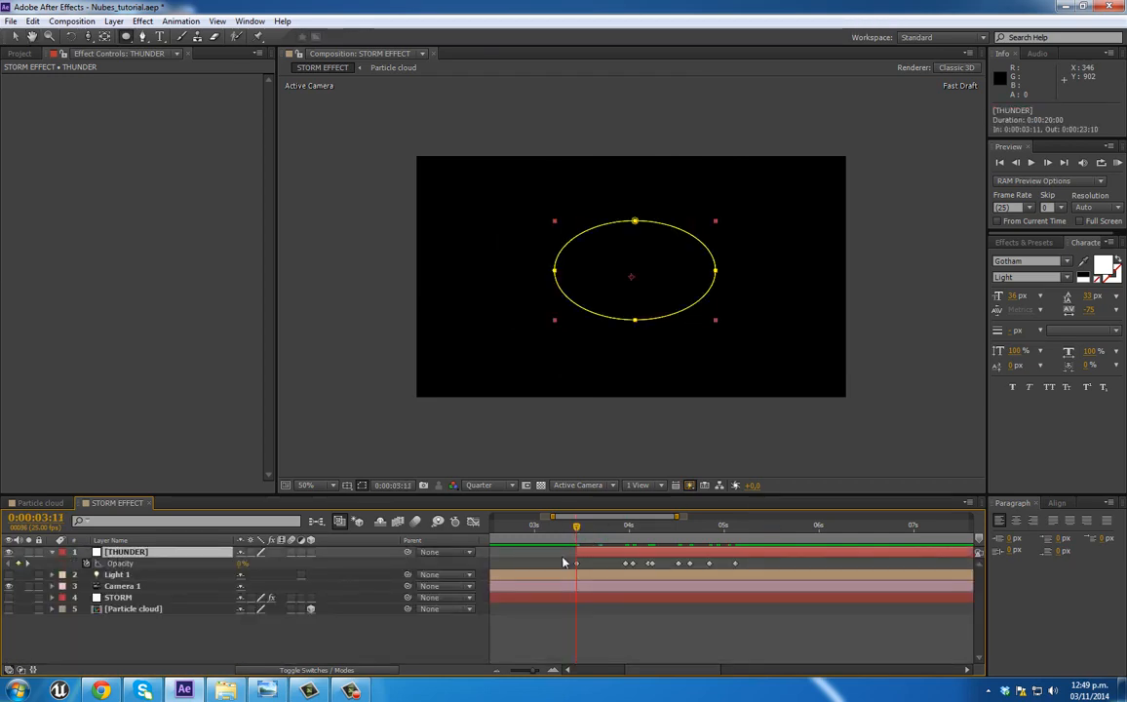
drag(726, 528, 737, 530)
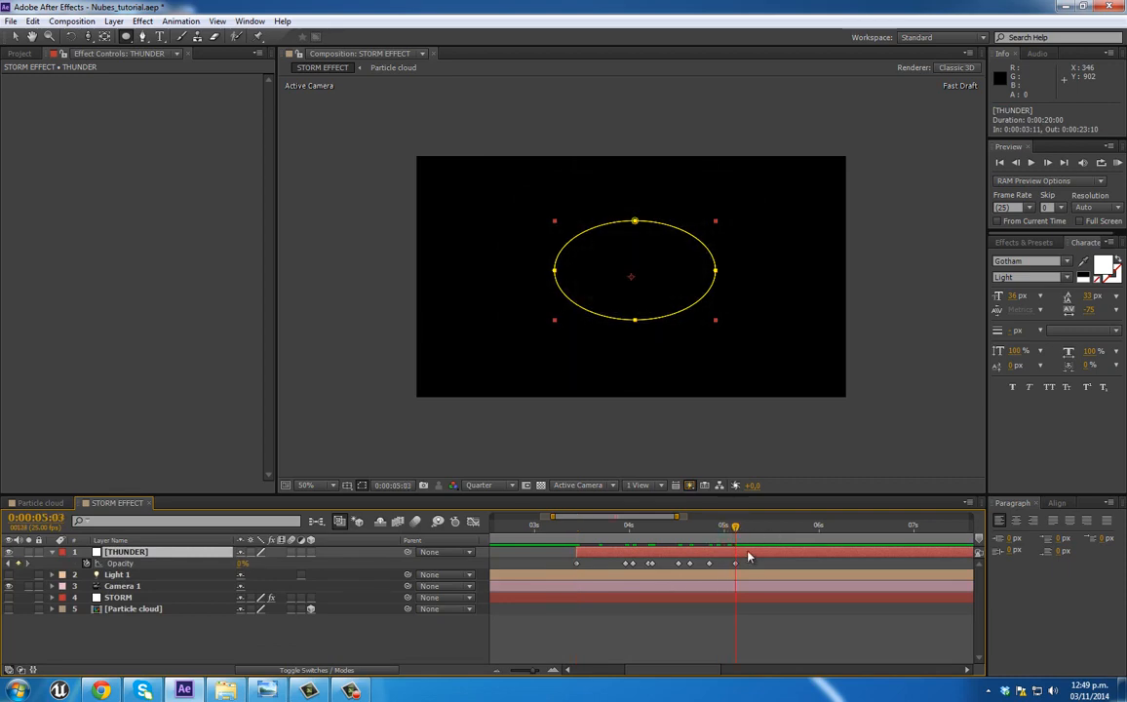
key(alt+bracketright)
Step: Shift the THUNDER layer to start at 0:00:03:12 and make it a 3D layer, viewing it at 0:00:04:05
drag(673, 670, 651, 670)
drag(571, 536, 618, 558)
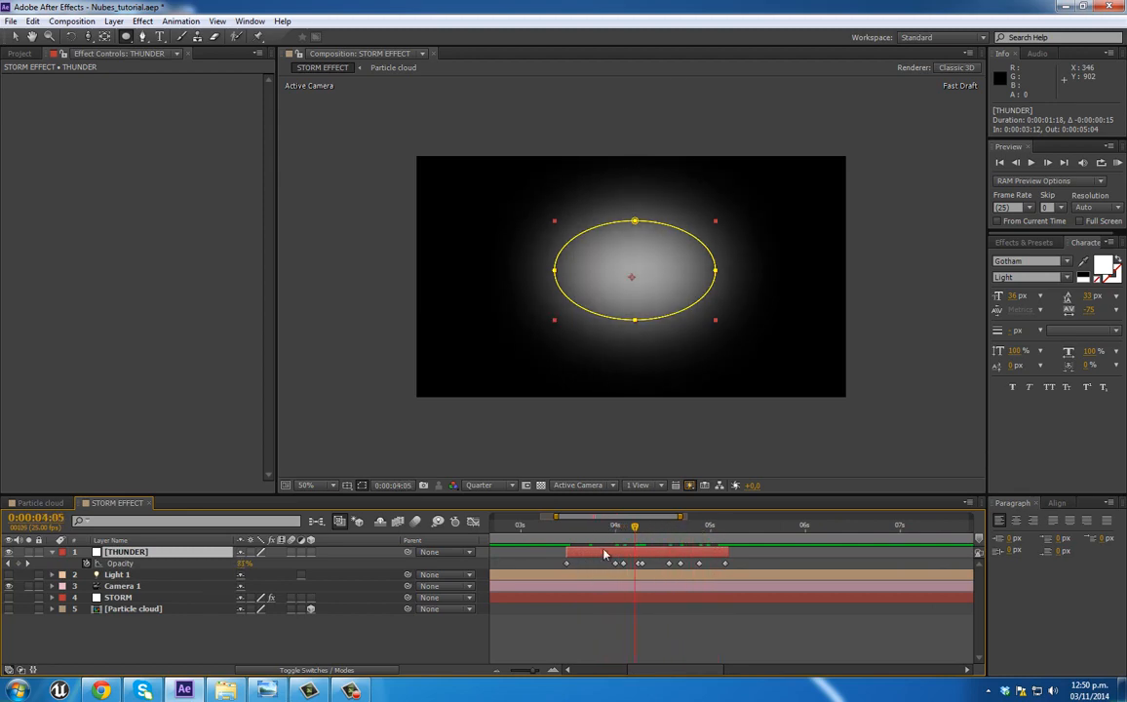
click(312, 553)
scroll(688, 242, down, 1)
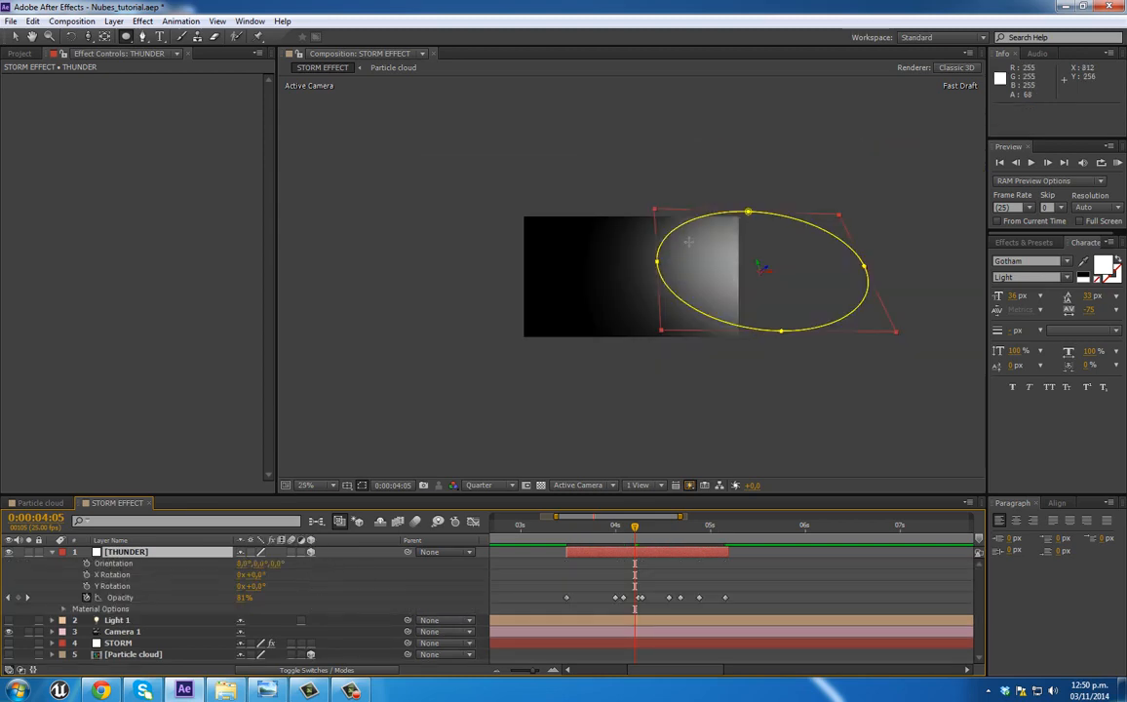
Step: Move the THUNDER layer earlier in time so it starts at 0:00:01:23
drag(534, 672, 526, 672)
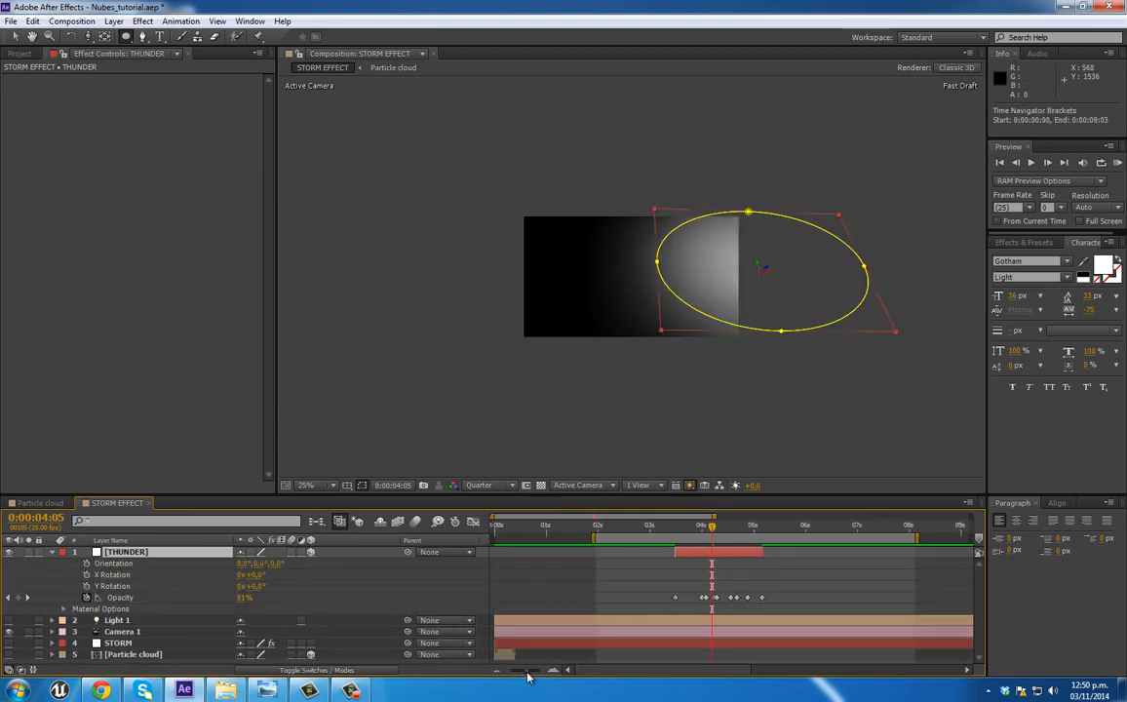
click(602, 529)
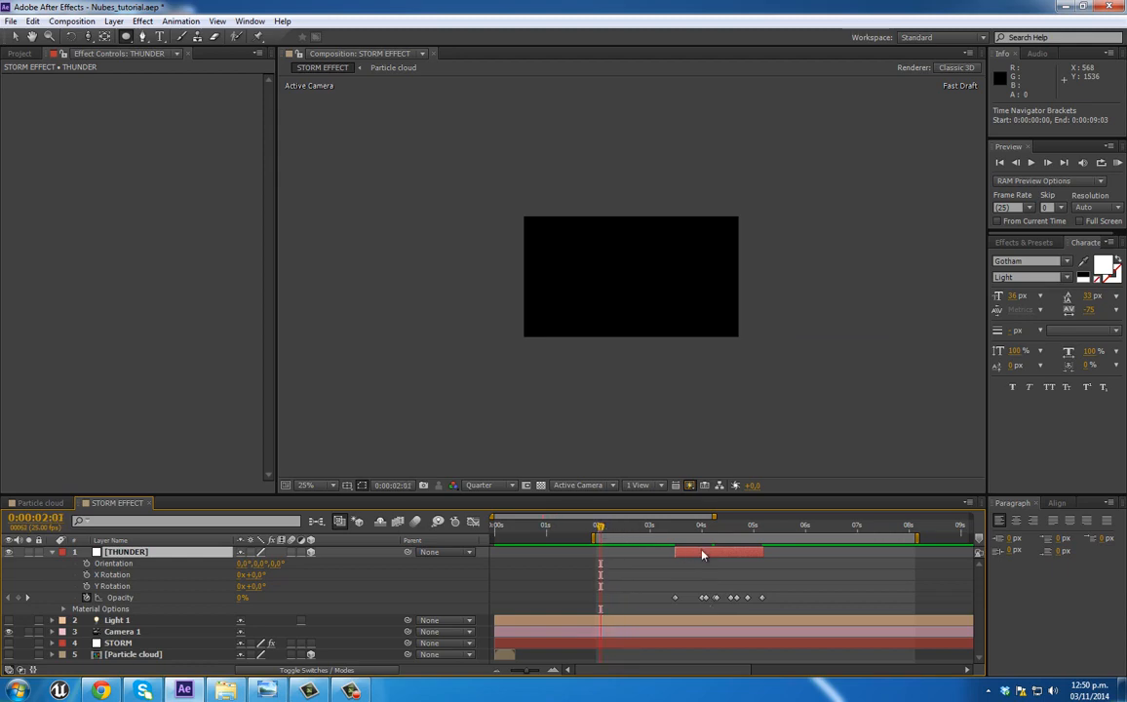
drag(702, 554, 625, 554)
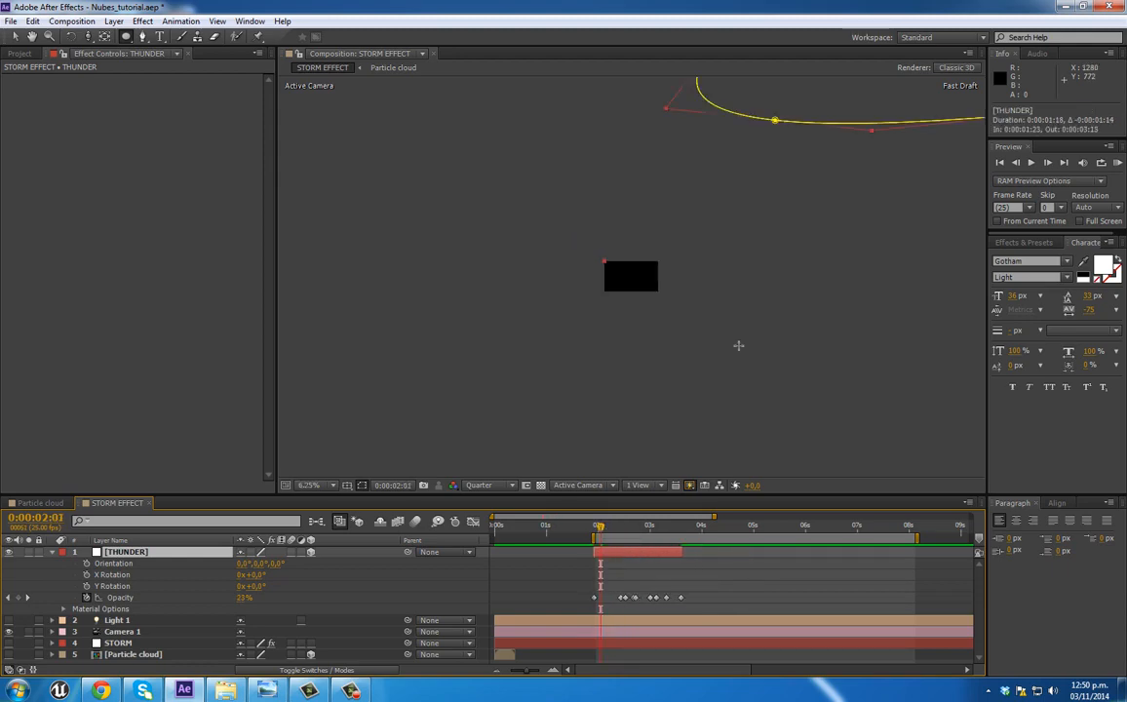
Step: Push the THUNDER layer back in depth to a Z position of about 1174, viewing it at 0:00:03:12
mouse_move(653, 530)
mouse_down()
mouse_move(689, 529)
mouse_move(676, 529)
mouse_up()
click(15, 36)
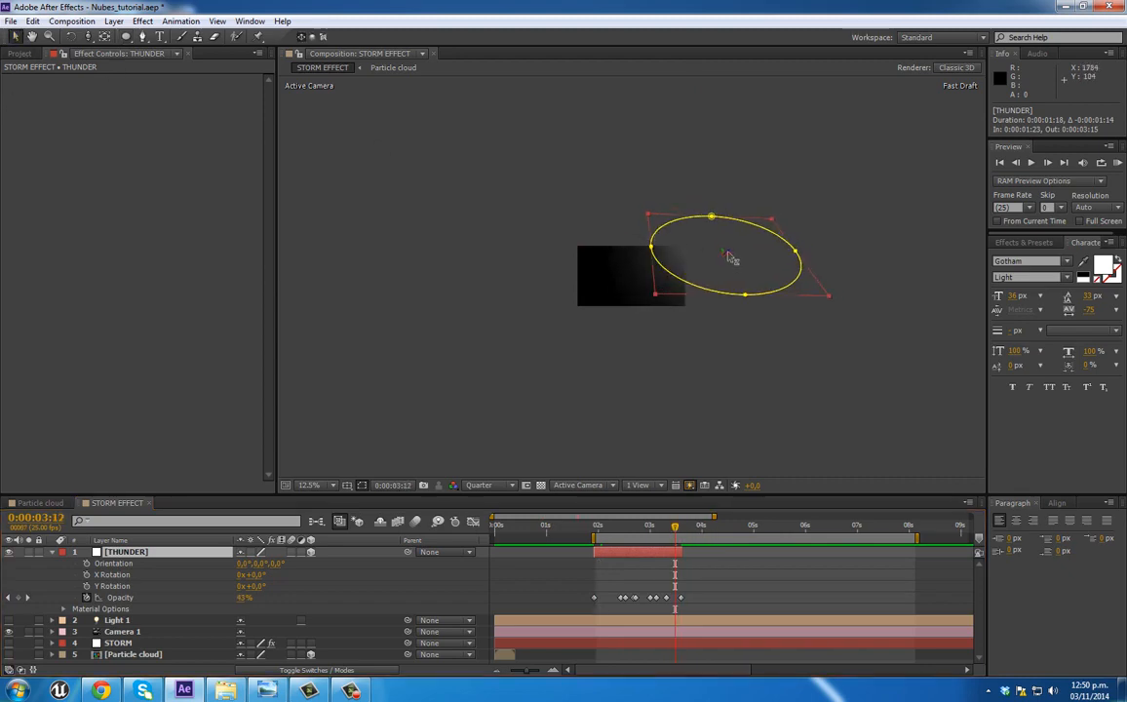
drag(722, 256, 652, 306)
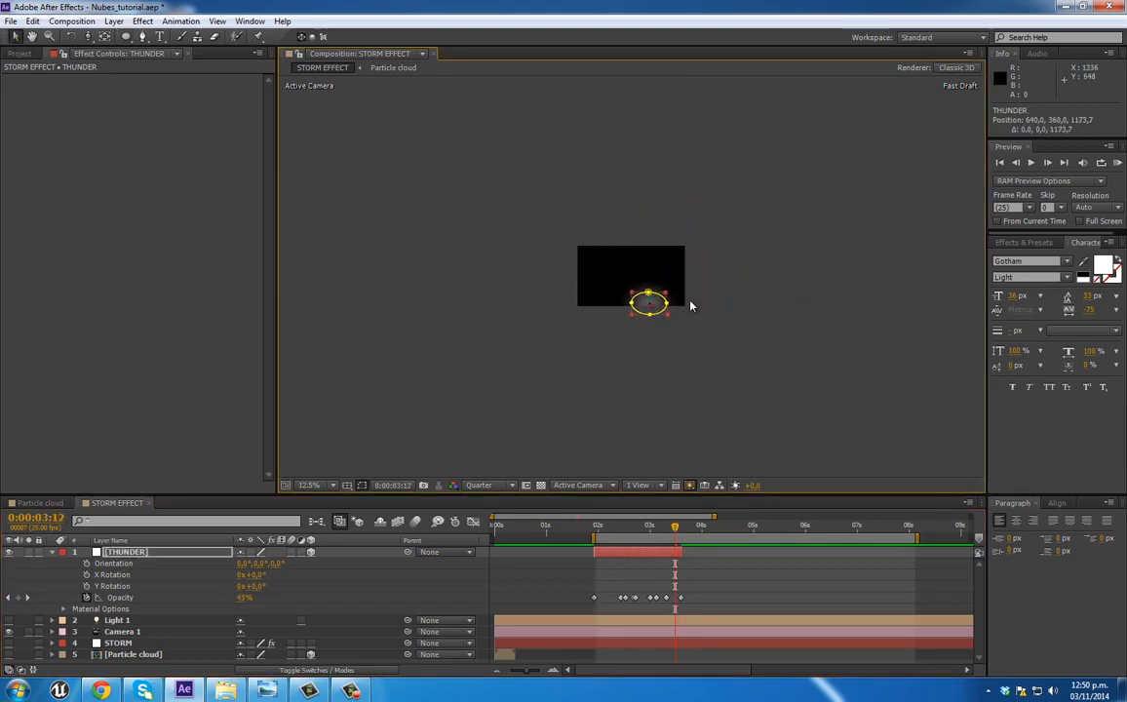
scroll(694, 307, up, 2)
Step: Reposition THUNDER to about (282, 232, 526), viewing it at 0:00:03:01, and tilt its X orientation to about 23.7°
drag(597, 530, 651, 530)
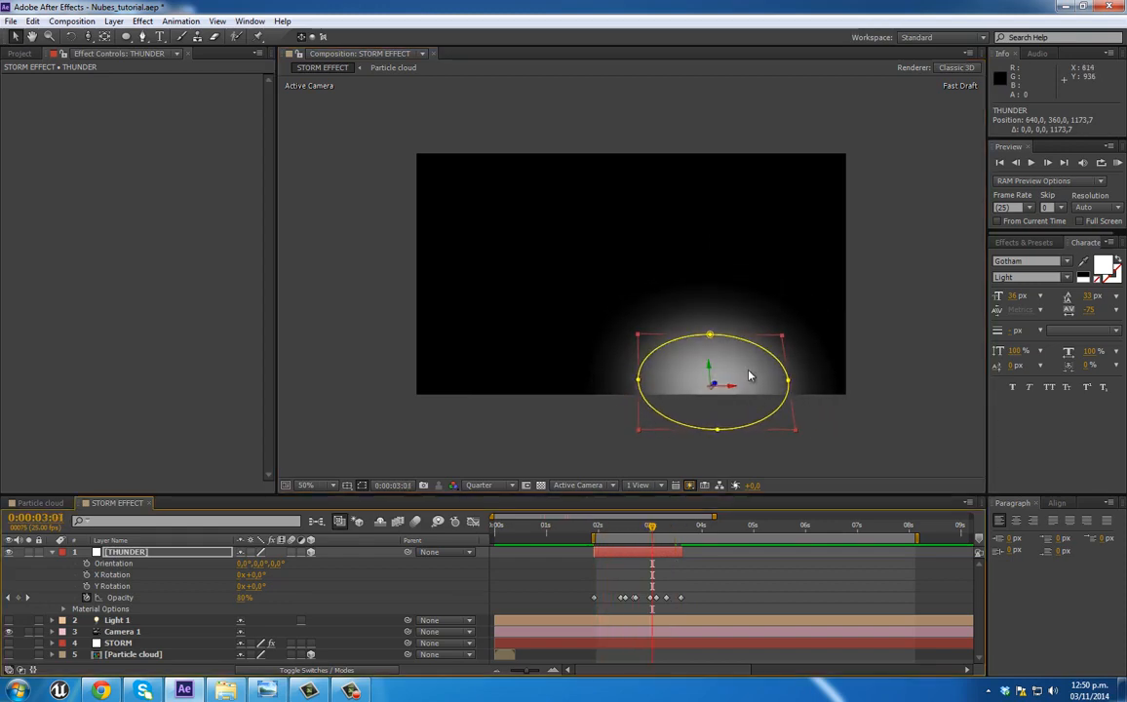
drag(716, 382, 650, 287)
drag(749, 361, 695, 329)
drag(636, 283, 619, 263)
click(72, 38)
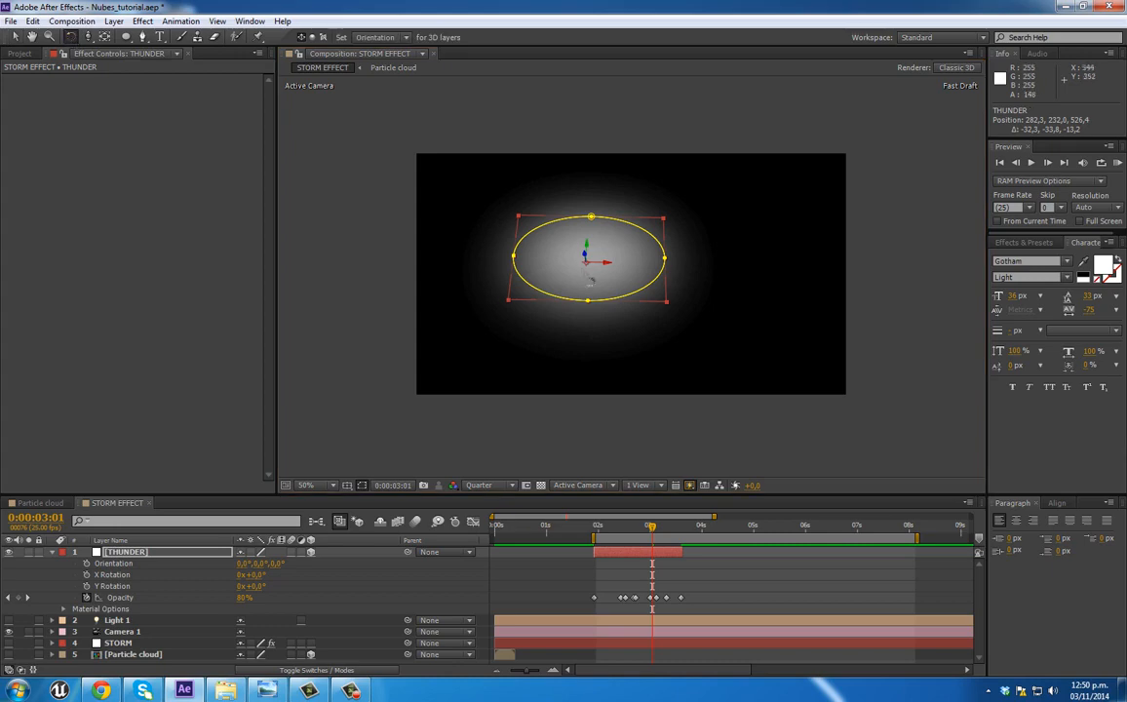
drag(597, 262, 598, 151)
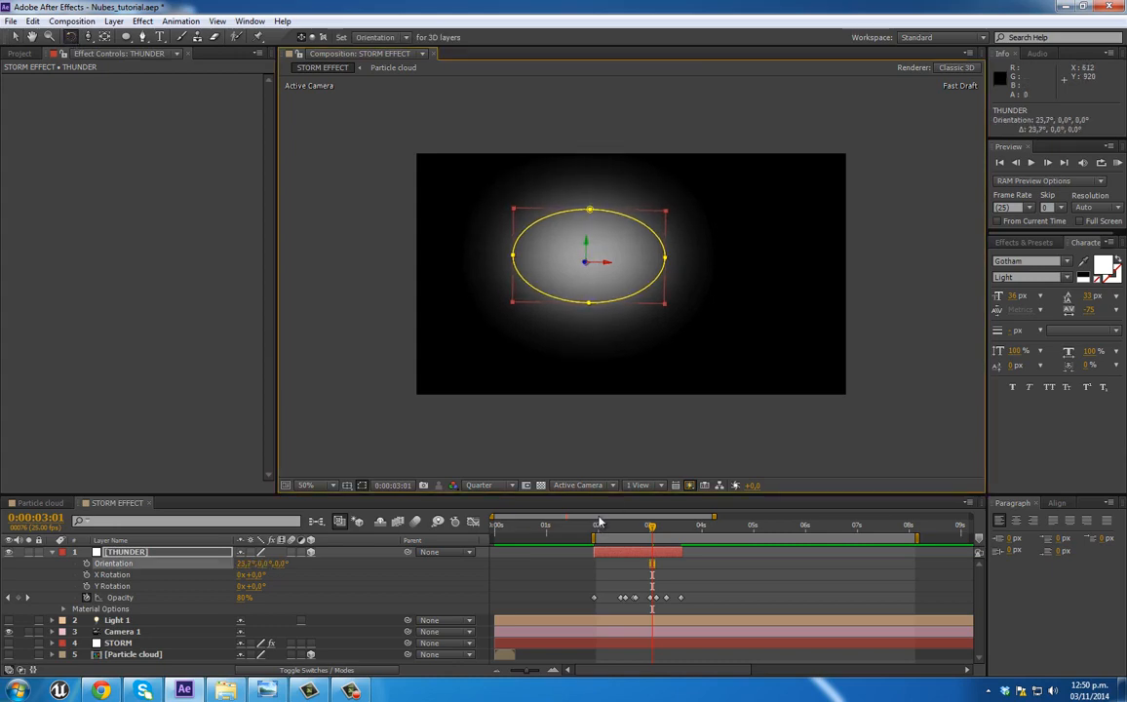
Step: Duplicate the THUNDER layer and shift the copy in time to start at 0:00:02:17
drag(598, 531, 667, 536)
key(ctrl+d)
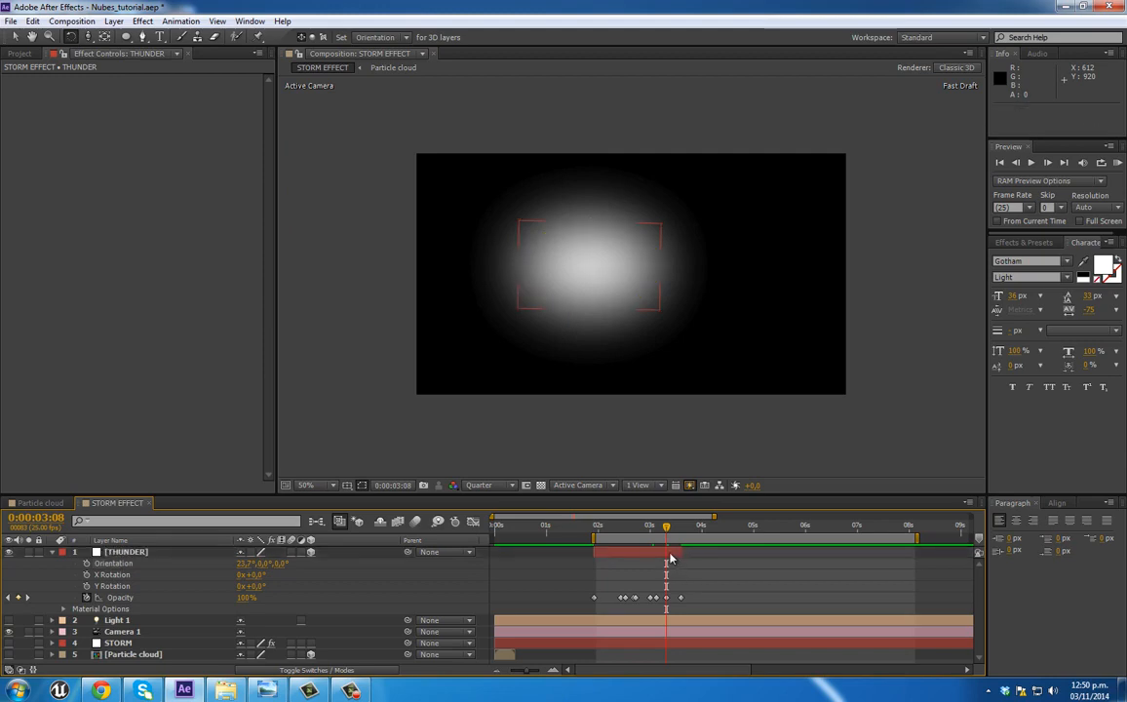
drag(645, 559, 685, 559)
Step: Enlarge the duplicated THUNDER flash, place it in the upper right of the frame, and preview both flashes from 0:00:02:05
click(16, 38)
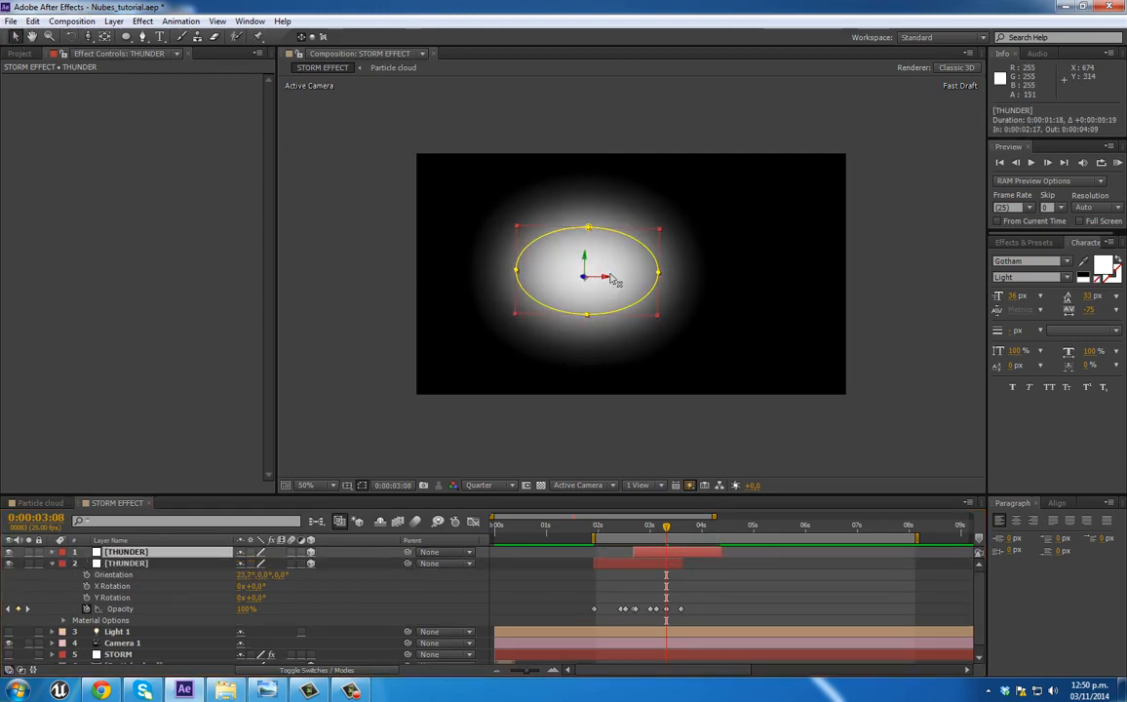
drag(607, 278, 663, 280)
drag(713, 322, 756, 341)
drag(707, 278, 745, 198)
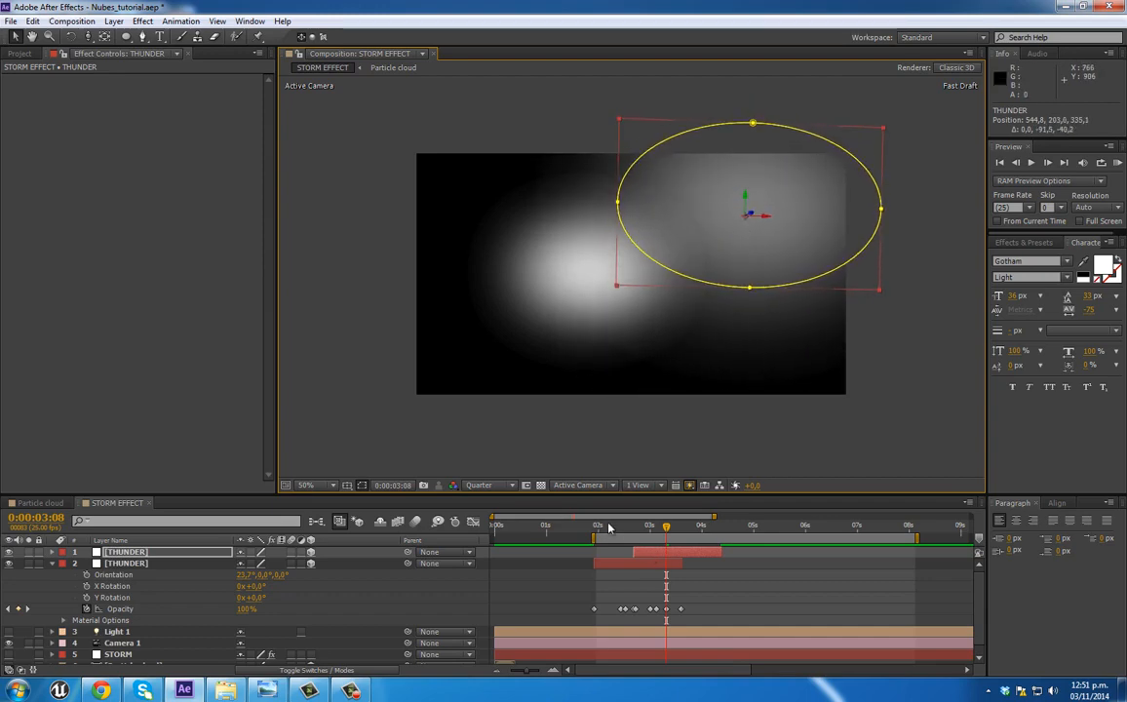
click(610, 528)
key(space)
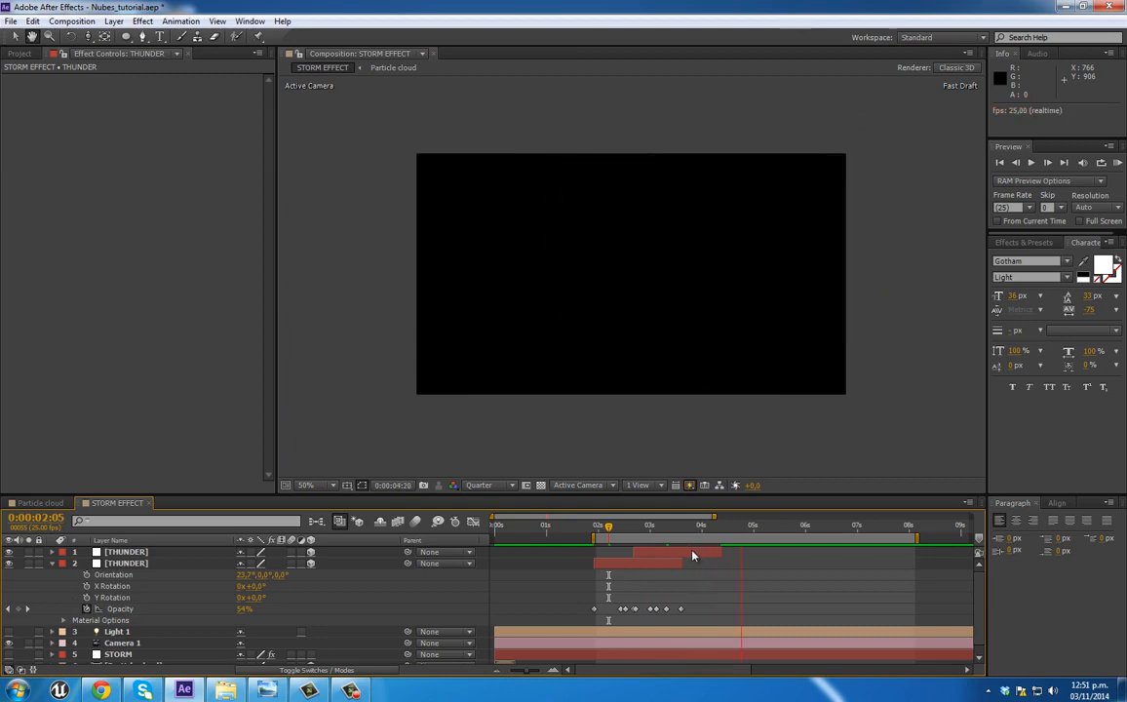
Step: Add a third THUNDER copy starting at 0:00:04:24, scaled to 102% and positioned at about (213, 156, 58)
key(ctrl+d)
drag(692, 556, 812, 530)
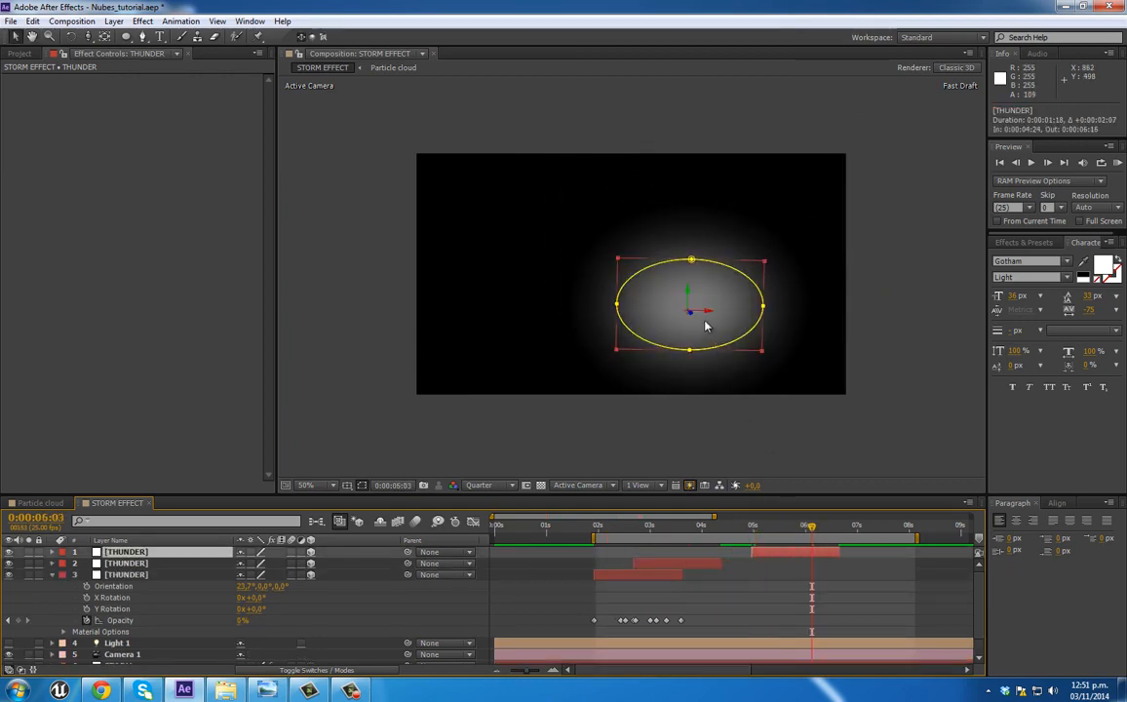
drag(695, 322, 569, 235)
drag(649, 286, 667, 307)
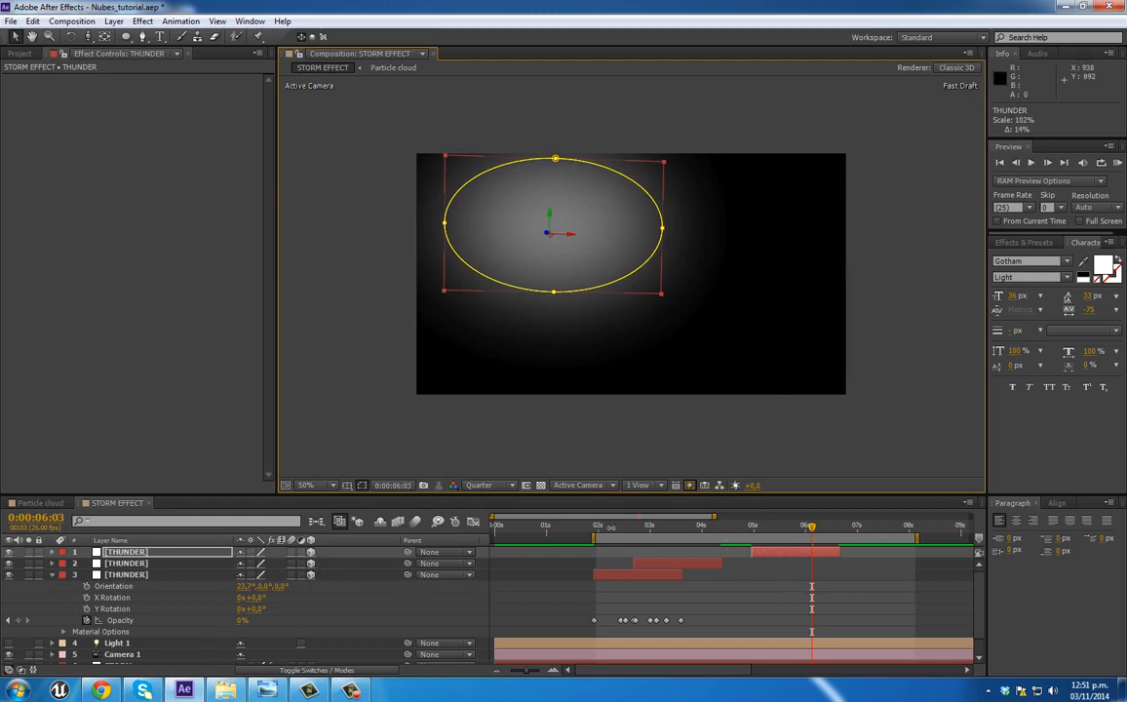
drag(621, 256, 634, 272)
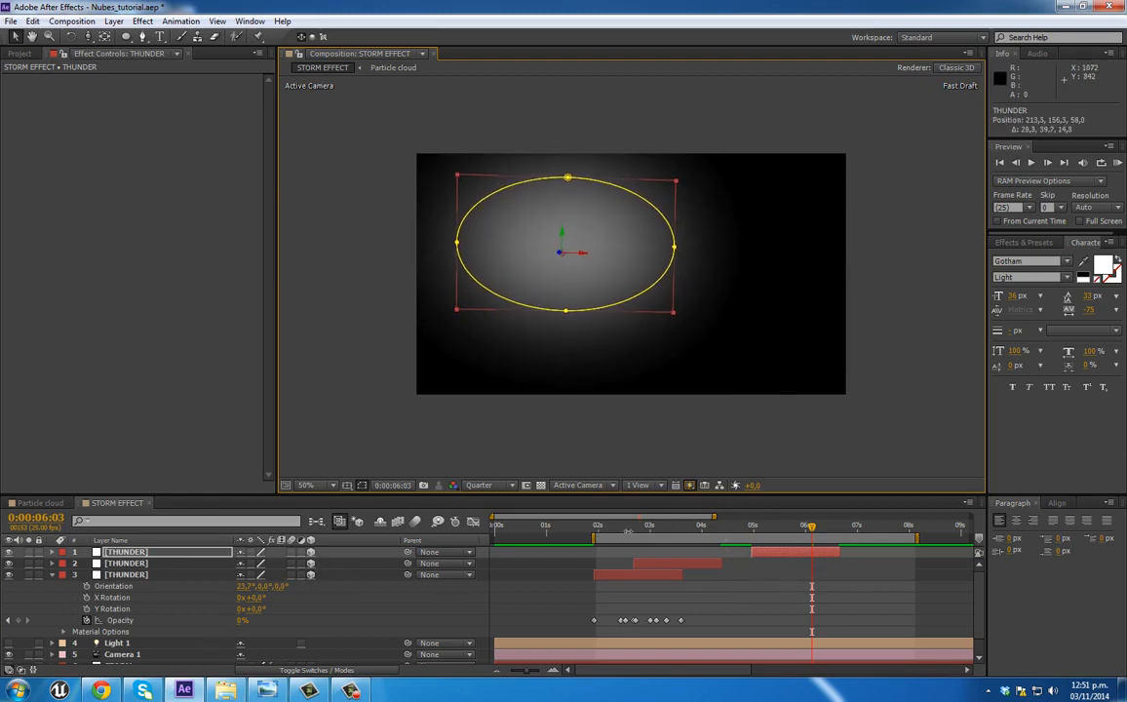
Step: Add a fourth THUNDER copy starting at 0:00:05:22, scaled to about 164% and positioned at about (376, 114, -31), and preview from 0:00:02:03
drag(622, 532, 843, 532)
key(ctrl+d)
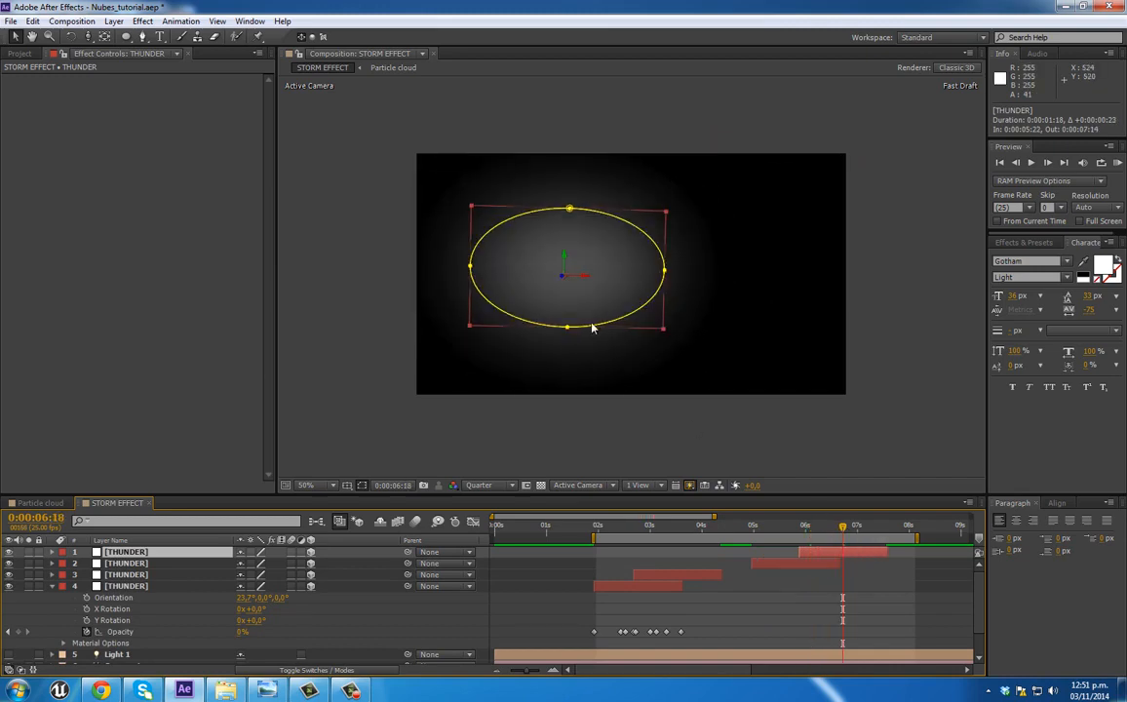
drag(585, 282, 655, 285)
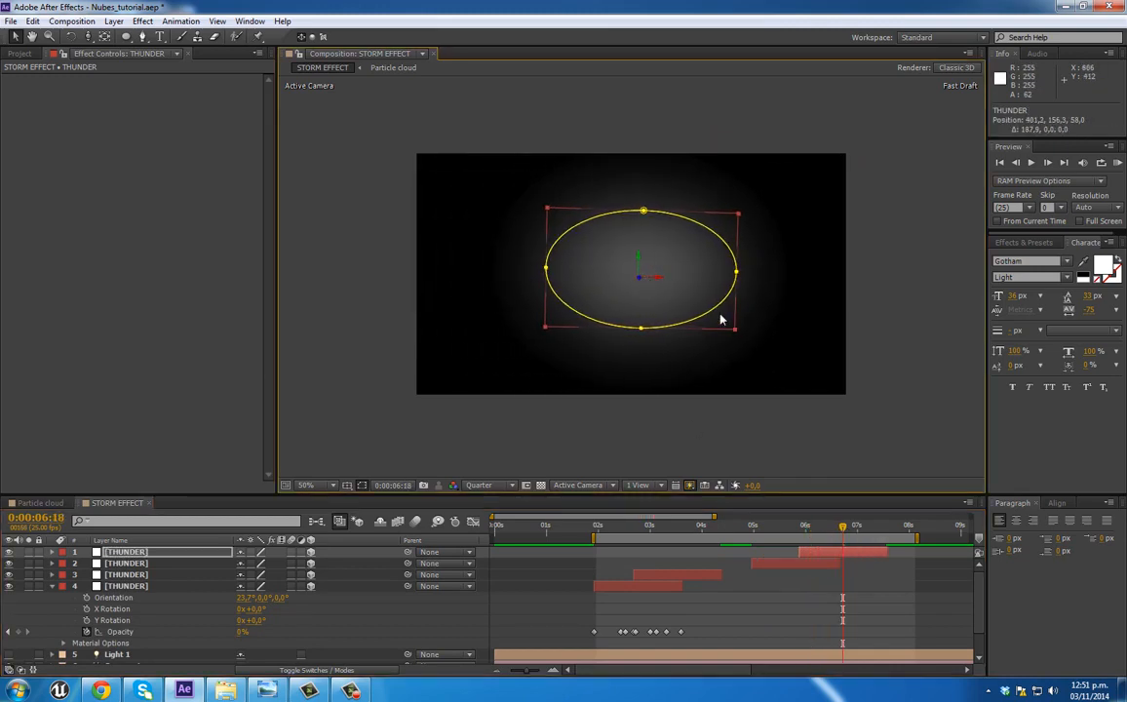
drag(738, 336, 796, 364)
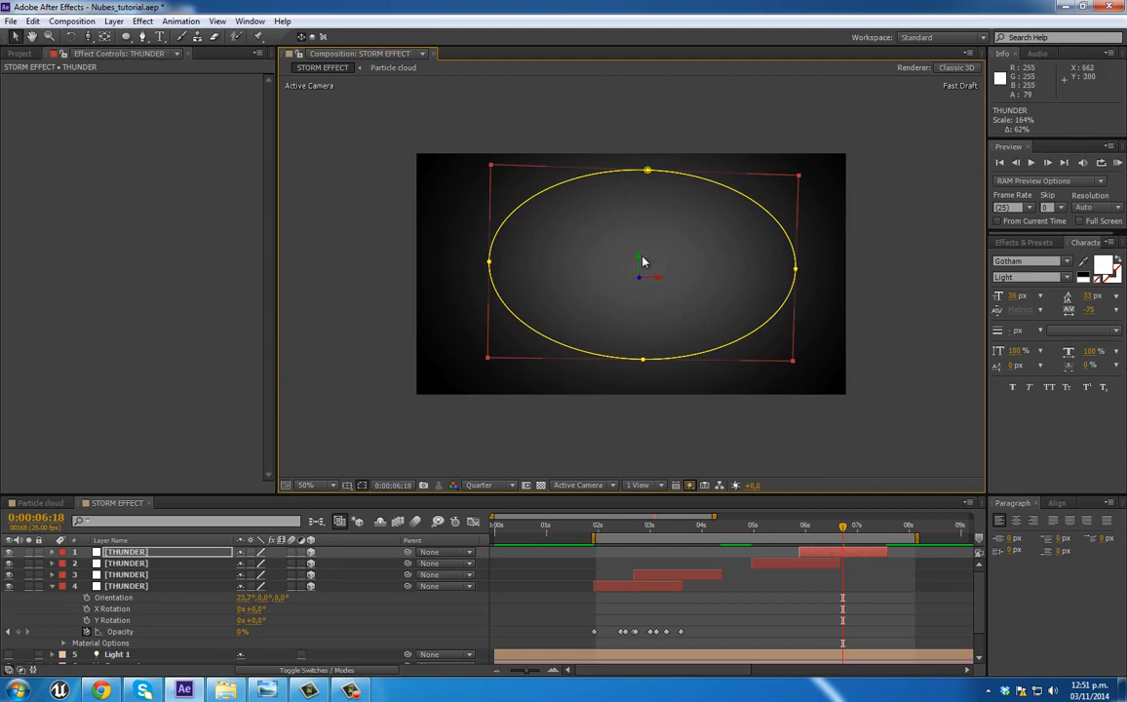
drag(643, 262, 640, 222)
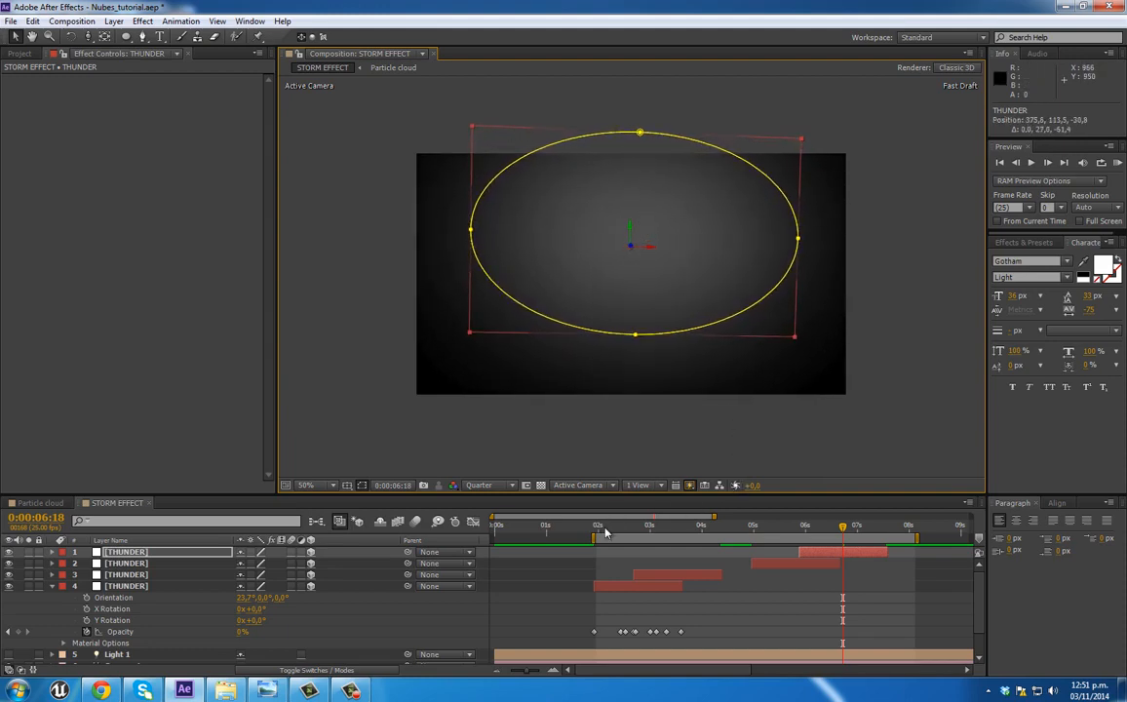
click(604, 532)
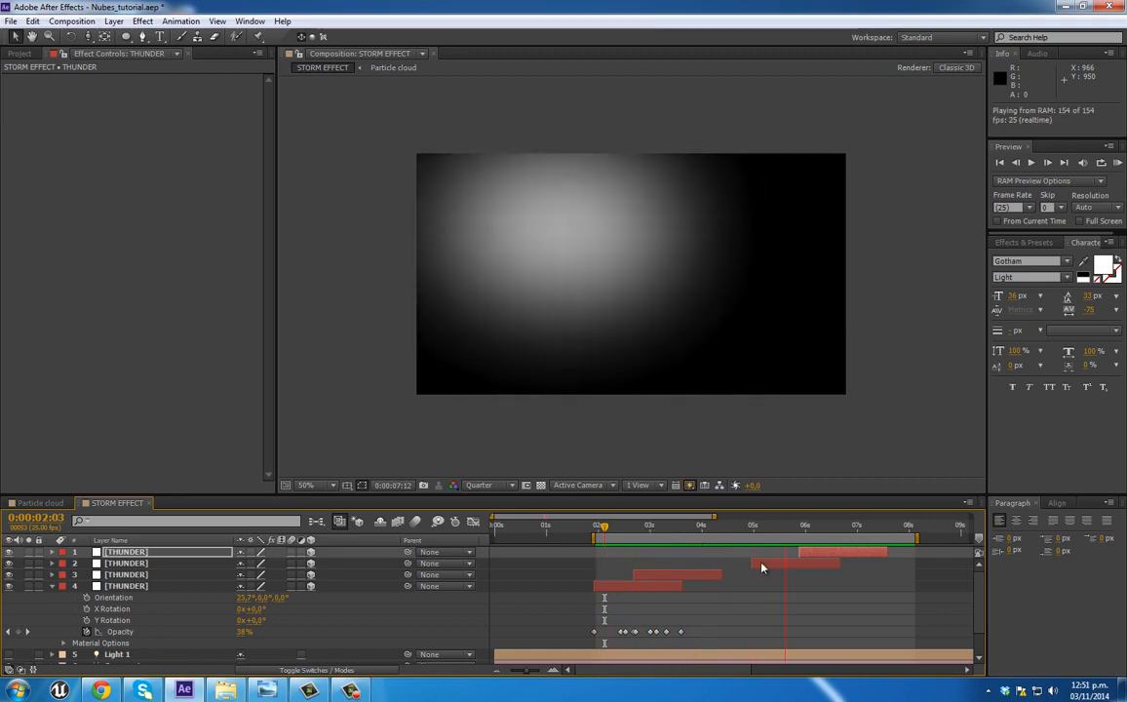
Step: Shrink the THUNDER flash that starts at 0:00:04:24, lower it to about (213, 239, 94), and scrub through the flashes
click(750, 565)
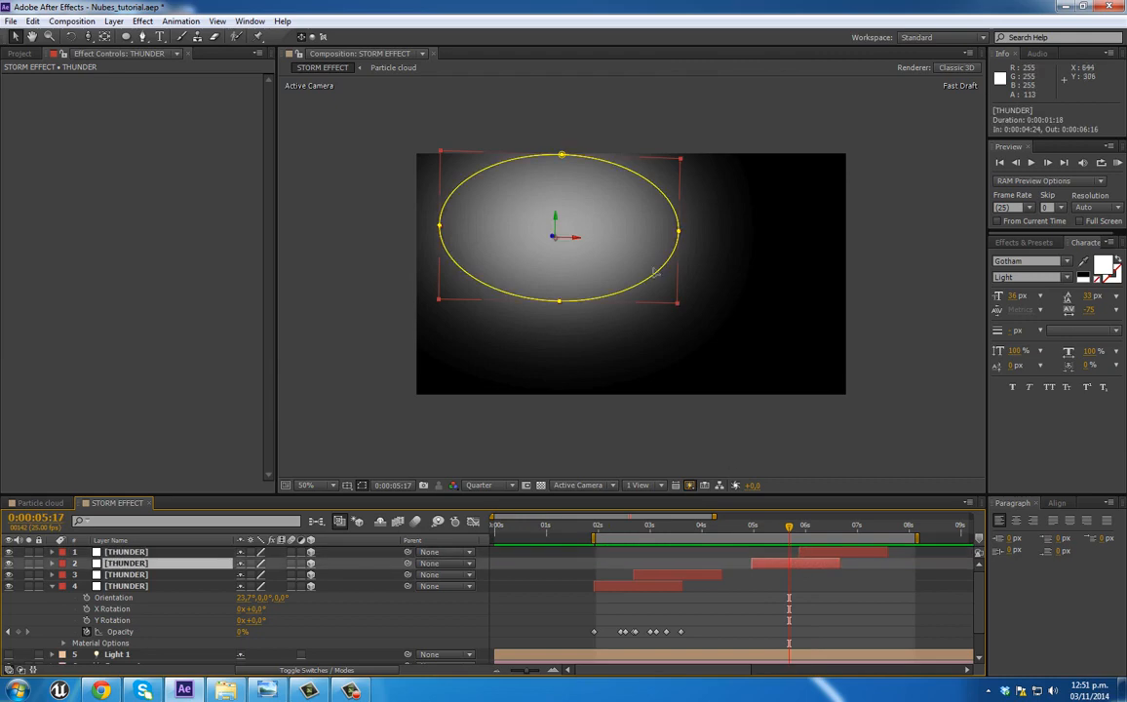
drag(671, 304, 621, 272)
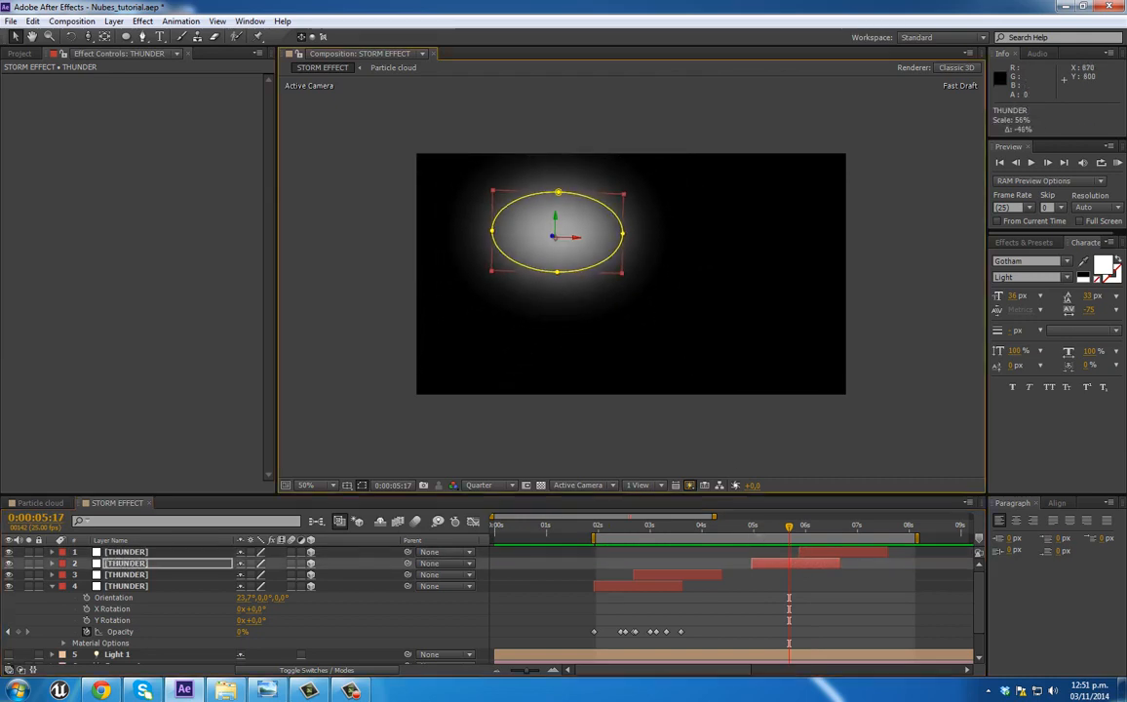
drag(756, 529, 785, 530)
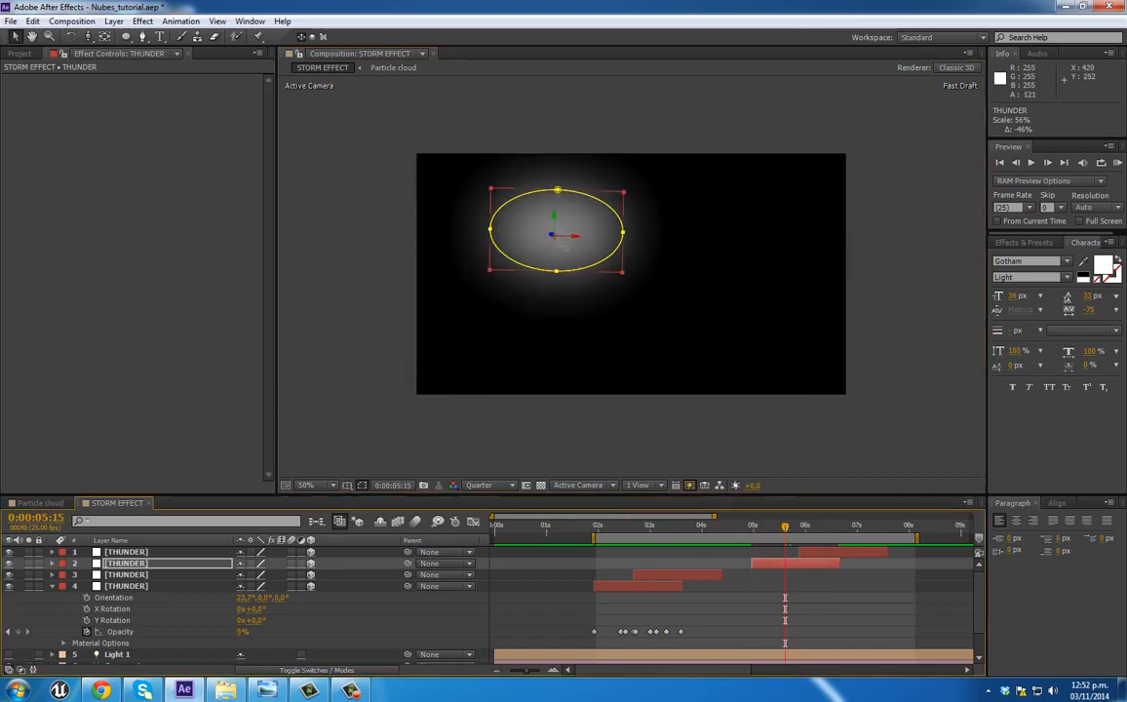
drag(556, 215, 555, 260)
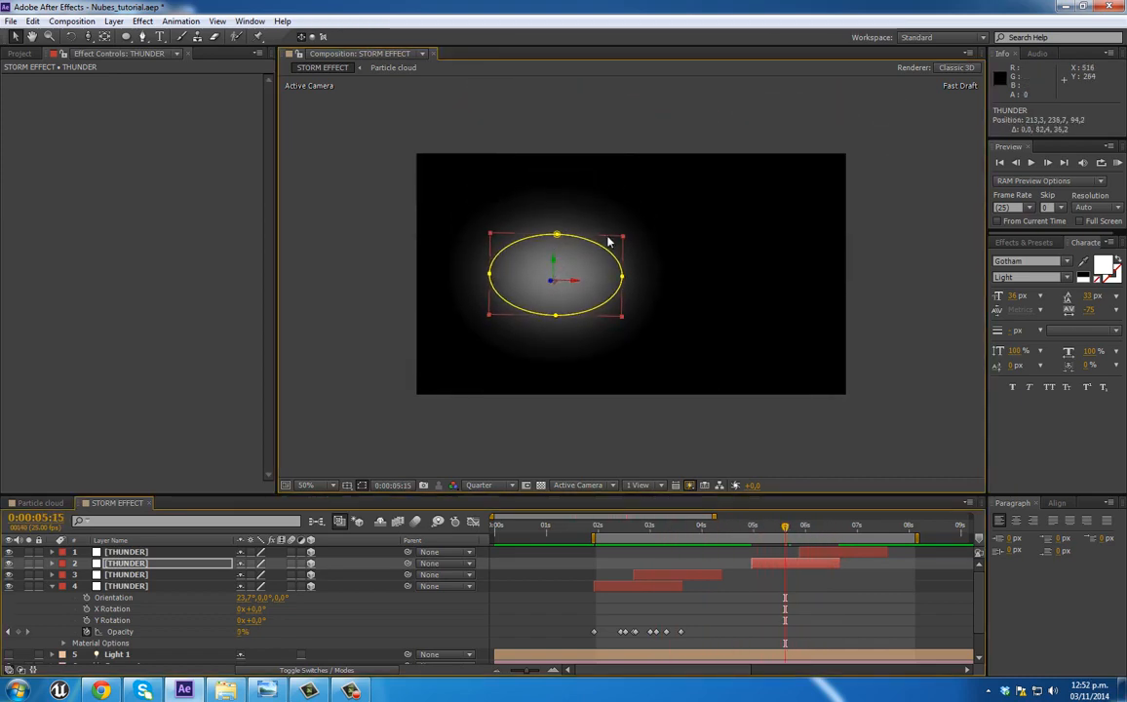
drag(624, 235, 648, 229)
drag(595, 529, 715, 539)
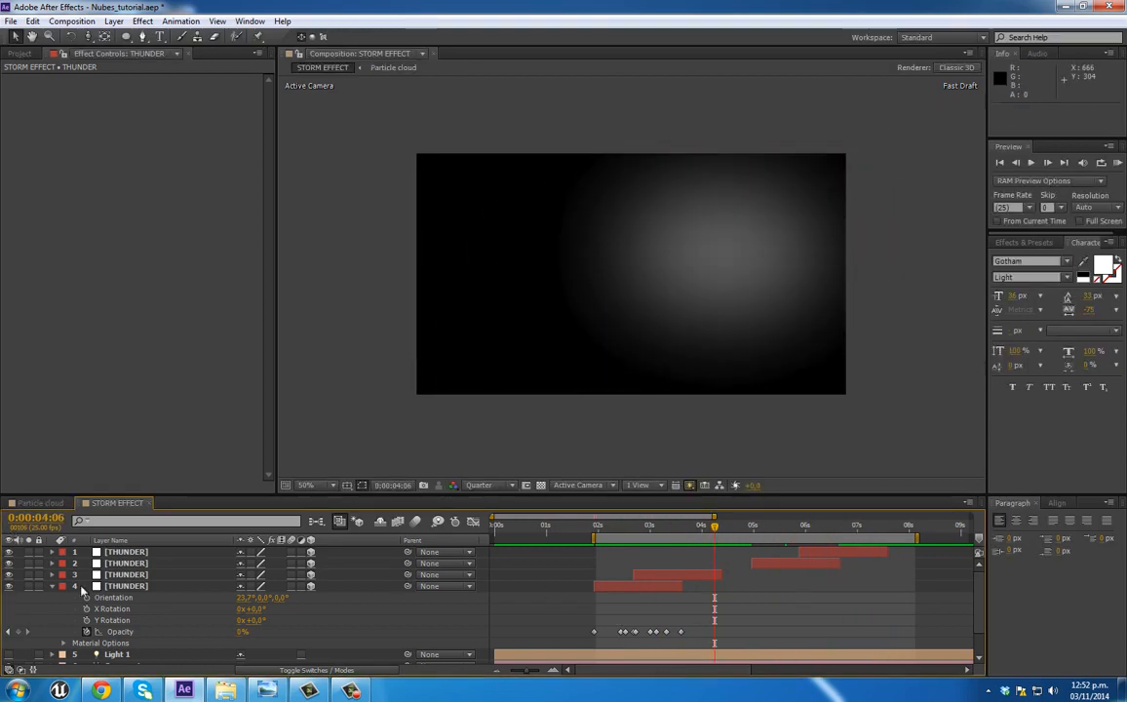
Step: Collapse the first flash's properties, duplicate Camera 1, and place the copy directly below the four THUNDER layers
click(53, 587)
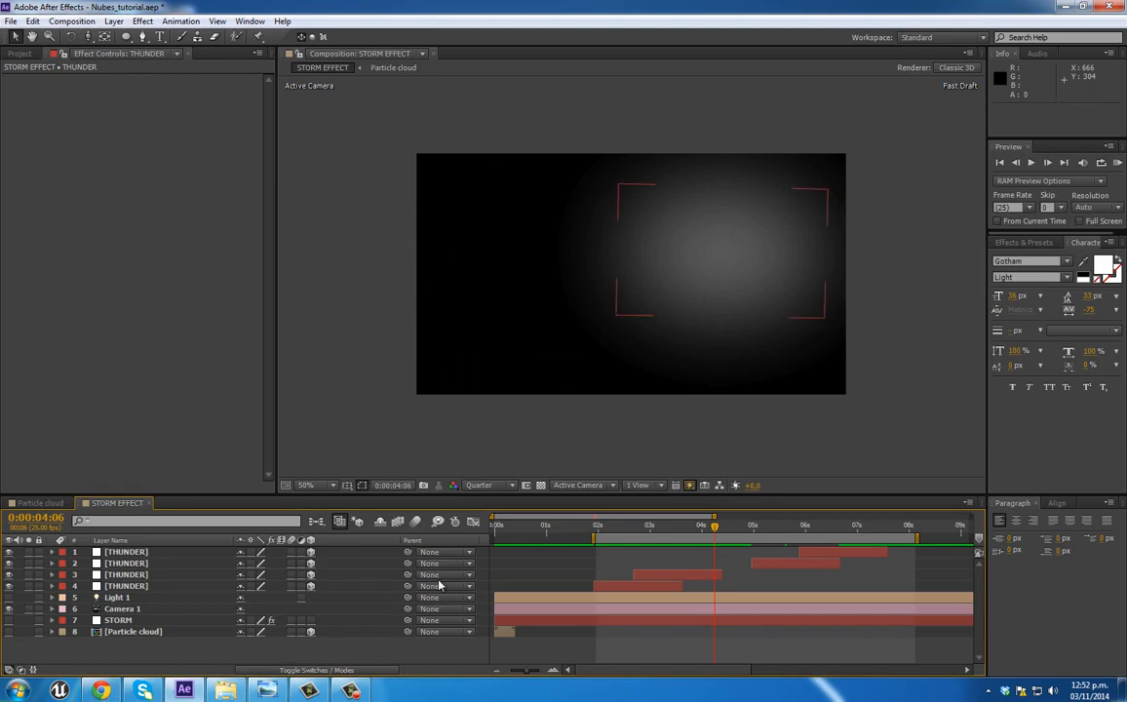
mouse_move(699, 530)
mouse_down()
mouse_move(674, 534)
mouse_move(717, 537)
mouse_move(699, 534)
mouse_up()
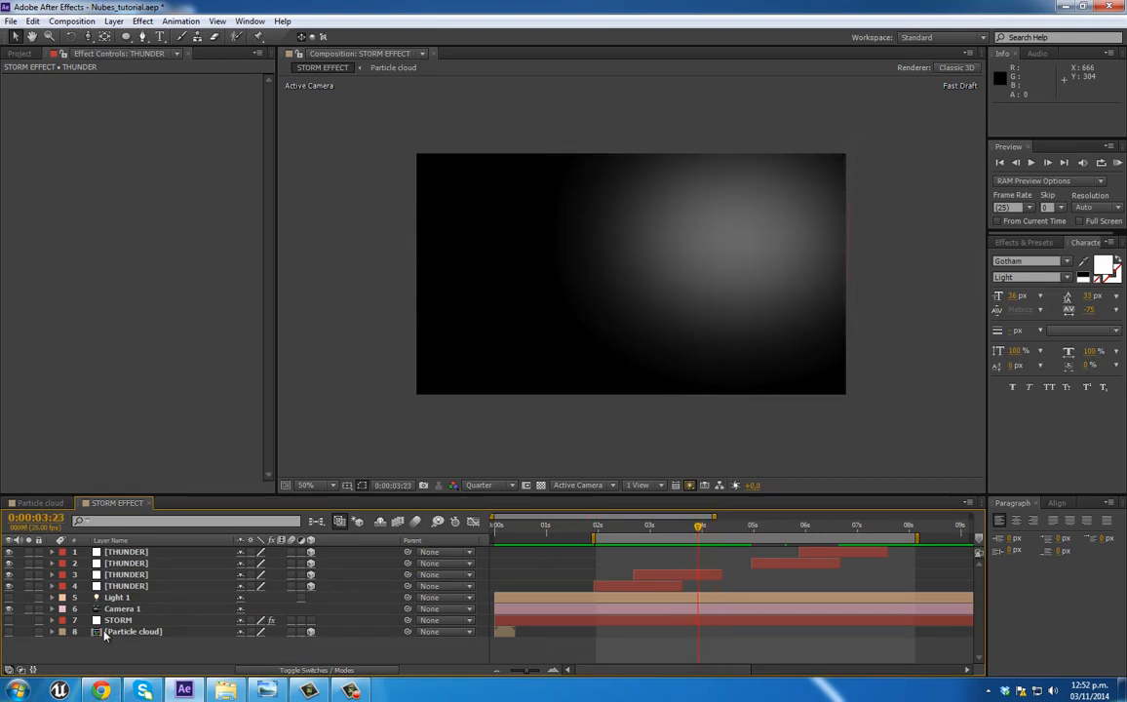
click(124, 611)
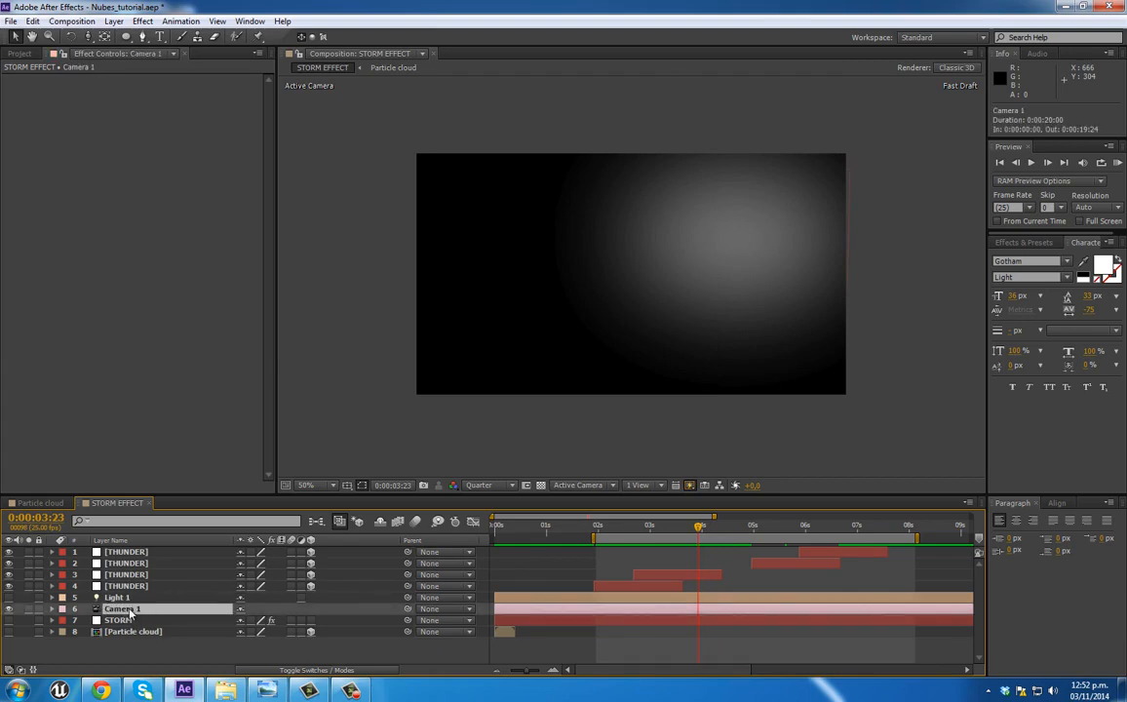
key(ctrl+d)
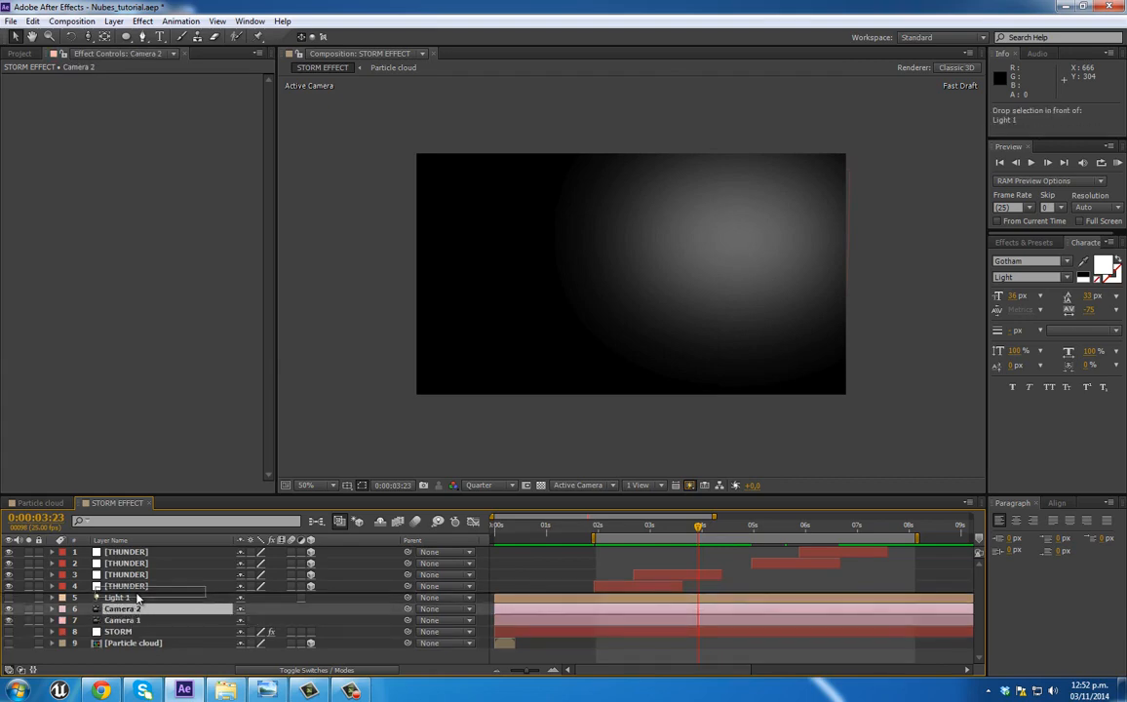
drag(134, 611, 134, 594)
Step: Pre-compose the four THUNDER layers and Camera 2 into a new composition named "THUNDERS EASY WAY!!!"
shift+click(149, 553)
click(113, 21)
click(148, 511)
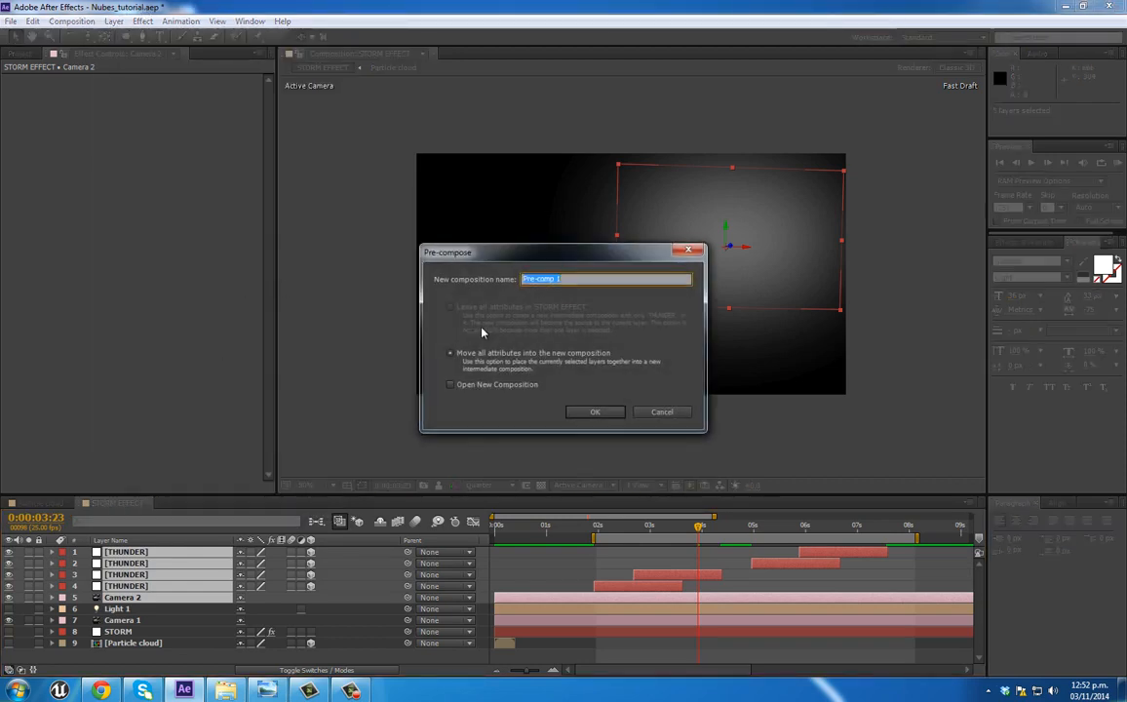
text(THU)
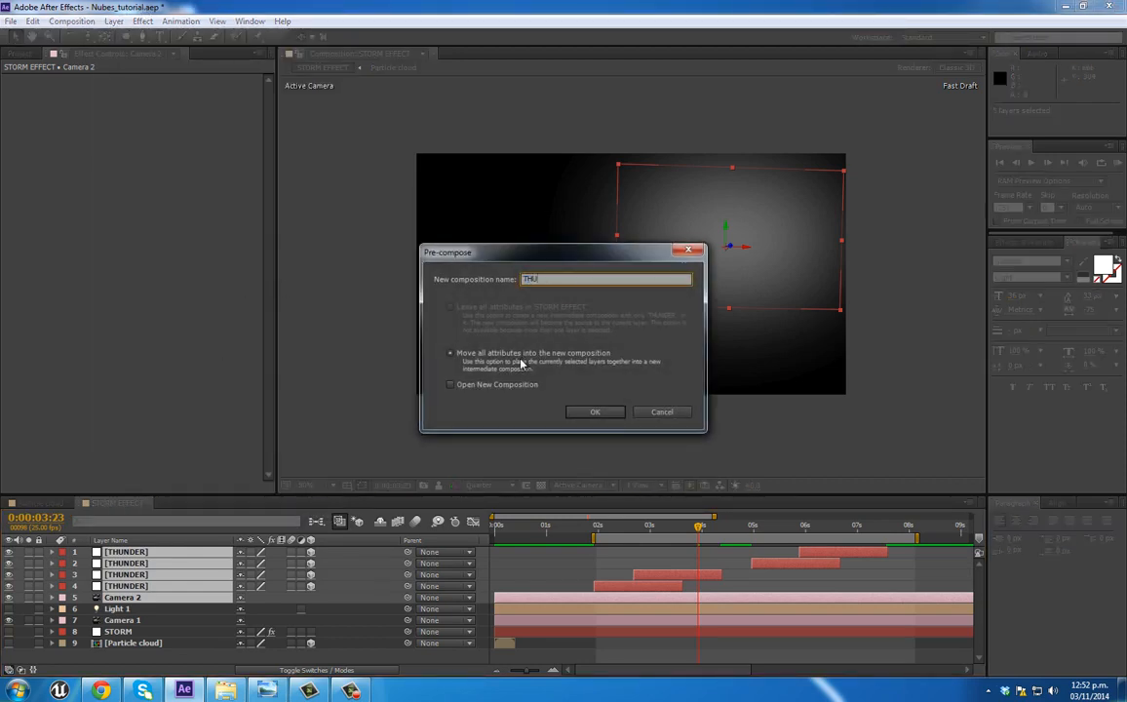
text(NDERS)
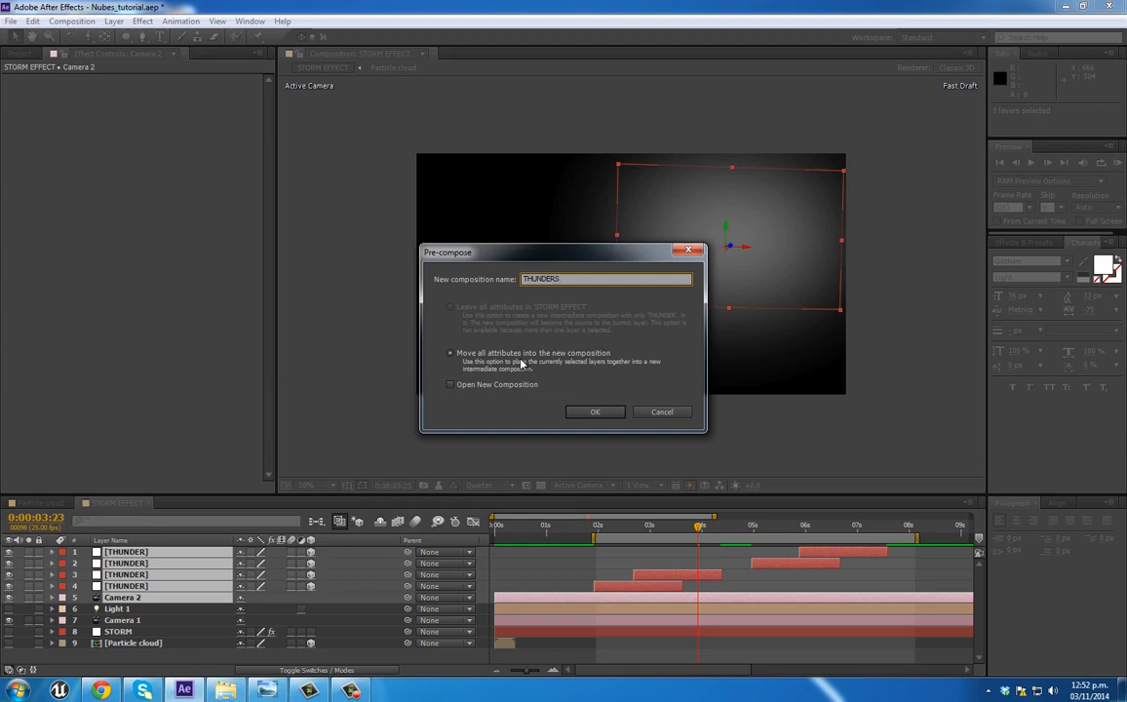
text( EASY WAY!!!)
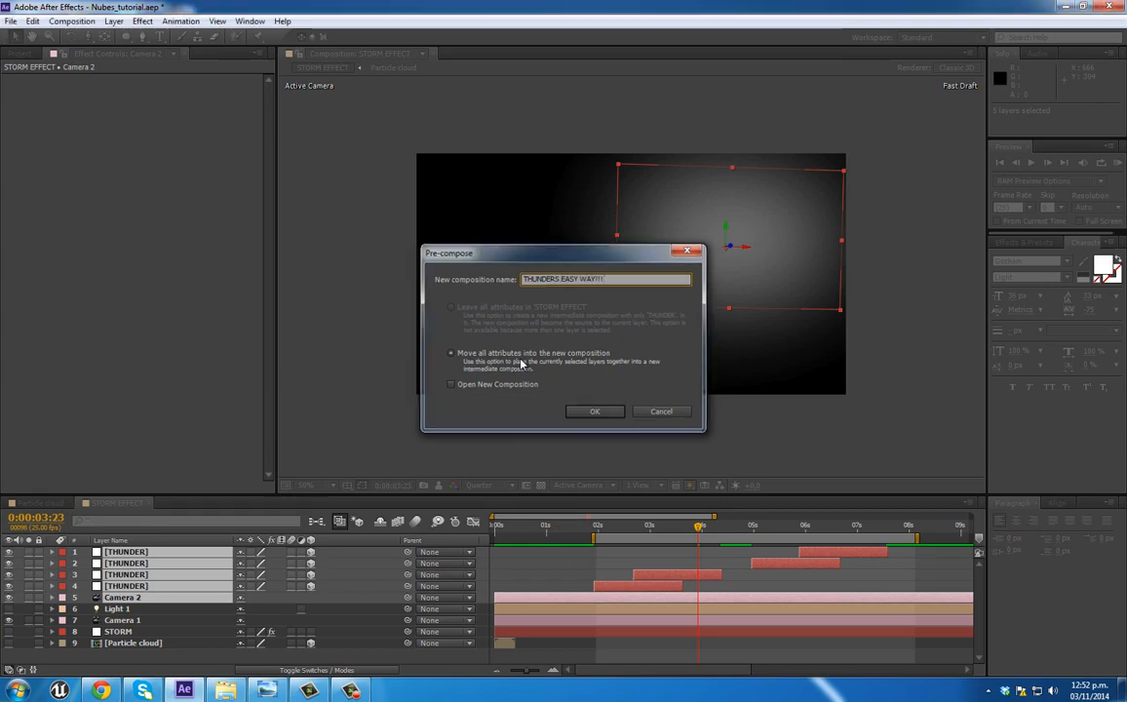
key(Return)
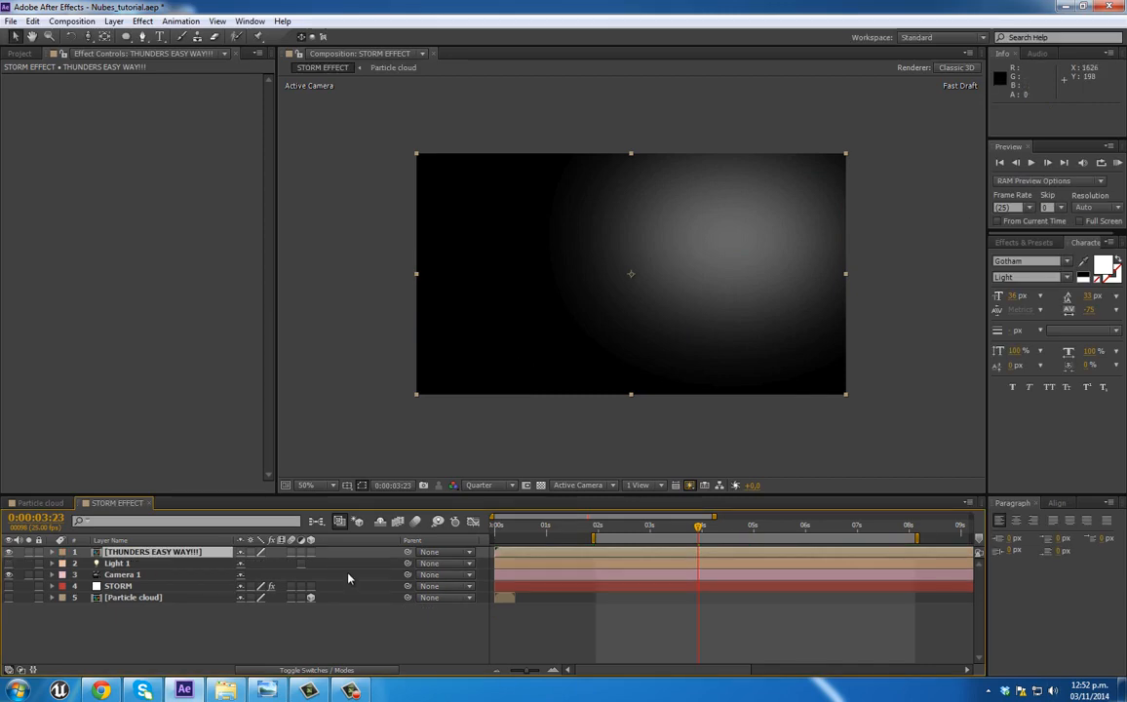
Step: Turn on the STORM layer's visibility and view the clouds with the flashes at 0:00:03:09
mouse_move(613, 537)
mouse_down()
mouse_move(642, 531)
mouse_move(627, 532)
mouse_up()
click(8, 596)
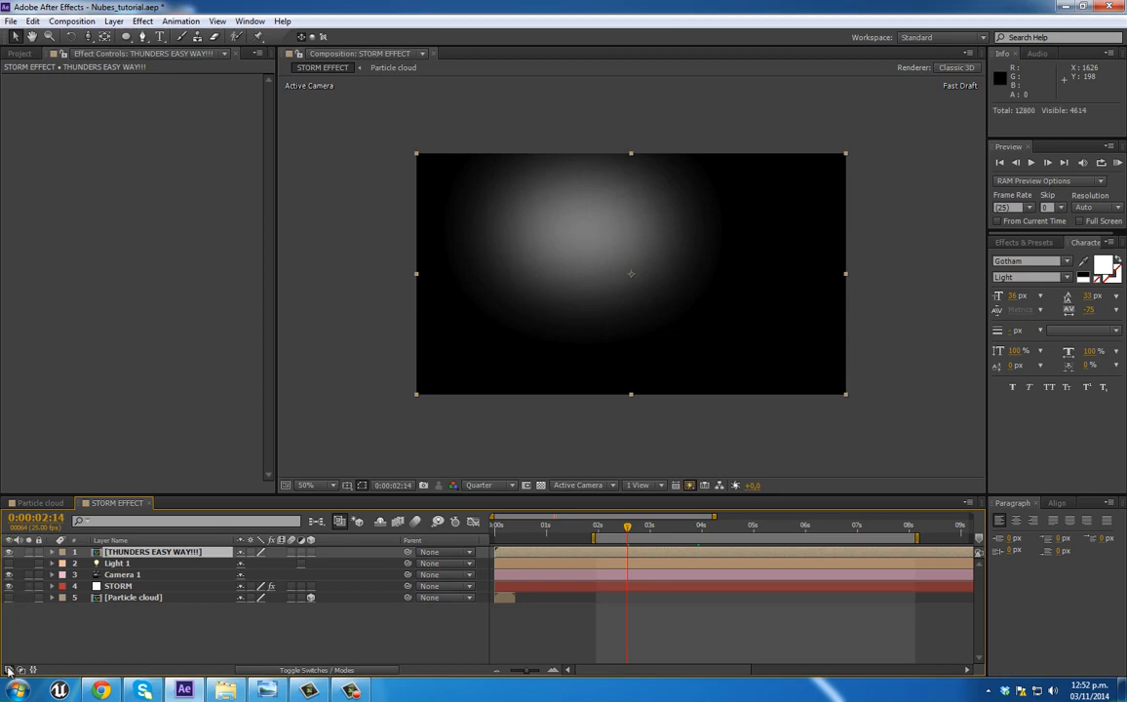
drag(644, 531, 669, 531)
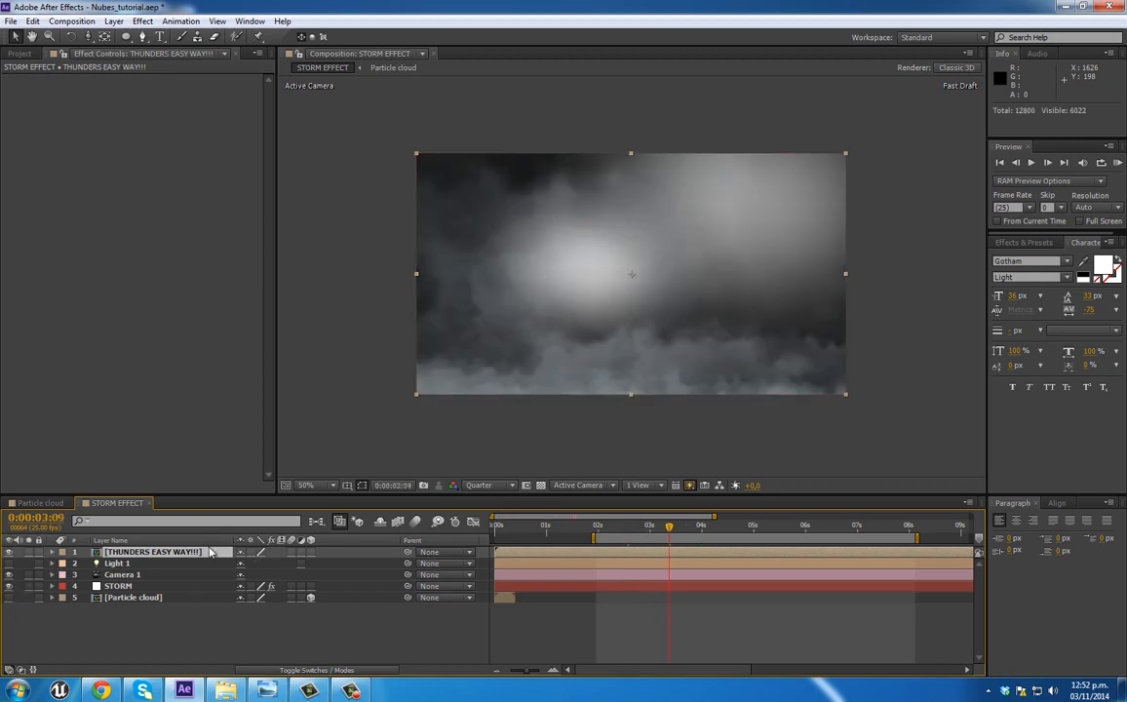
Step: Set the "THUNDERS EASY WAY!!!" layer's blending mode to Overlay and view the result at 0:00:03:07
key(F4)
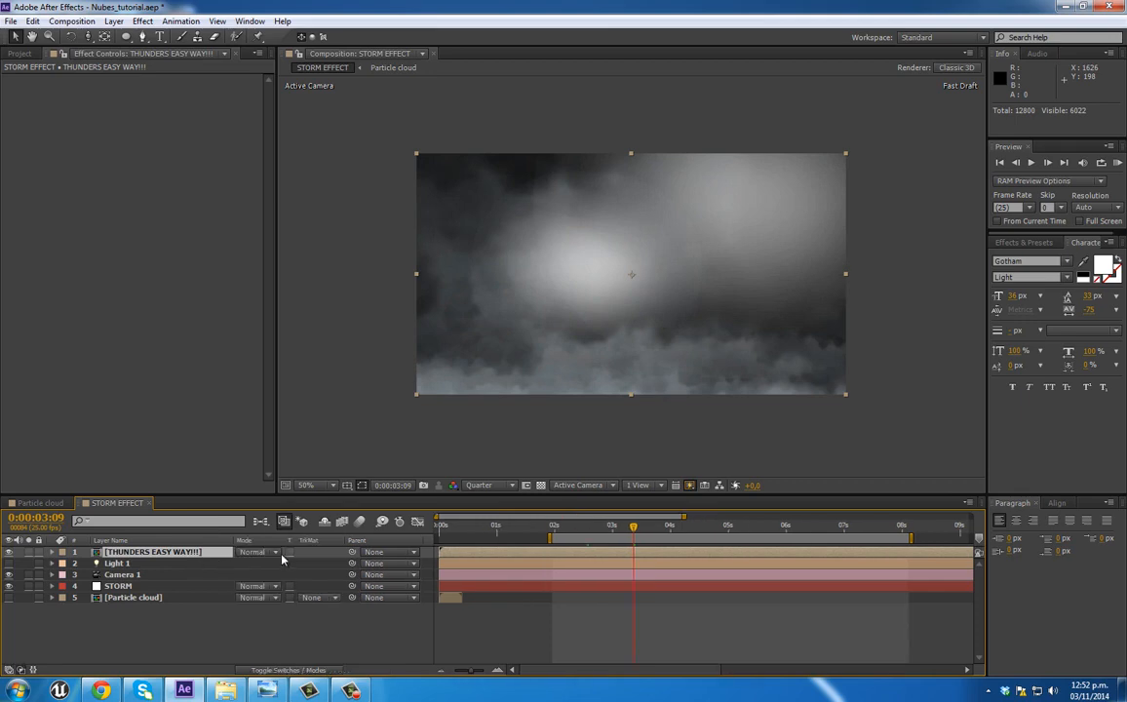
click(255, 552)
click(319, 336)
click(630, 531)
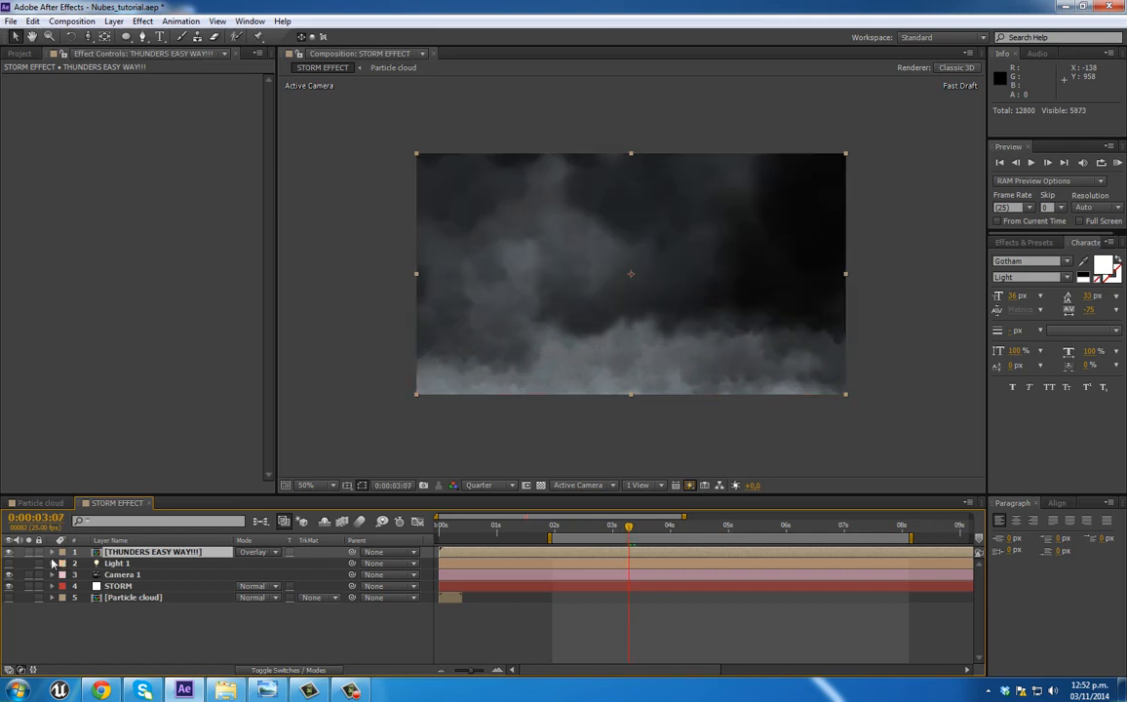
Step: Compare the clouds with the "THUNDERS EASY WAY!!!" layer hidden and shown, at the current frame and at 0:00:05:06
click(11, 552)
click(11, 552)
drag(630, 531, 743, 529)
click(11, 553)
click(10, 553)
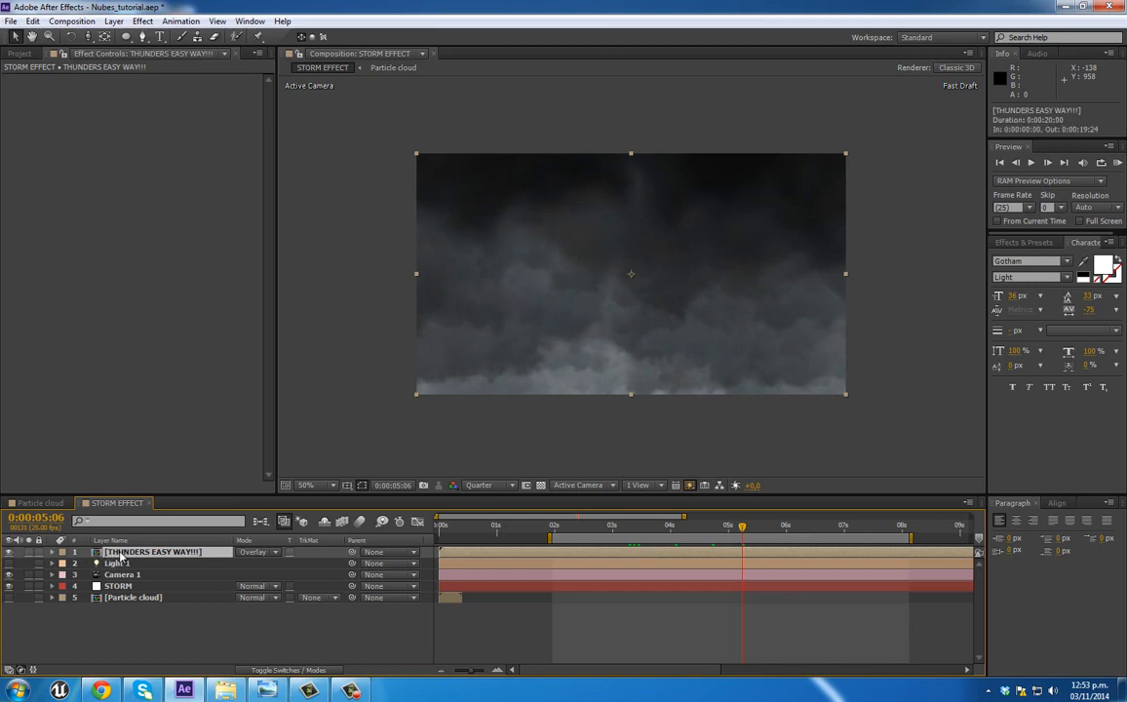
Step: Try stacking two duplicates of the "THUNDERS EASY WAY!!!" layer over the clouds
key(ctrl+d)
key(ctrl+d)
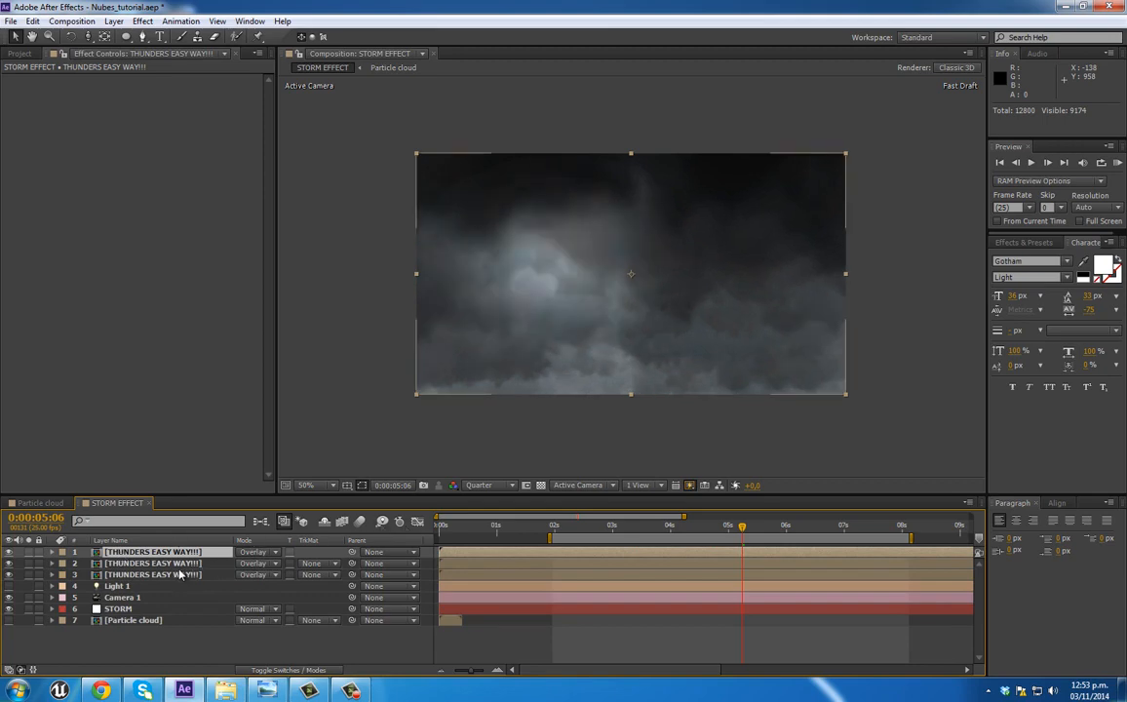
shift+click(183, 564)
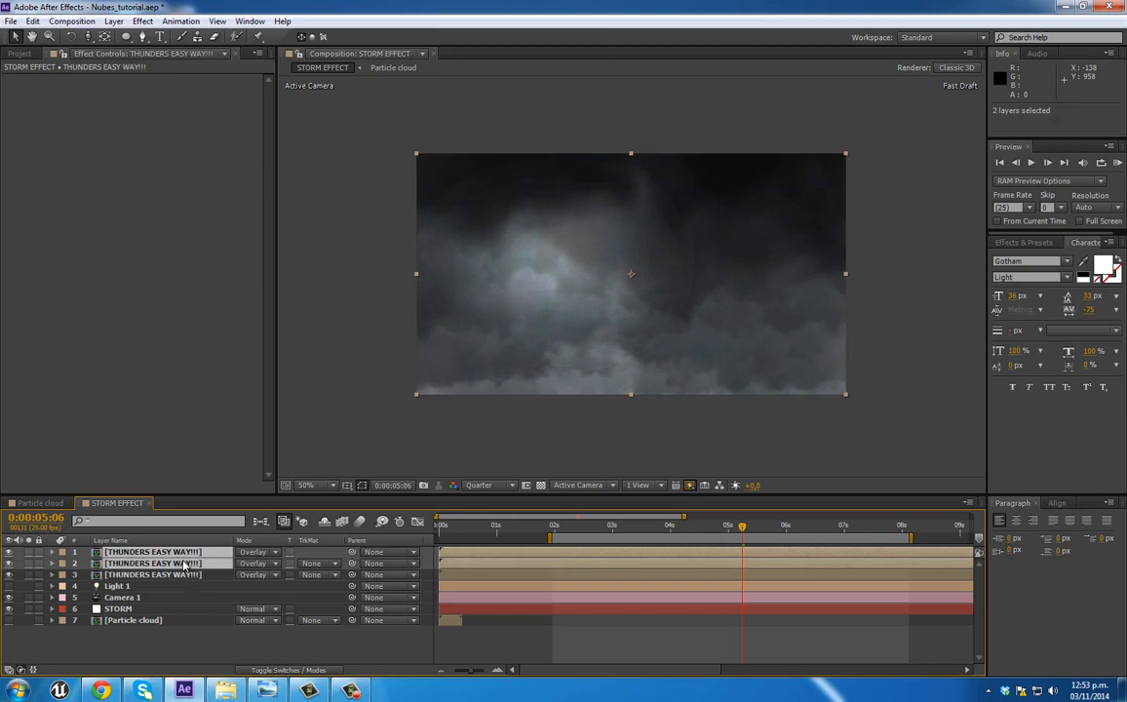
key(Delete)
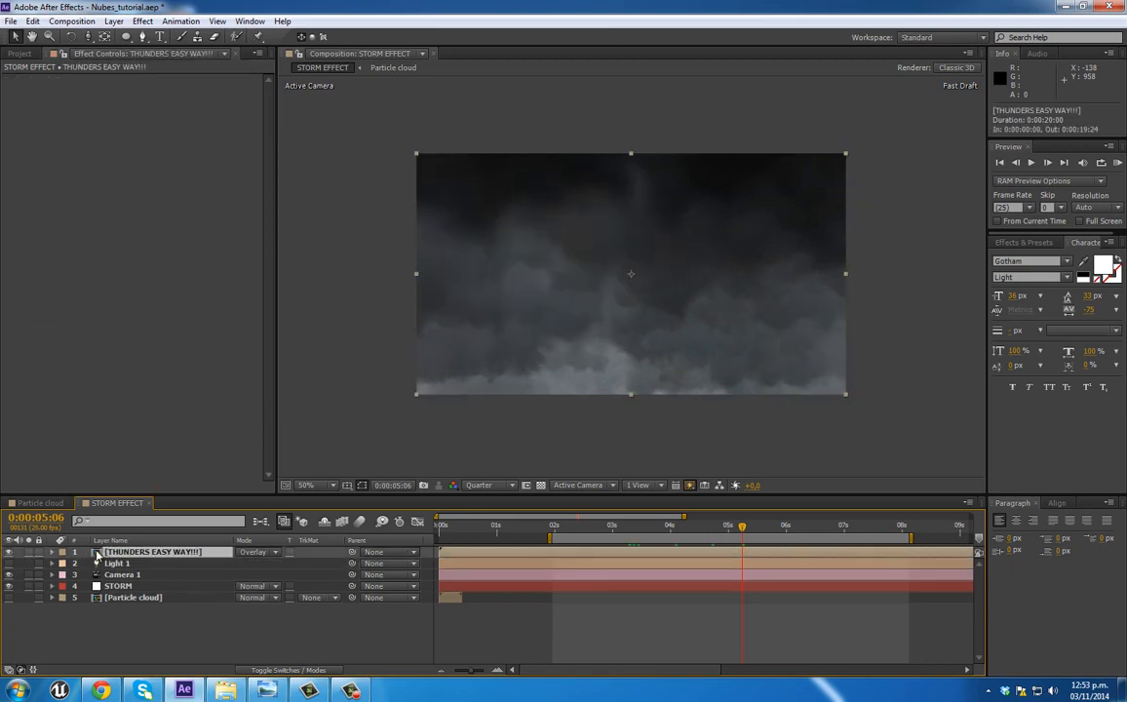
Step: Duplicate all four THUNDER layers inside the "THUNDERS EASY WAY!!!" composition
click(597, 587)
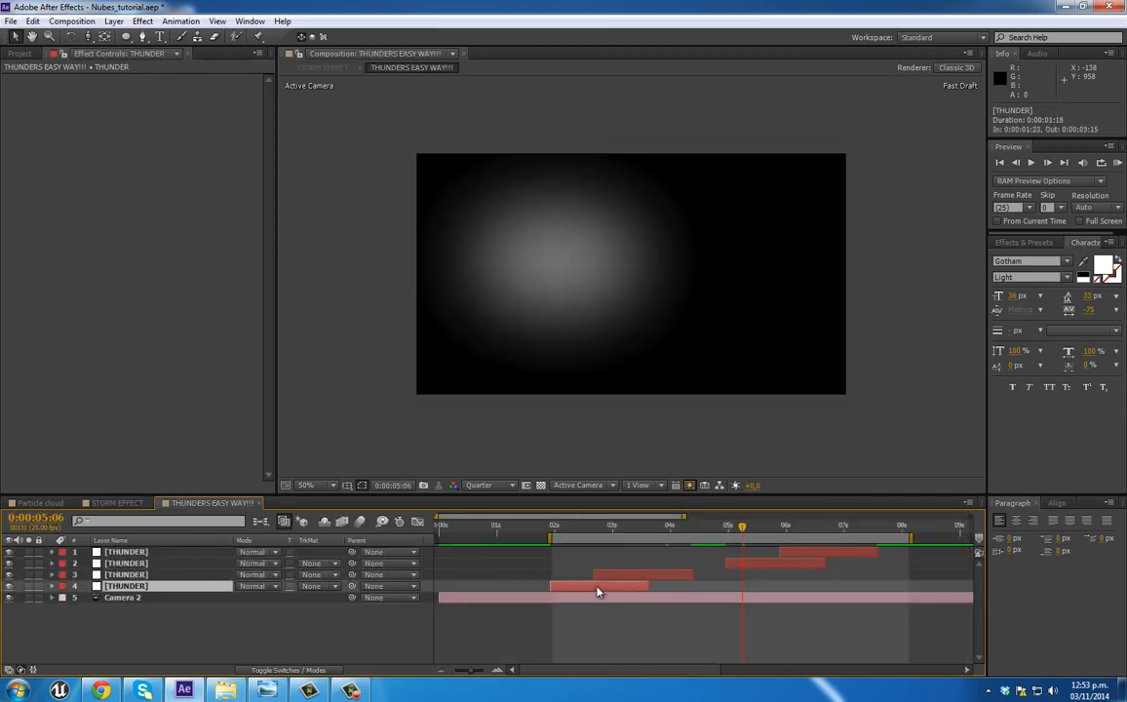
shift+click(820, 560)
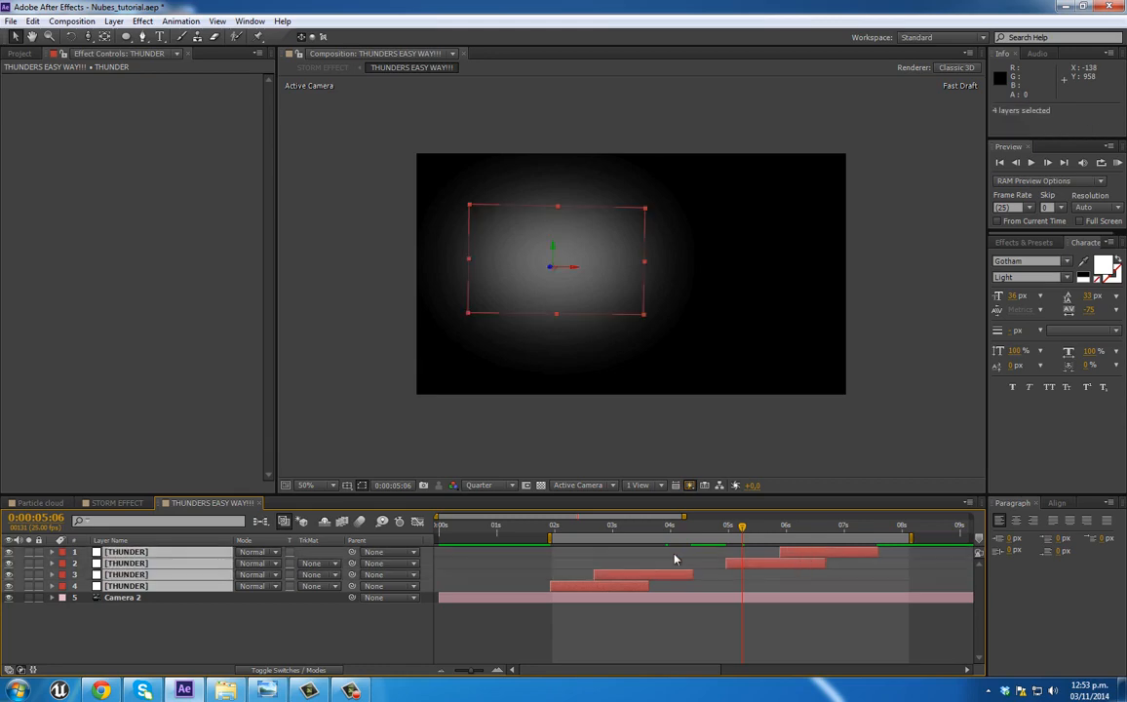
click(785, 530)
key(ctrl+d)
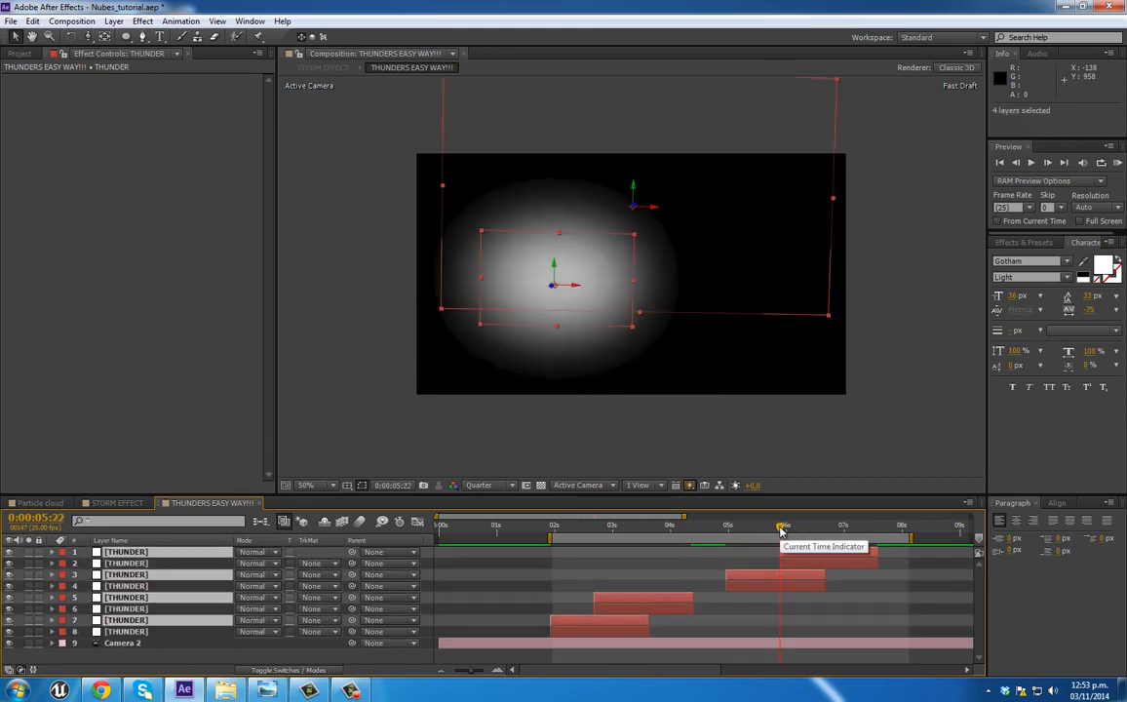
Step: Return to the STORM EFFECT composition and compare the clouds with and without the flashes around 0:00:05:23
click(113, 504)
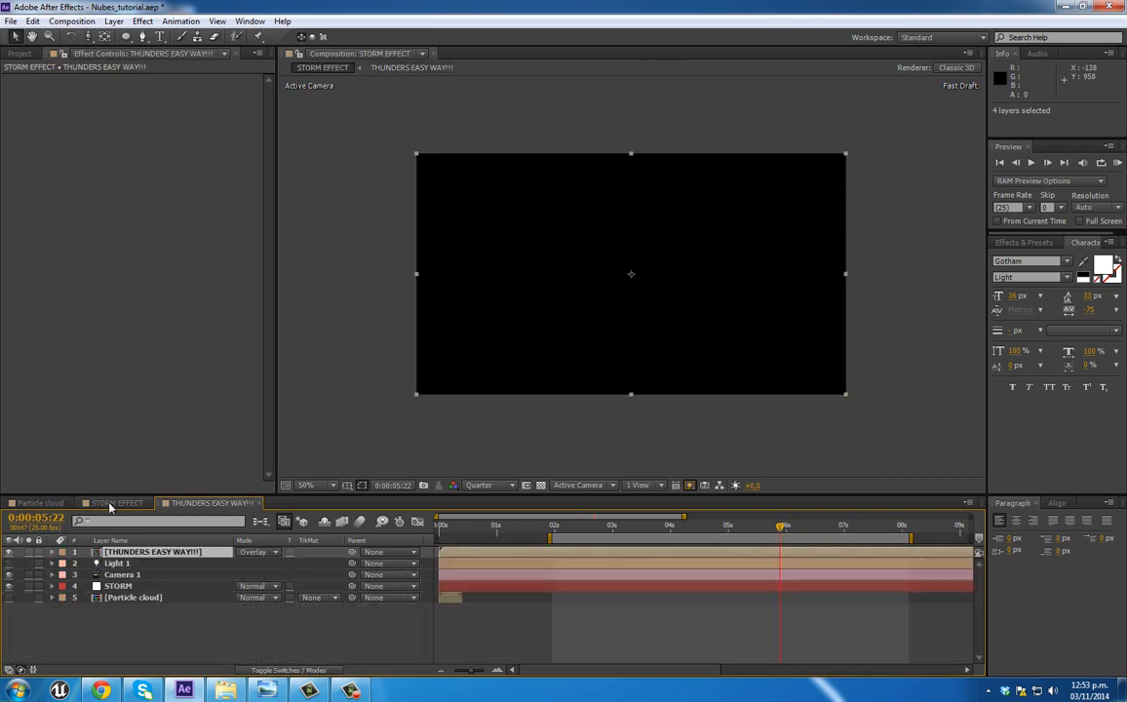
click(762, 529)
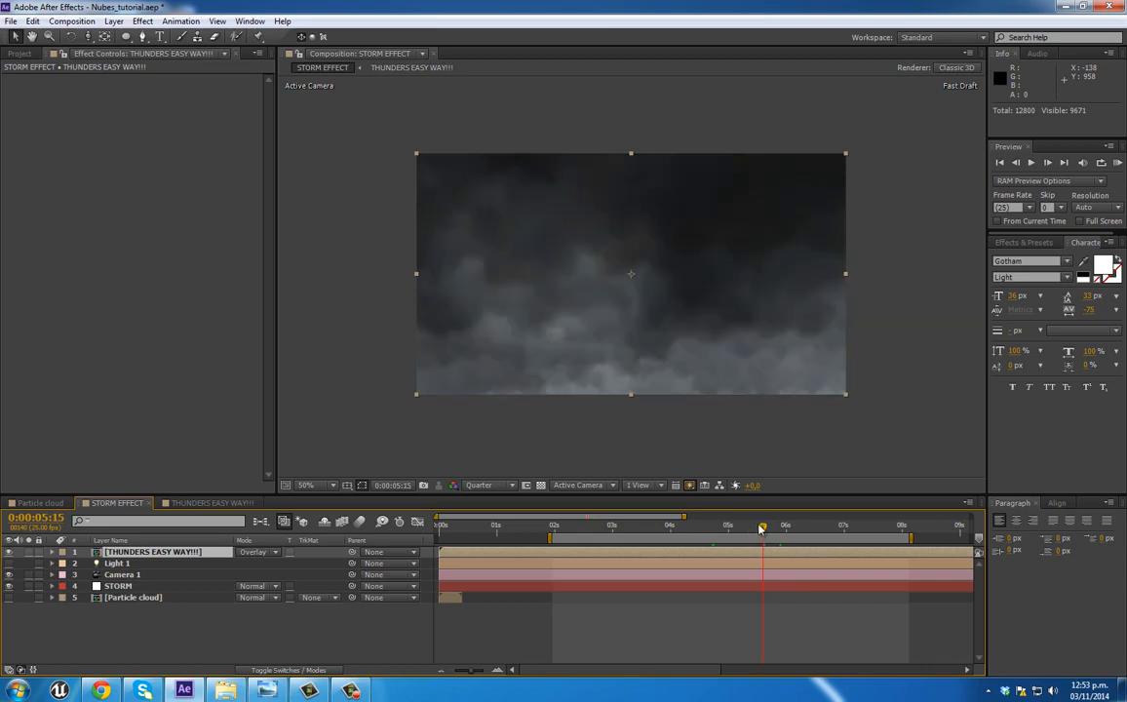
click(785, 528)
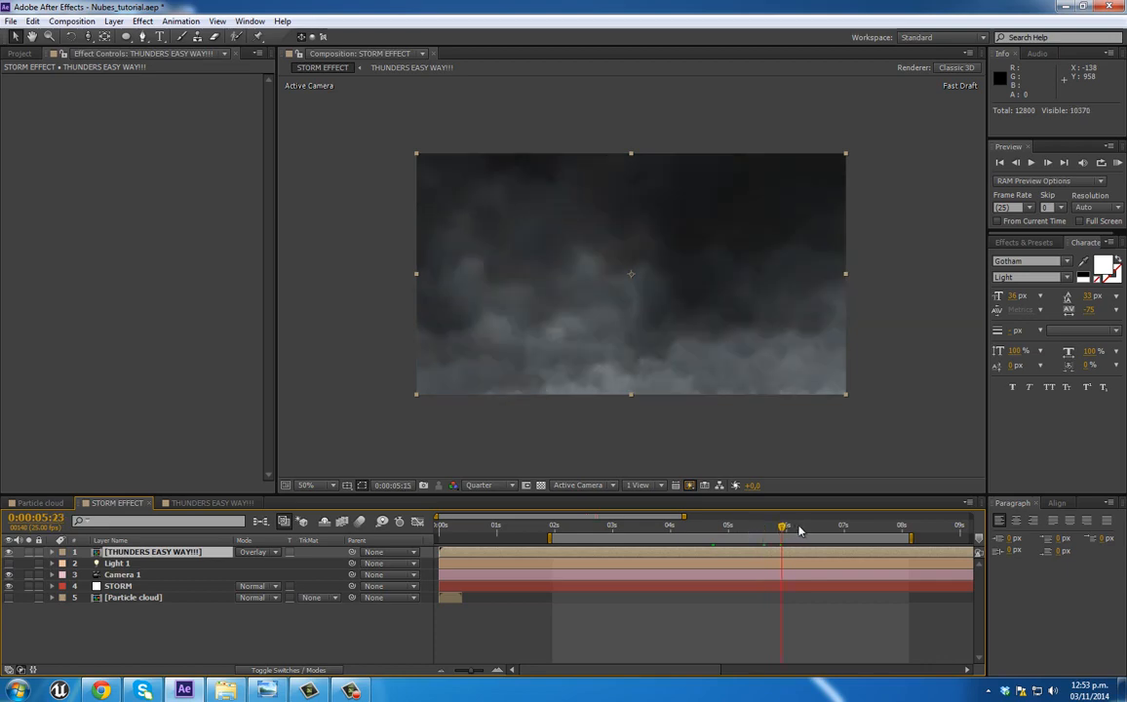
click(9, 554)
click(10, 554)
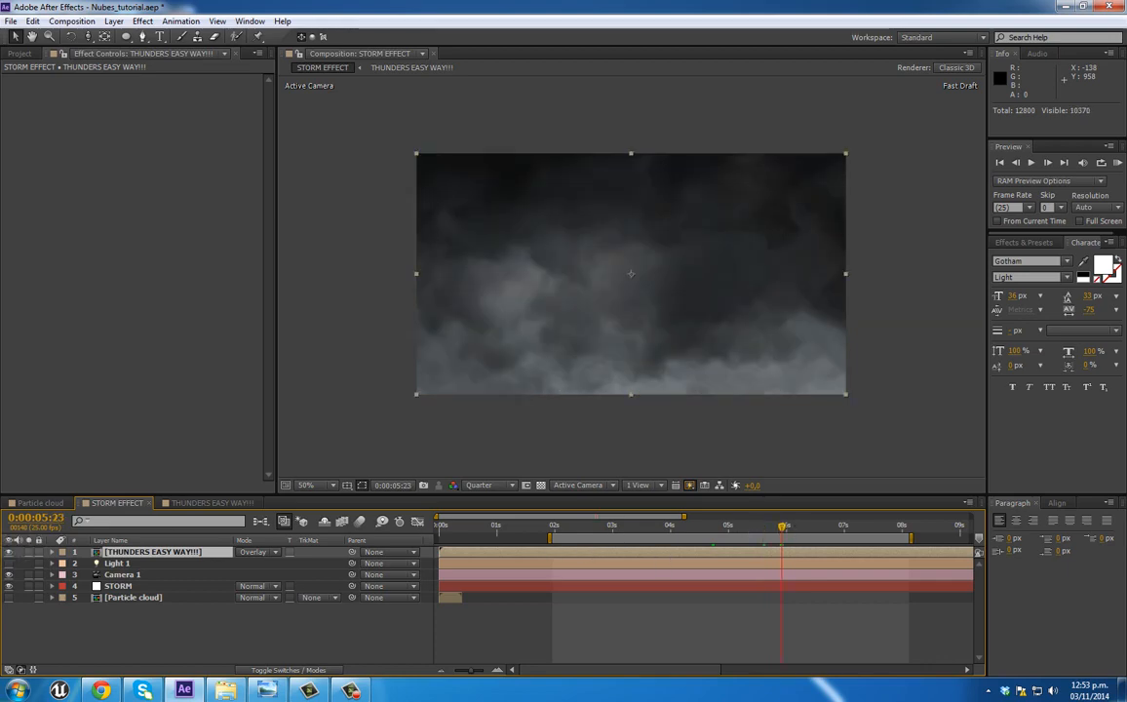
Step: Apply Fast Blur with Blurriness 33 and Repeat Edge Pixels to the "THUNDERS EASY WAY!!!" layer, and RAM preview the storm
click(553, 529)
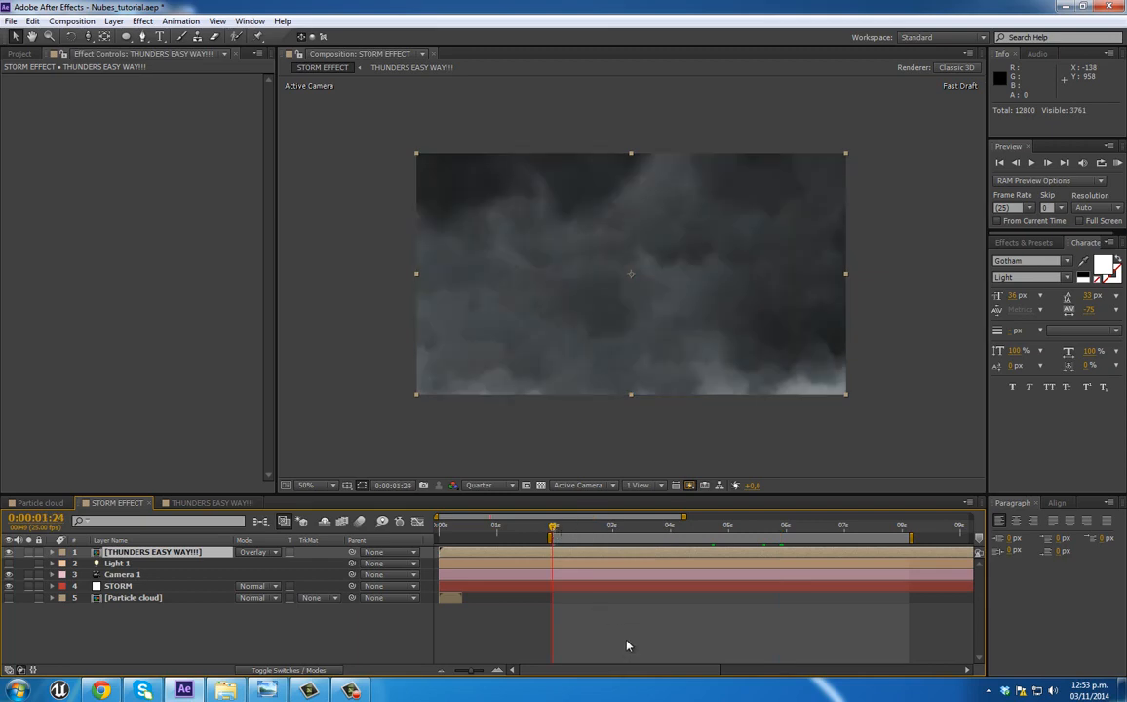
right_click(86, 172)
mouse_move(186, 255)
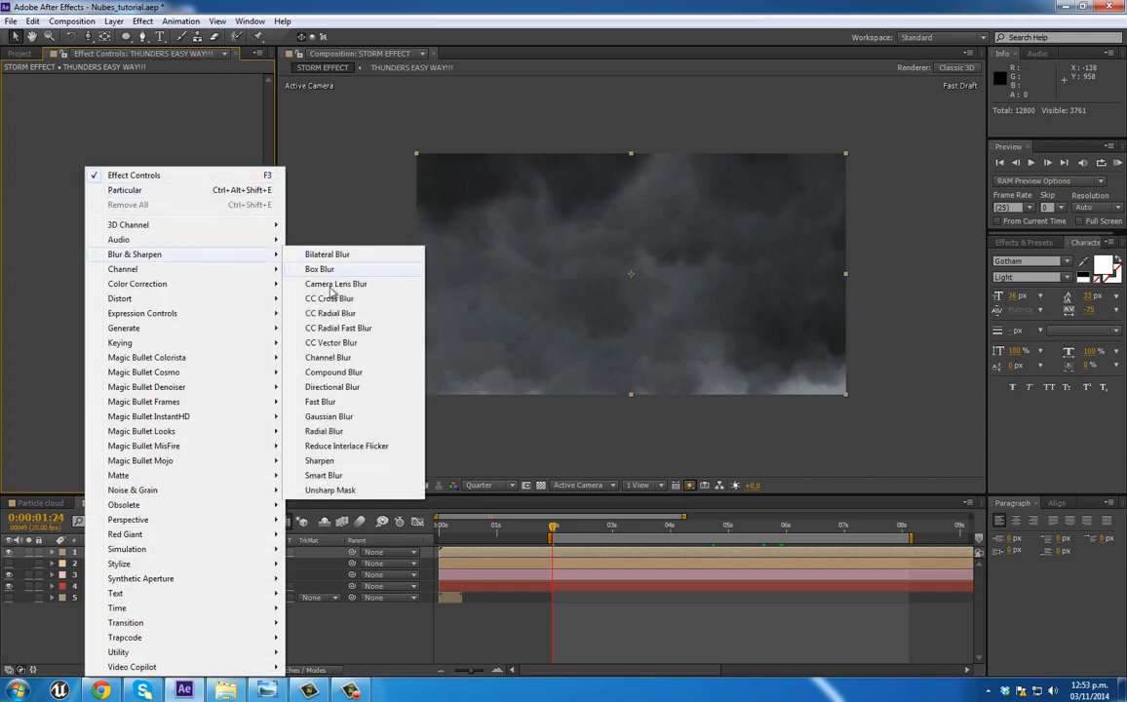
click(351, 401)
drag(164, 89, 177, 89)
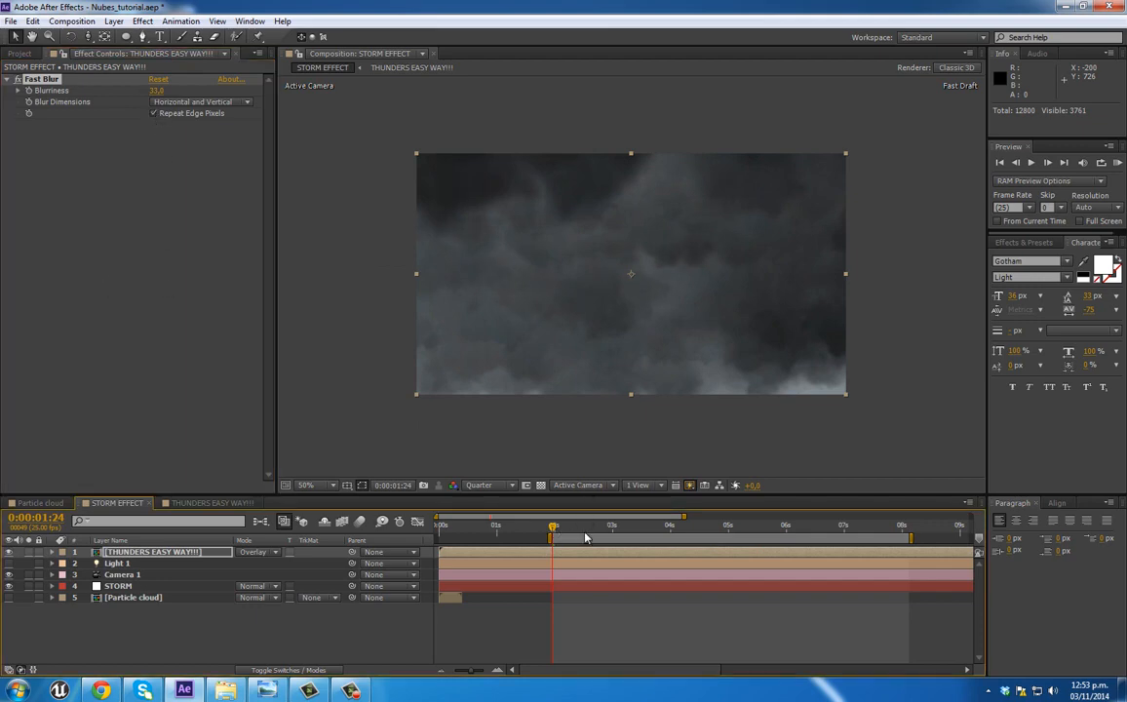
key(KP_0)
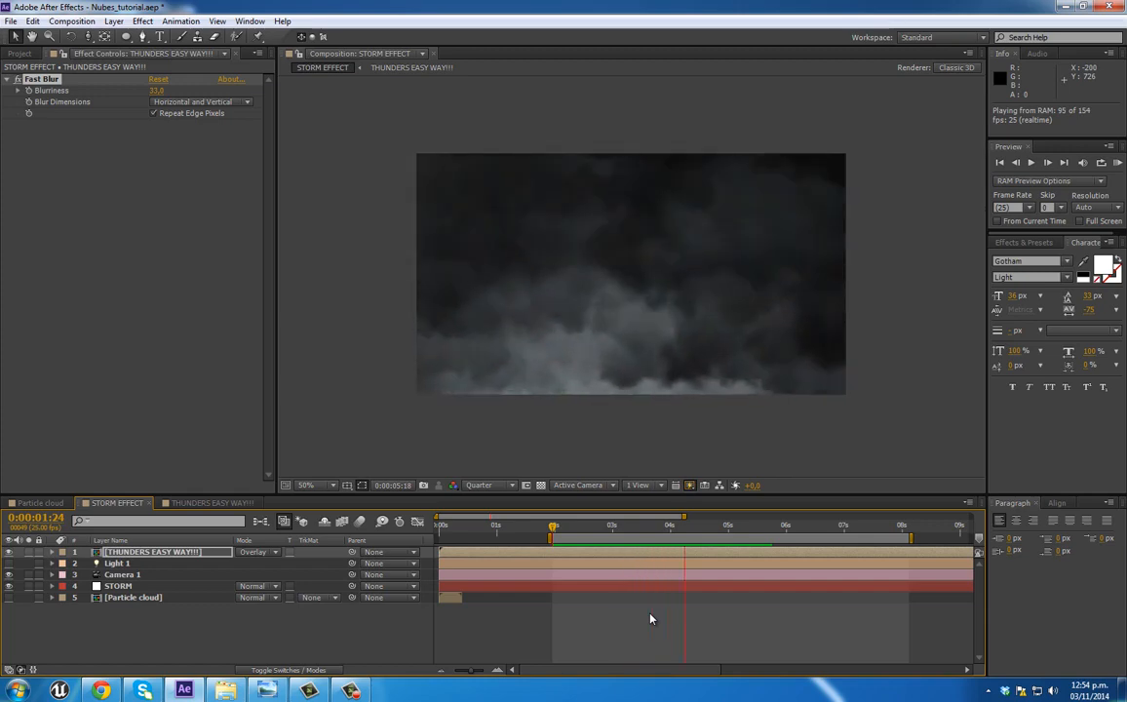
key(space)
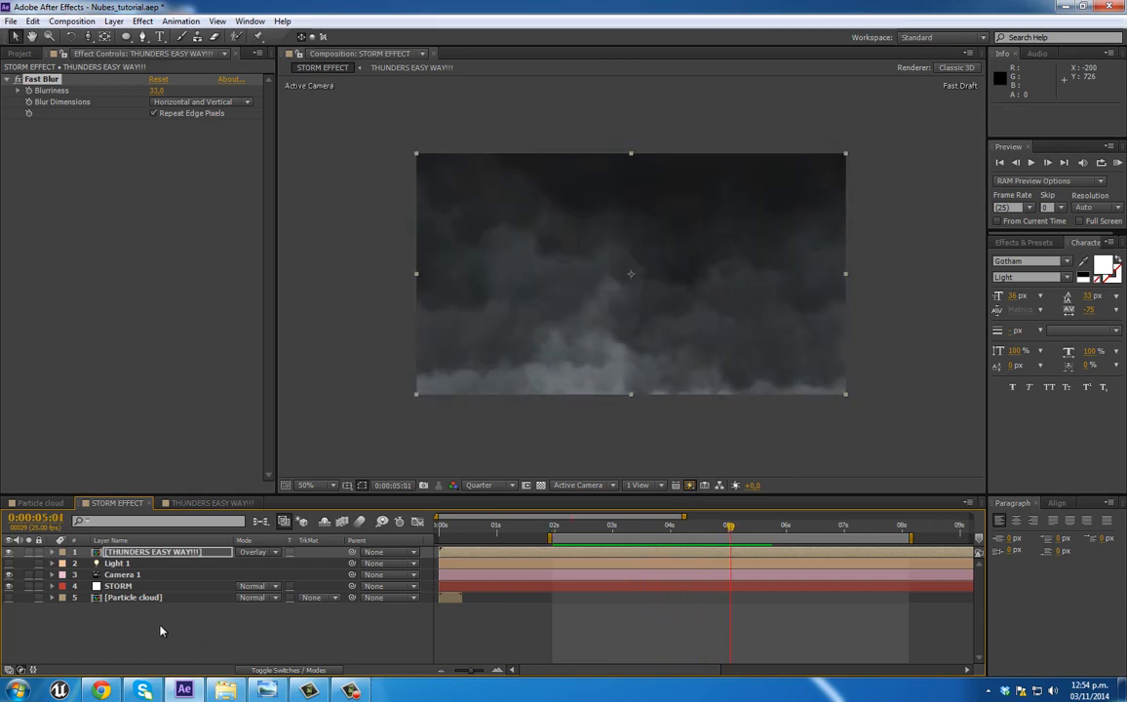
Step: Create a new white 1280 x 720 px solid named RAIN in the STORM EFFECT composition
click(157, 630)
right_click(157, 629)
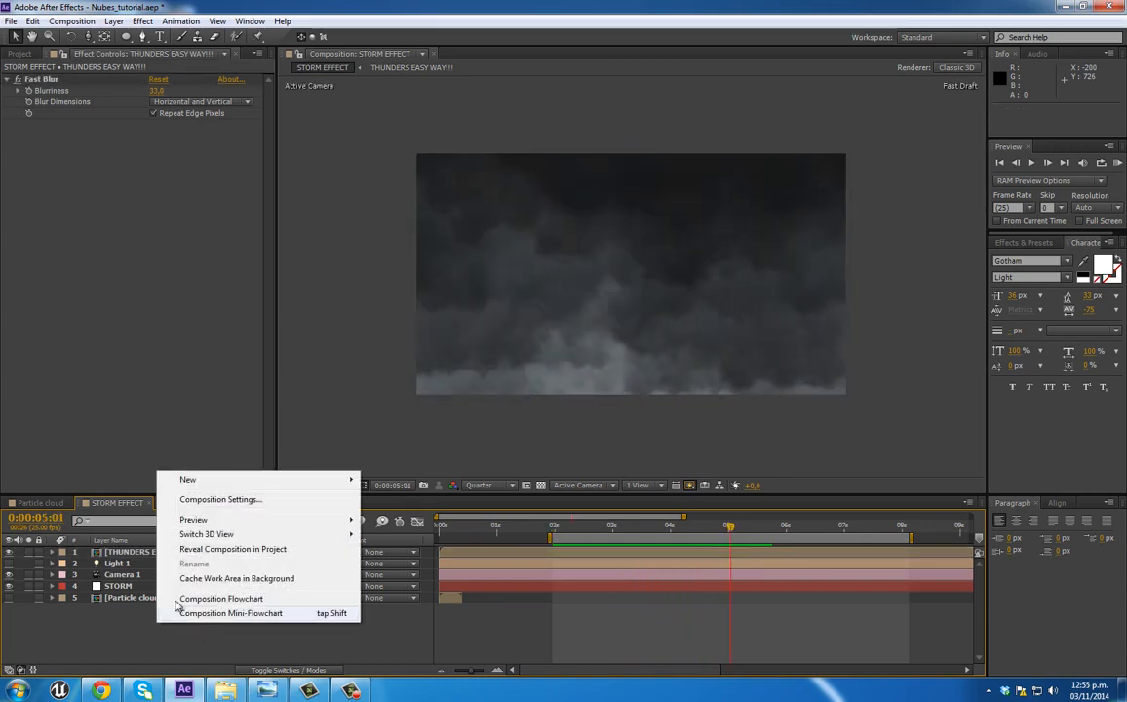
mouse_move(242, 486)
click(121, 586)
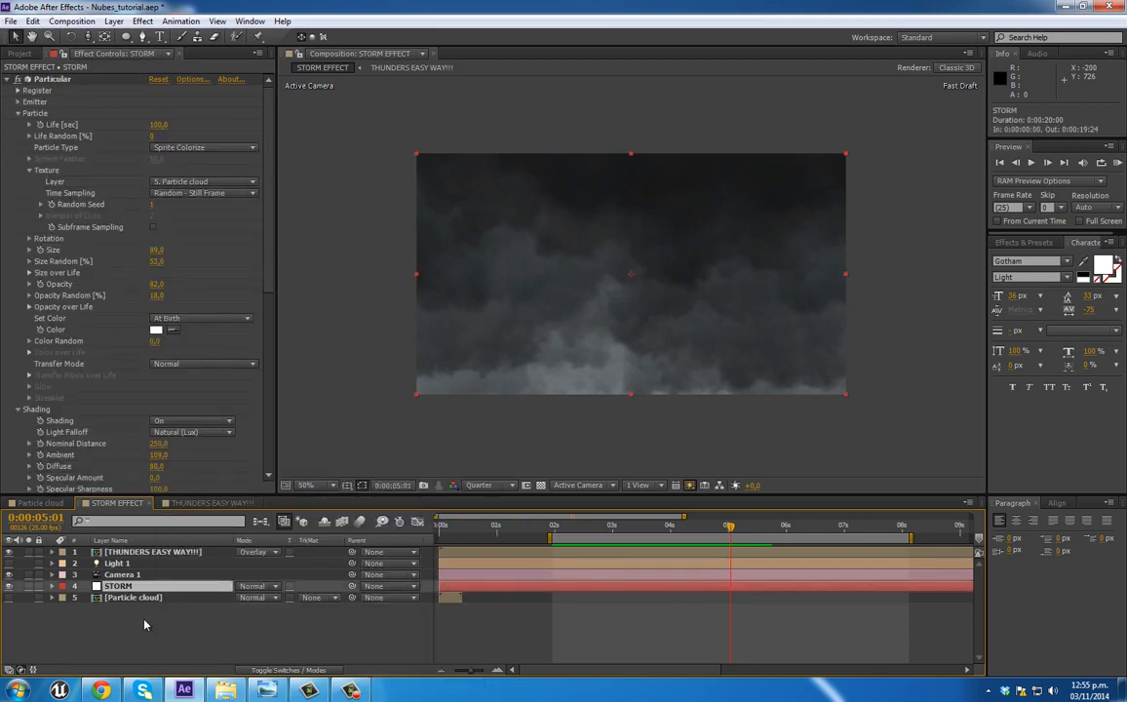
right_click(144, 625)
mouse_move(214, 478)
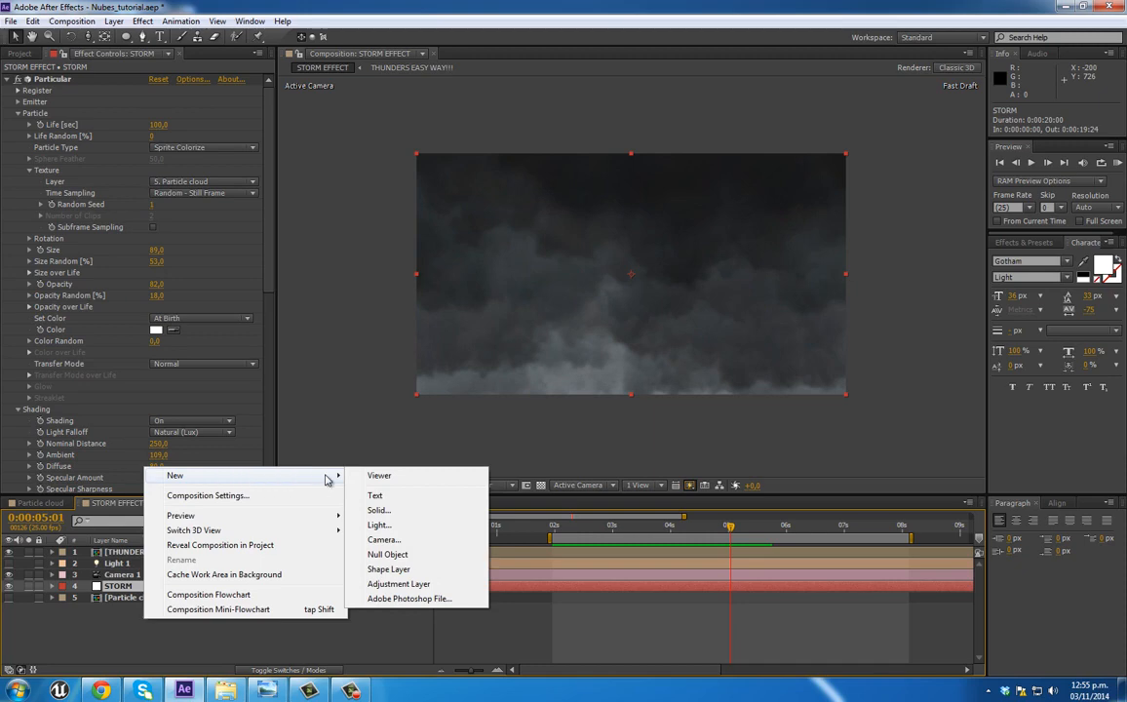
click(377, 511)
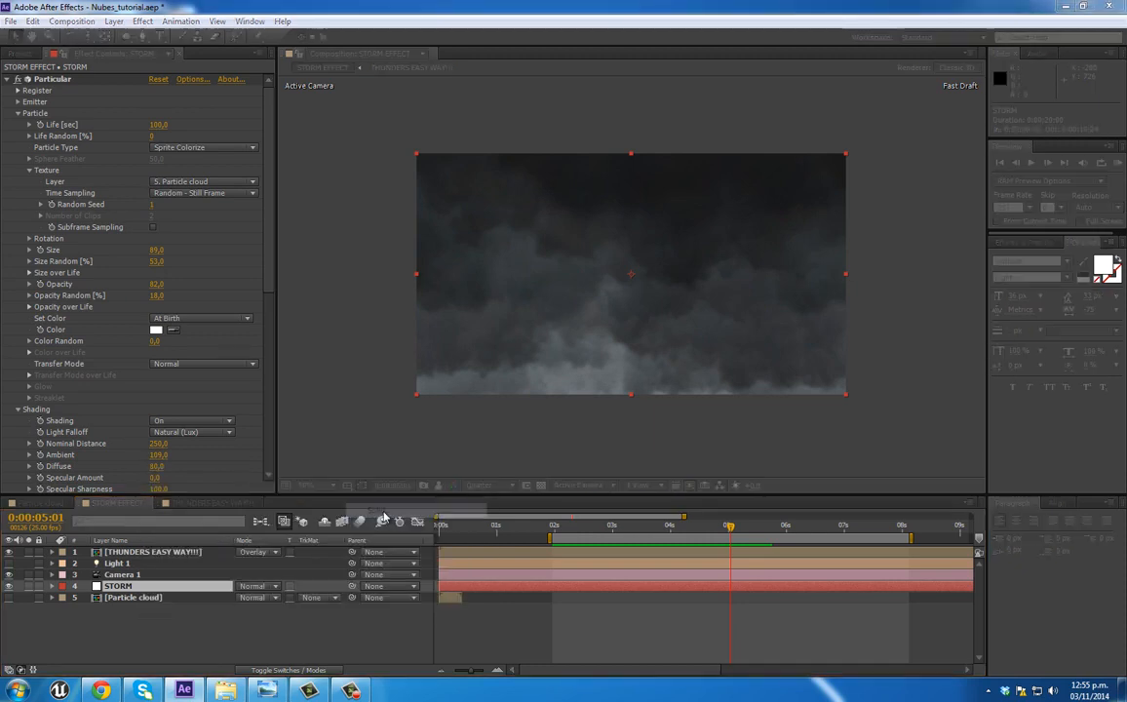
text(RAIN)
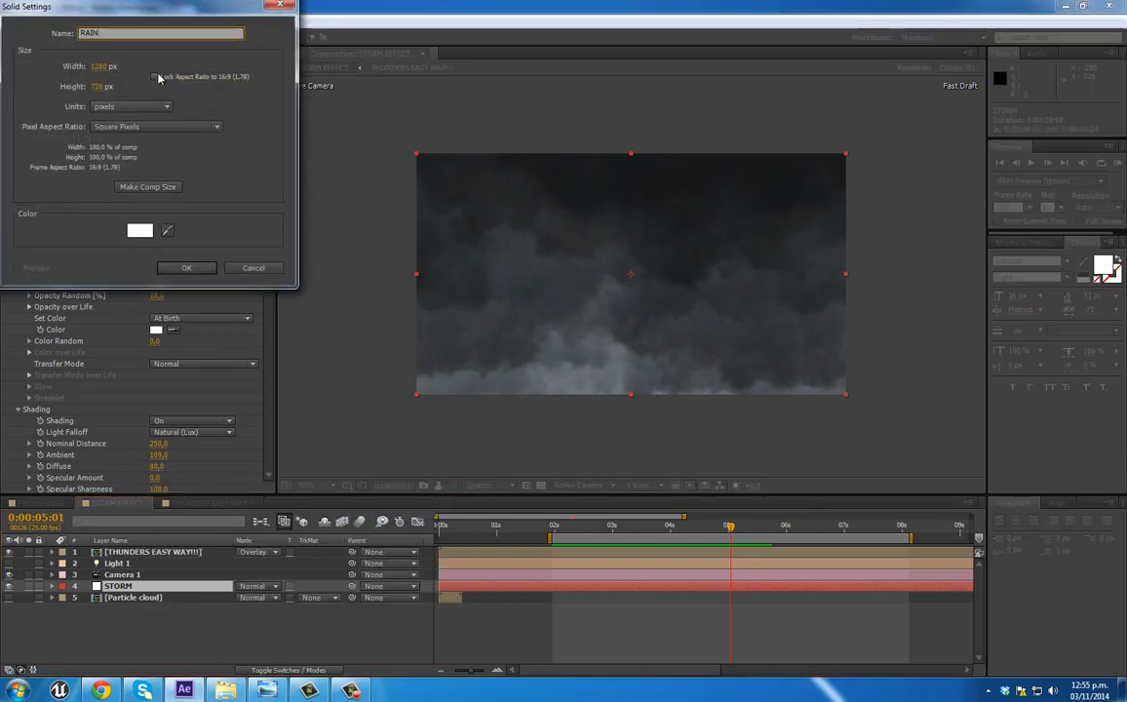
key(Return)
Step: Apply the Trapcode Particular effect to the RAIN solid and hide the STORM layer
right_click(118, 171)
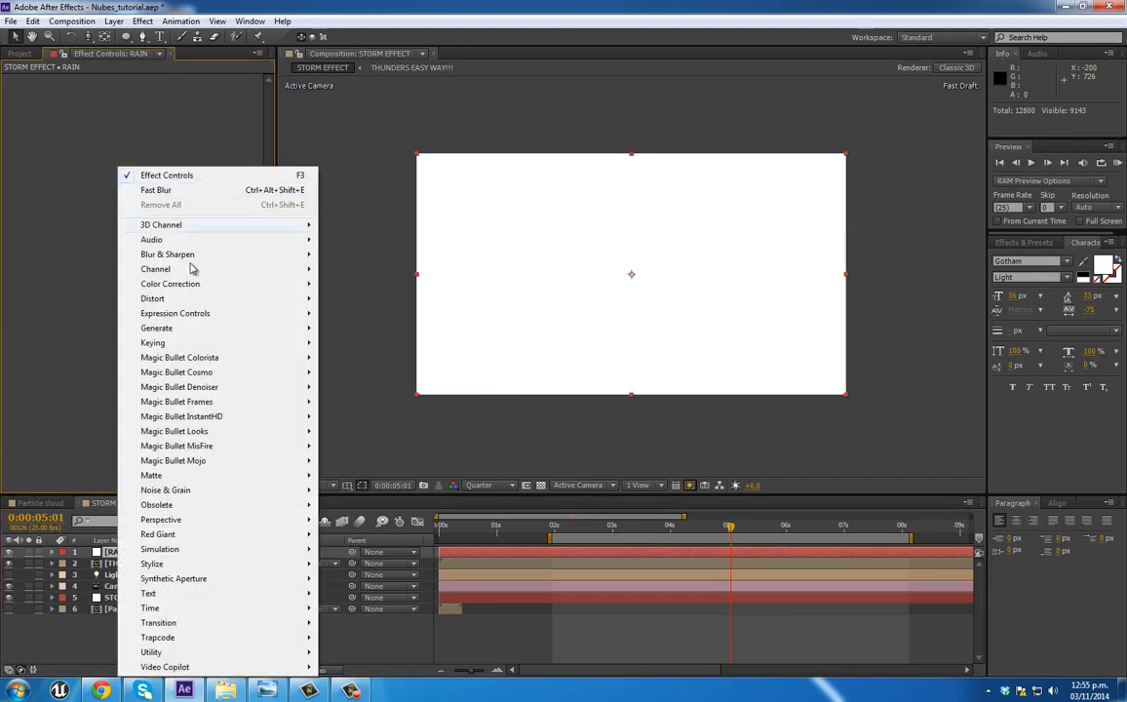
mouse_move(225, 568)
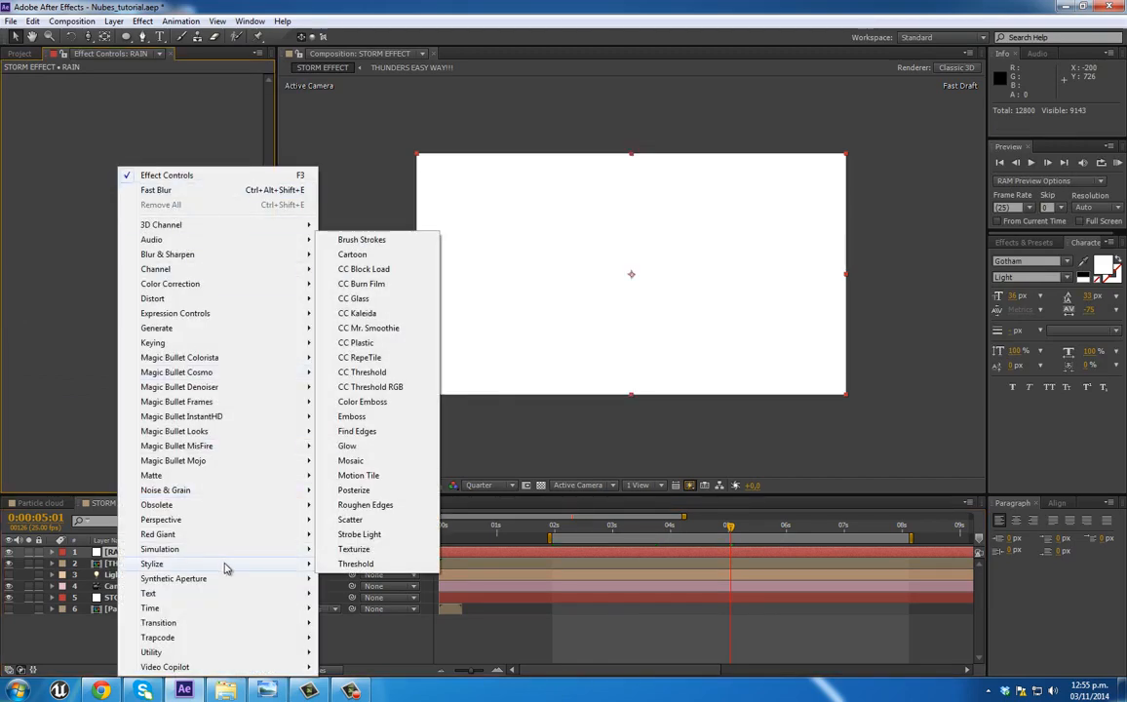
mouse_move(266, 638)
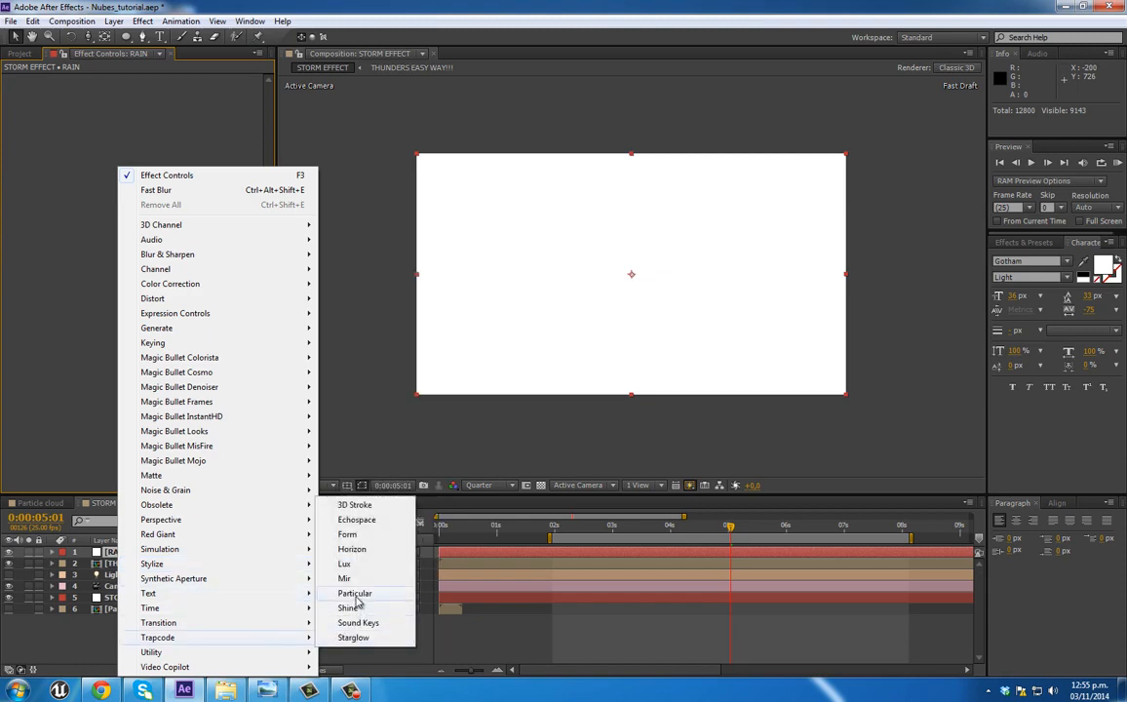
click(355, 594)
click(9, 599)
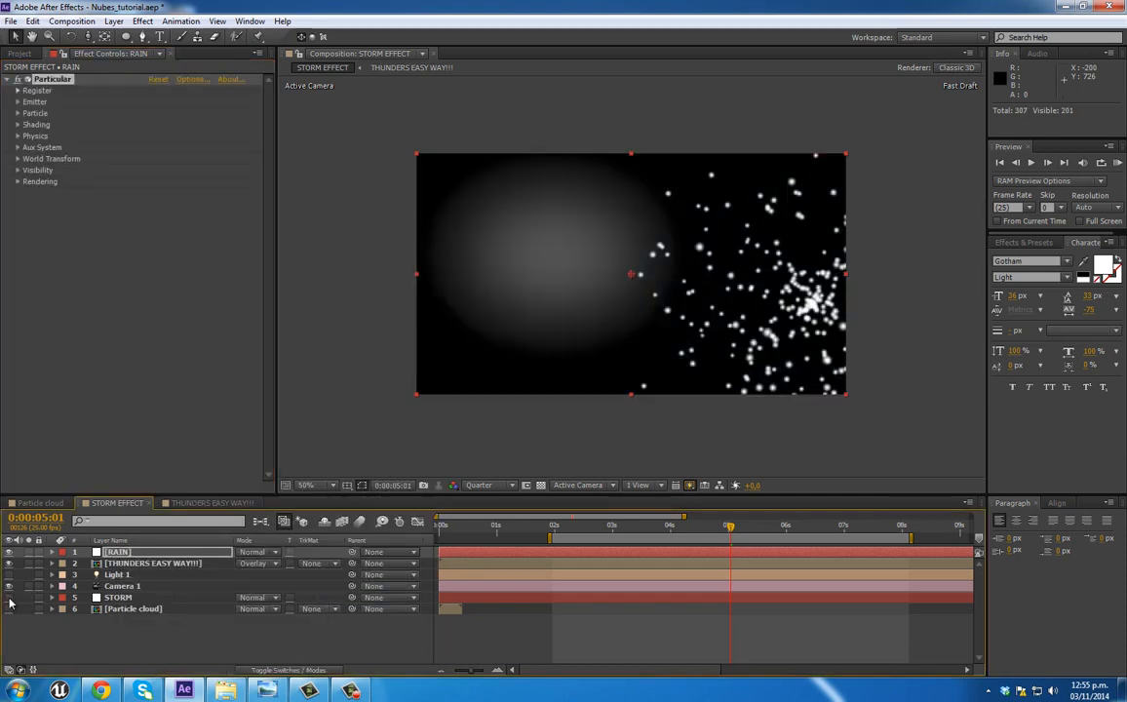
Step: Set the RAIN layer's Particular Emitter Type to Box
click(17, 103)
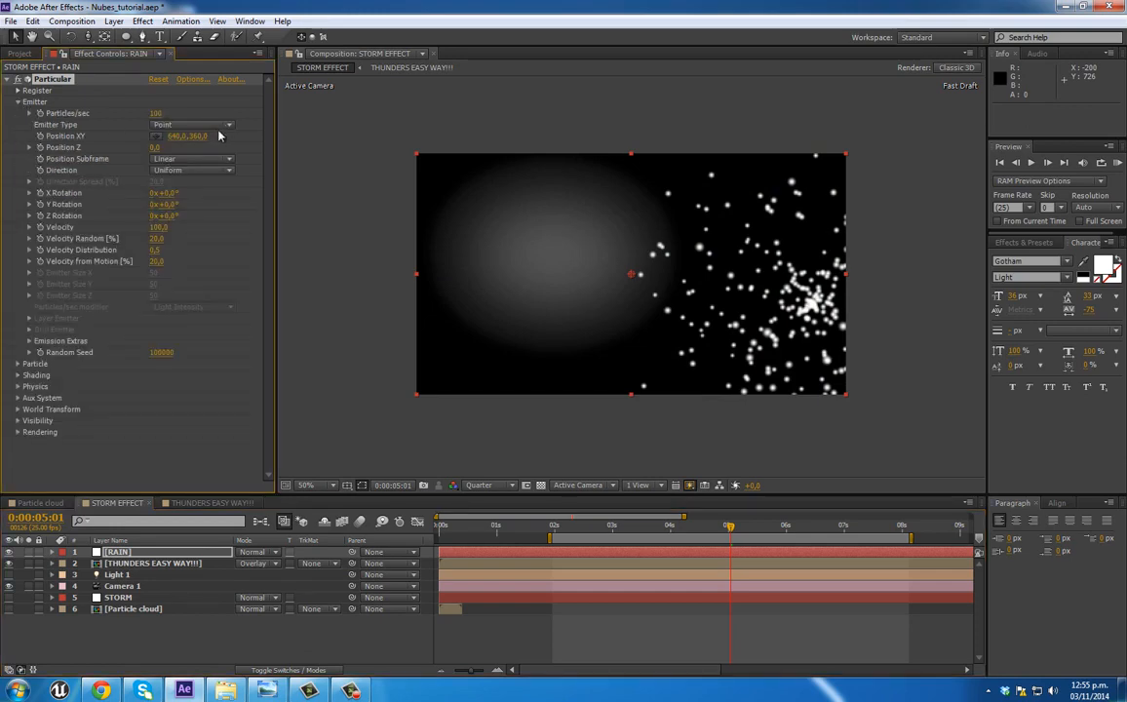
click(198, 124)
click(179, 154)
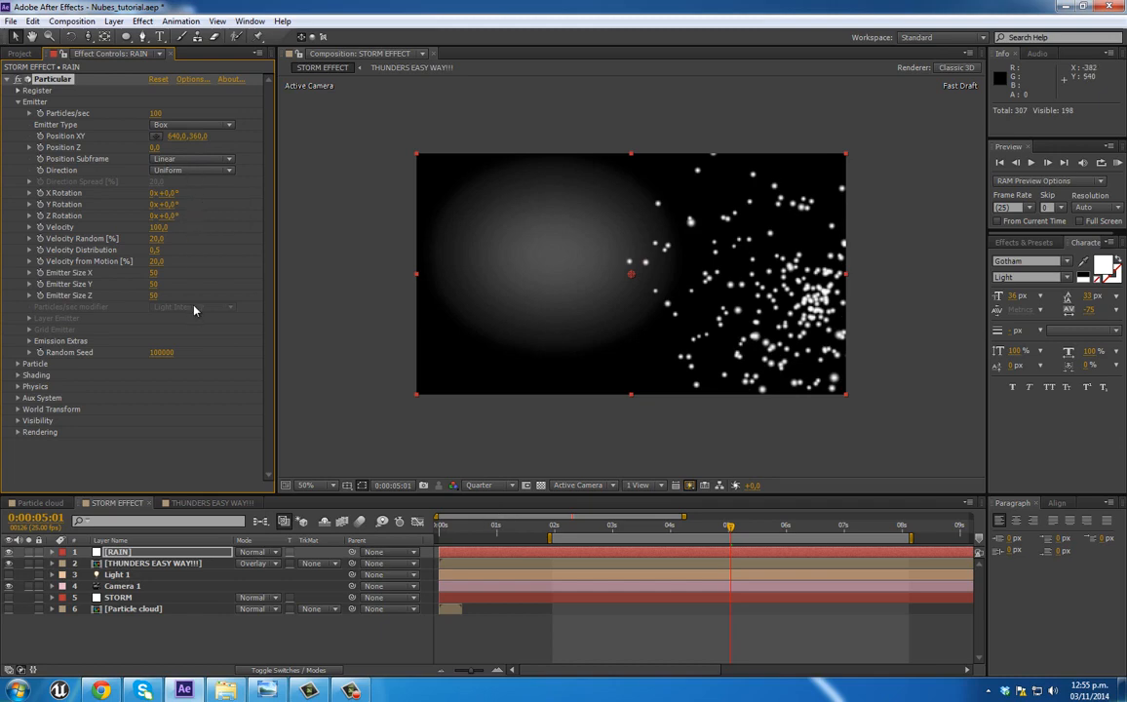
Step: Set the rain emitter's size to 2000 in X, 200 in Y and 2000 in Z
drag(153, 272, 364, 269)
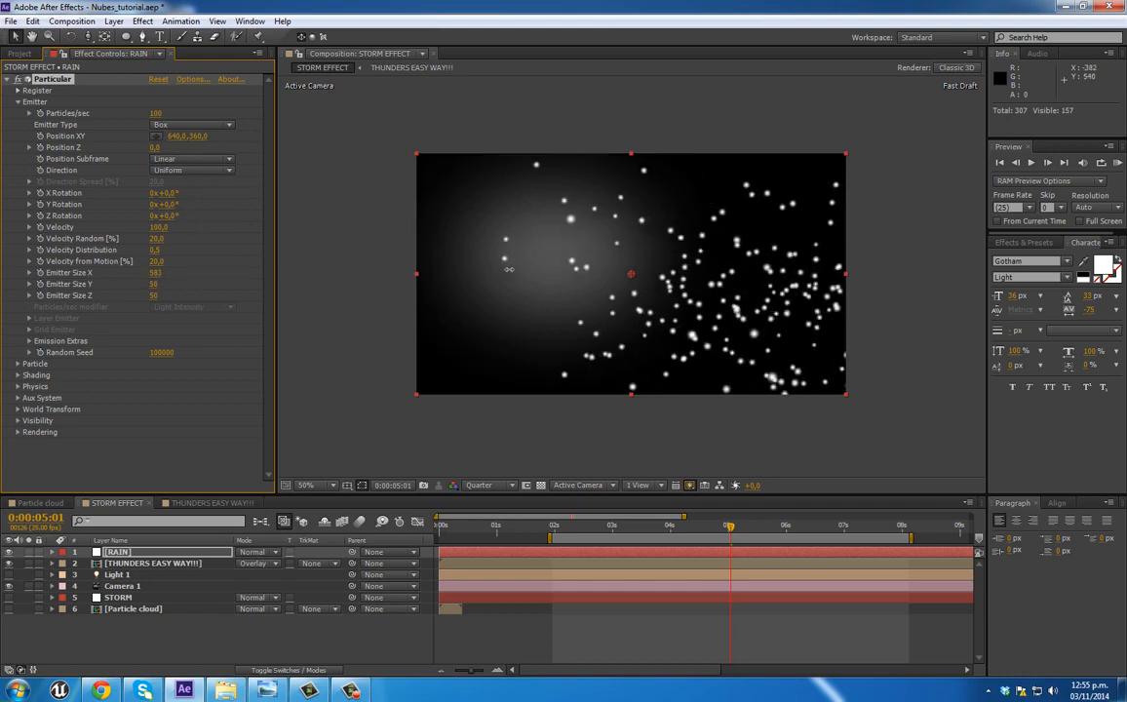
click(161, 273)
text(200)
click(152, 297)
click(158, 274)
text(2000)
click(154, 297)
text(2000)
click(158, 285)
text(200)
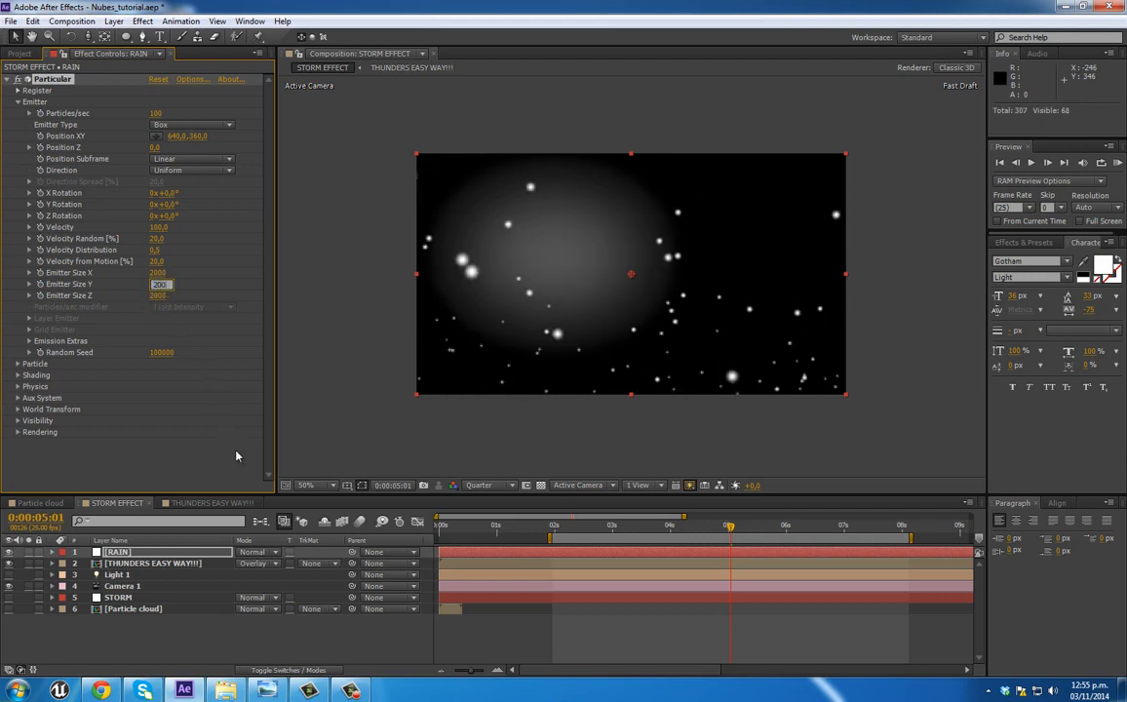
click(572, 629)
Step: Hide the "THUNDERS EASY WAY!!!" layer and raise the rain emitter to Position XY 640, 147 at 0:00:05:03
drag(560, 533, 736, 530)
click(9, 563)
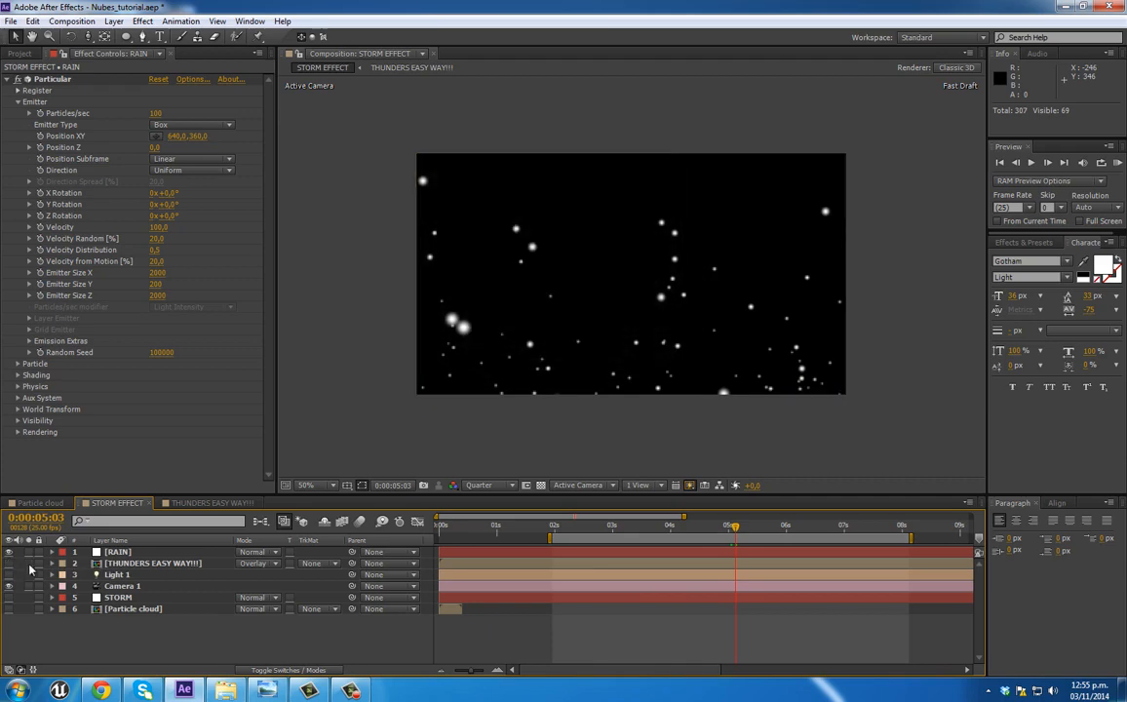
click(116, 552)
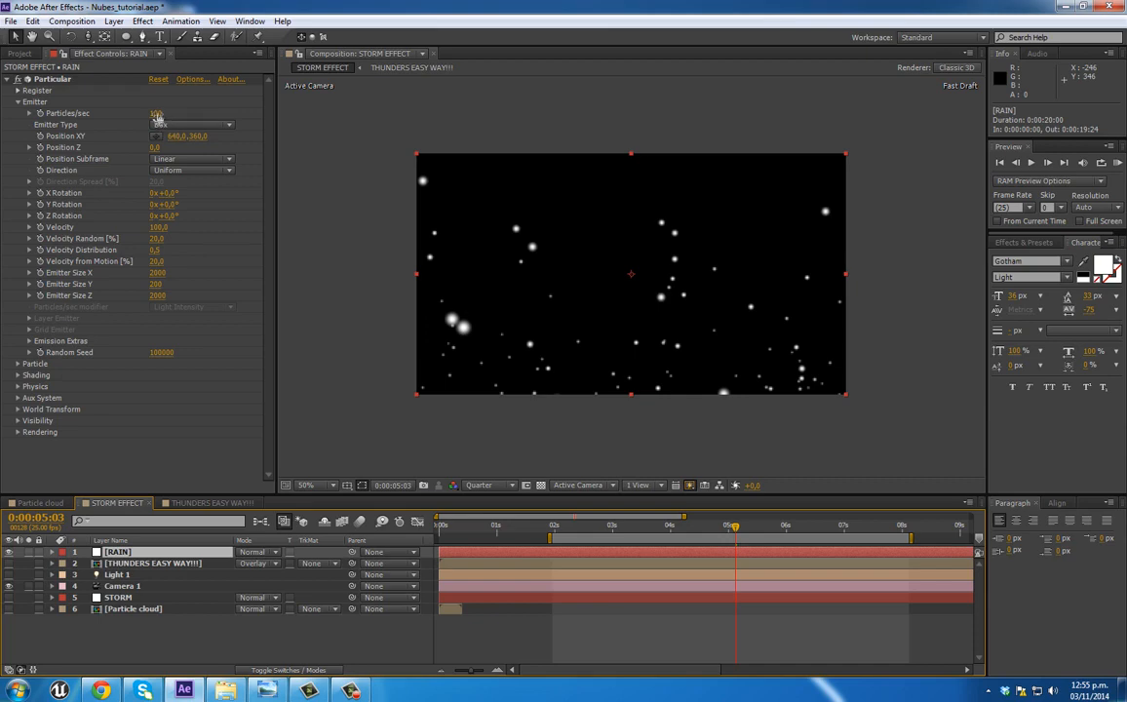
drag(201, 136, 48, 137)
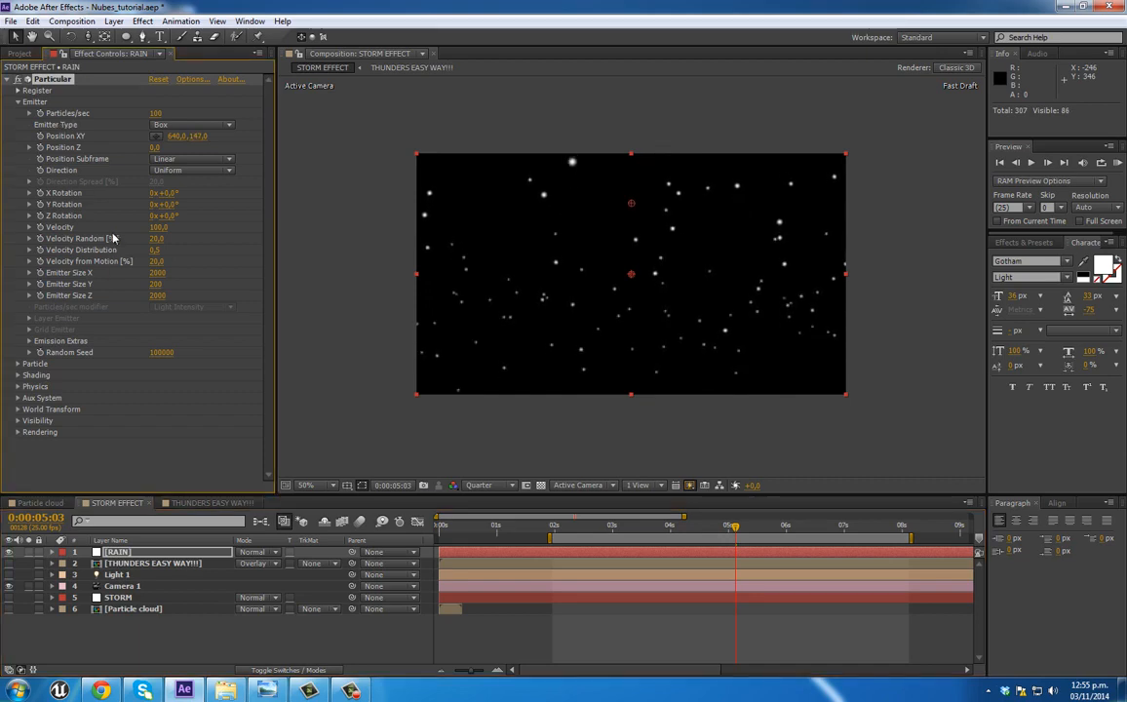
Step: Set the rain's particle Size to 2
click(18, 365)
scroll(30, 376, down, 3)
click(157, 338)
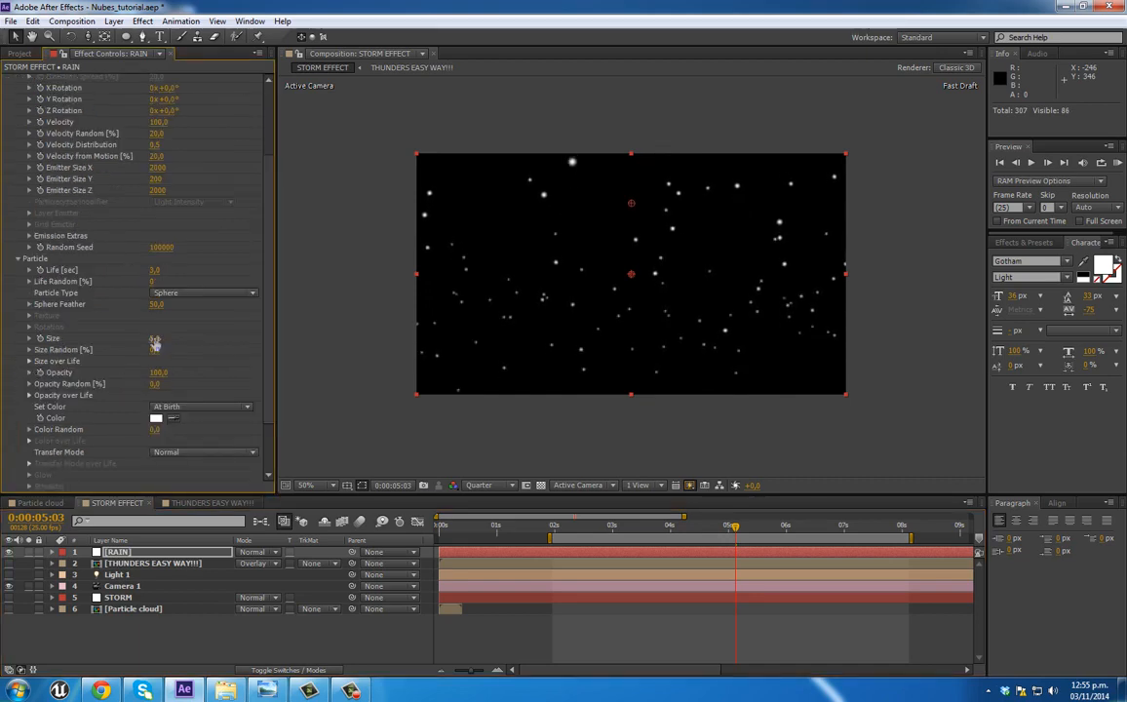
key(Return)
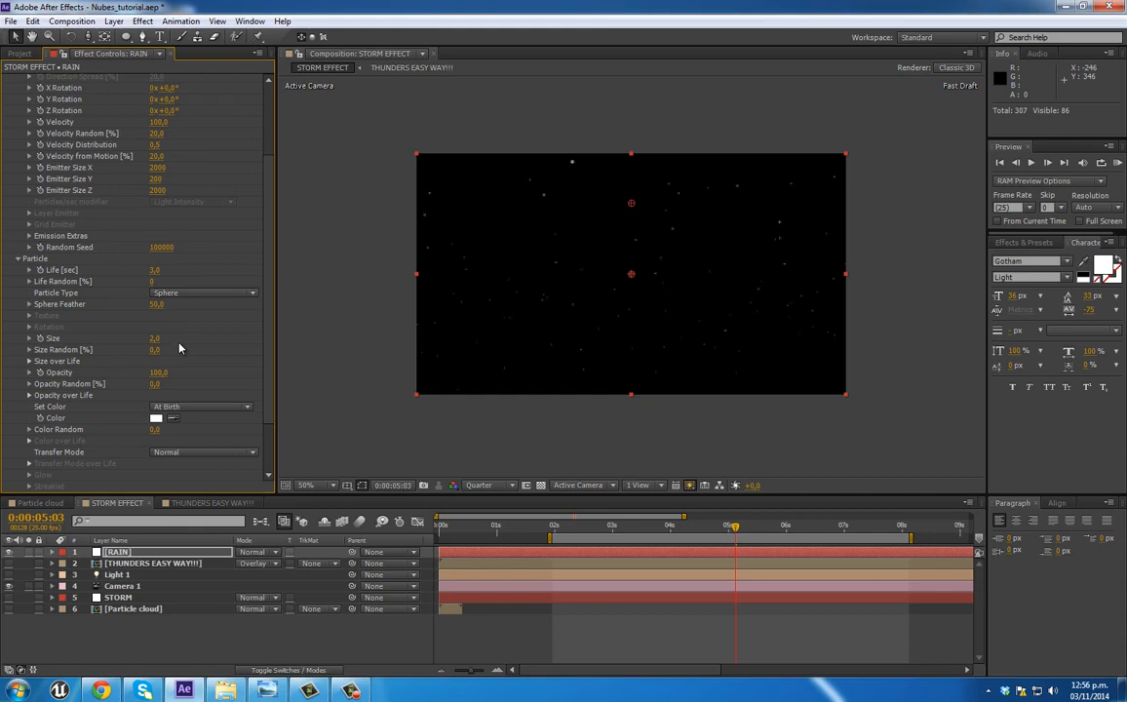
Step: Set the rain emitter's Direction to Directional and its Velocity to 220
scroll(182, 307, up, 2)
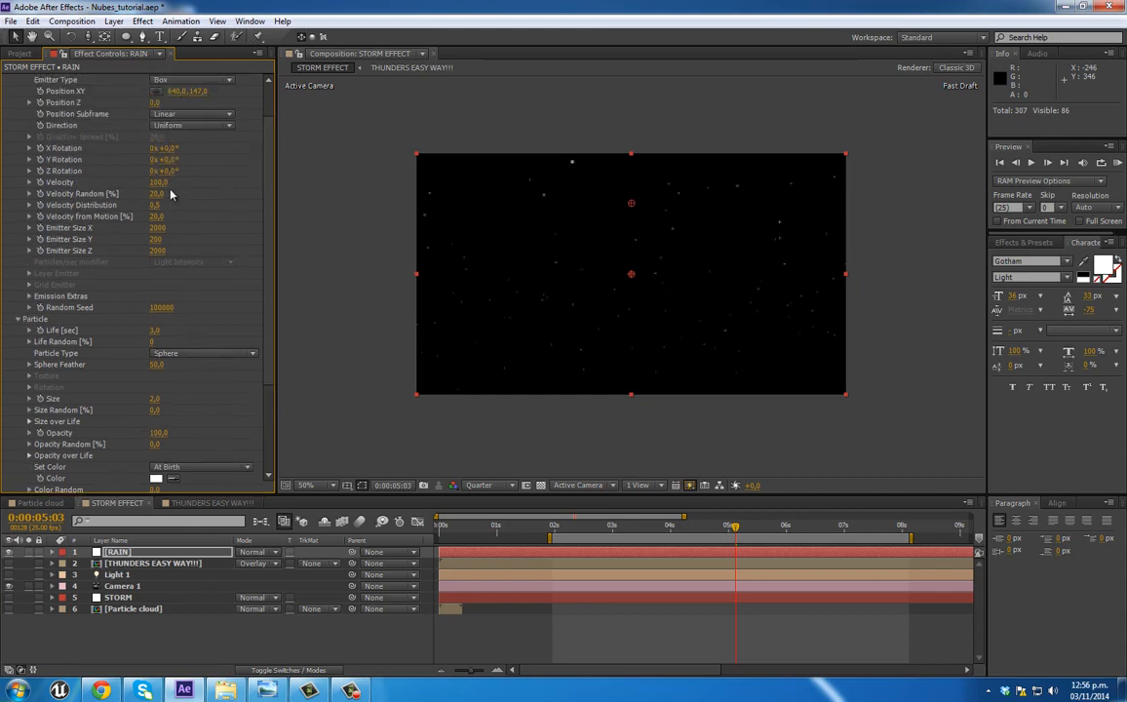
click(195, 126)
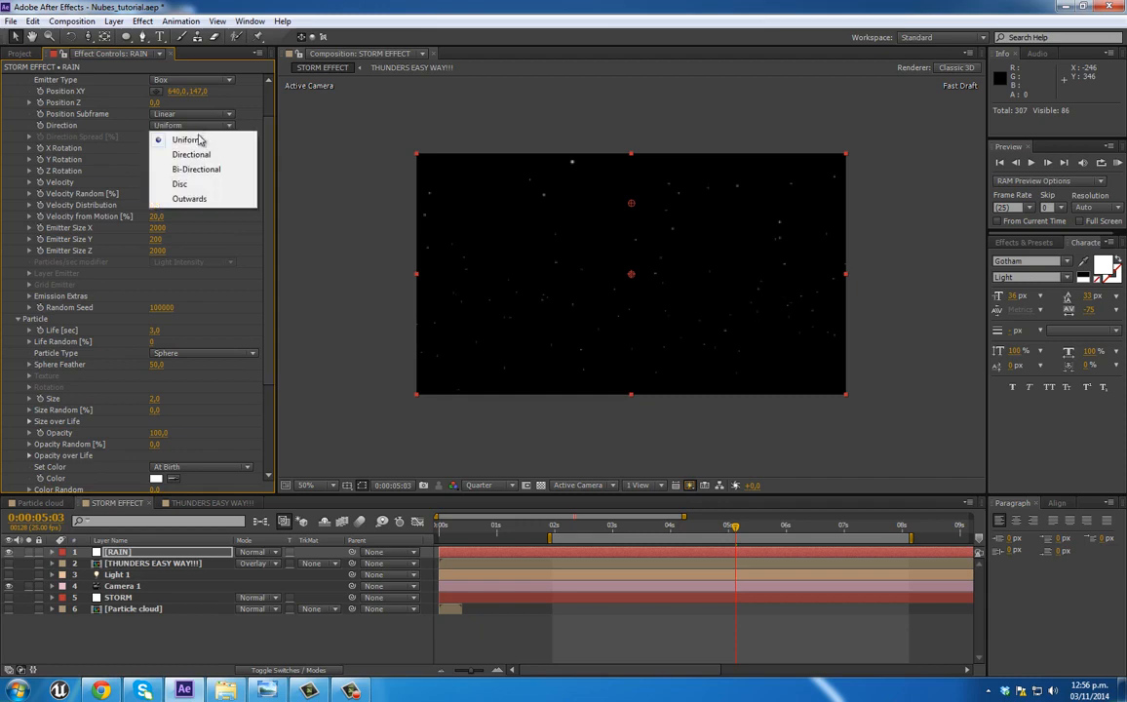
click(181, 140)
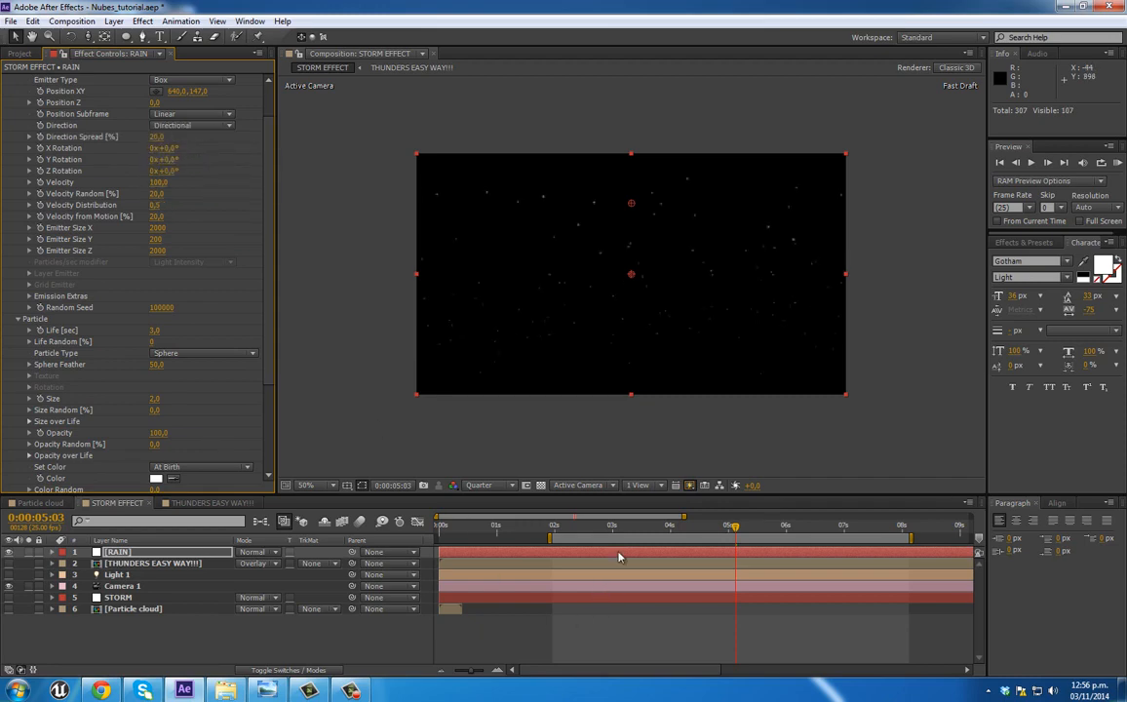
drag(562, 528, 569, 527)
key(space)
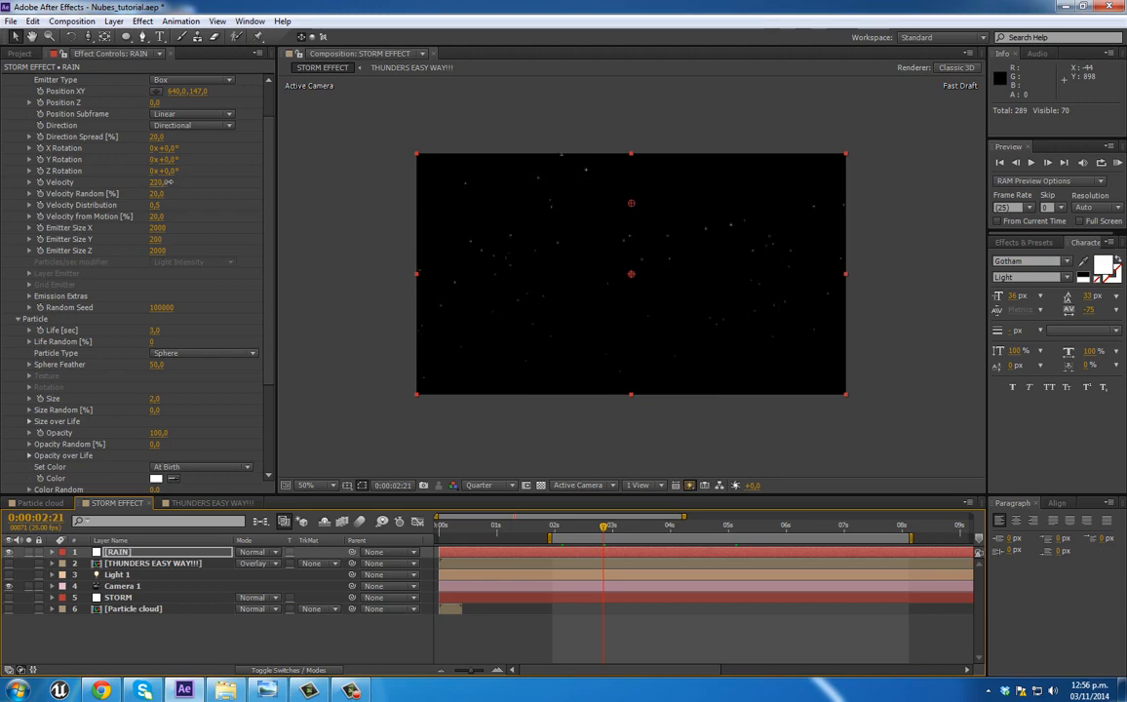
click(180, 159)
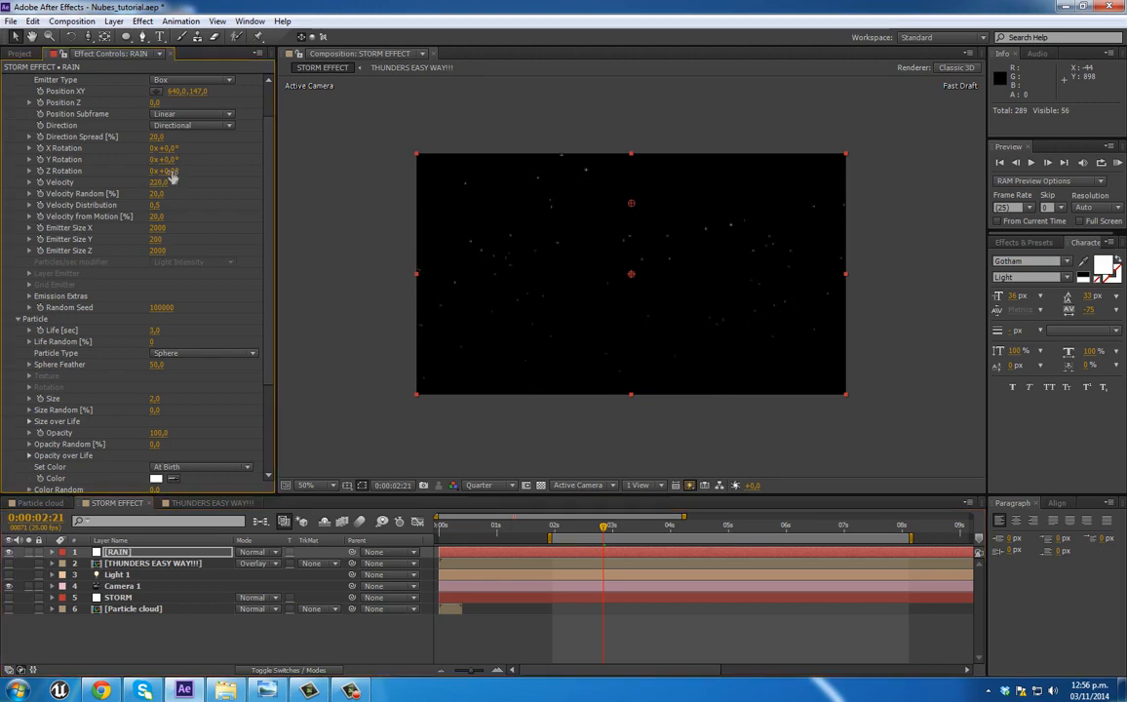
click(178, 172)
text(0)
key(Return)
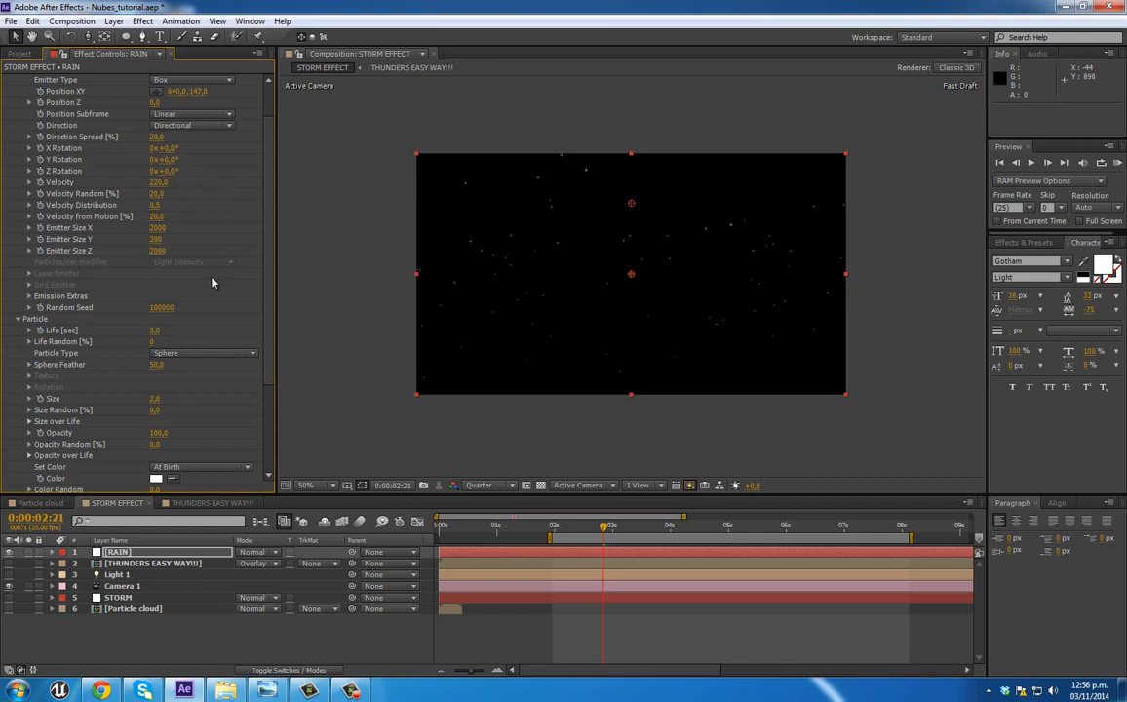
Step: Set the rain's Physics Gravity to 320 and preview the fall
scroll(213, 283, down, 3)
click(18, 441)
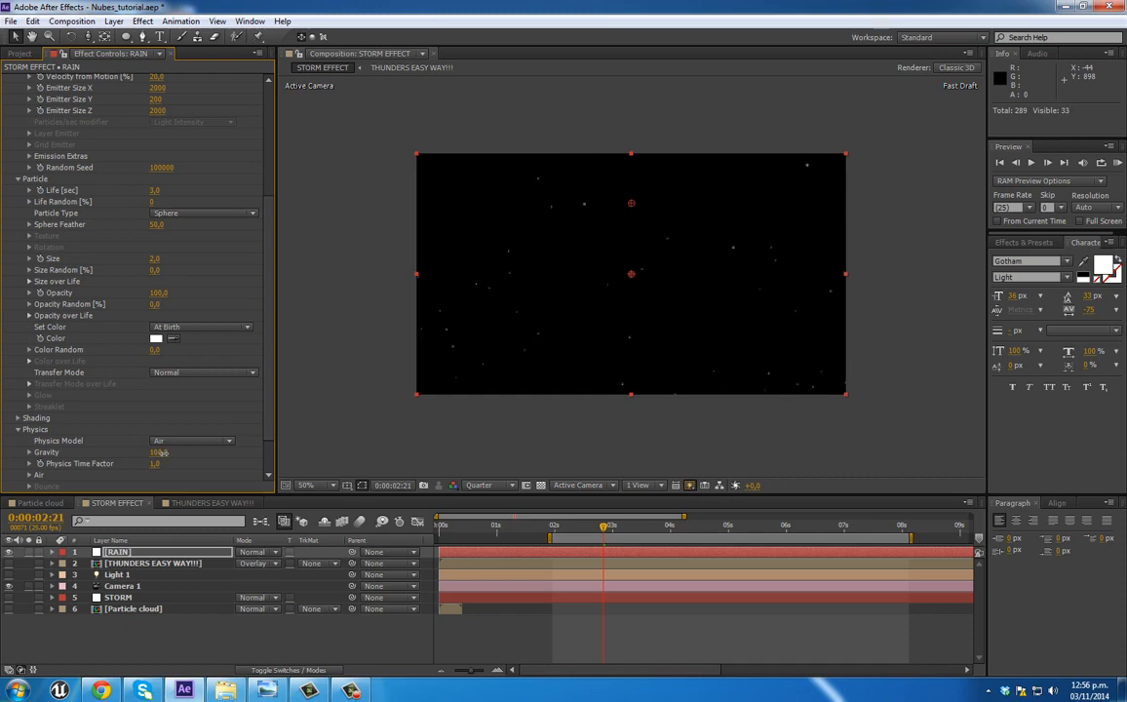
drag(160, 452, 159, 452)
key(space)
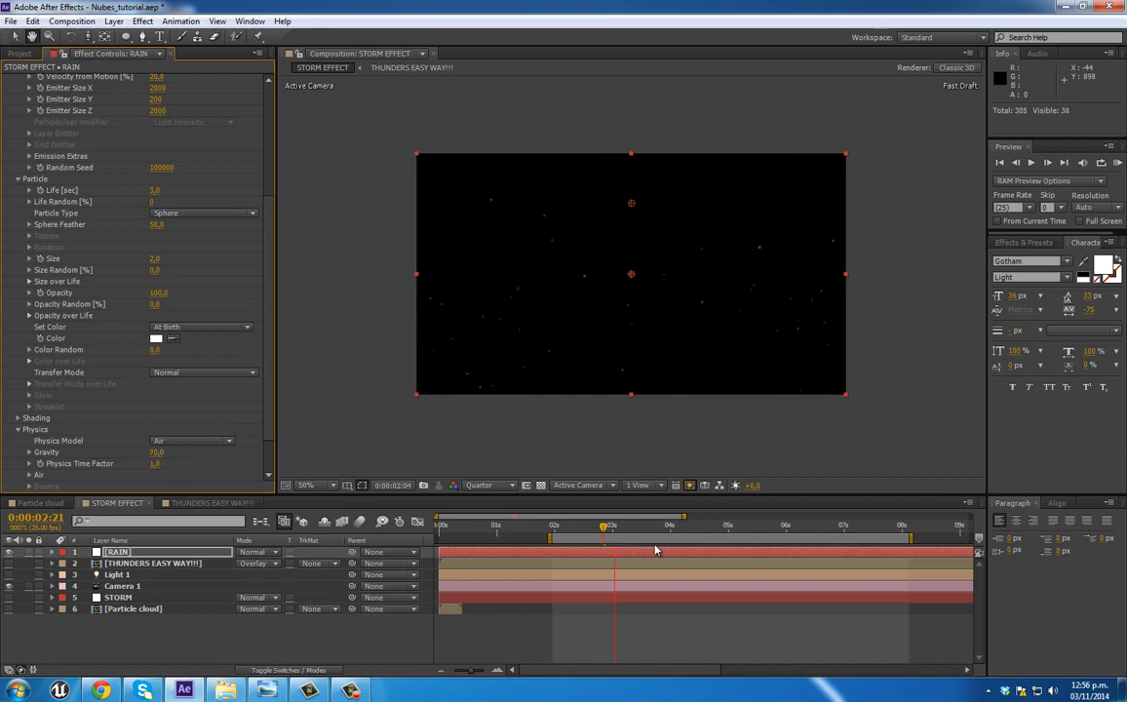
drag(156, 455, 166, 451)
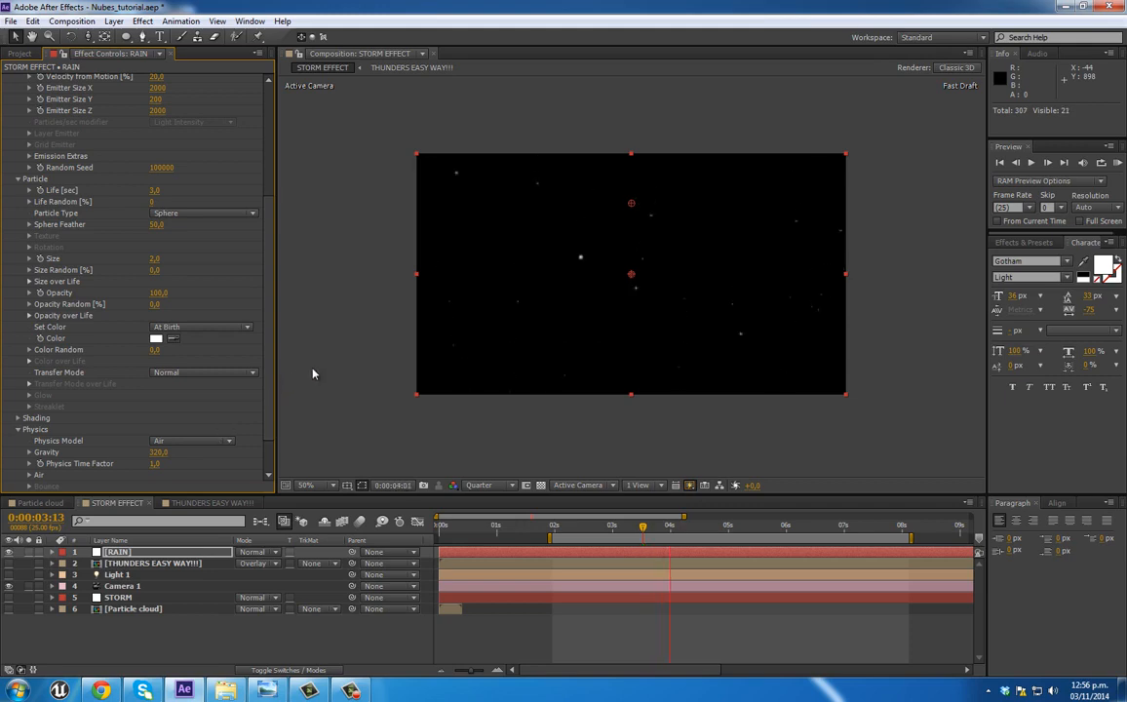
Step: Raise the rain emitter's Particles/sec to 820 and preview the denser fall
scroll(167, 403, down, 2)
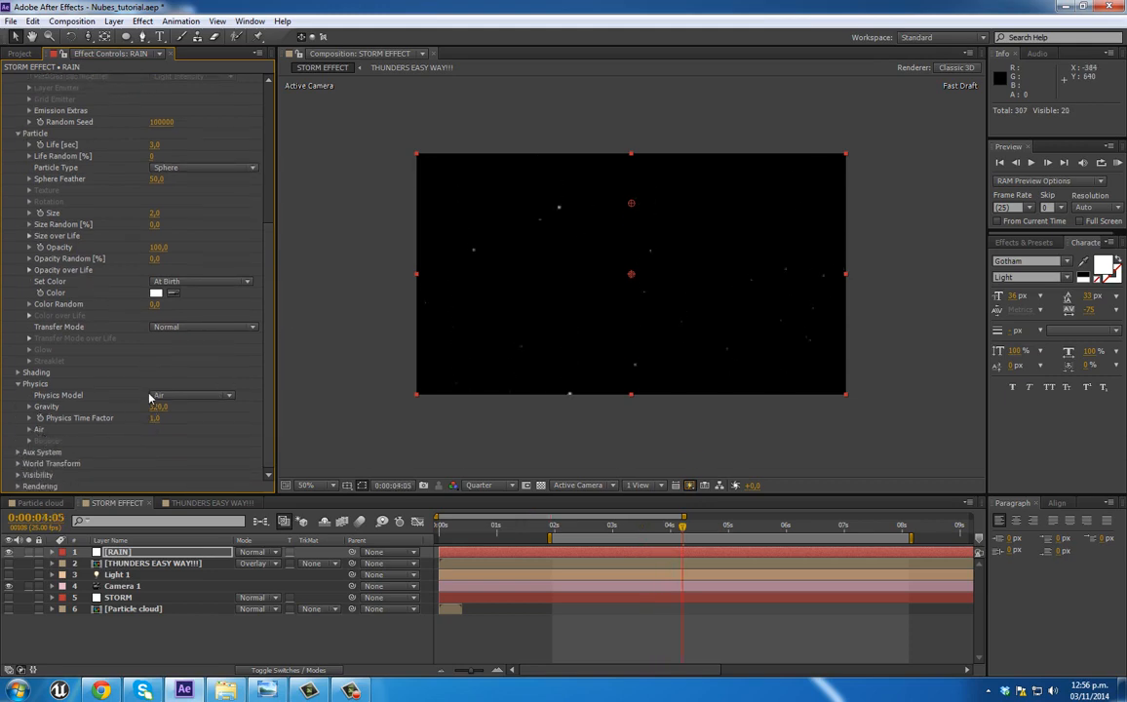
scroll(156, 394, up, 9)
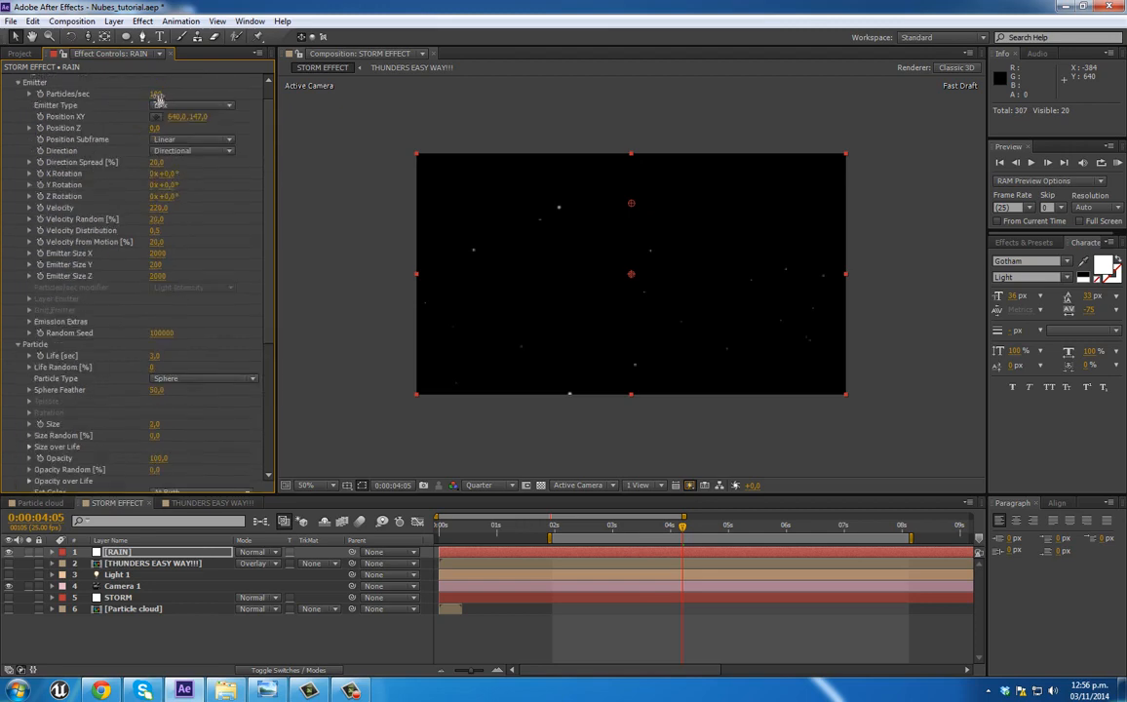
drag(164, 93, 200, 86)
key(space)
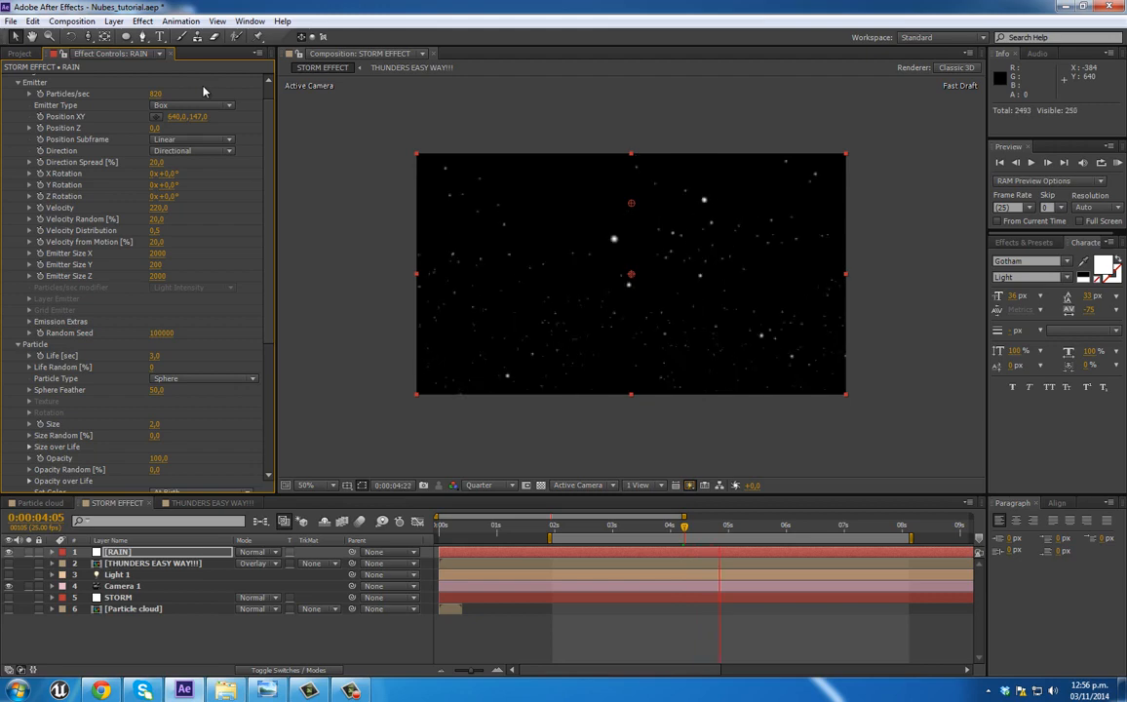
Step: Set the rain's Physics Gravity to 750
scroll(237, 274, down, 5)
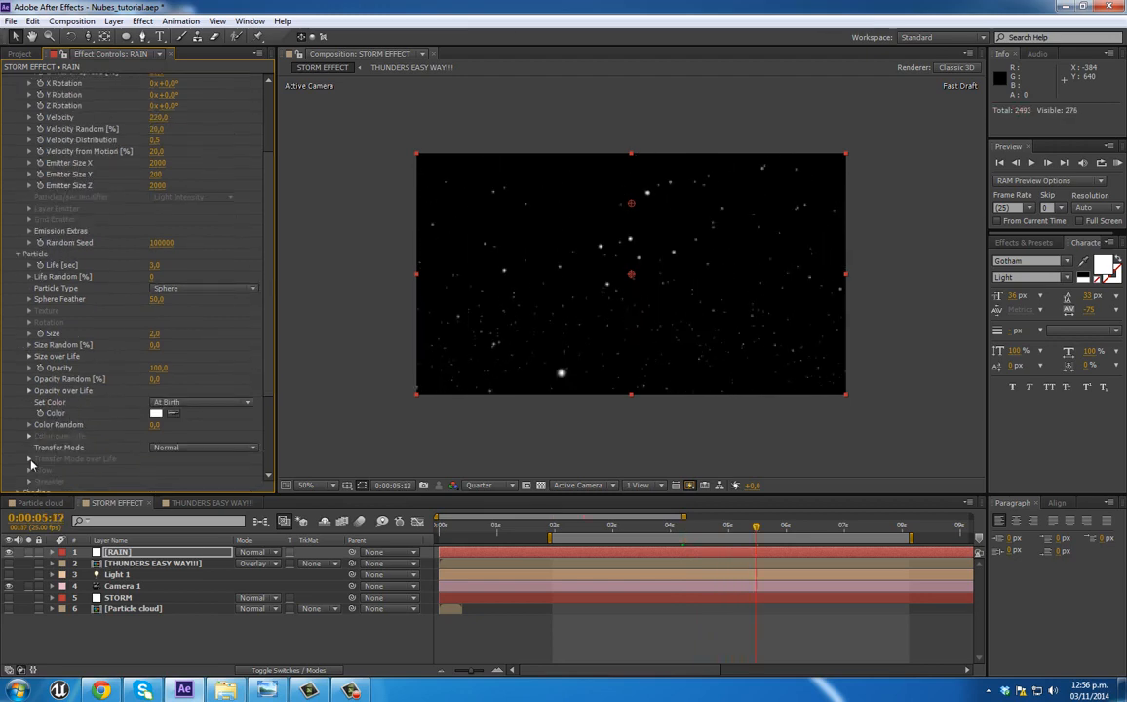
scroll(20, 472, down, 1)
drag(156, 407, 192, 411)
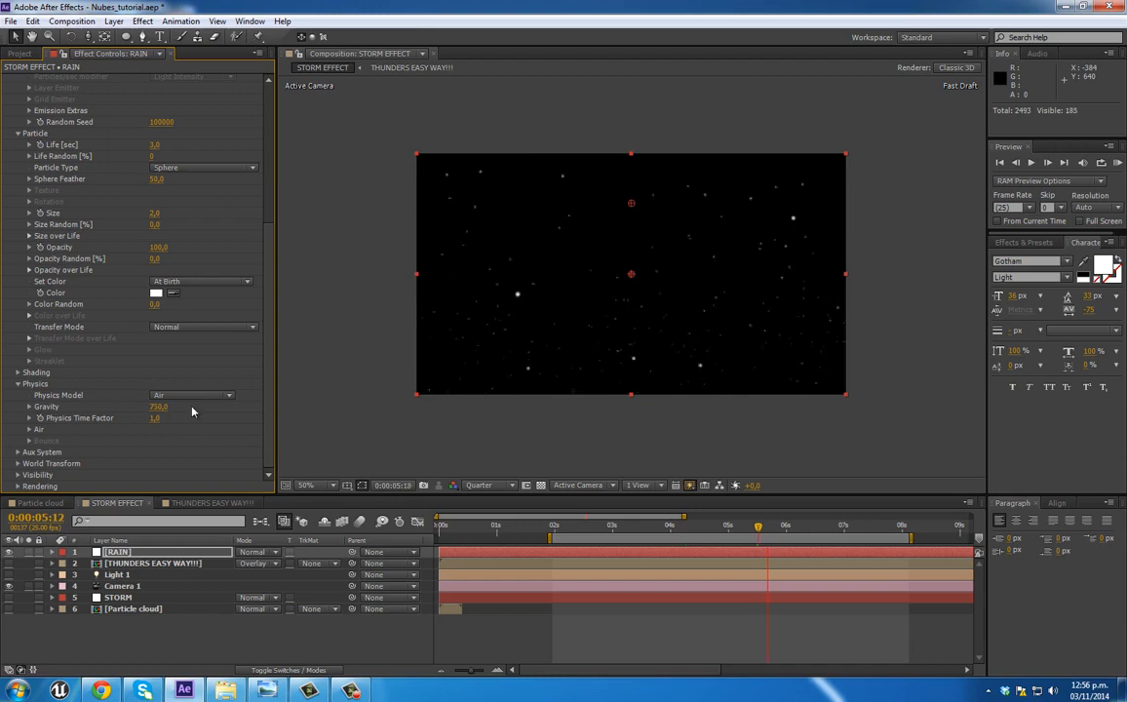
Step: Set Affect Position to 88 in the rain's Air Turbulence Field
click(30, 430)
scroll(33, 431, down, 2)
click(42, 476)
scroll(42, 478, down, 4)
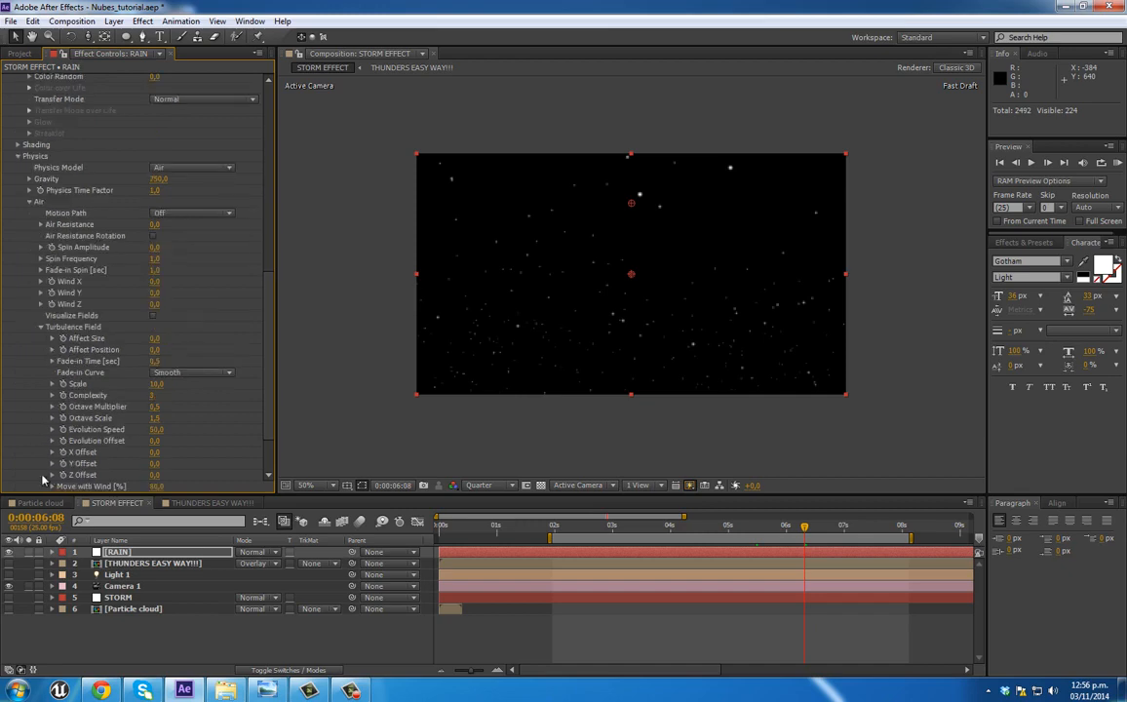
drag(158, 349, 214, 348)
scroll(210, 355, down, 2)
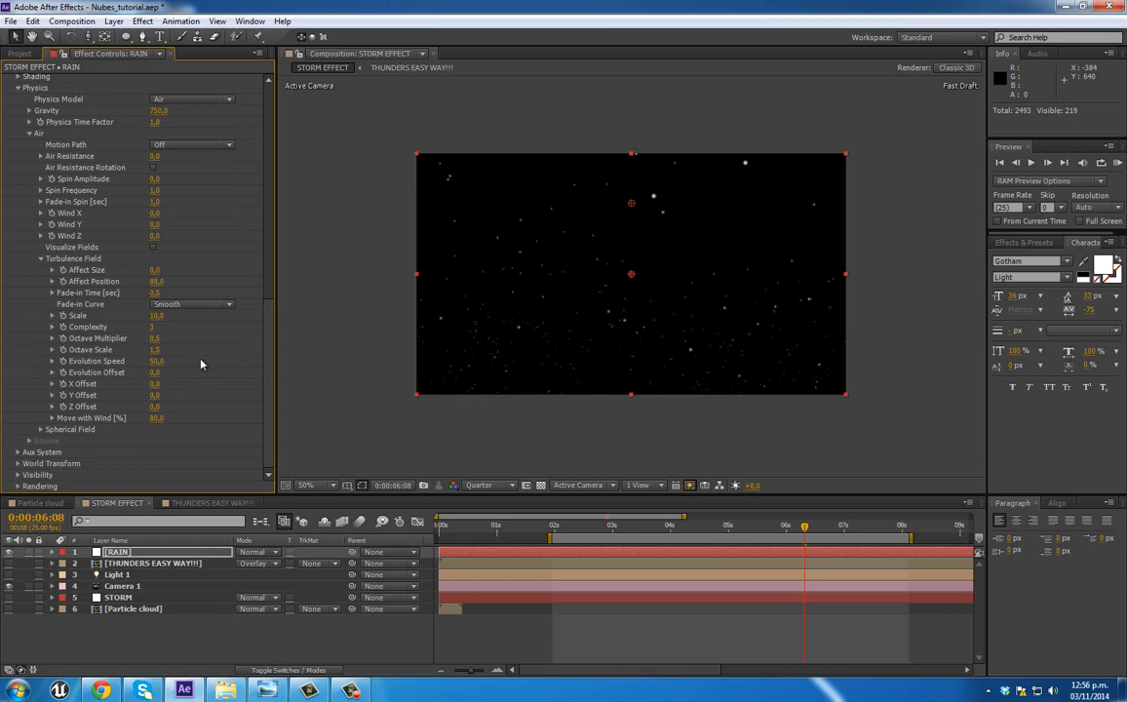
Step: Turn on Motion Blur in the rain's Rendering settings, set Opacity Boost to 10 and preview the streaks
click(18, 487)
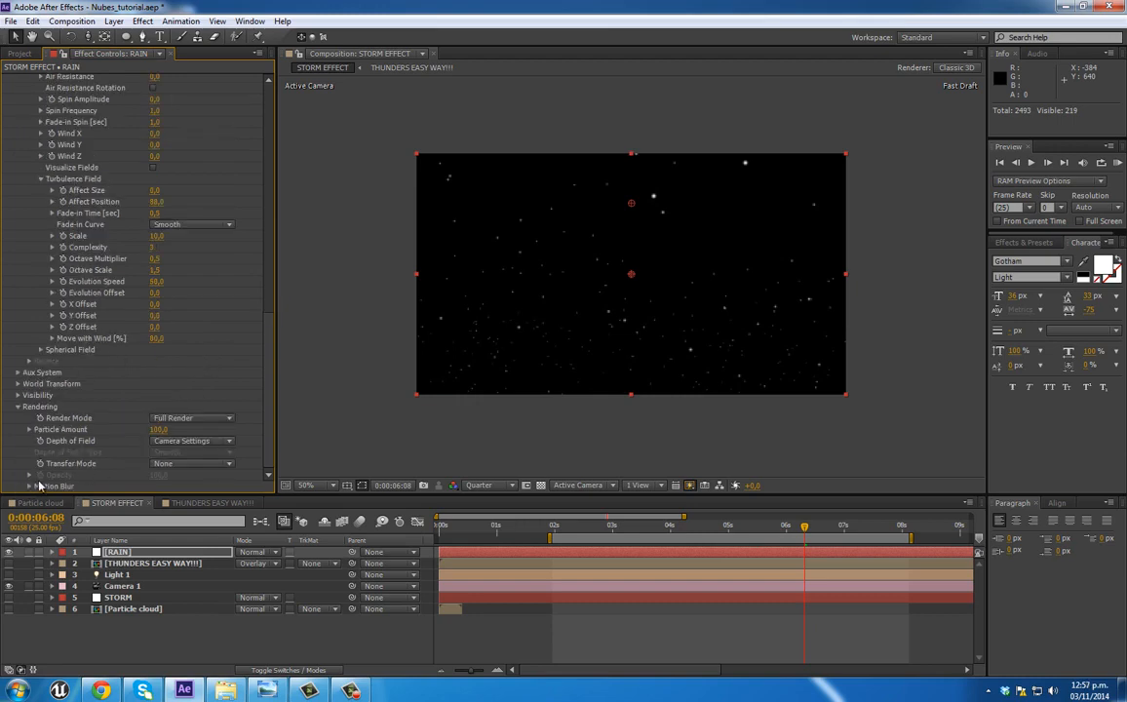
click(29, 487)
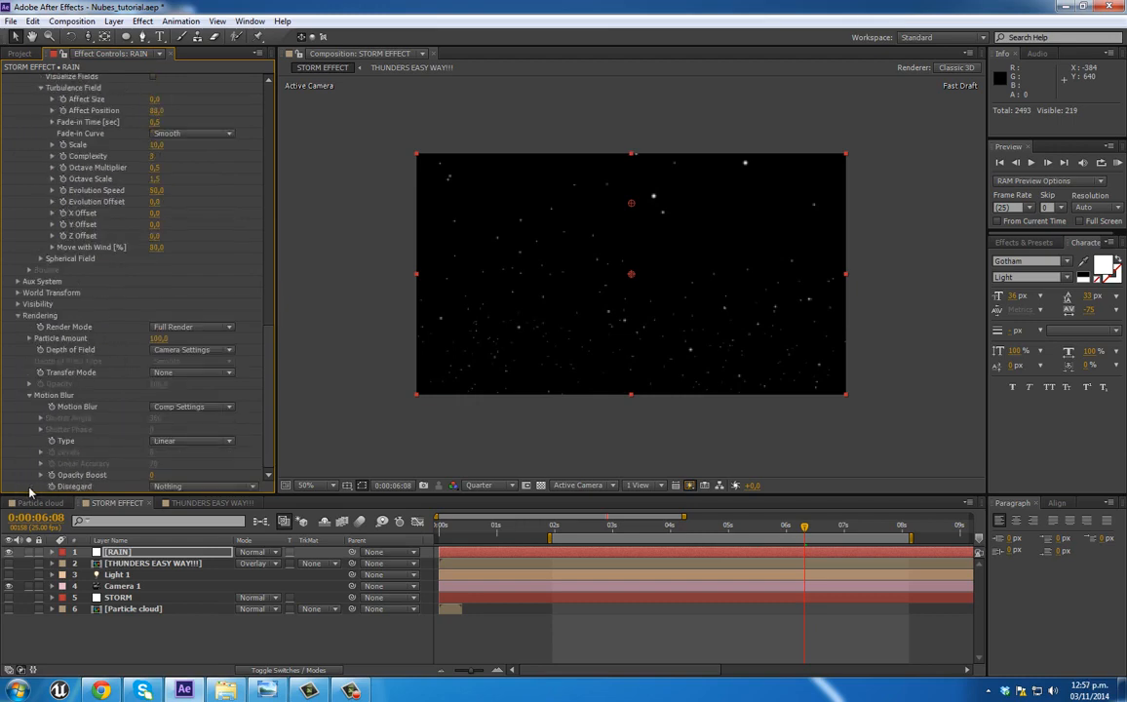
click(199, 413)
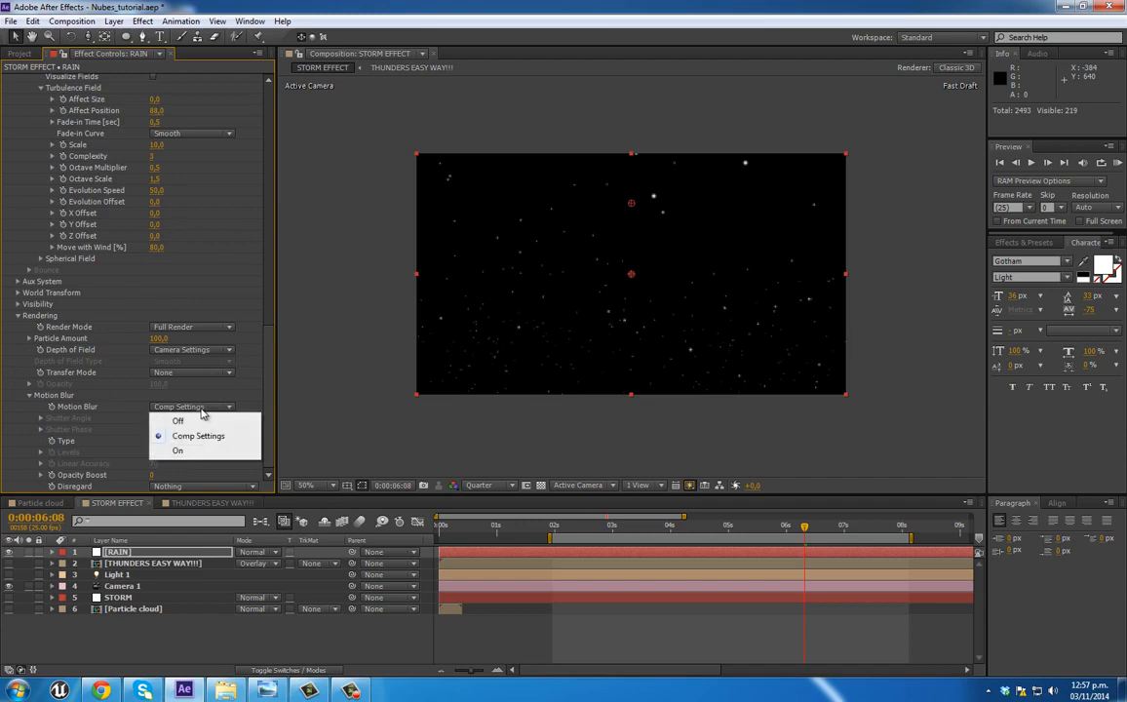
click(195, 452)
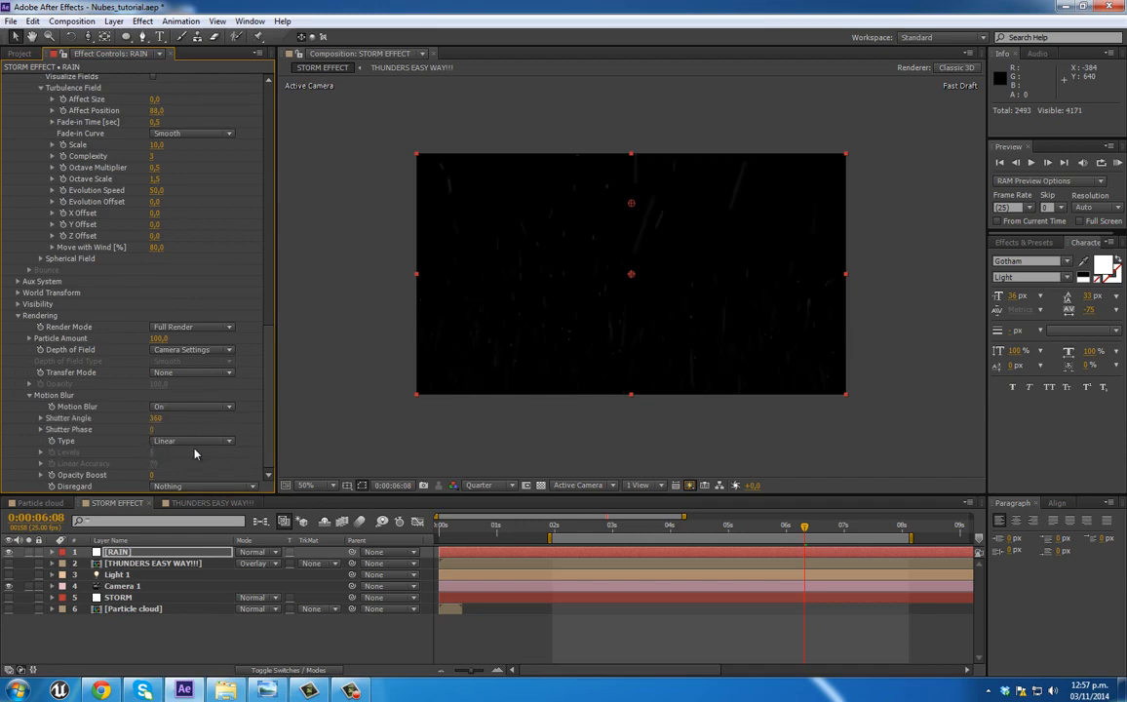
drag(151, 475, 157, 475)
key(space)
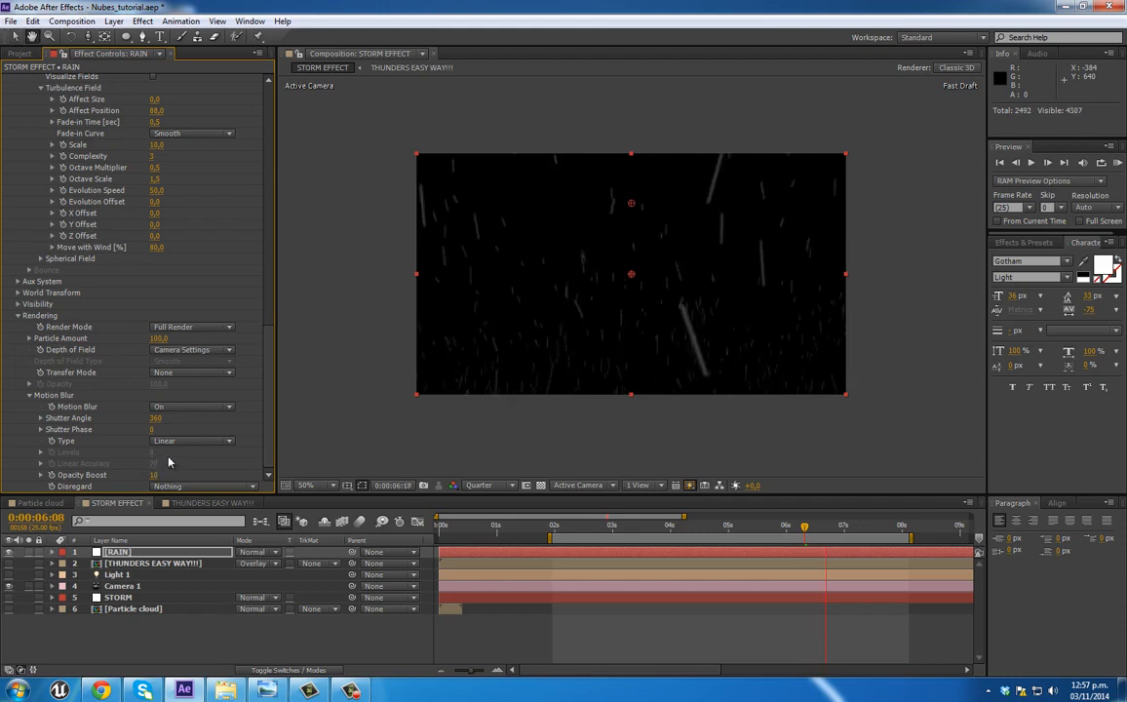
Step: Set the rain's Turbulence Field Scale to 5 and Affect Position to 21
scroll(103, 283, up, 1)
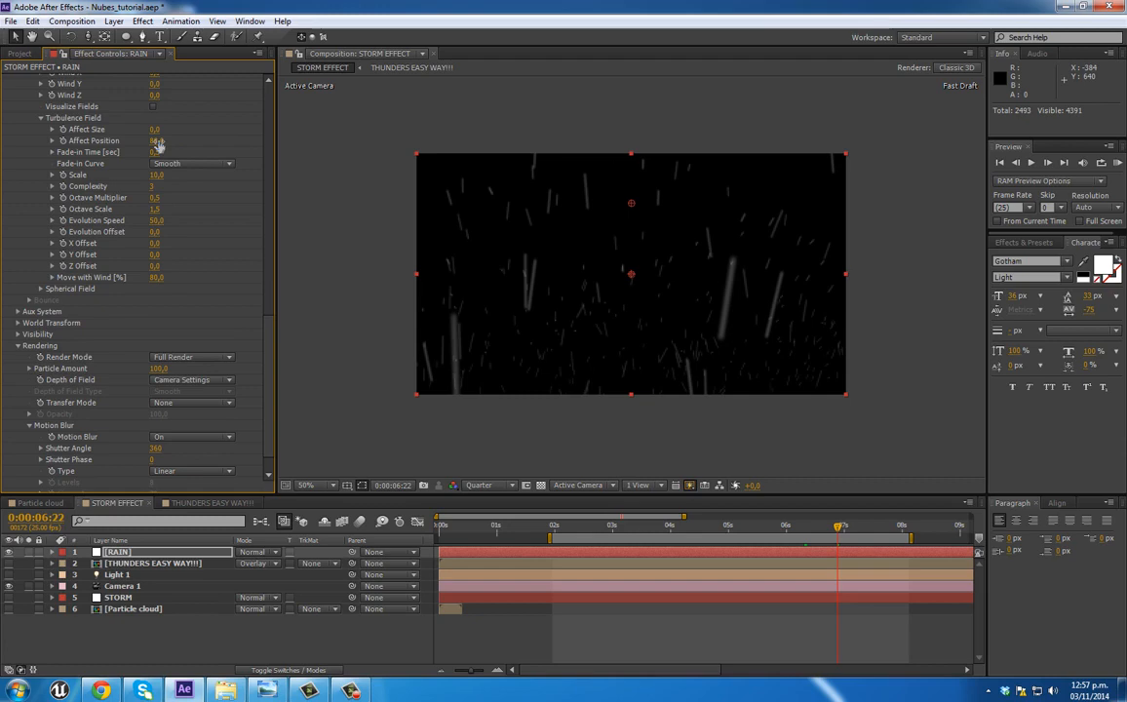
click(156, 174)
text(5)
key(Return)
drag(156, 141, 118, 141)
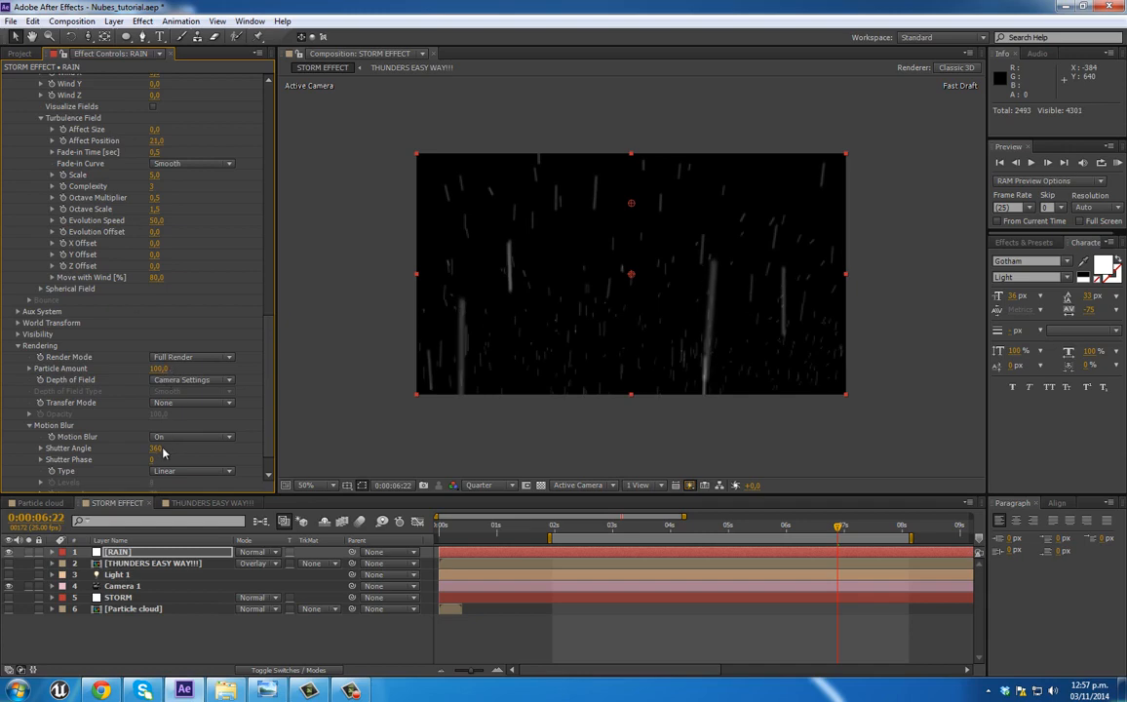
Step: Reduce the rain's motion blur Shutter Angle to 183 and show the STORM layer
drag(145, 449, 36, 453)
scroll(186, 476, down, 1)
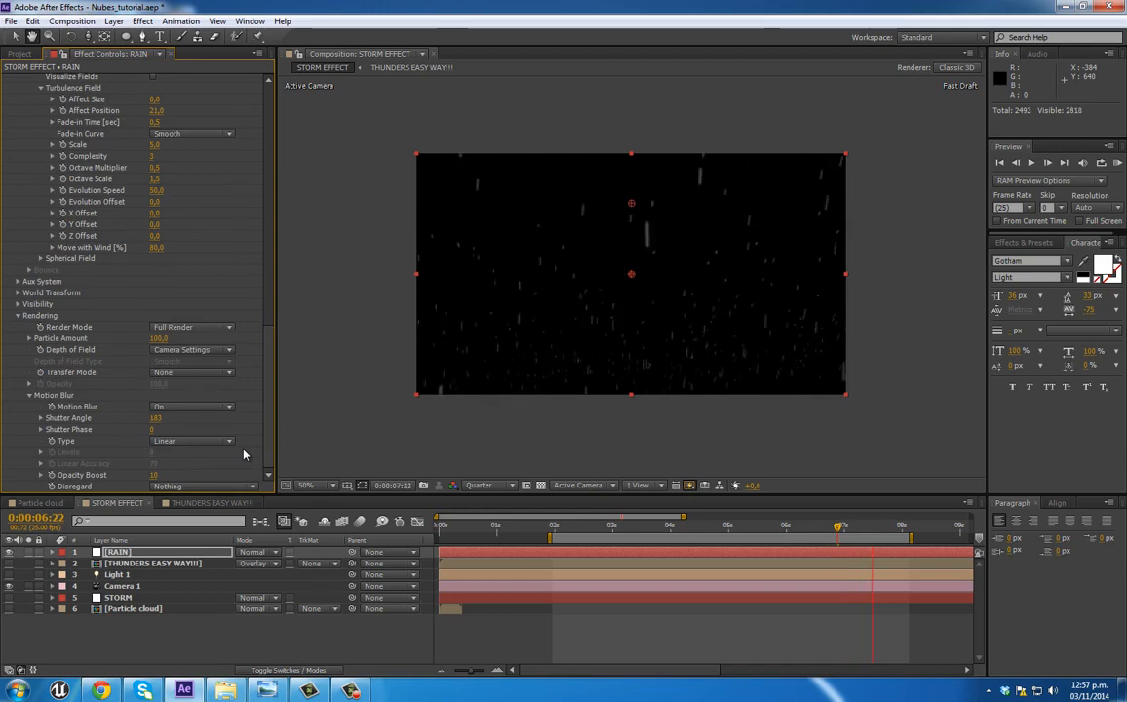
click(9, 599)
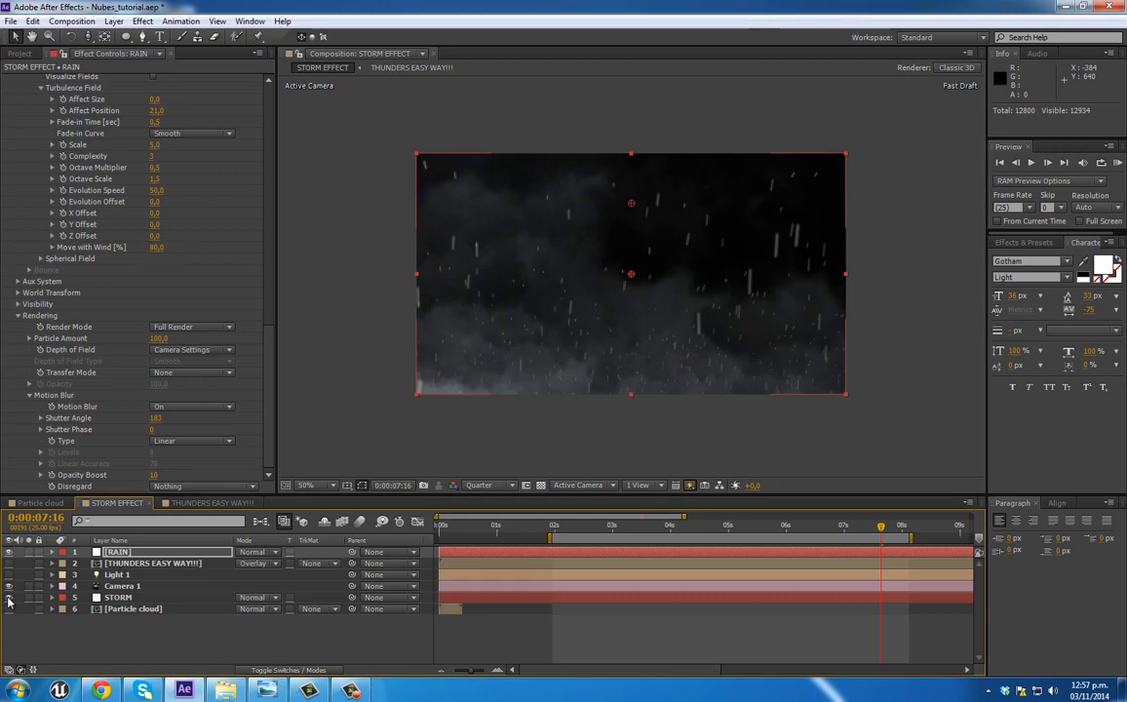
Step: Set the RAIN layer's motion blur Disregard option to Camera Motion
click(119, 553)
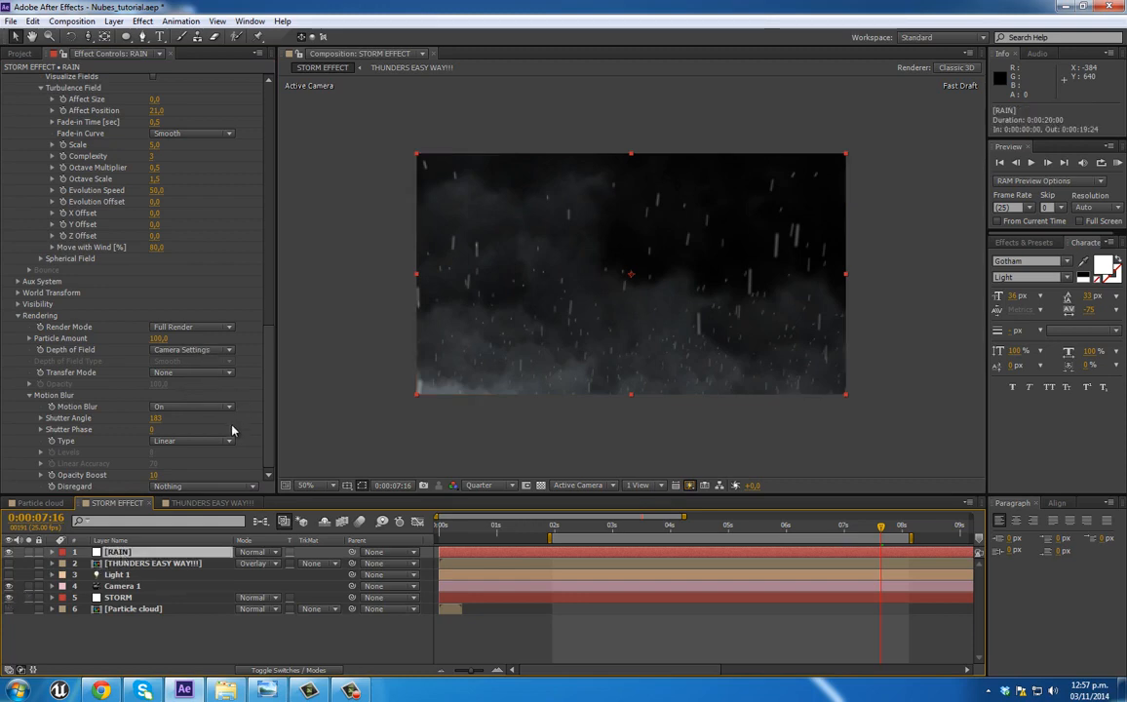
click(196, 487)
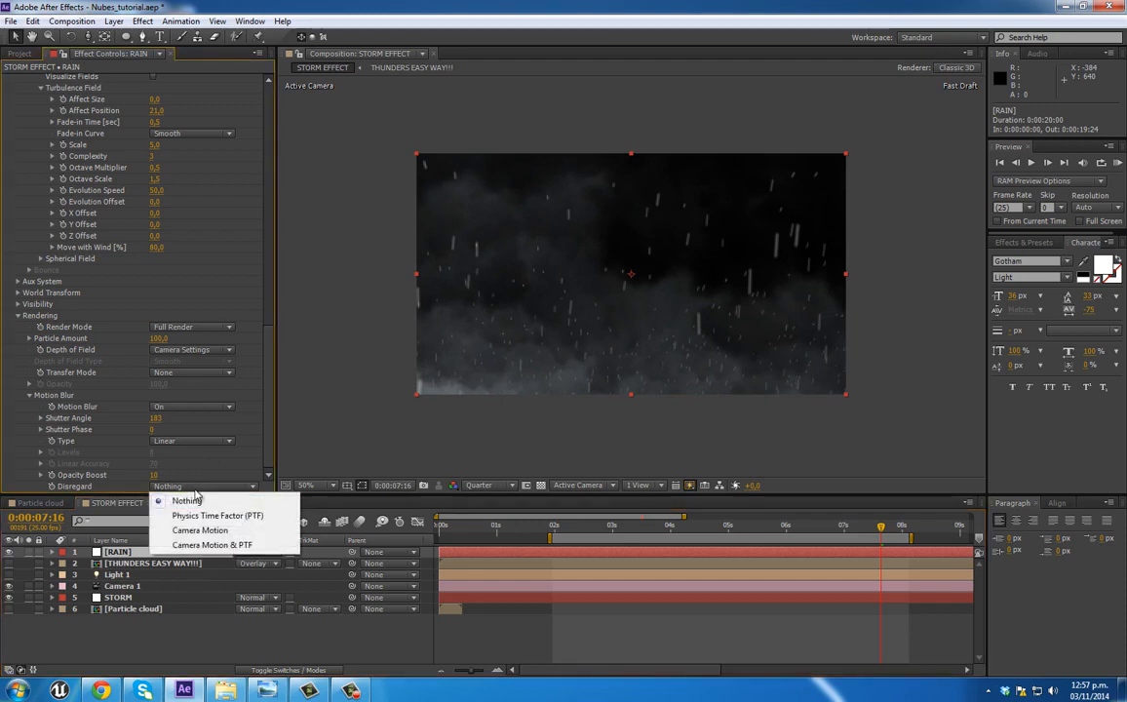
click(203, 531)
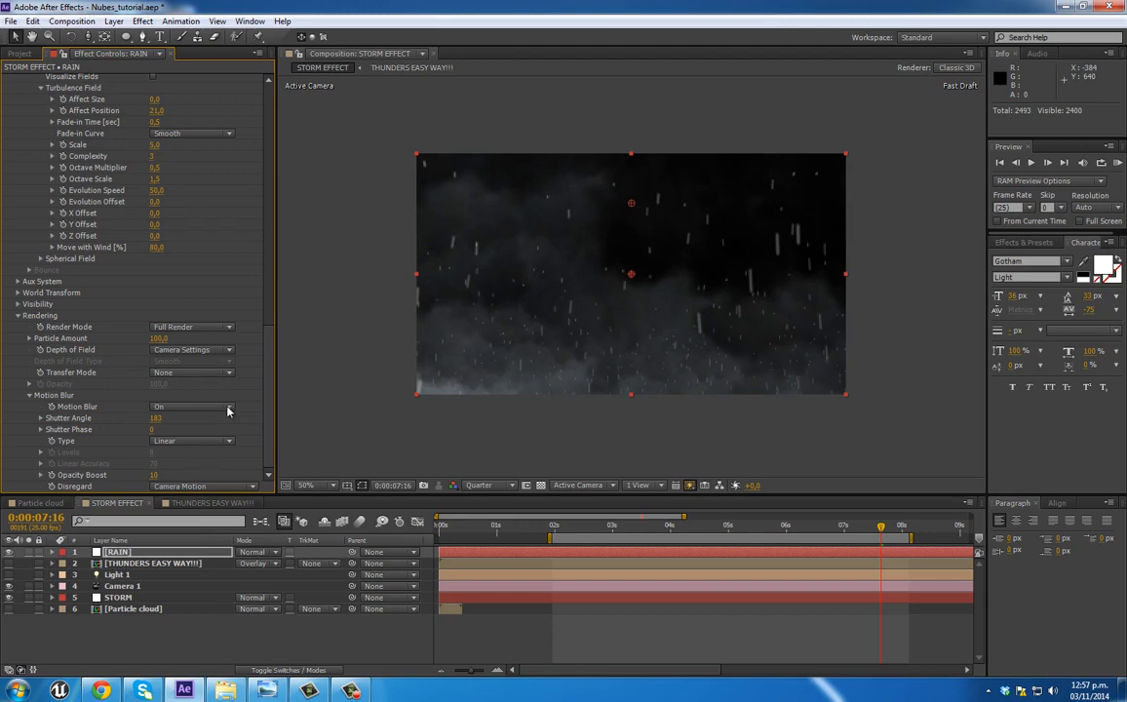
Step: Redraw the rain's Opacity over Life curve so it rises gradually from near zero at birth to full at death
drag(272, 352, 237, 204)
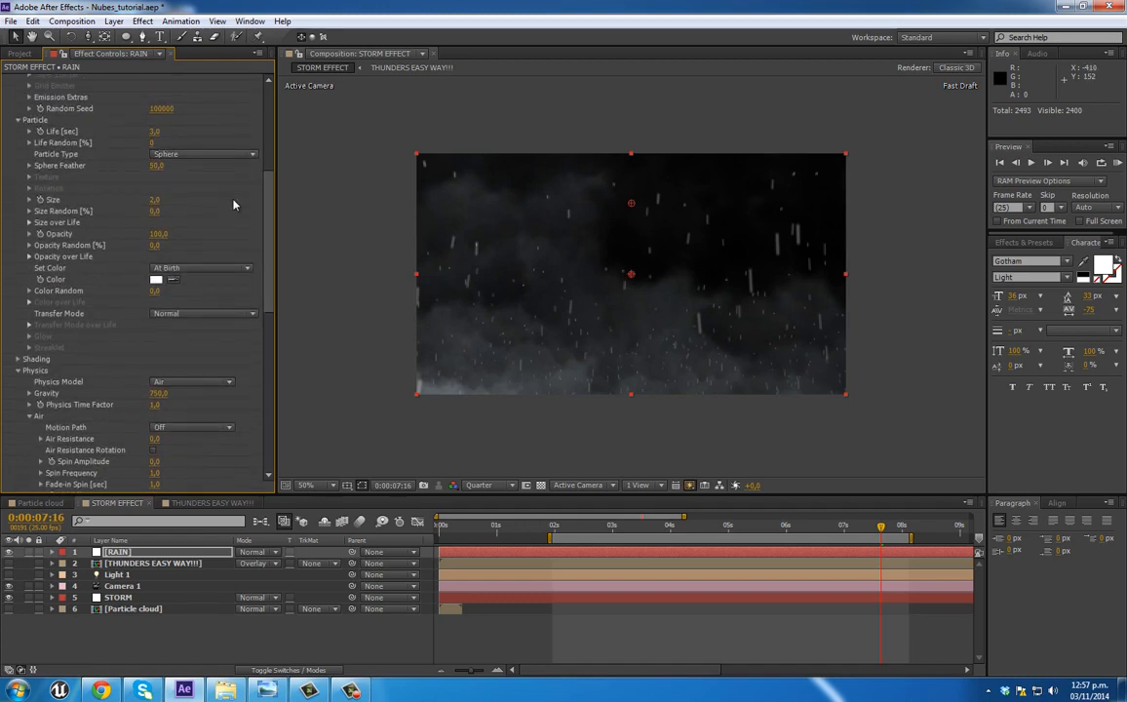
click(29, 257)
drag(66, 304, 127, 274)
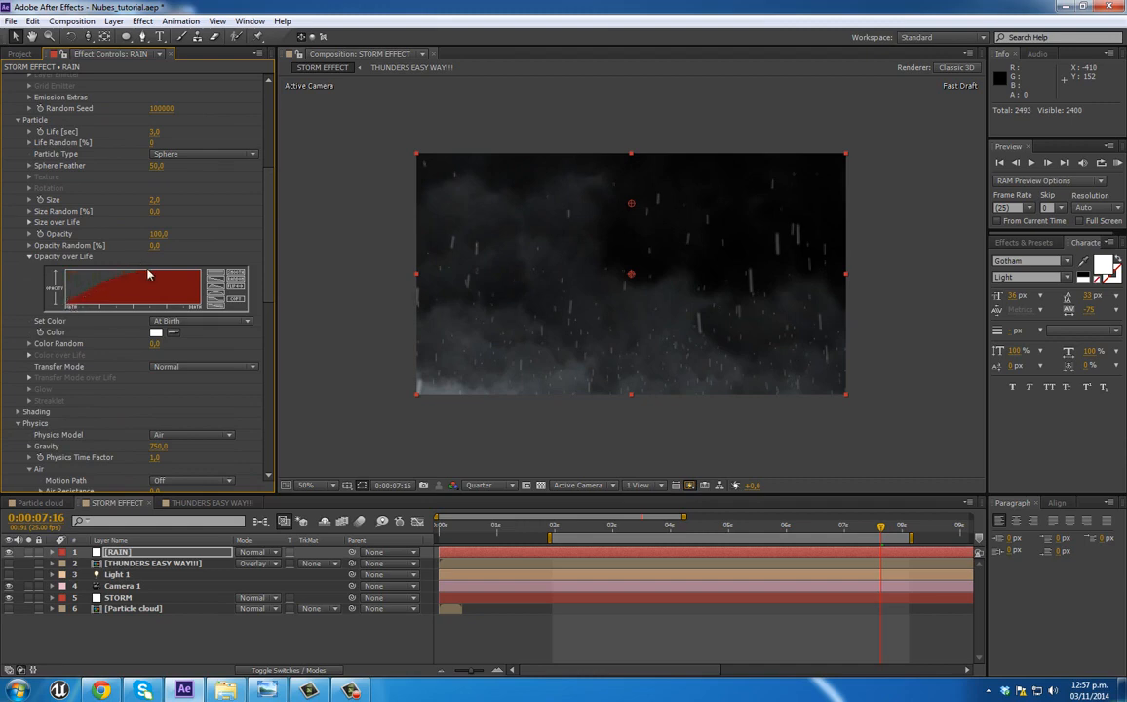
mouse_move(115, 284)
mouse_down()
mouse_move(141, 250)
mouse_move(192, 264)
mouse_up()
drag(68, 308, 198, 266)
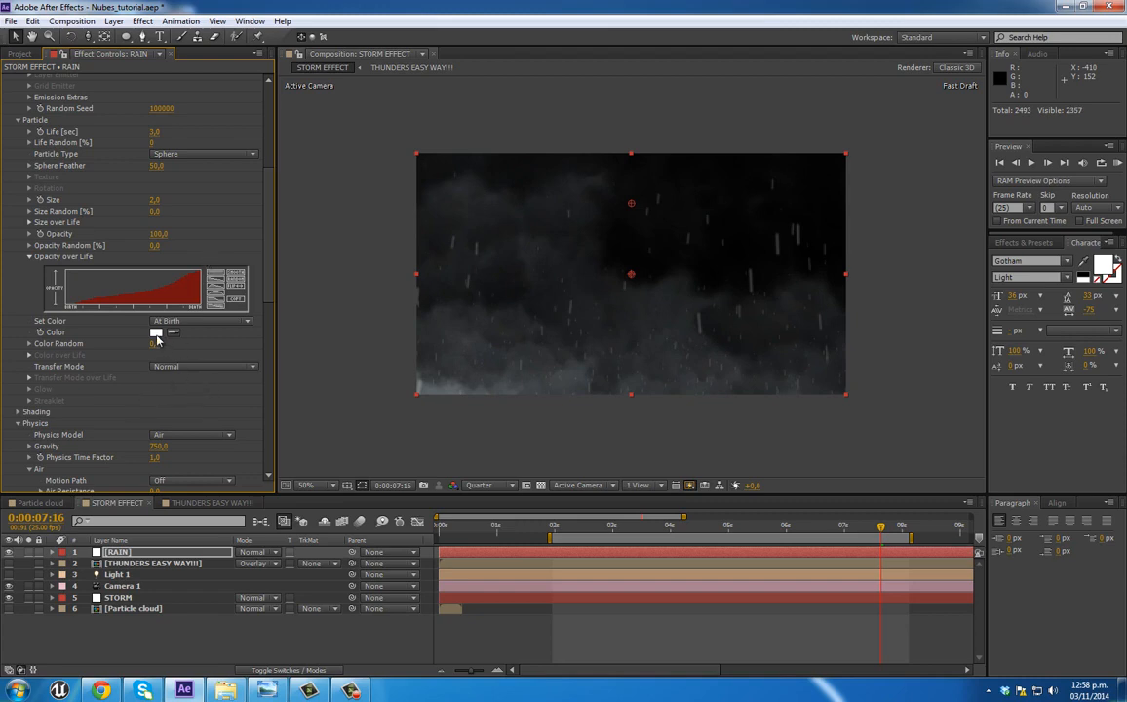
Step: Change the rain particle color to the muted grey 8C8080
click(156, 333)
click(30, 106)
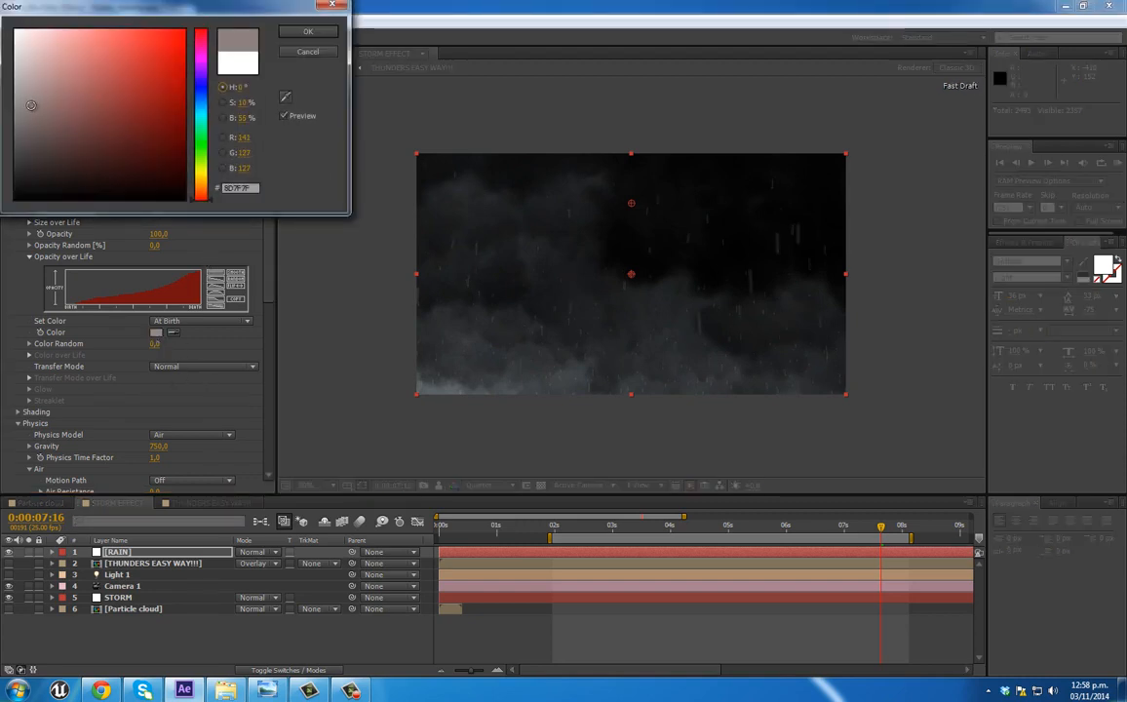
click(308, 32)
Step: Show the "THUNDERS EASY WAY!!!" layer again and run a RAM preview of the complete storm
drag(564, 532, 607, 531)
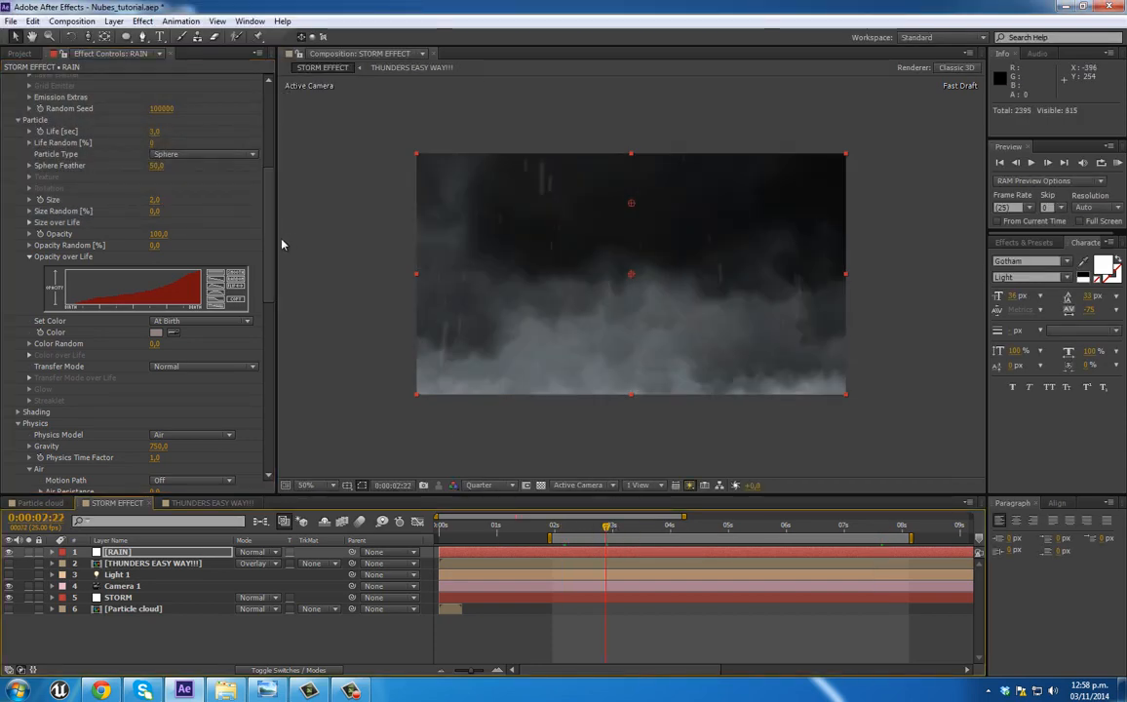
click(8, 564)
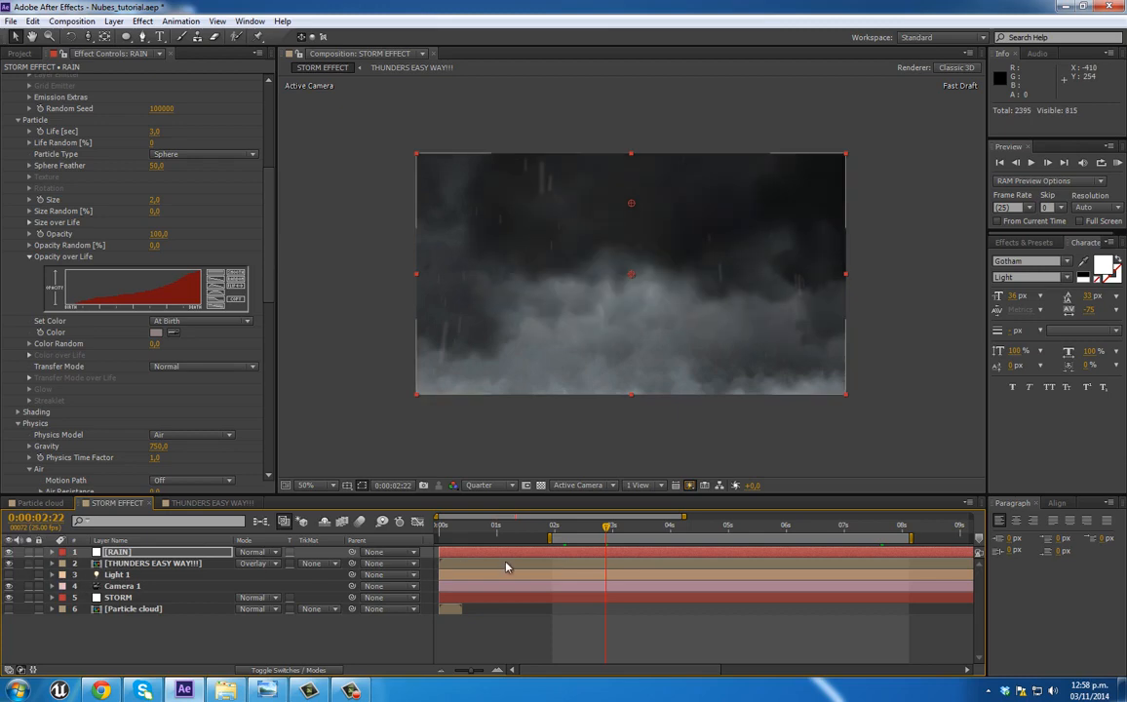
drag(552, 535, 558, 531)
key(KP_0)
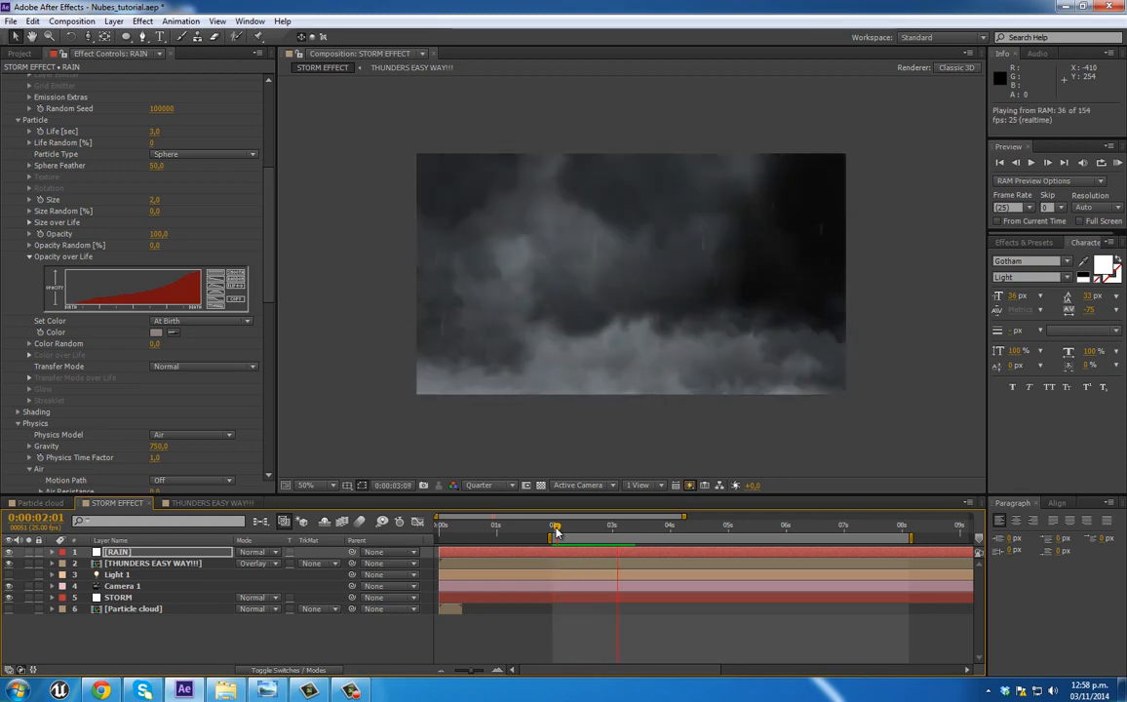
Step: Set the rain particles' Size Random to 12% and Opacity Random to 100%
key(space)
drag(271, 201, 865, 108)
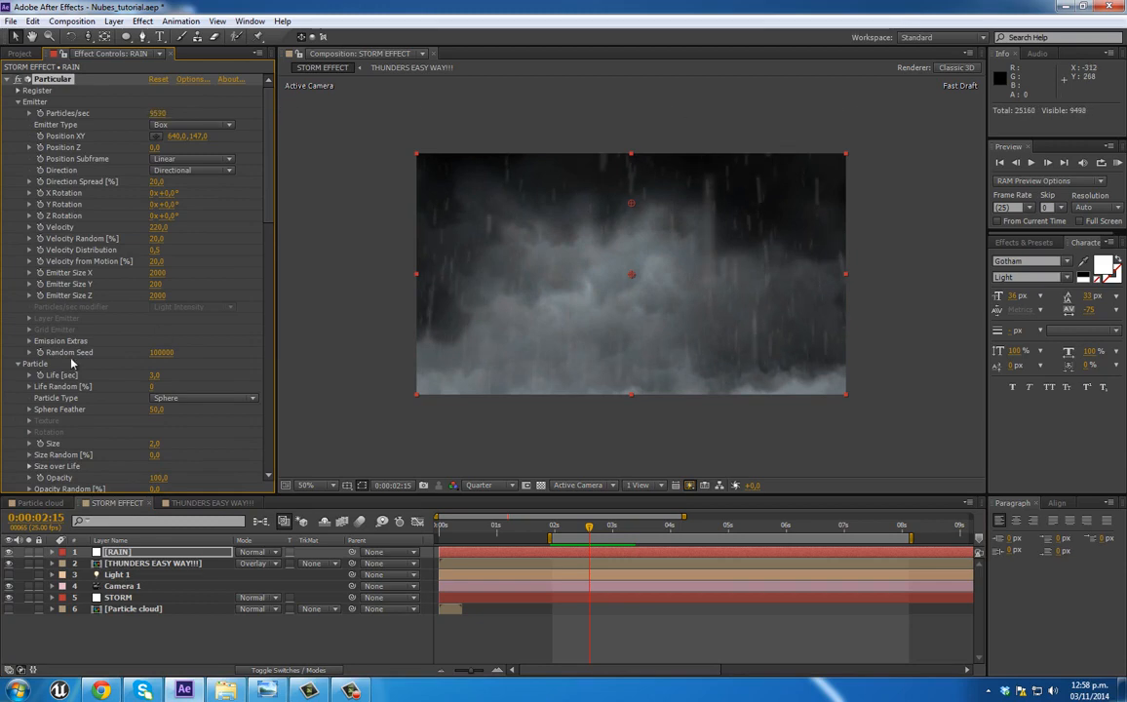
scroll(177, 338, down, 3)
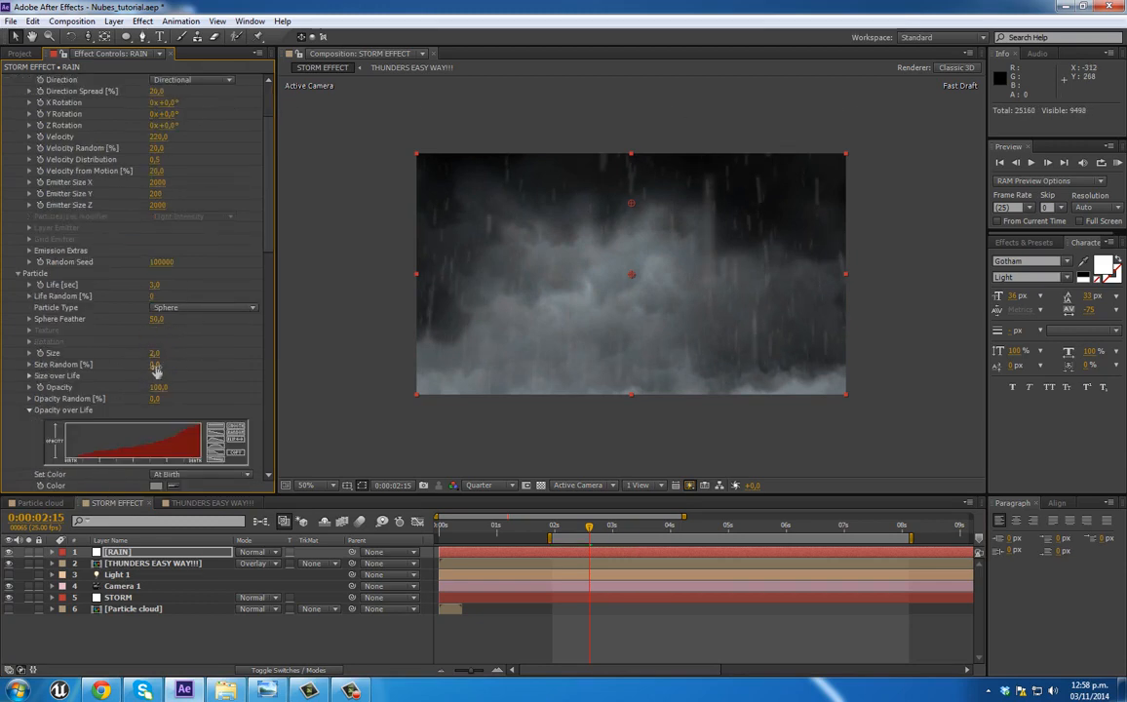
drag(167, 365, 165, 366)
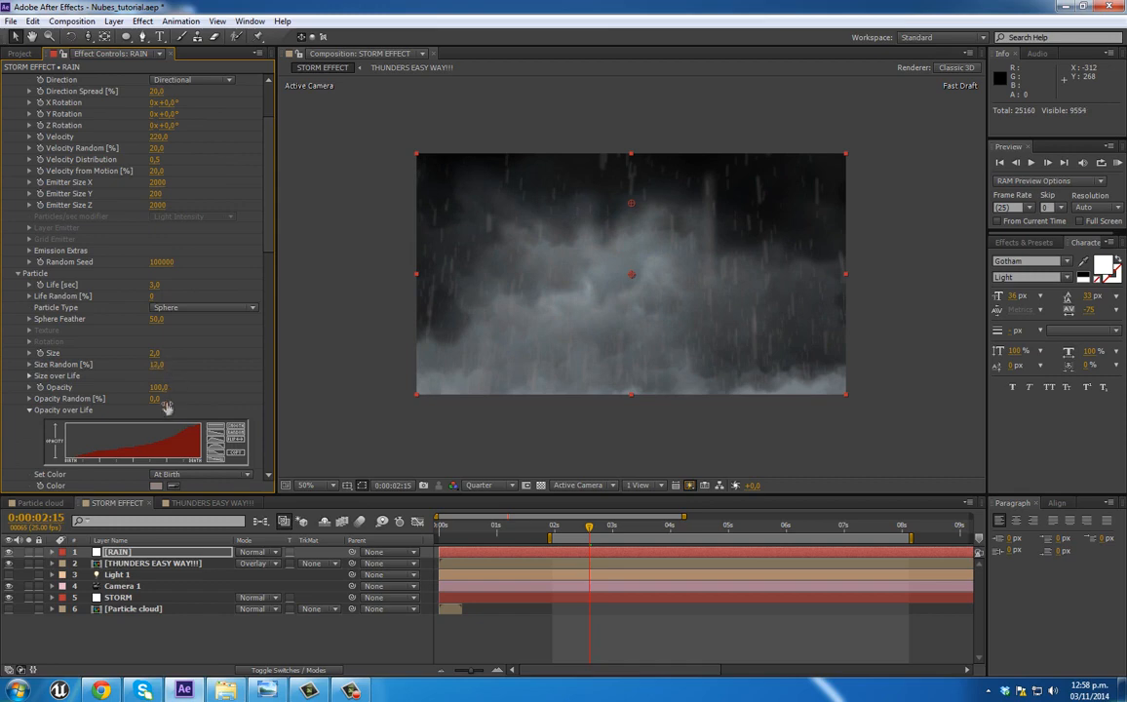
scroll(146, 400, down, 2)
scroll(167, 443, down, 2)
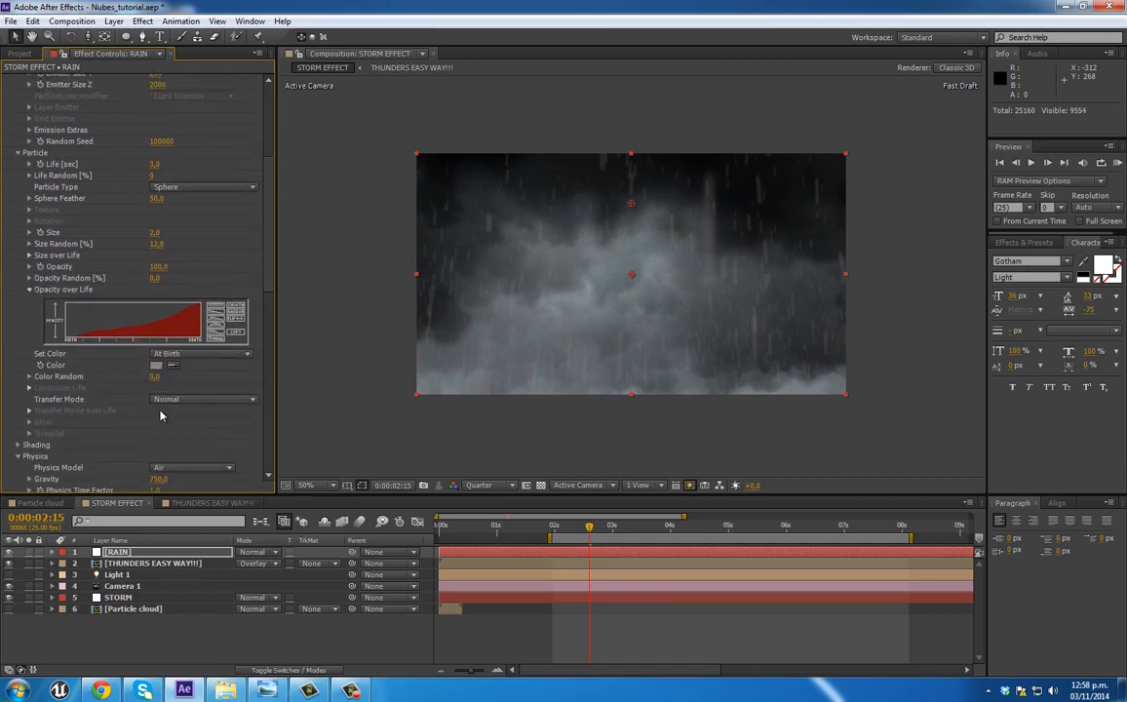
drag(157, 279, 357, 279)
drag(277, 322, 288, 436)
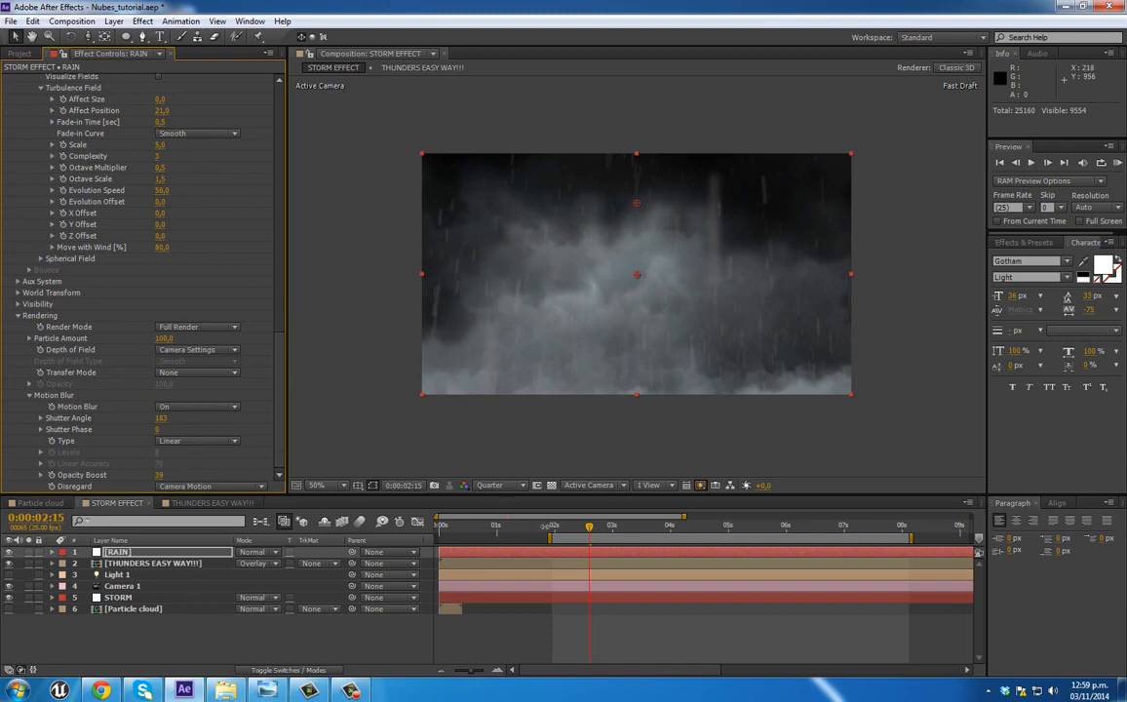
Step: Try the Physics Time Factor (PTF) and Camera Motion & PTF options for the rain's motion blur Disregard setting at 0:00:03:12
drag(613, 535, 641, 531)
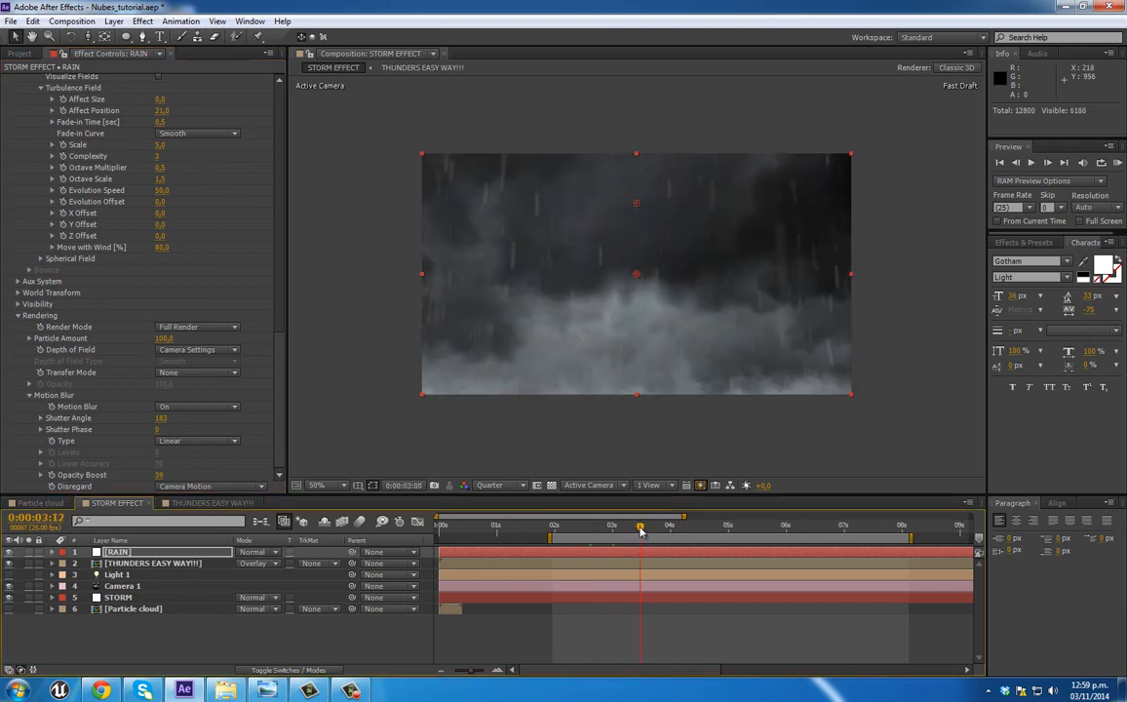
drag(279, 364, 289, 421)
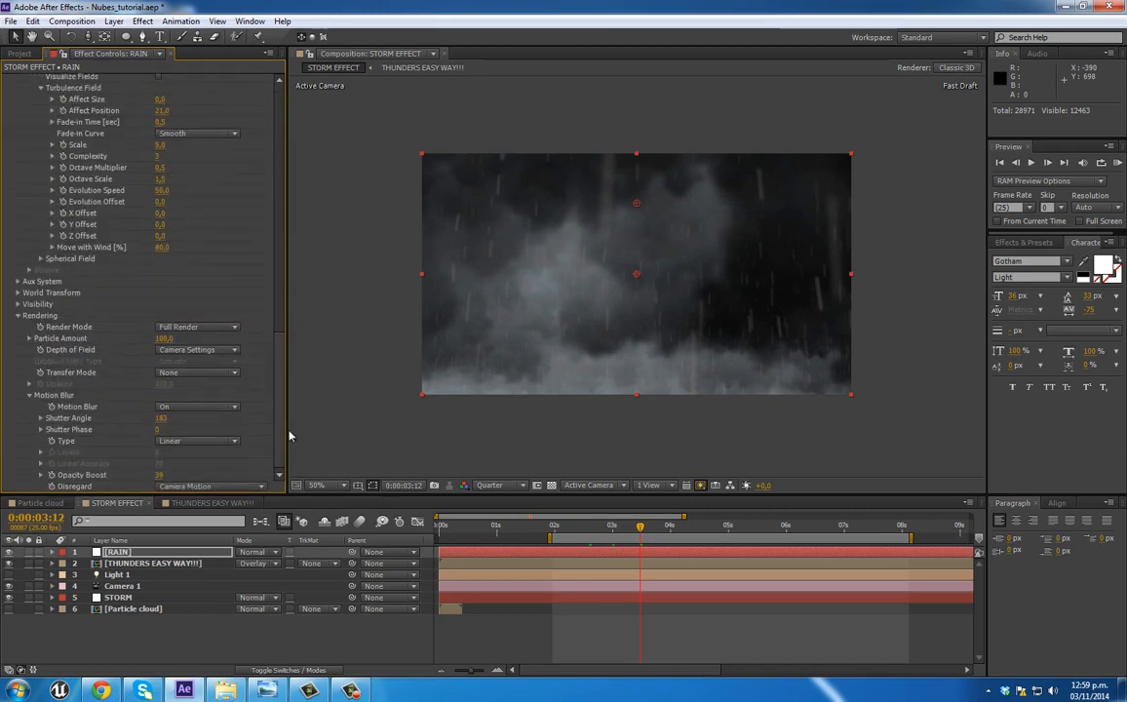
click(250, 487)
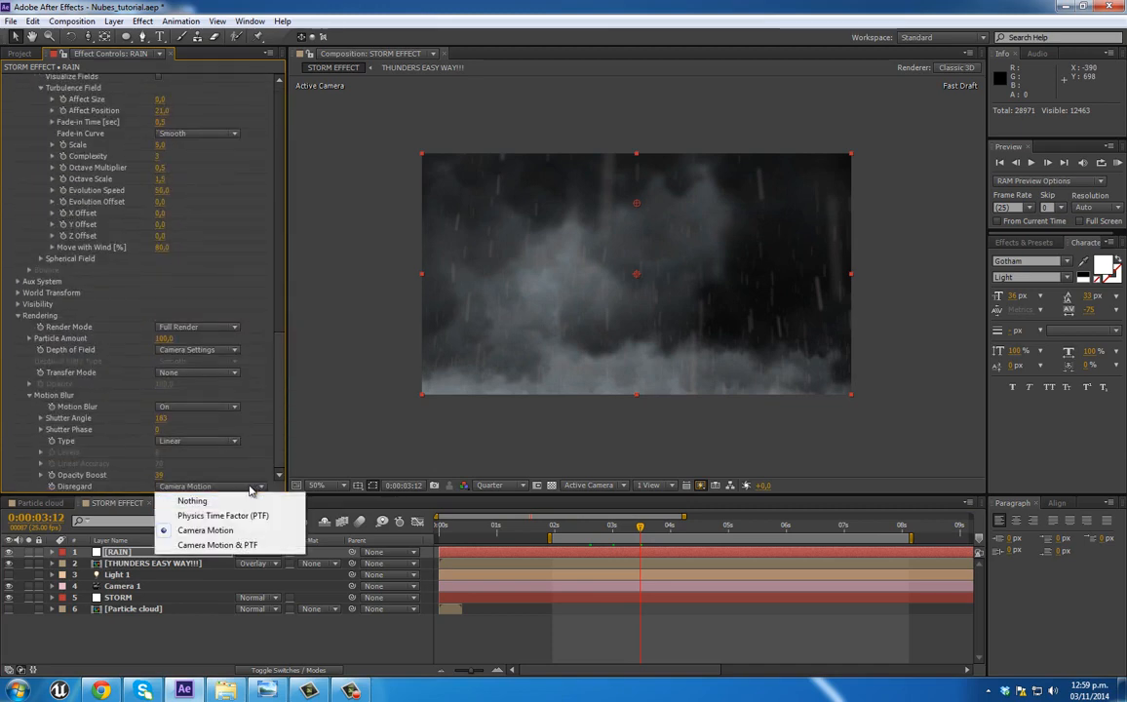
click(229, 516)
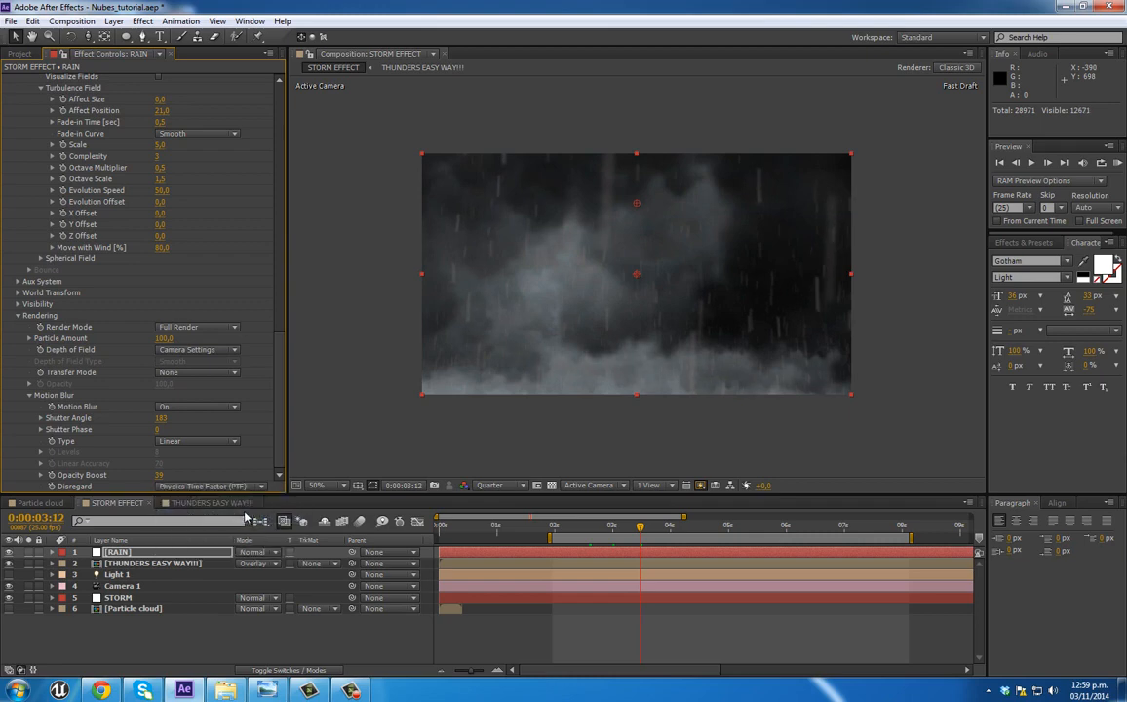
click(239, 486)
click(242, 545)
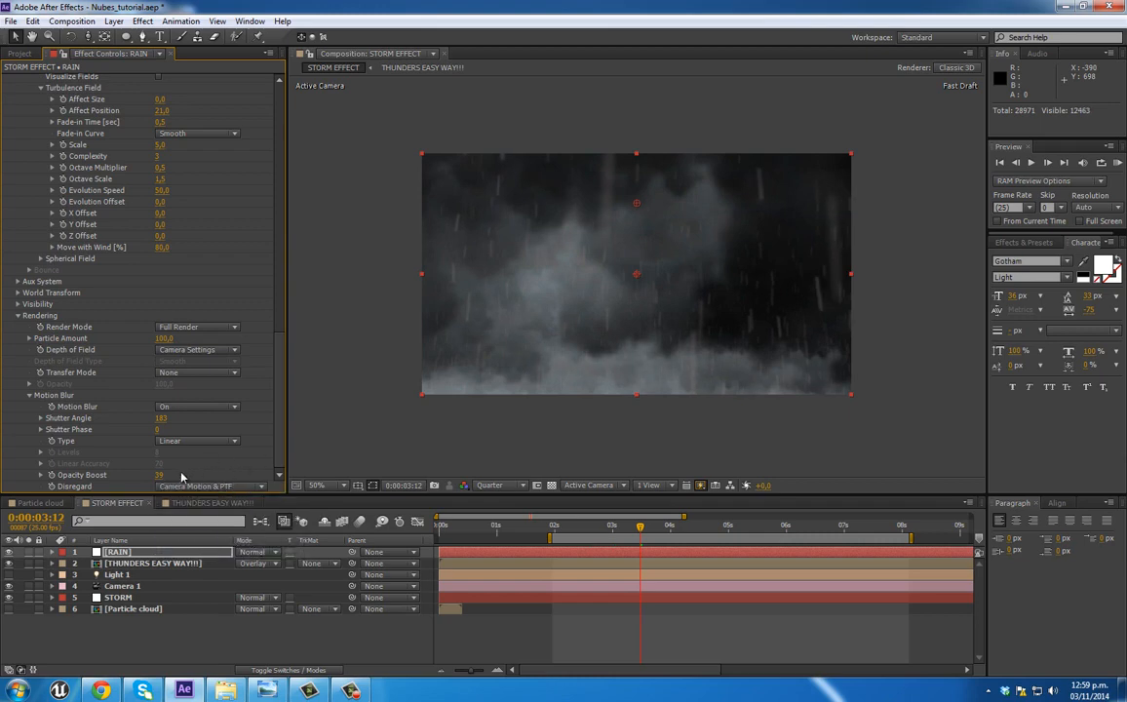
Step: Try the Subframe Sample motion blur type on the rain and preview the storm from 0:00:02:01
click(162, 443)
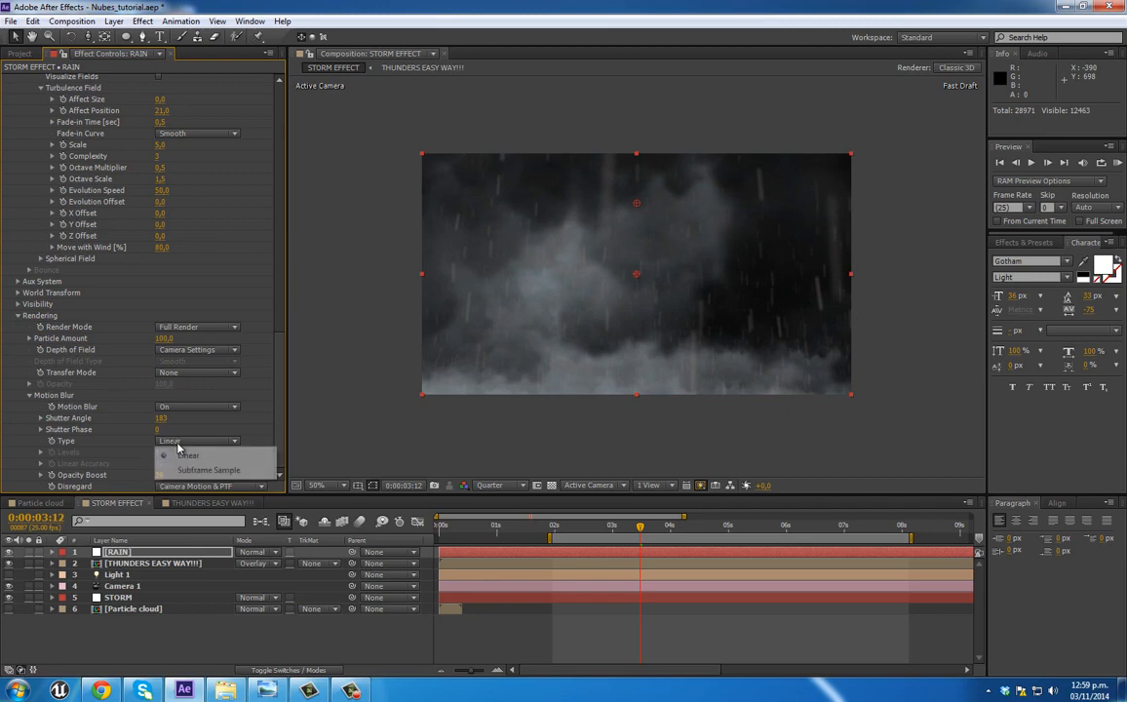
click(207, 470)
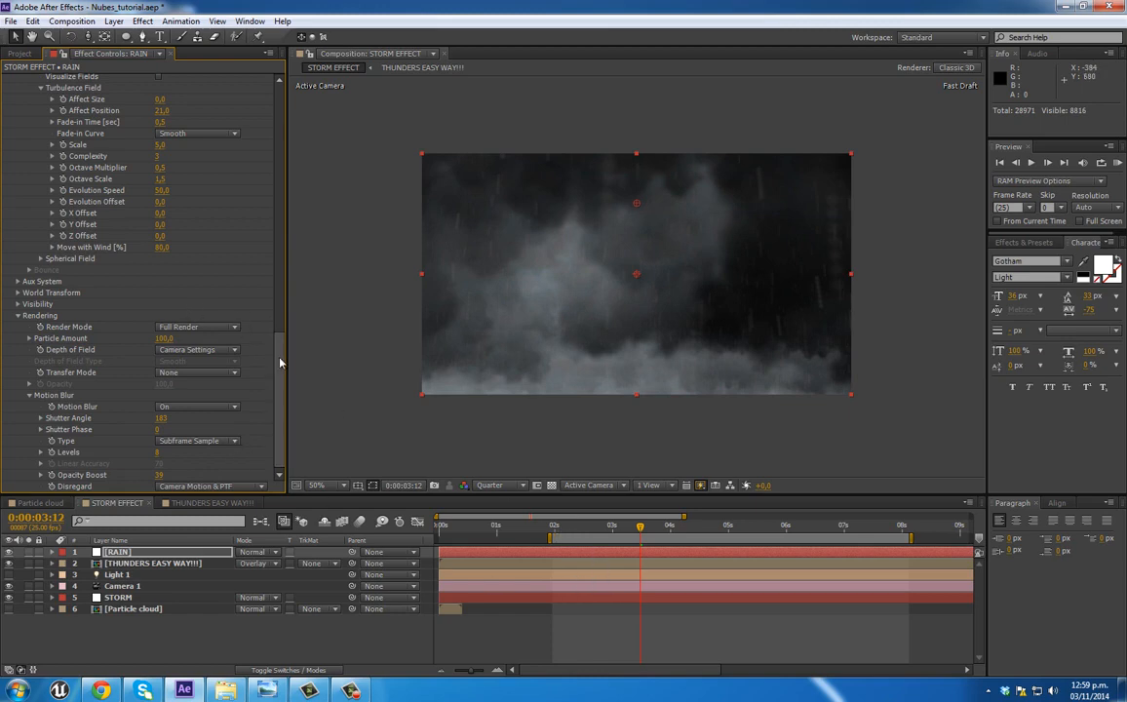
scroll(254, 327, up, 10)
scroll(292, 179, down, 1)
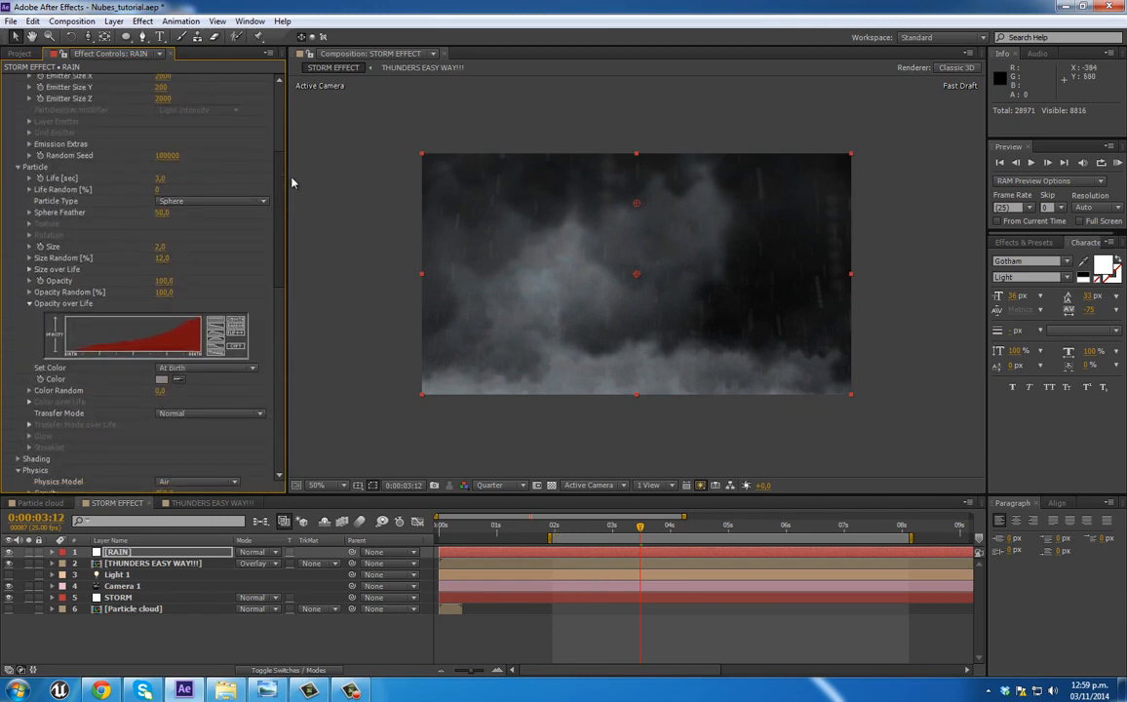
click(557, 528)
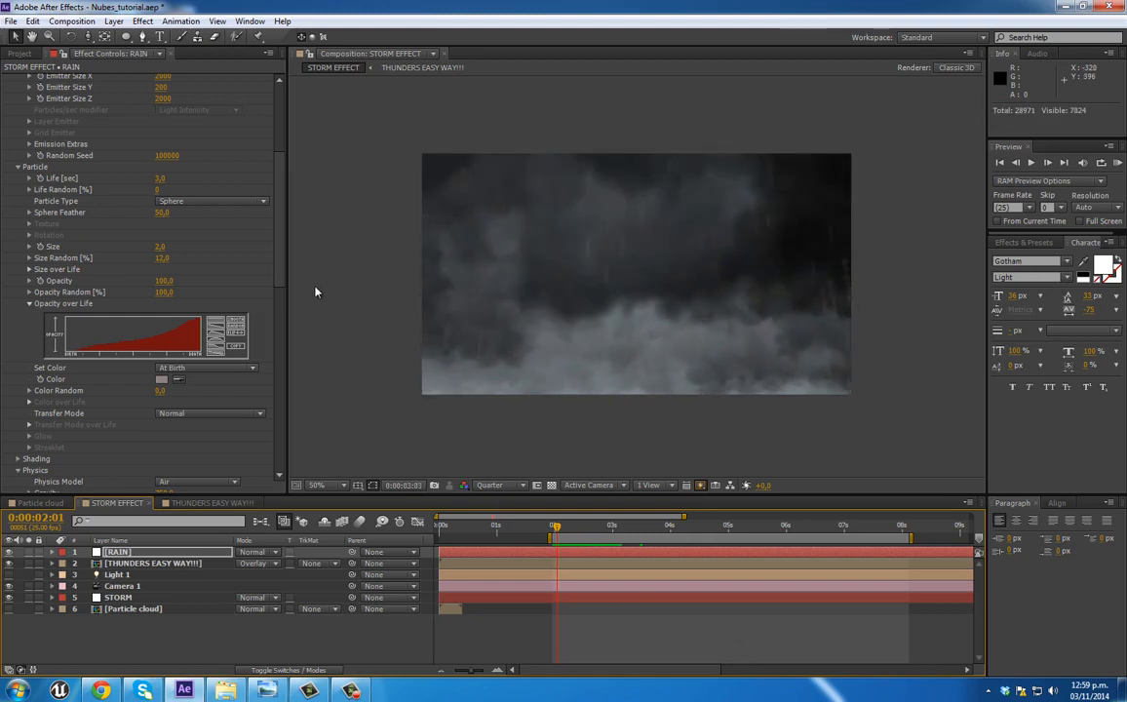
key(space)
Step: Set the rain's motion blur Disregard back to Camera Motion and its Type back to Linear
drag(282, 230, 281, 448)
click(237, 486)
click(239, 530)
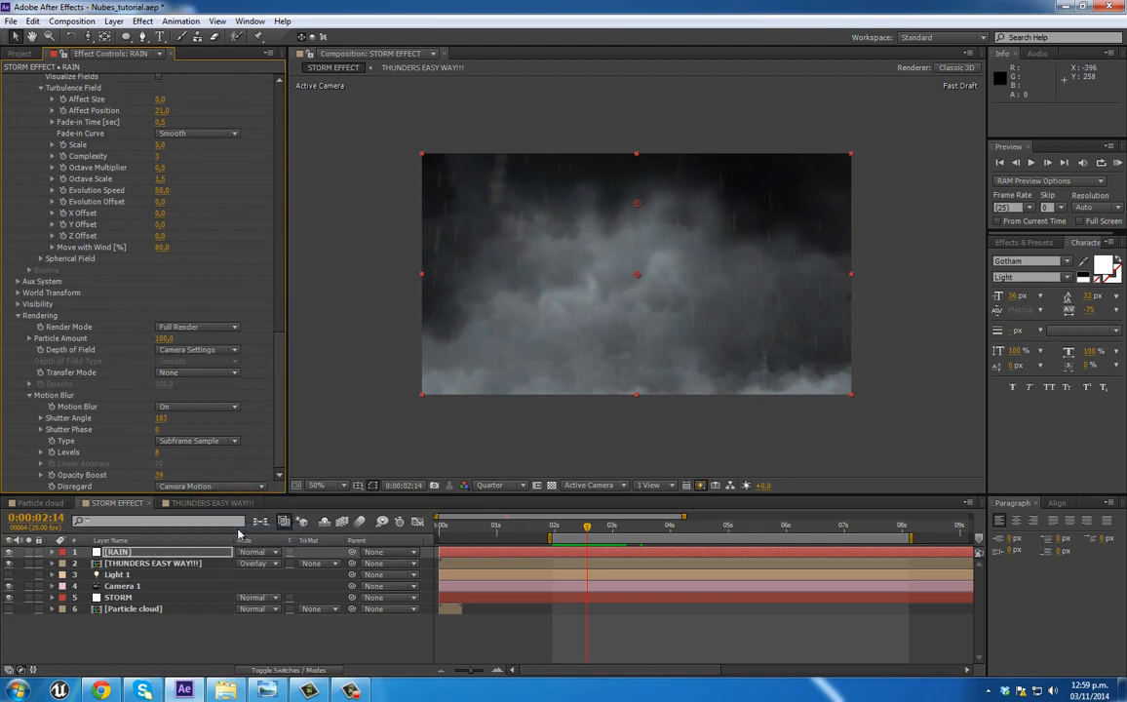
click(195, 441)
click(189, 456)
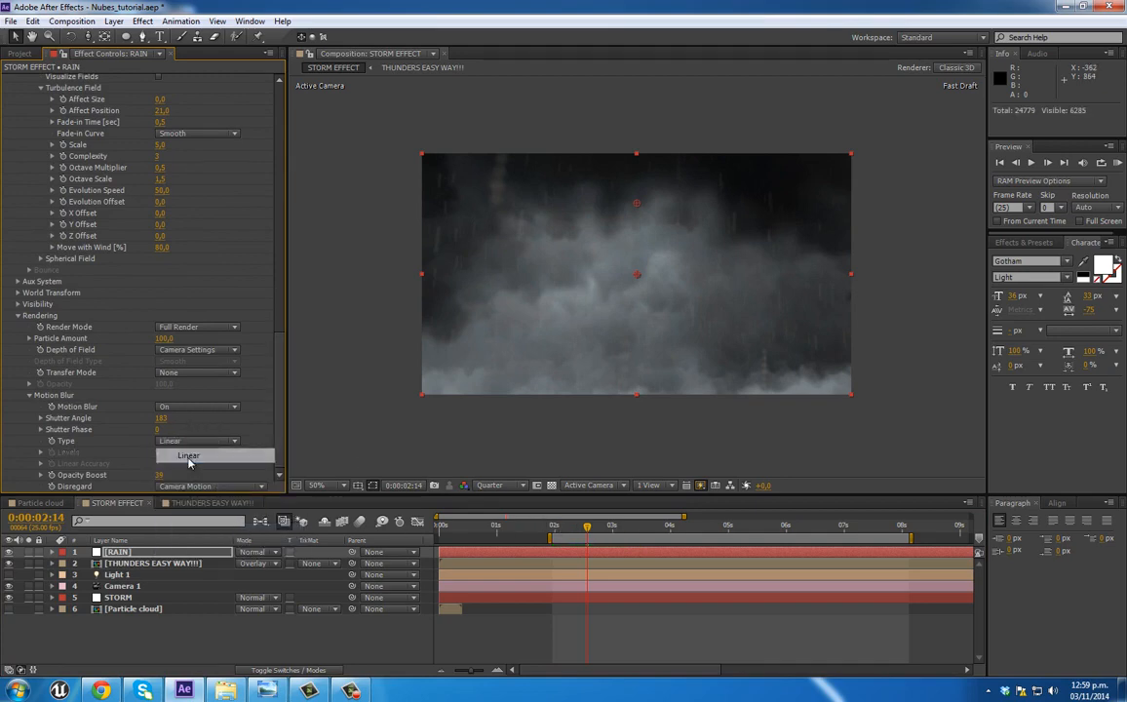
Step: Preview the storm from 0:00:02:00 to check the motion-blurred rain
click(552, 526)
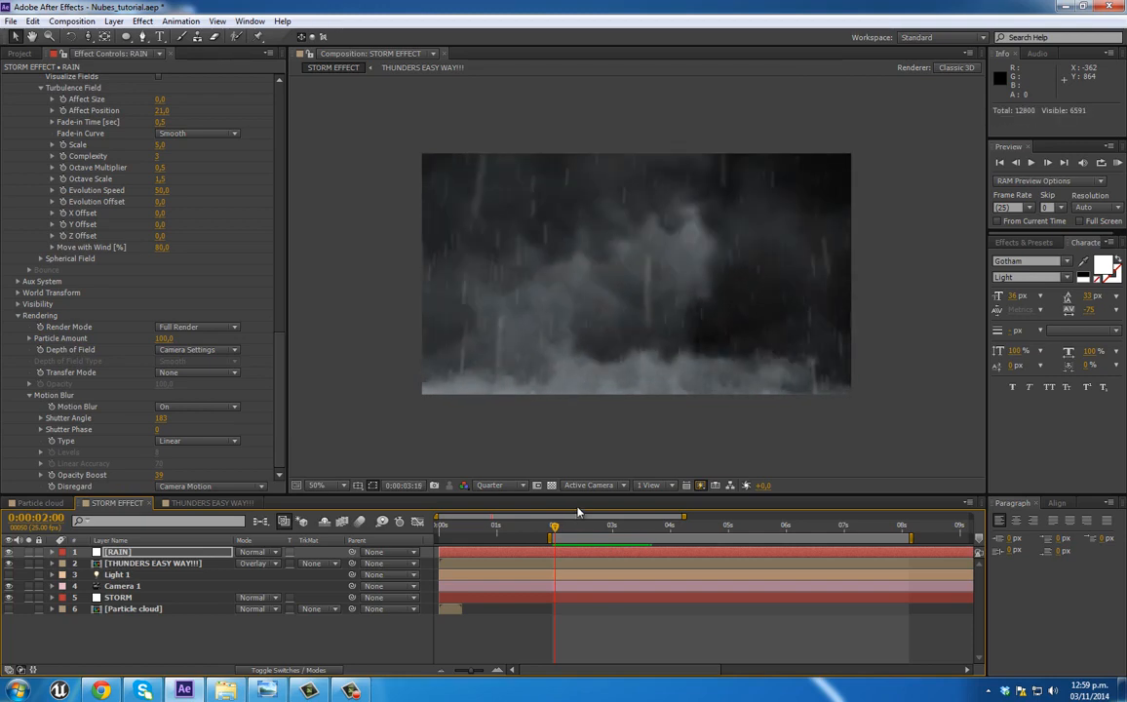
key(space)
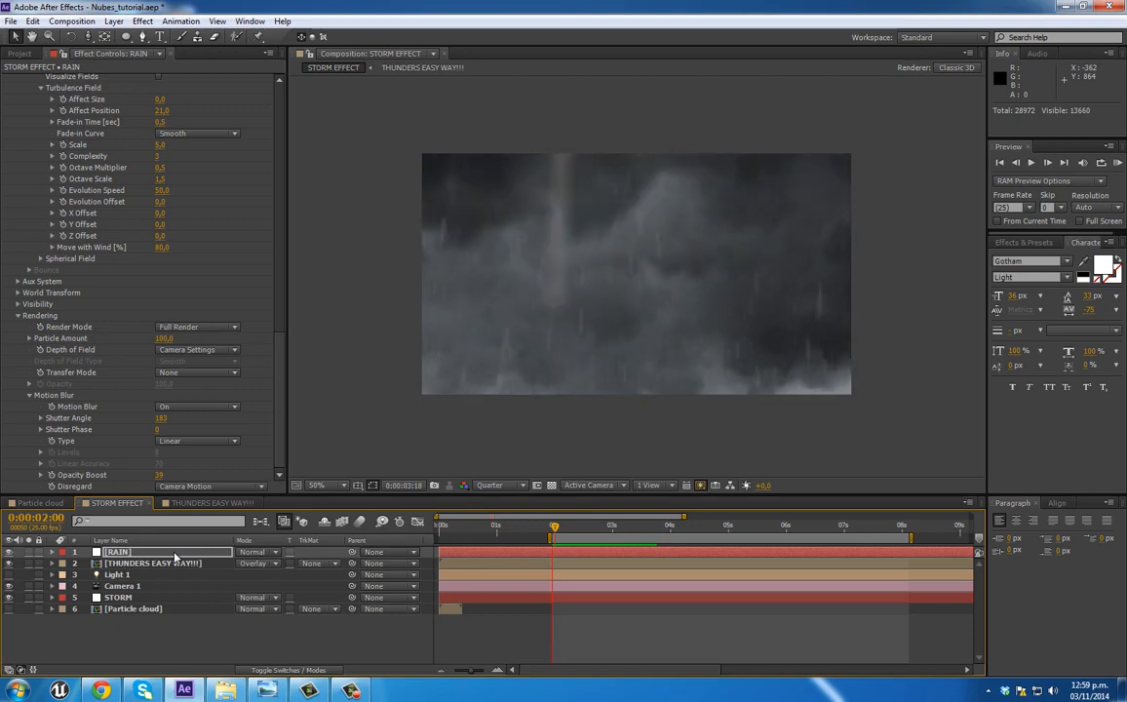
key(space)
Step: Move the RAIN layer below "THUNDERS EASY WAY!!!" and set its particle Life to 5.9 seconds
drag(117, 552, 146, 574)
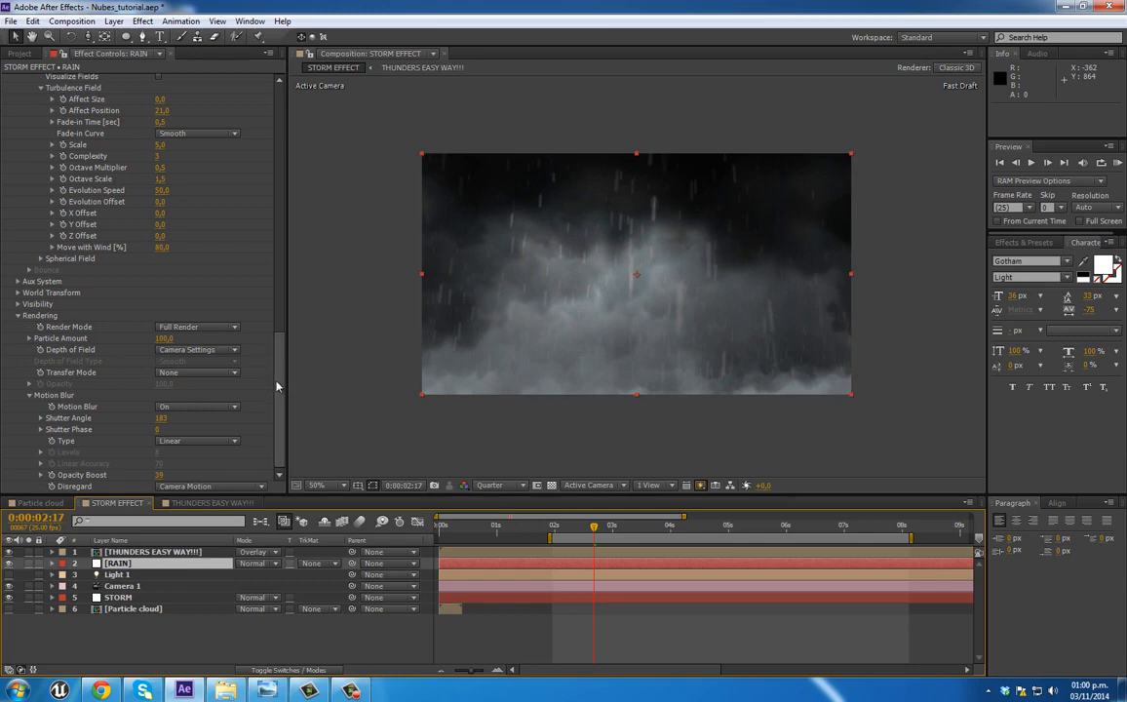
drag(280, 346, 279, 122)
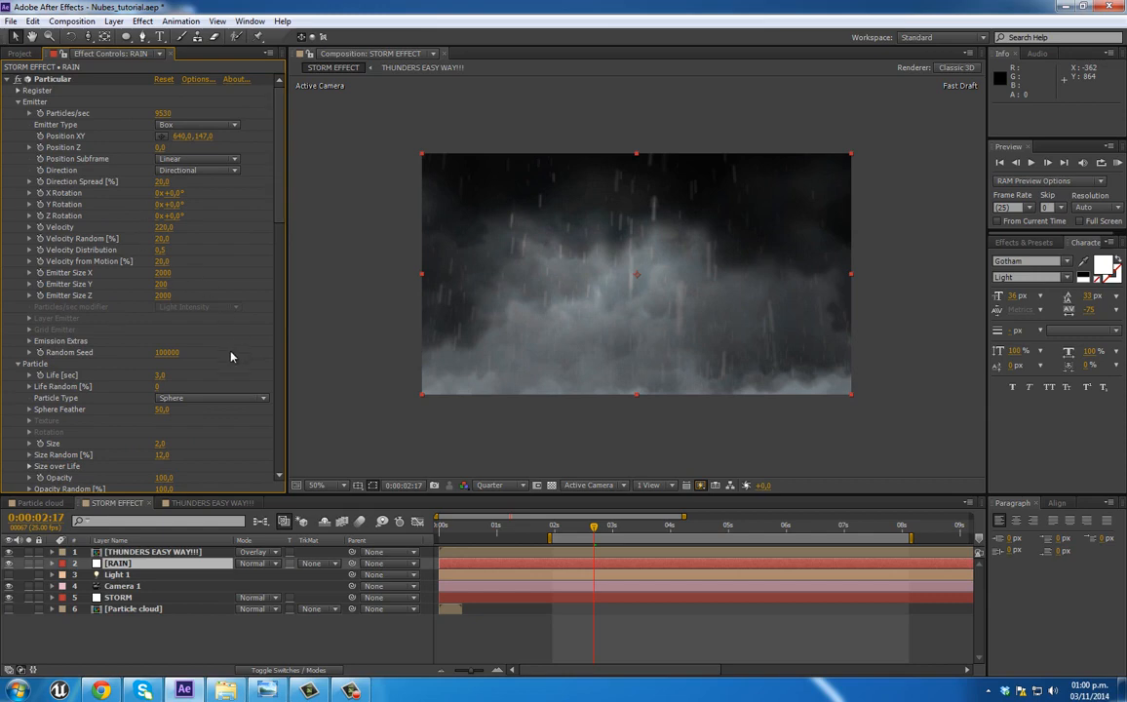
drag(161, 379, 173, 375)
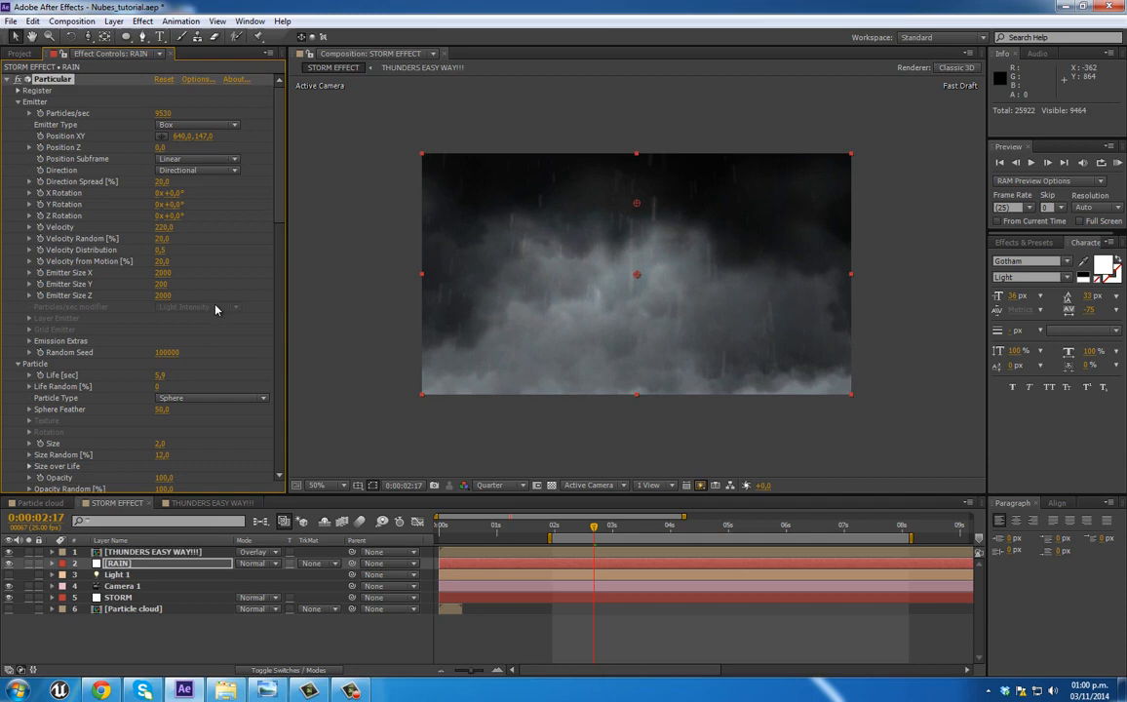
click(10, 79)
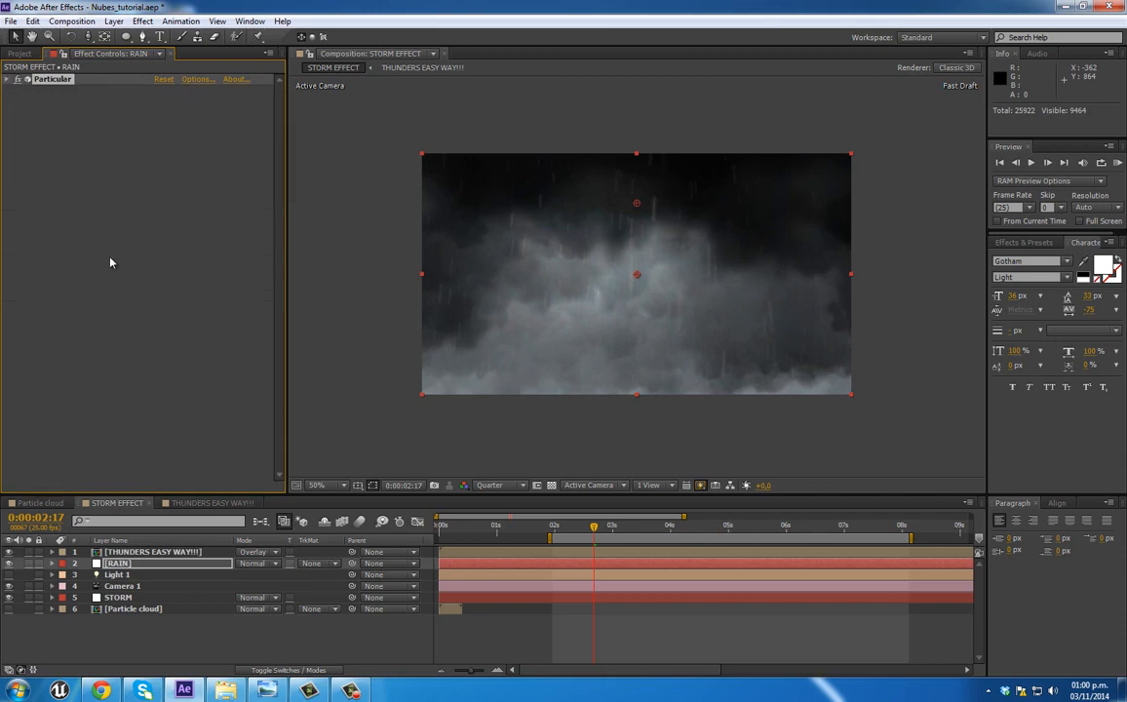
Step: Add a new adjustment layer at the top of the STORM EFFECT composition and apply the Levels effect to it
right_click(156, 633)
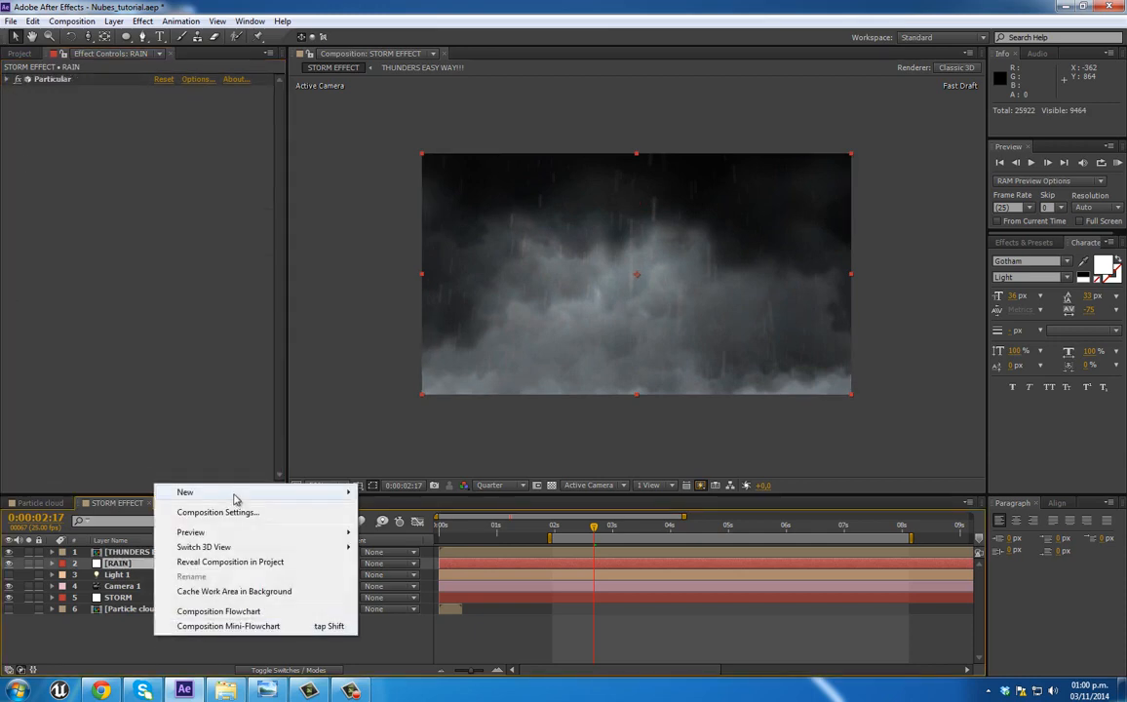
mouse_move(230, 494)
click(412, 600)
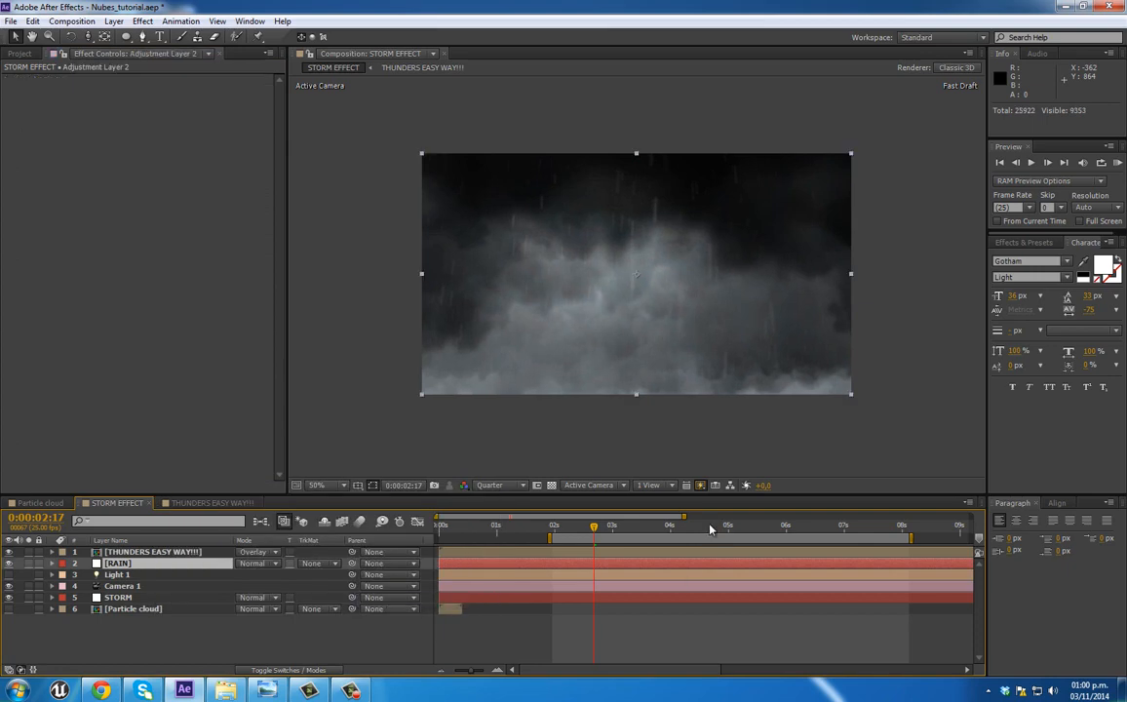
right_click(77, 171)
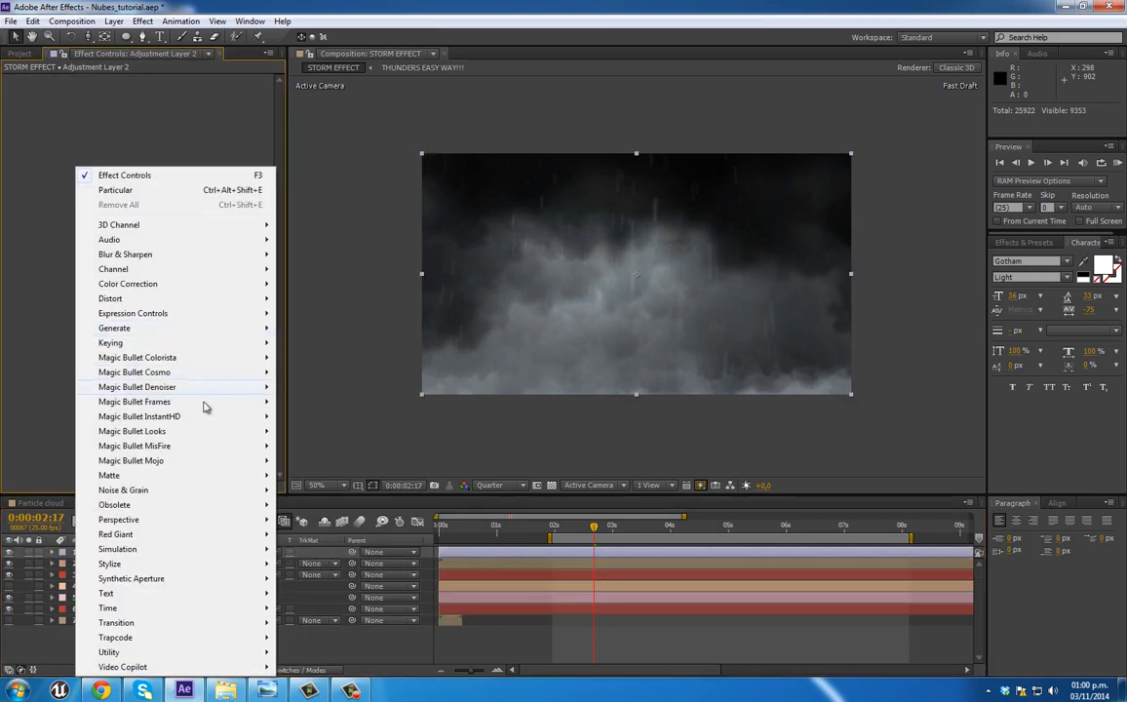
mouse_move(195, 433)
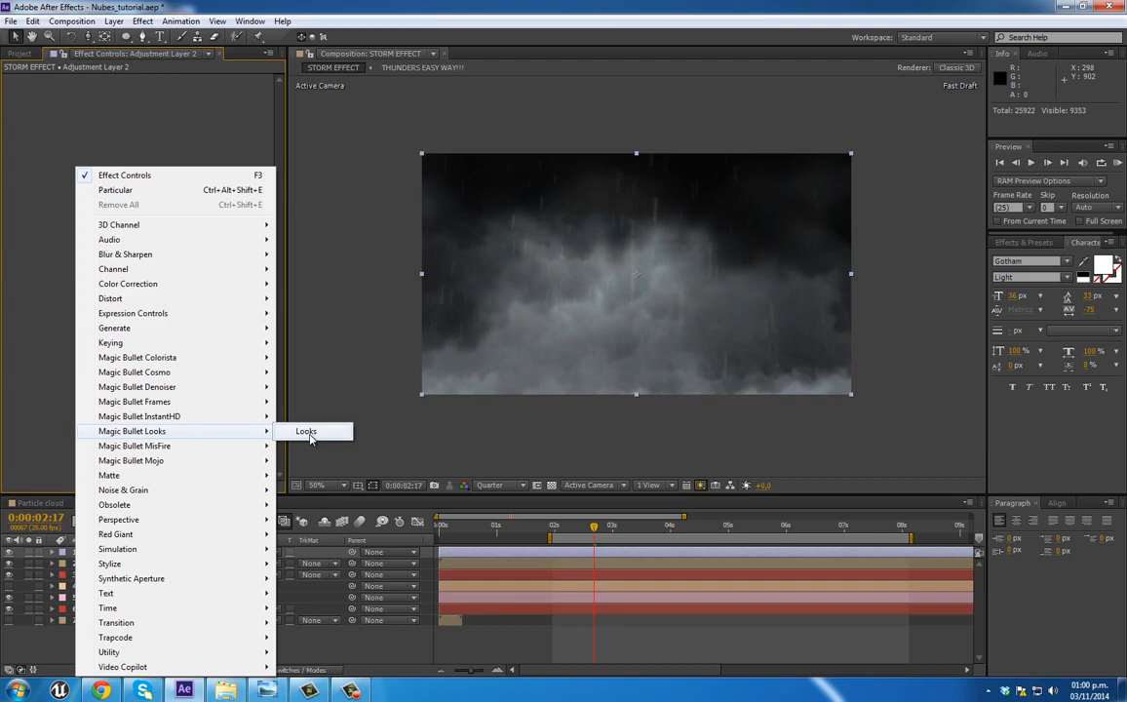
mouse_move(272, 283)
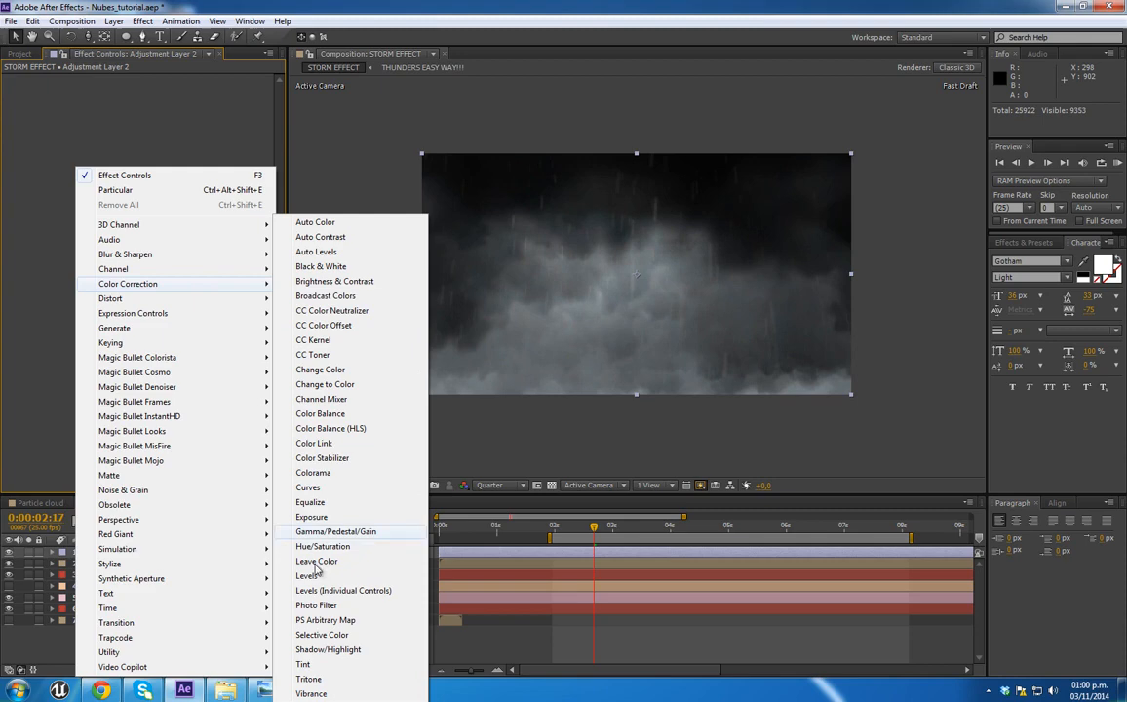
click(307, 575)
Step: Set the adjustment layer's Levels to Input White 185 and Gamma 0.96, checking the grade at 0:00:03:11
drag(201, 162, 109, 159)
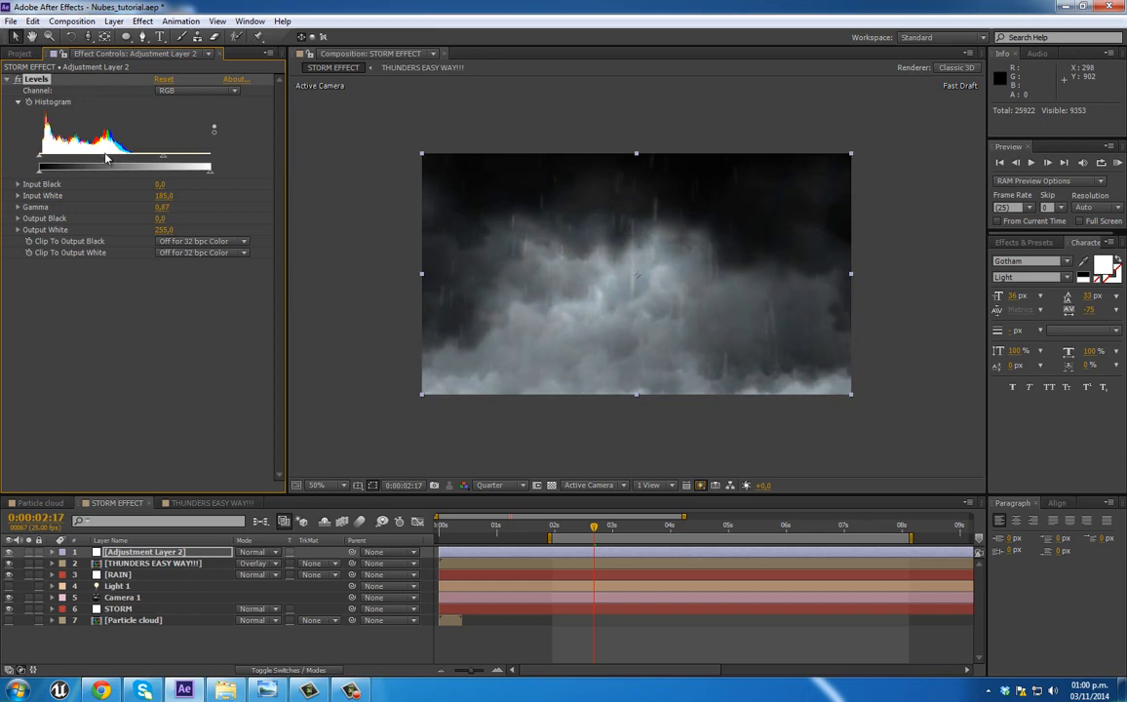
click(121, 361)
drag(567, 535, 650, 535)
Step: Create a solid layer in black (000000) for a vignette
right_click(195, 641)
mouse_move(294, 501)
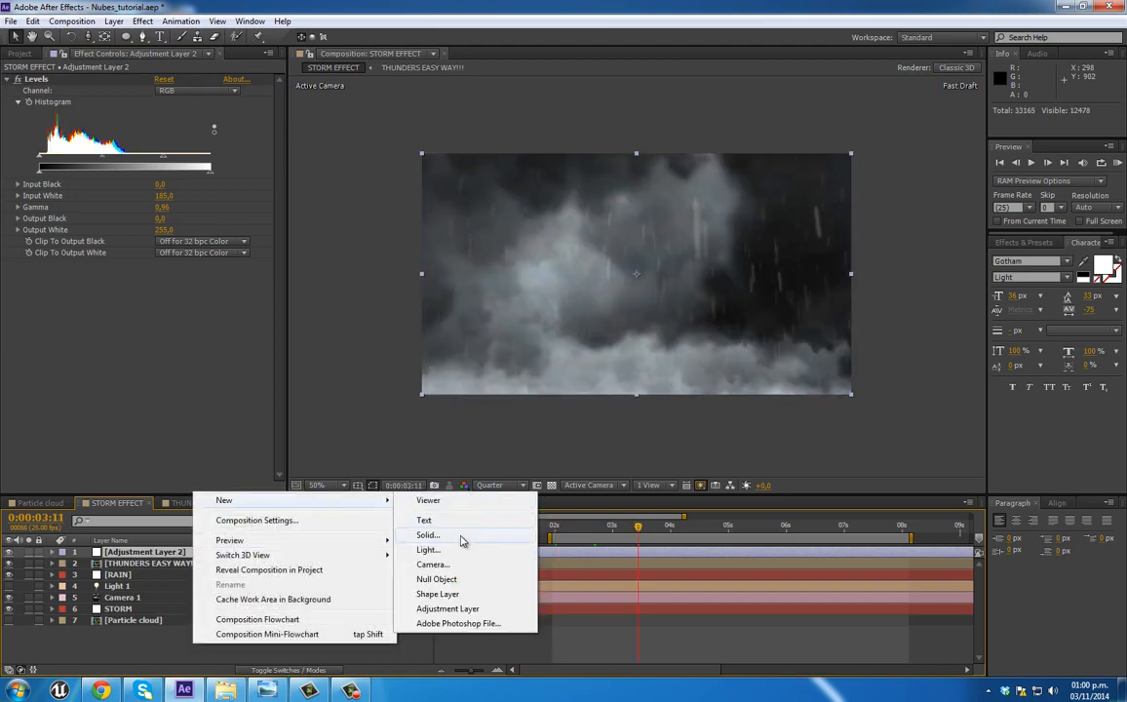
click(427, 536)
click(139, 230)
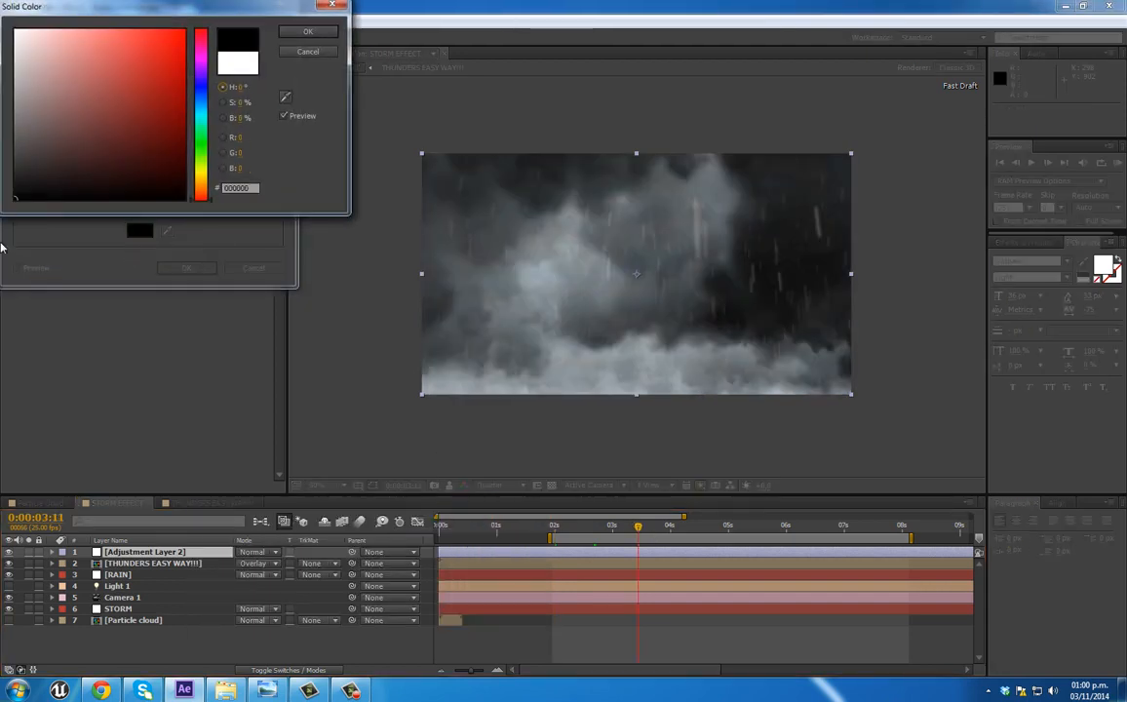
click(307, 31)
click(186, 268)
Step: Draw an elliptical mask about 1398 by 772 px on the black solid, slightly larger than the frame, and set it to Subtract
click(124, 36)
drag(405, 144, 874, 402)
click(272, 575)
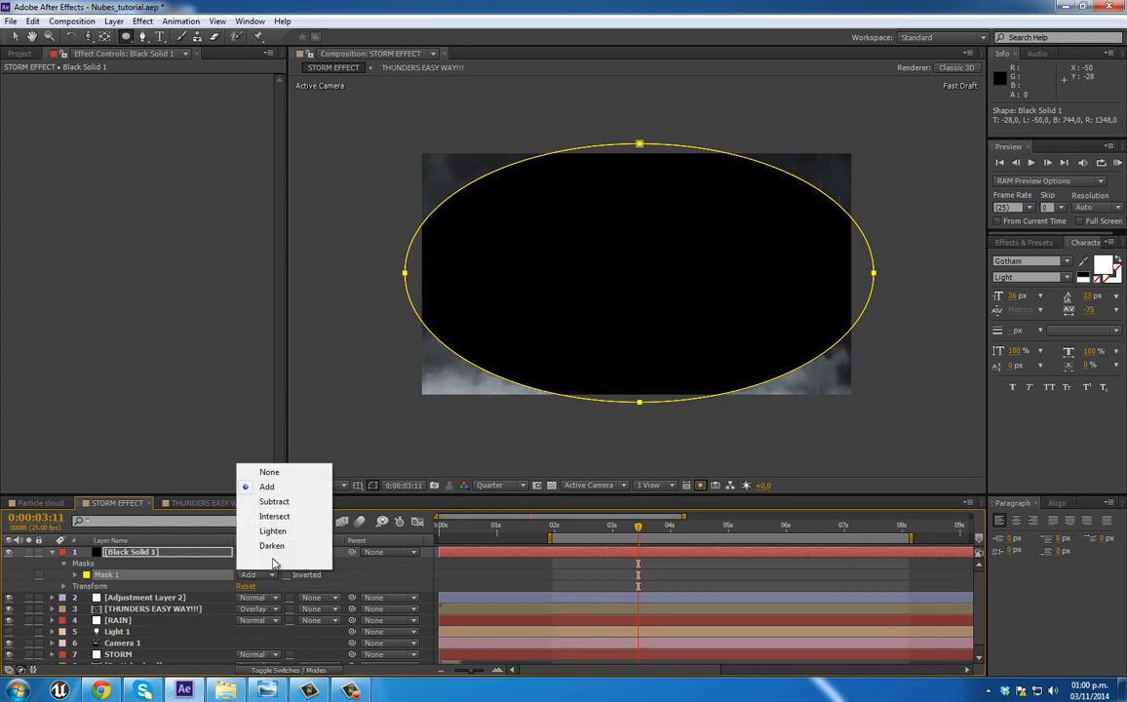
click(275, 499)
Step: Feather the black solid's mask by 351 pixels and move Adjustment Layer 2 above the solid
click(76, 576)
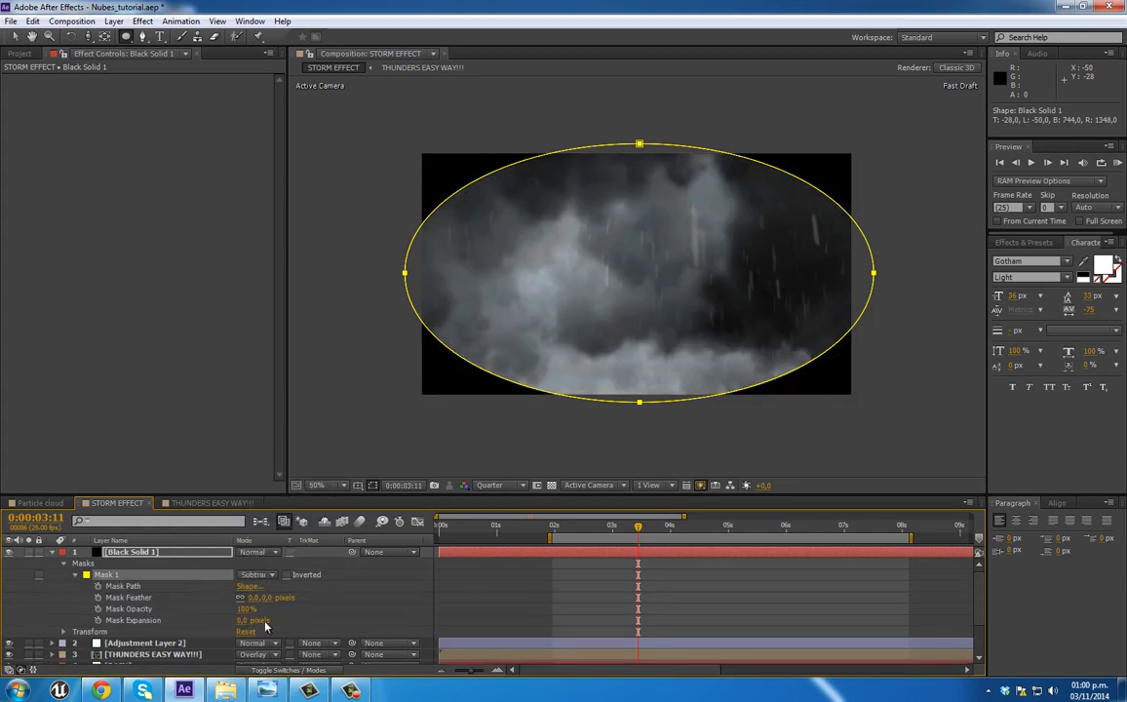
drag(256, 596, 372, 591)
drag(466, 589, 476, 588)
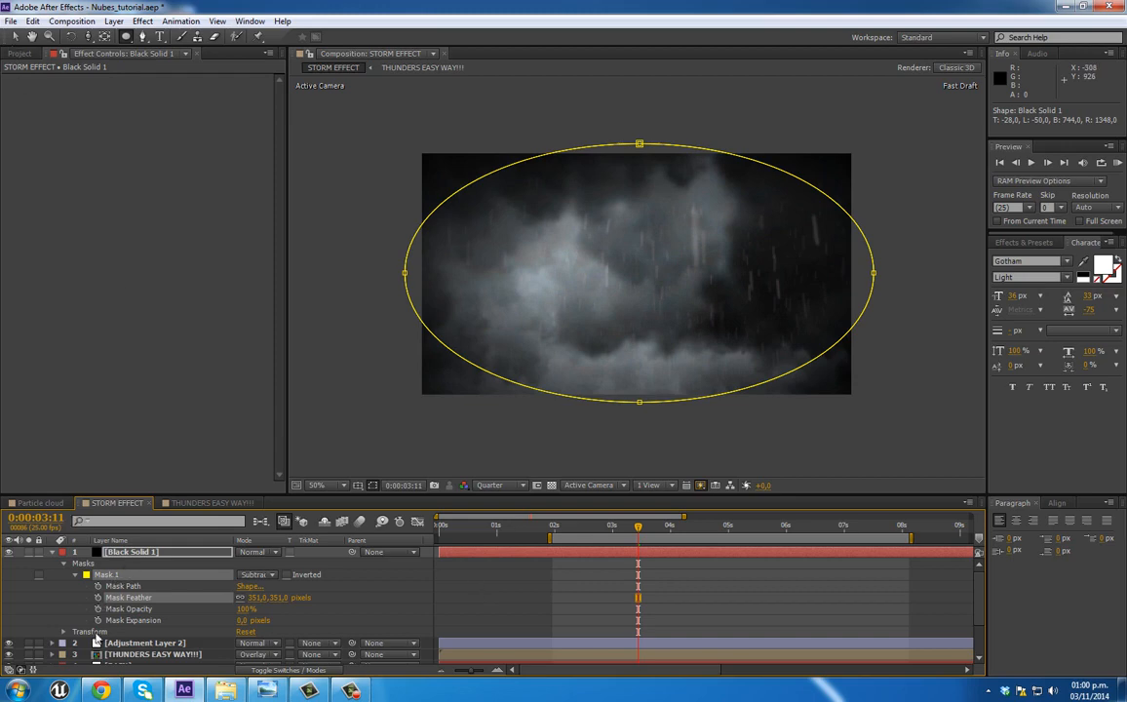
drag(125, 648, 148, 554)
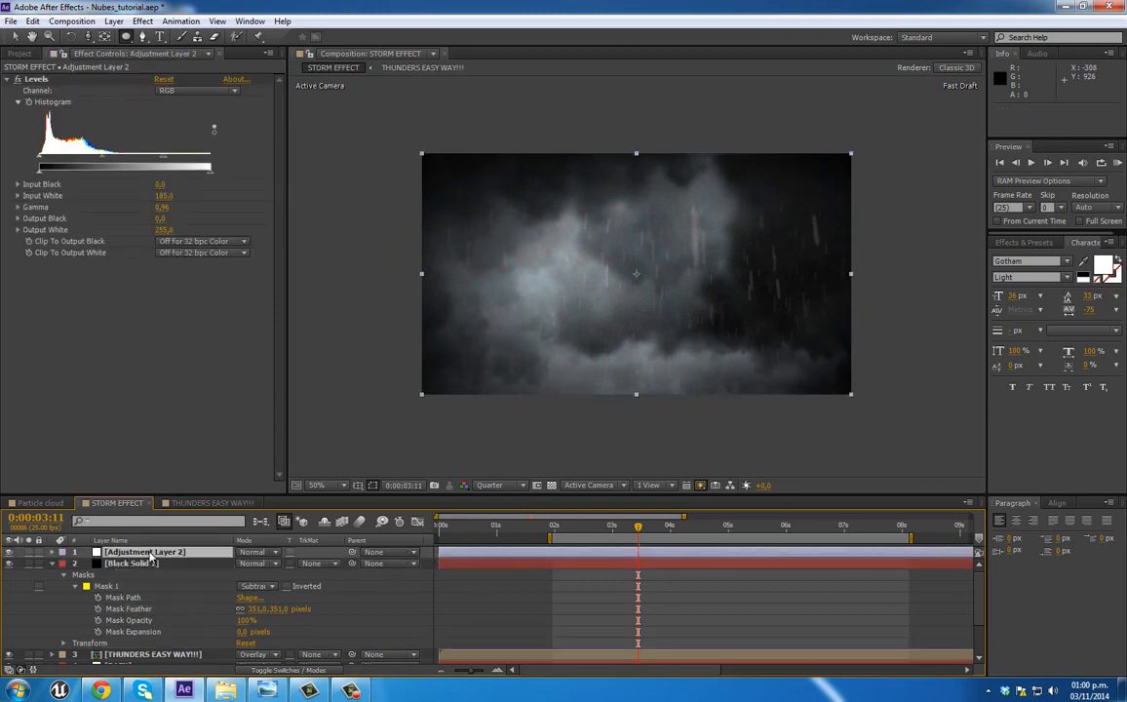
click(64, 564)
Step: Create a new adjustment layer on top of the STORM EFFECT composition and apply the Magic Bullet Looks effect to it
right_click(110, 662)
mouse_move(207, 511)
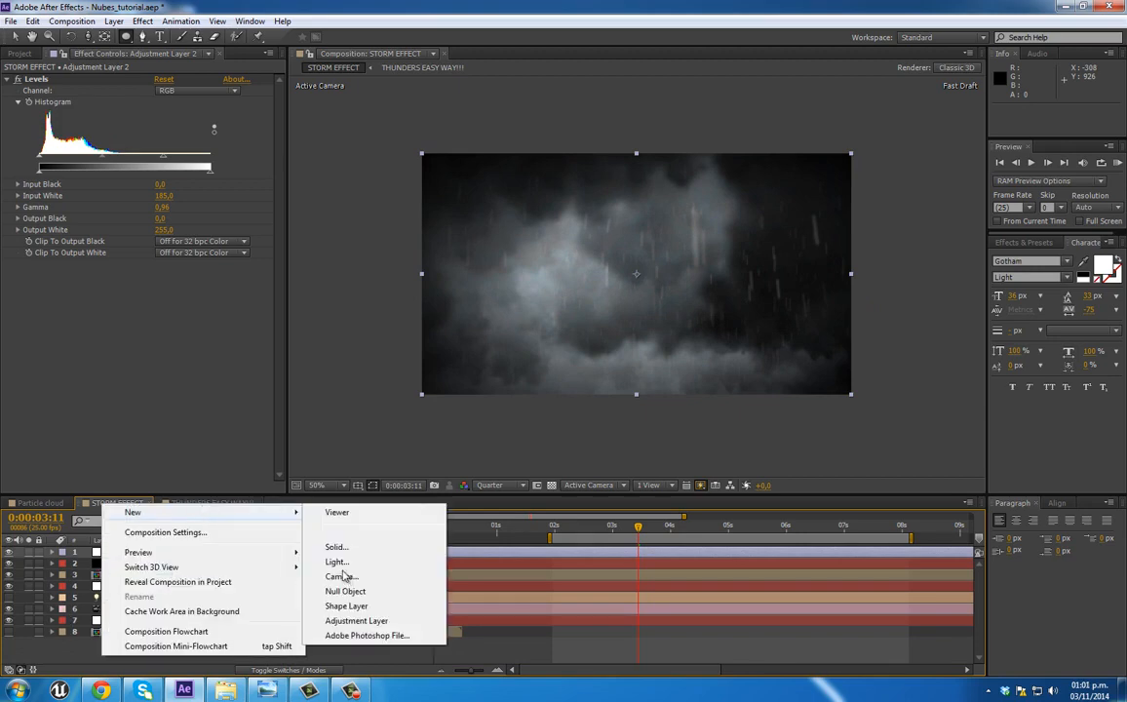
click(354, 624)
right_click(107, 243)
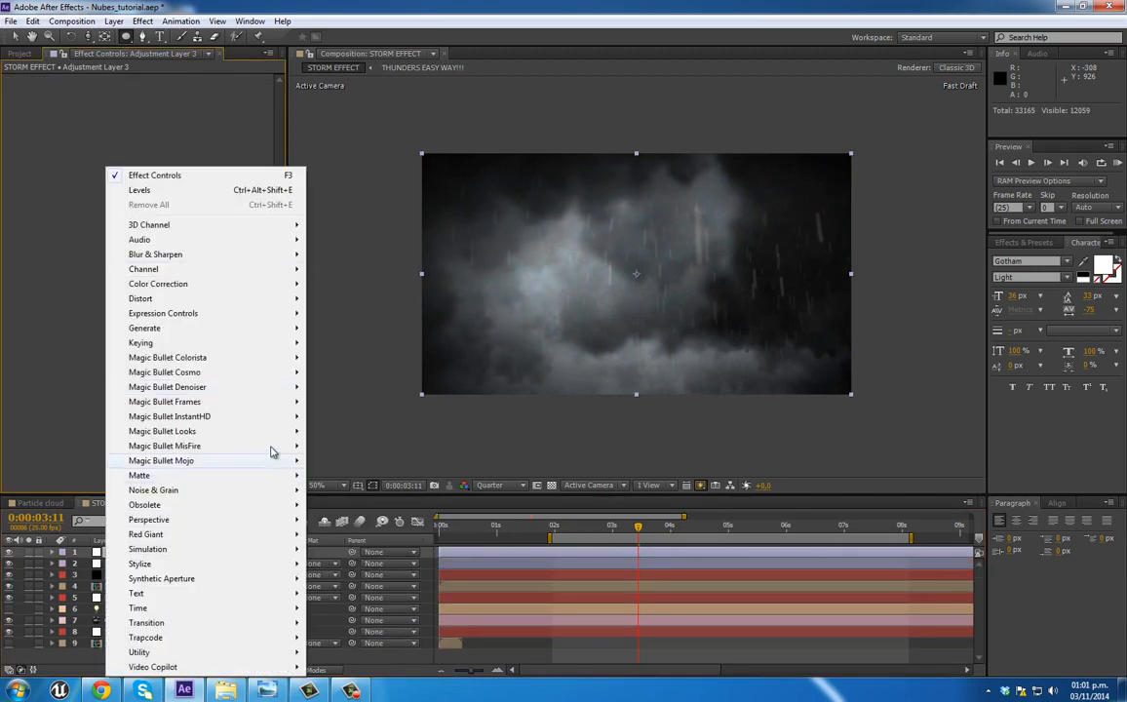
mouse_move(269, 436)
click(331, 431)
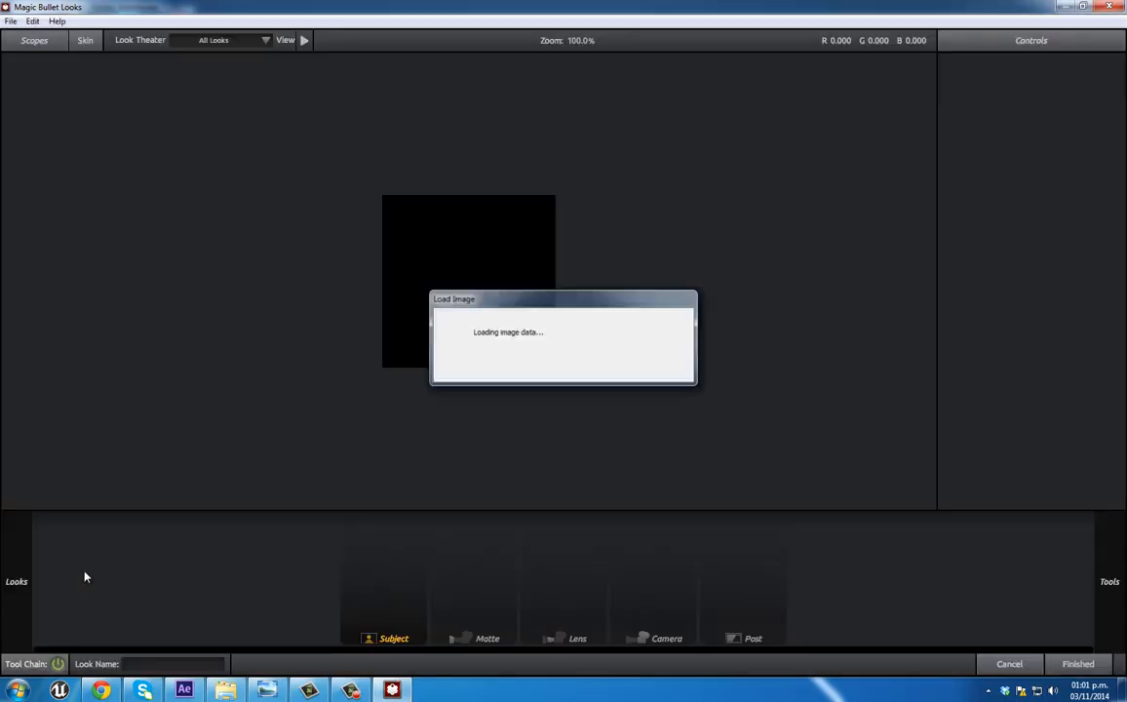
Step: Load the Stylized preset Pincushion in the Looks editor and disable its Edge Softness tool
mouse_move(4, 582)
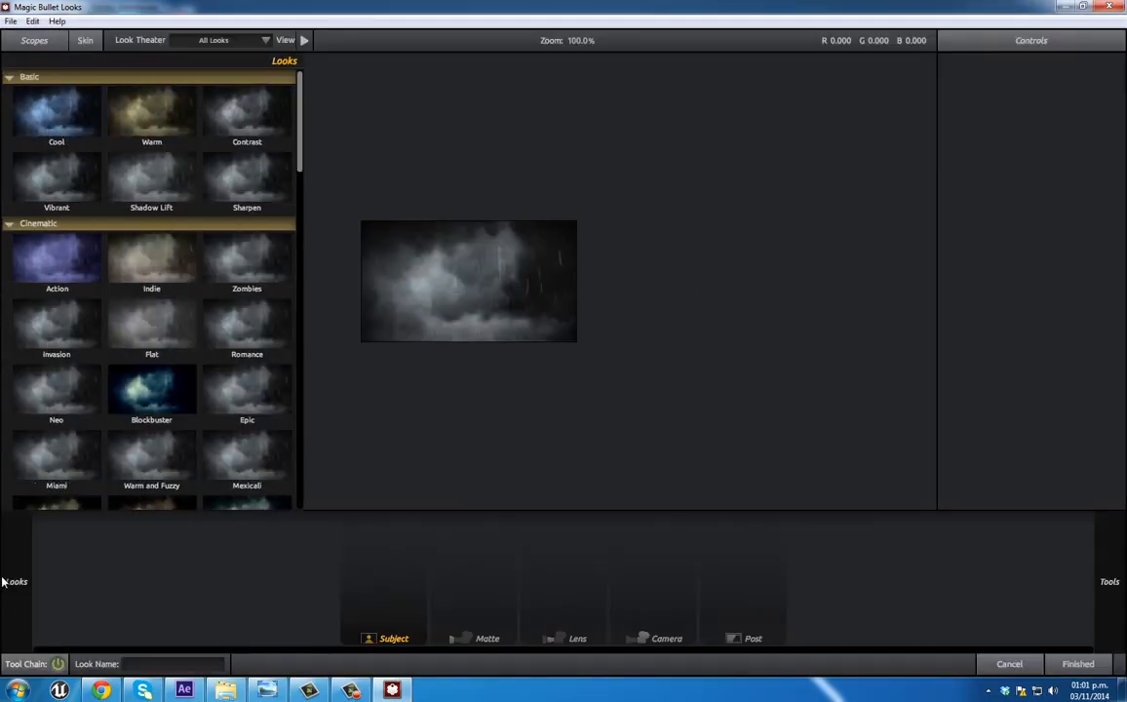
drag(303, 118, 299, 293)
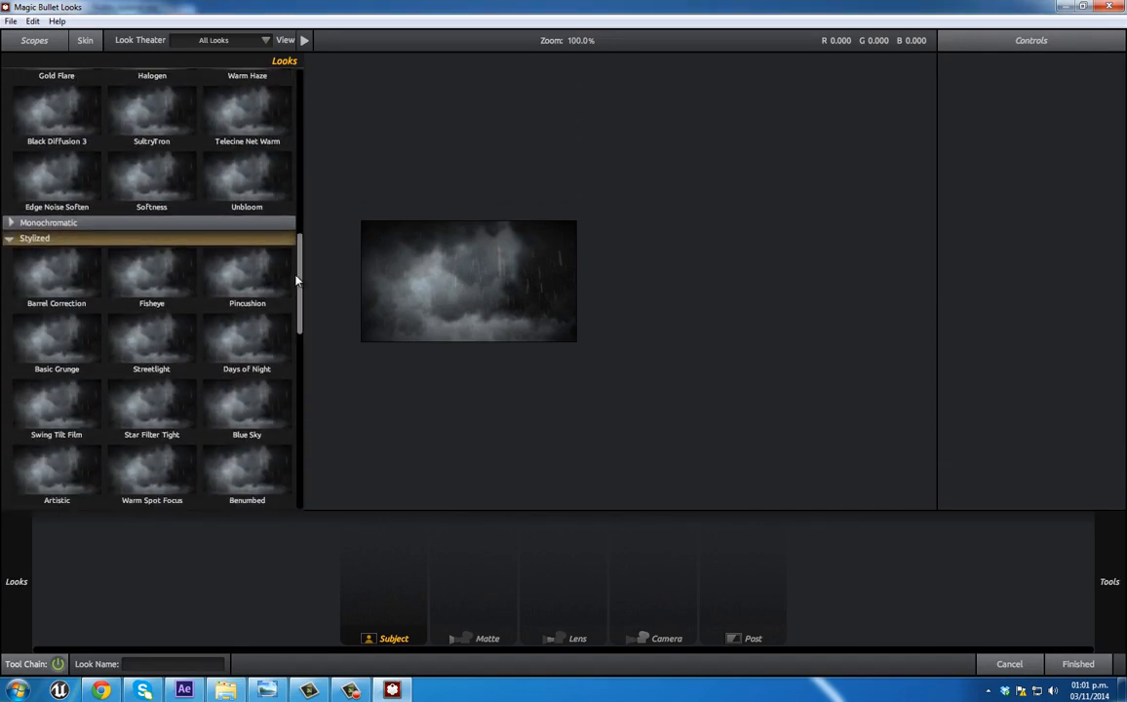
click(255, 275)
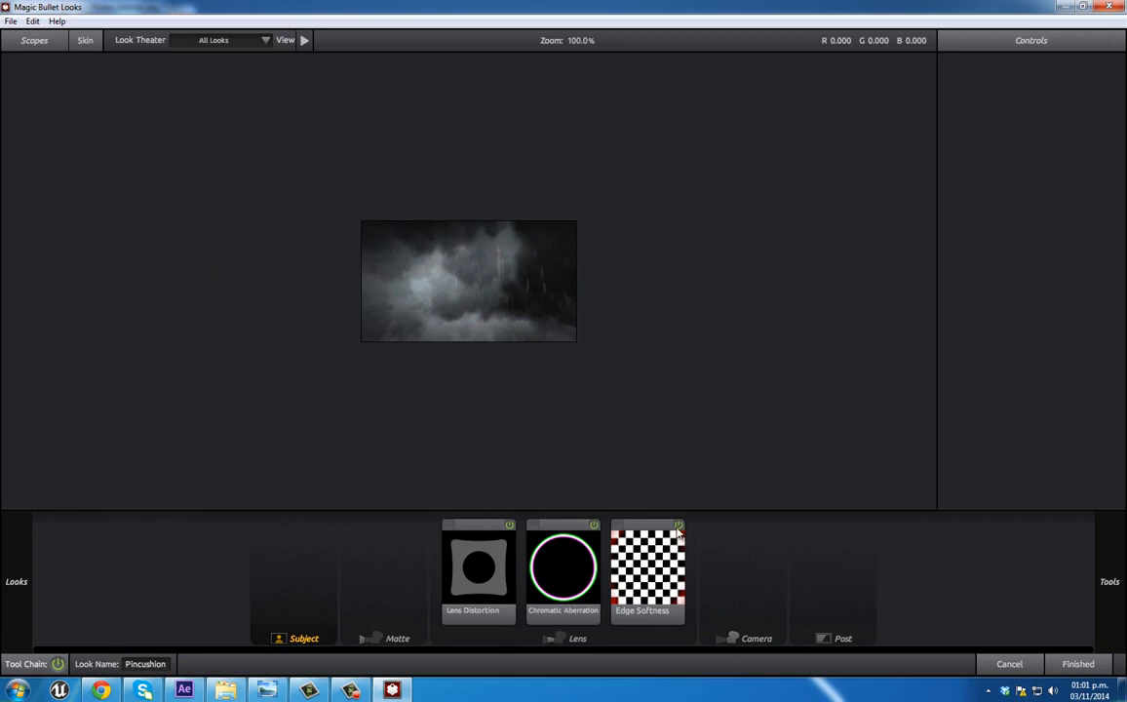
click(645, 571)
scroll(475, 334, up, 5)
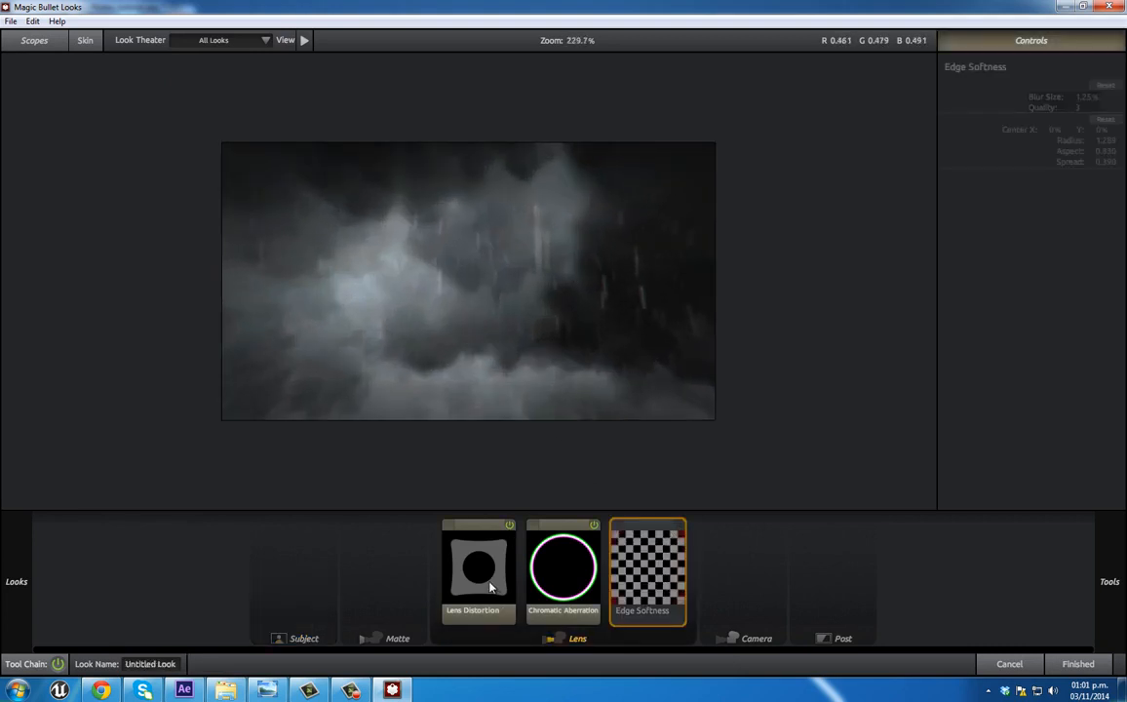
Step: Set the look's Lens Distortion to -25% and its Chromatic Aberration to Red/Cyan 0.960, Green/Magenta -0.220 and Blue/Yellow 0, and accept the look
click(490, 587)
drag(1082, 97, 1089, 98)
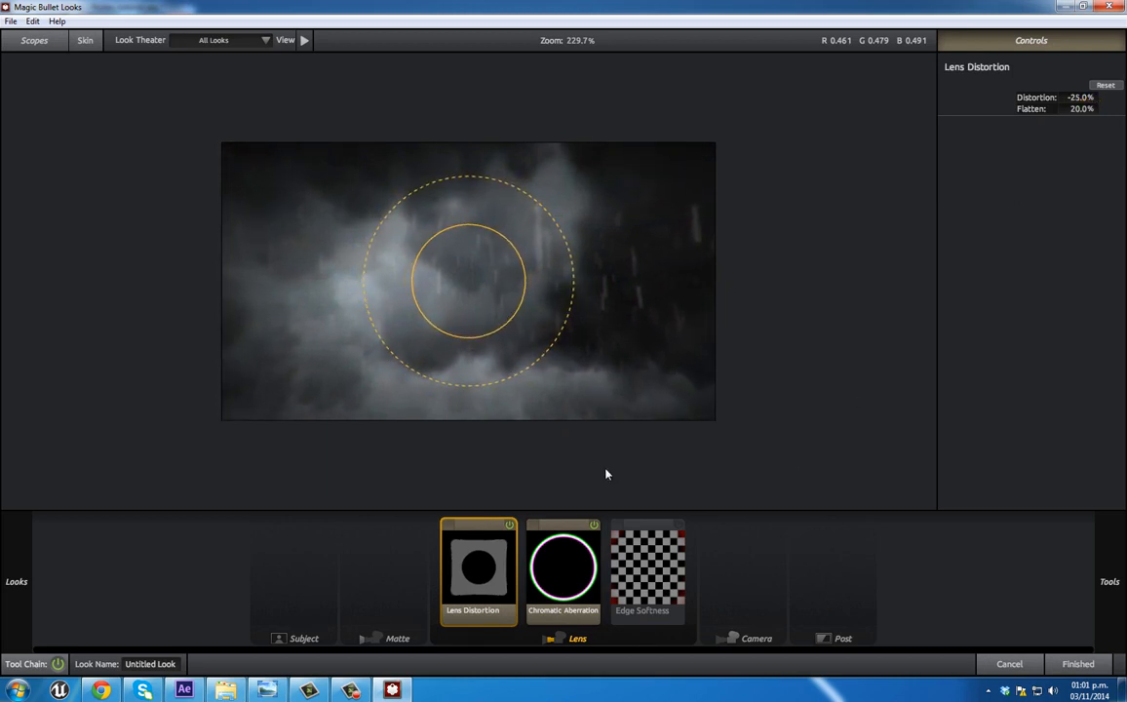
click(571, 566)
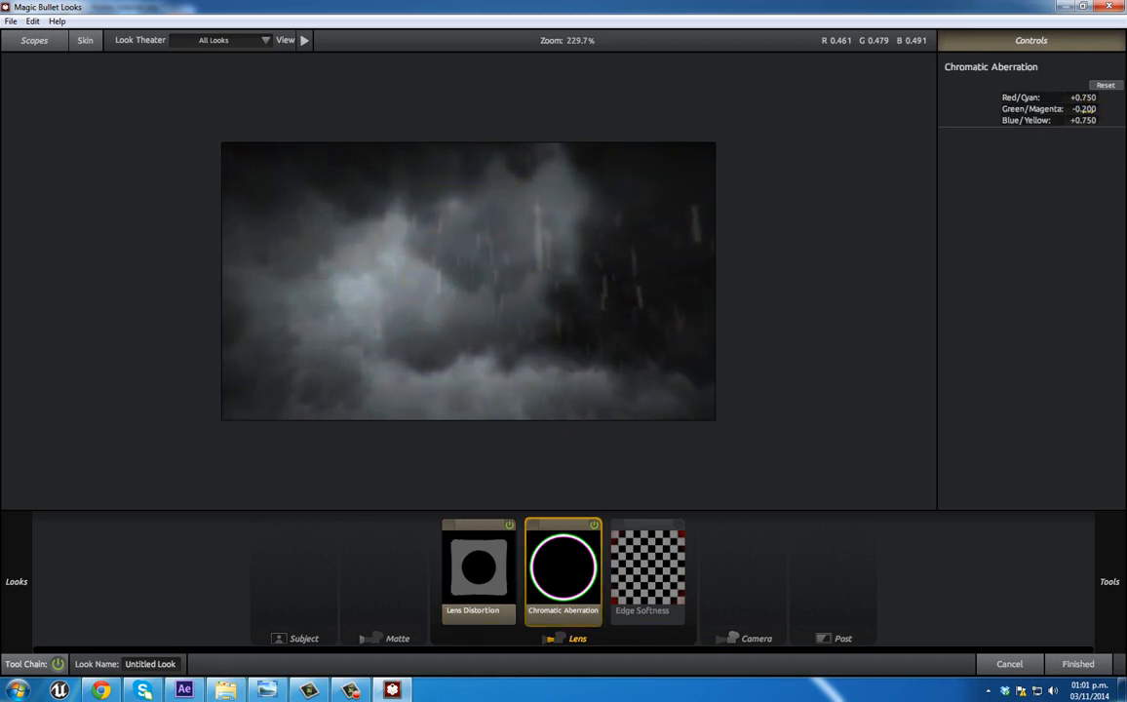
click(1082, 120)
key(Return)
drag(1071, 95, 954, 103)
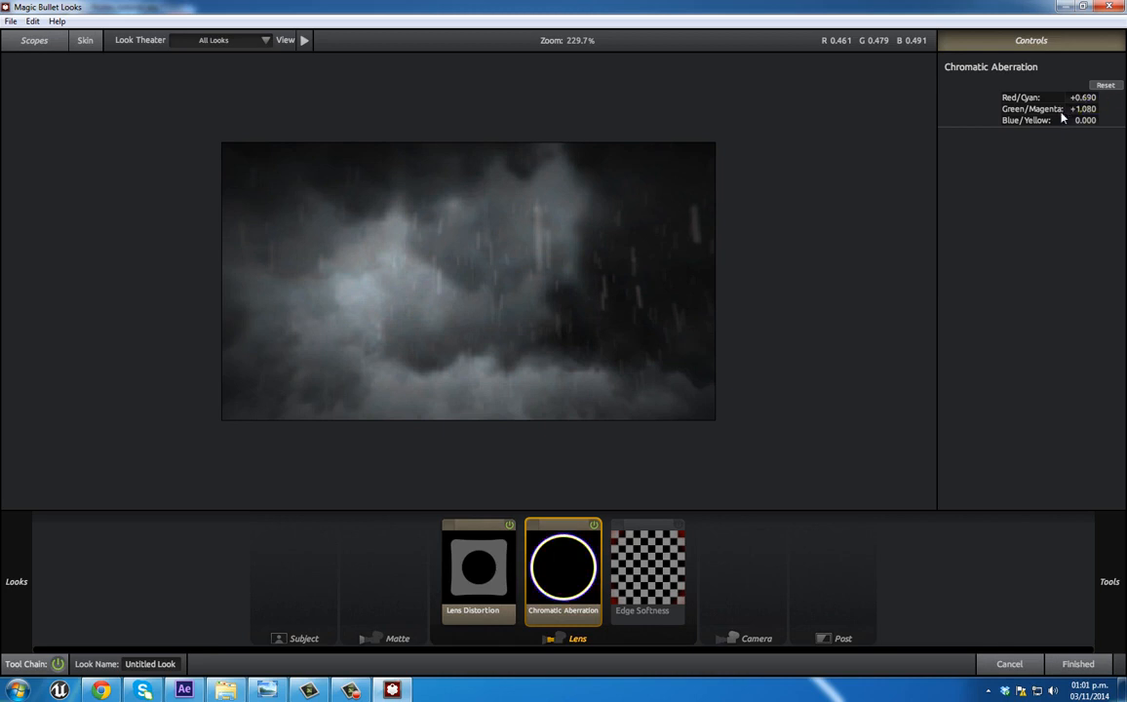
drag(1082, 109, 975, 99)
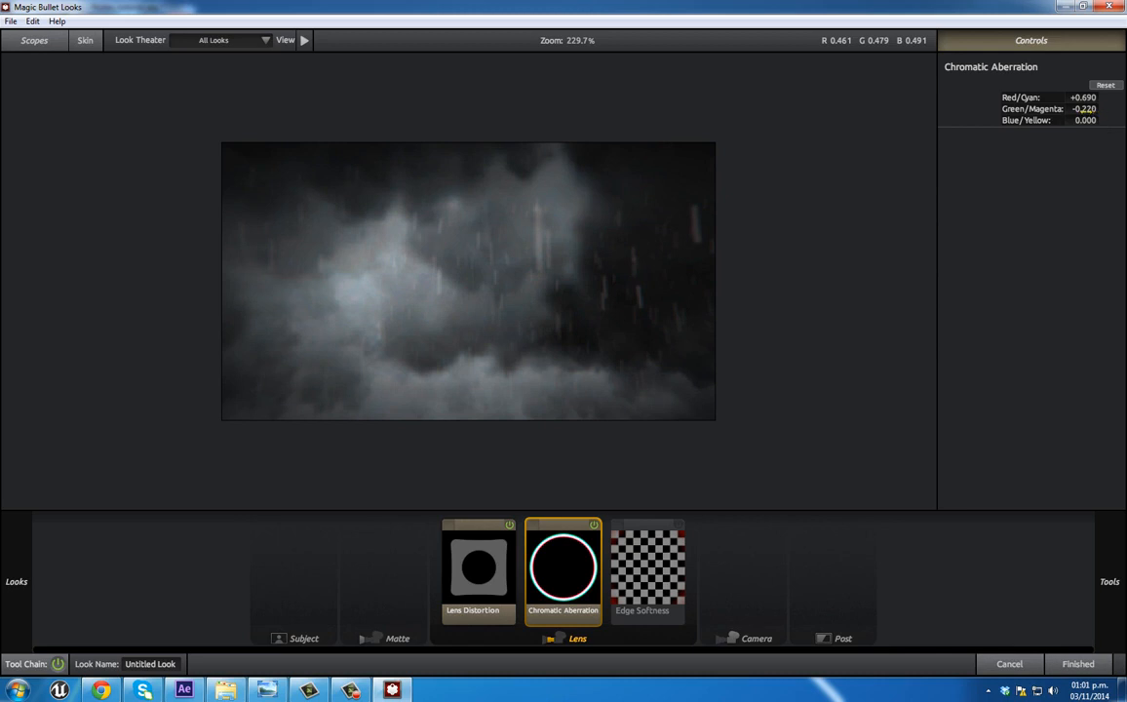
drag(1085, 98, 1100, 98)
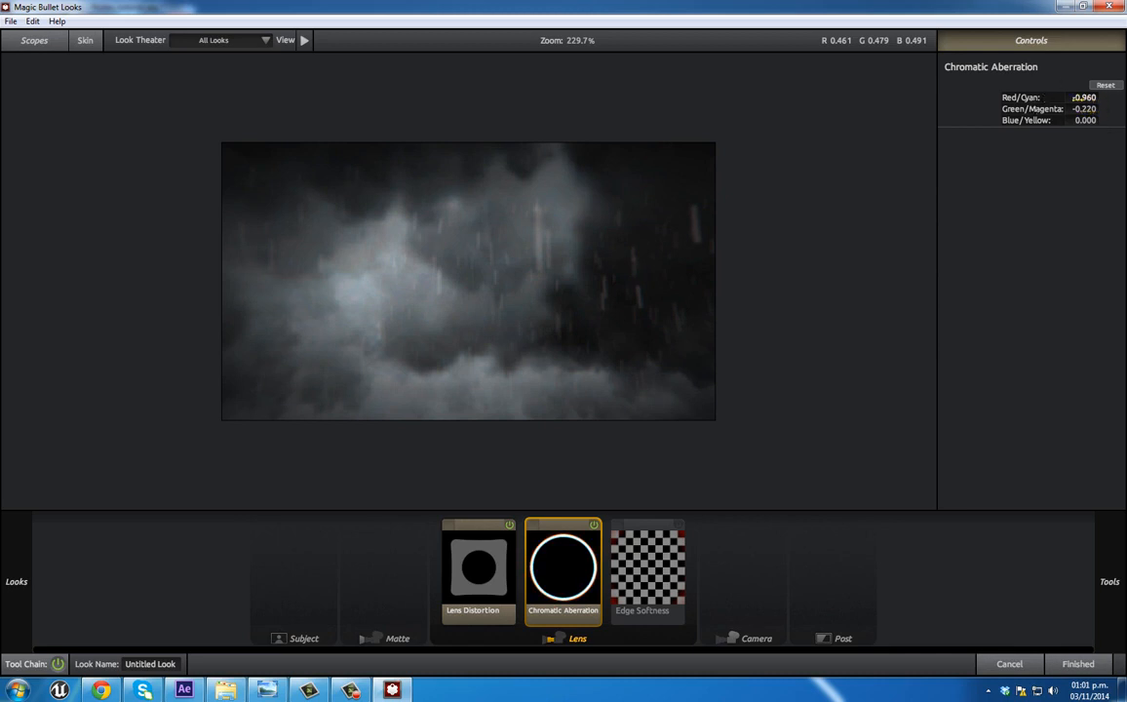
click(1076, 663)
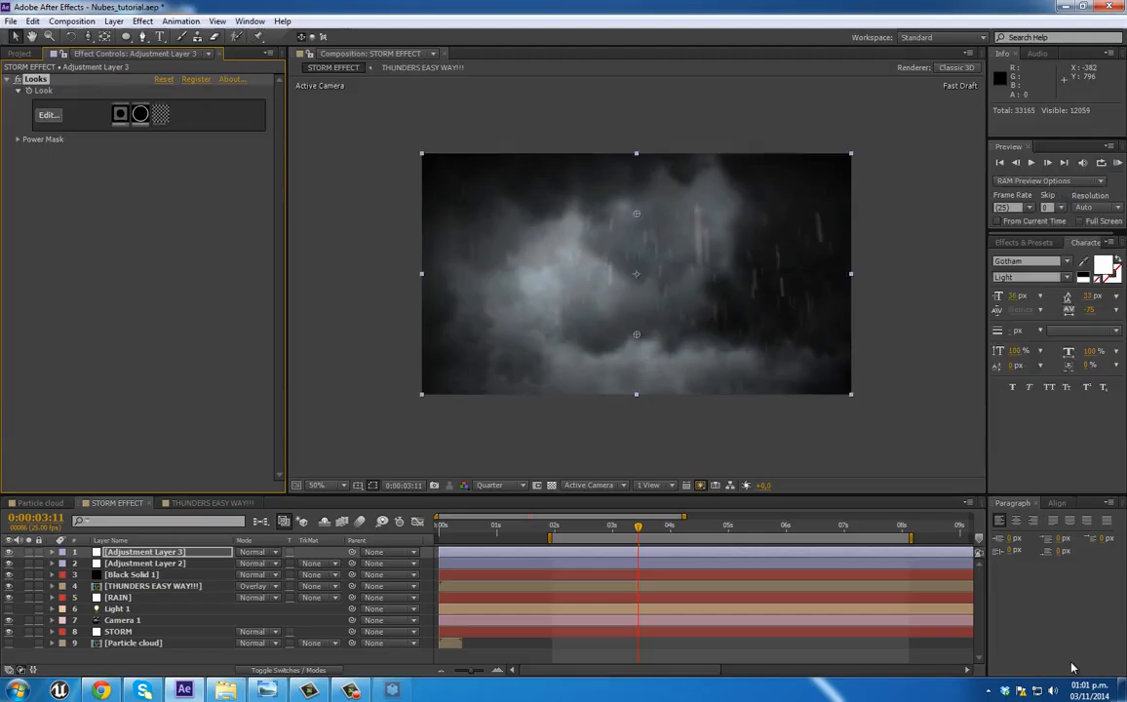
Step: Go to the start of the work area at 0:00:02:00 and deselect the adjustment layer to view the graded frame
scroll(706, 407, up, 3)
scroll(698, 356, down, 2)
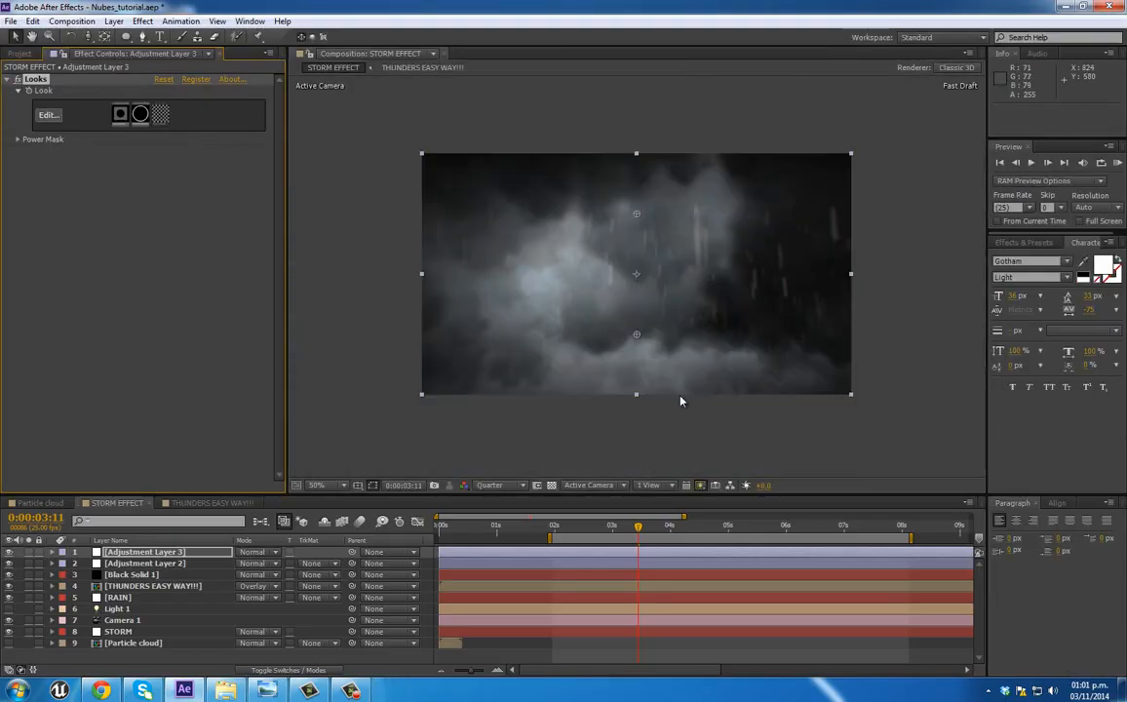
click(554, 528)
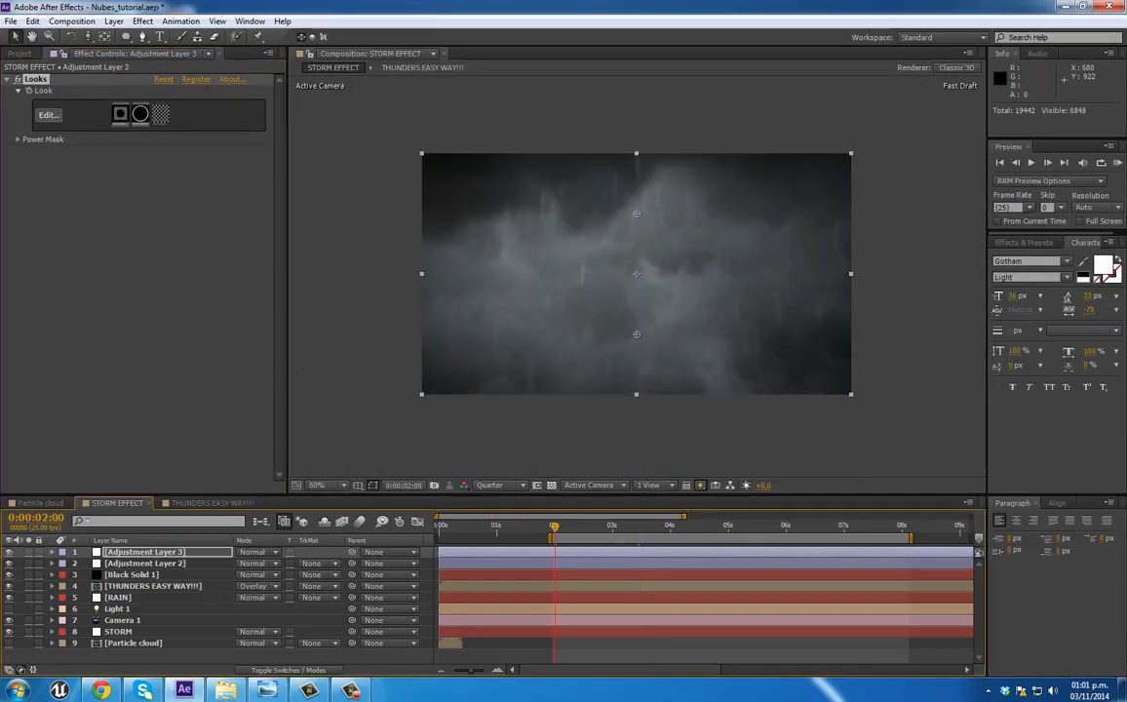
click(651, 449)
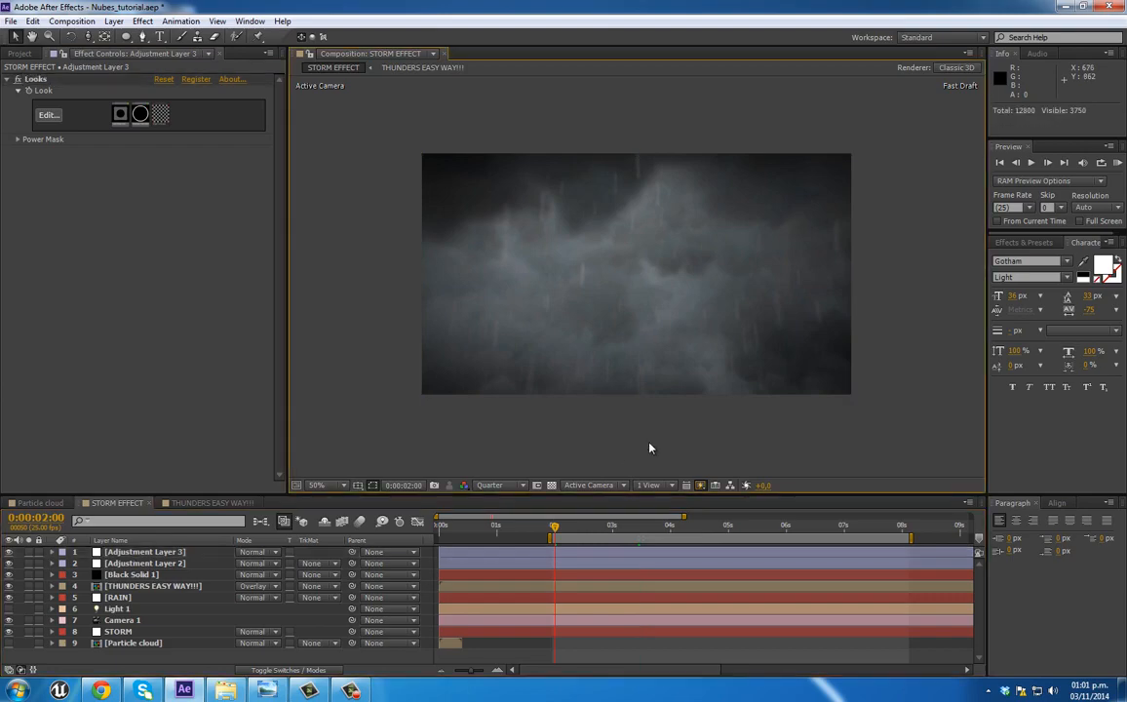